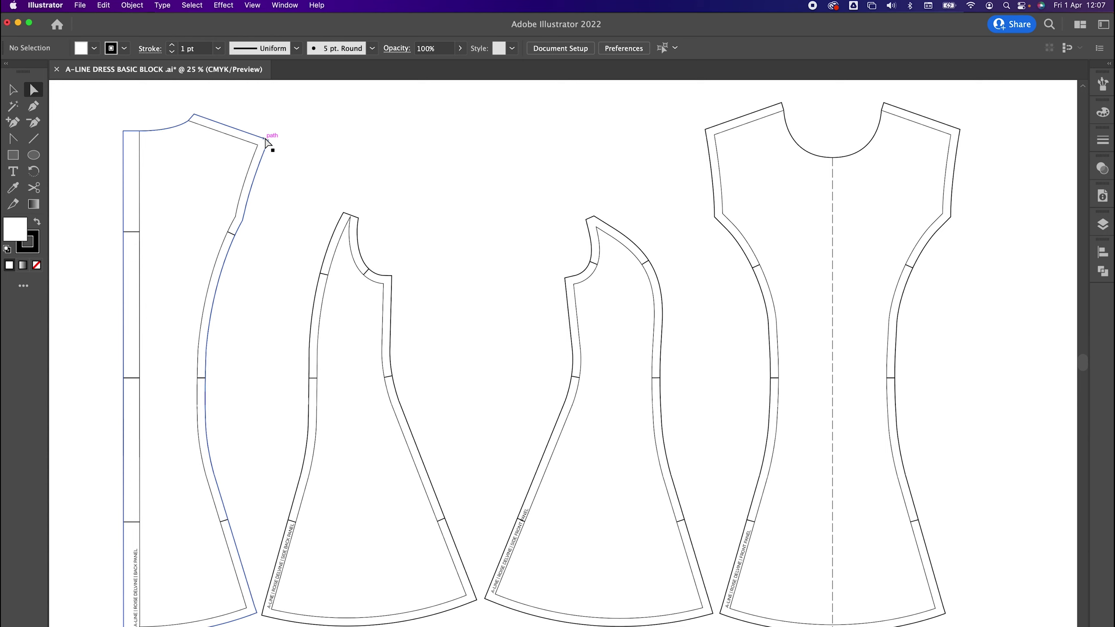
Step: Draw a horizontal line across the back panel from its upper side notch to the centre back, matching the existing outline's stroke
click(269, 140)
click(237, 231)
click(294, 223)
key(backslash)
drag(228, 231, 140, 231)
key(i)
click(239, 206)
key(v)
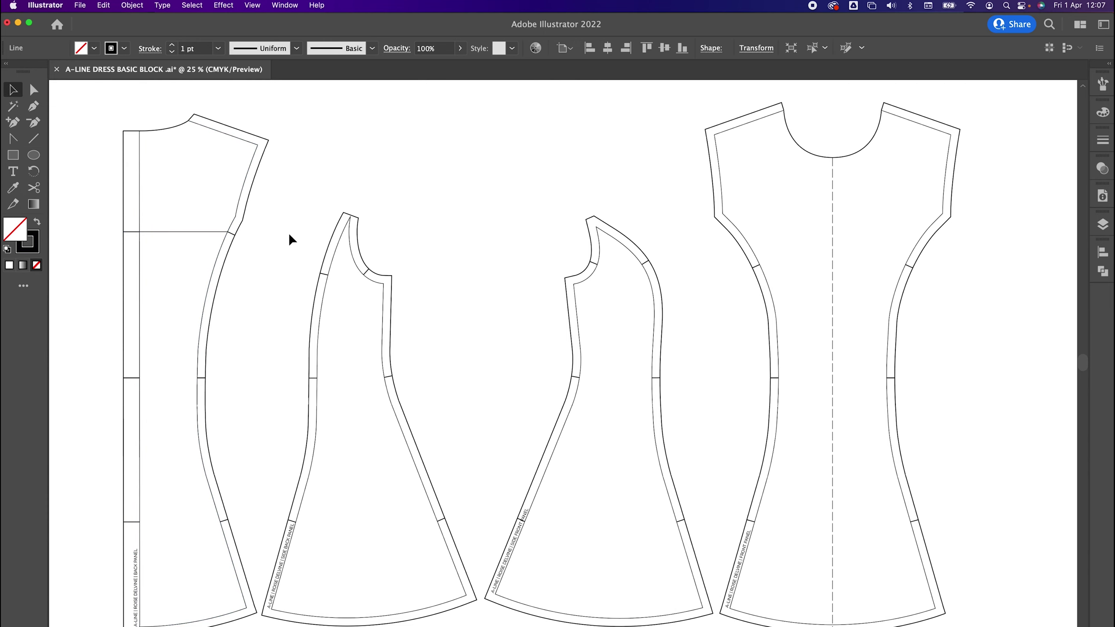
click(287, 233)
Step: Delete the outer seam allowance outline of the back panel
drag(264, 249, 322, 190)
scroll(311, 187, up, 3)
scroll(311, 186, right, 2)
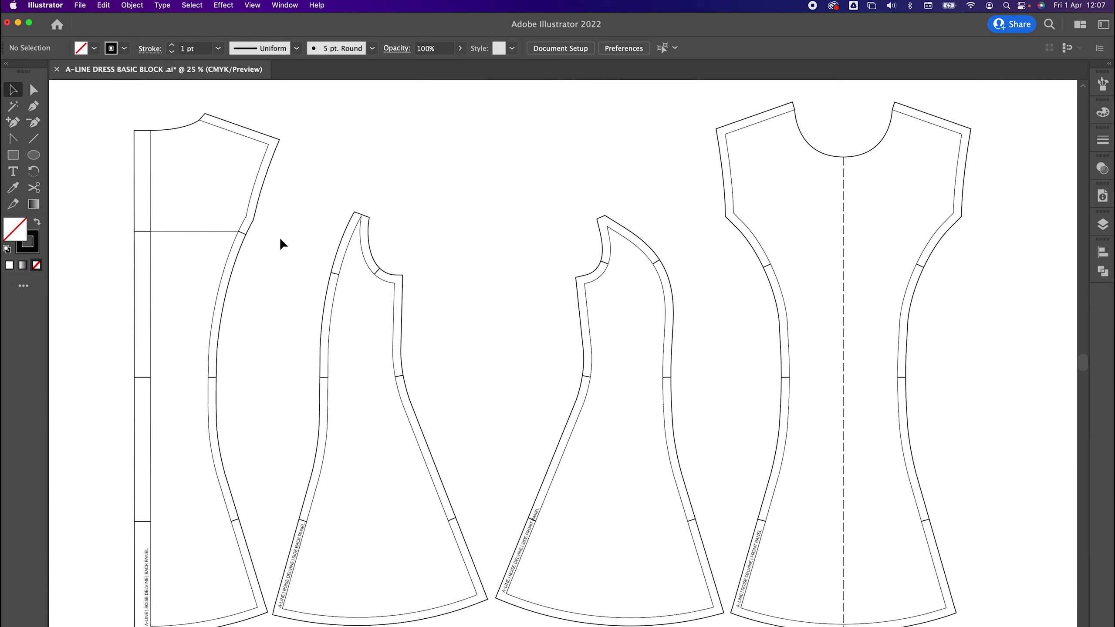
drag(294, 228, 304, 221)
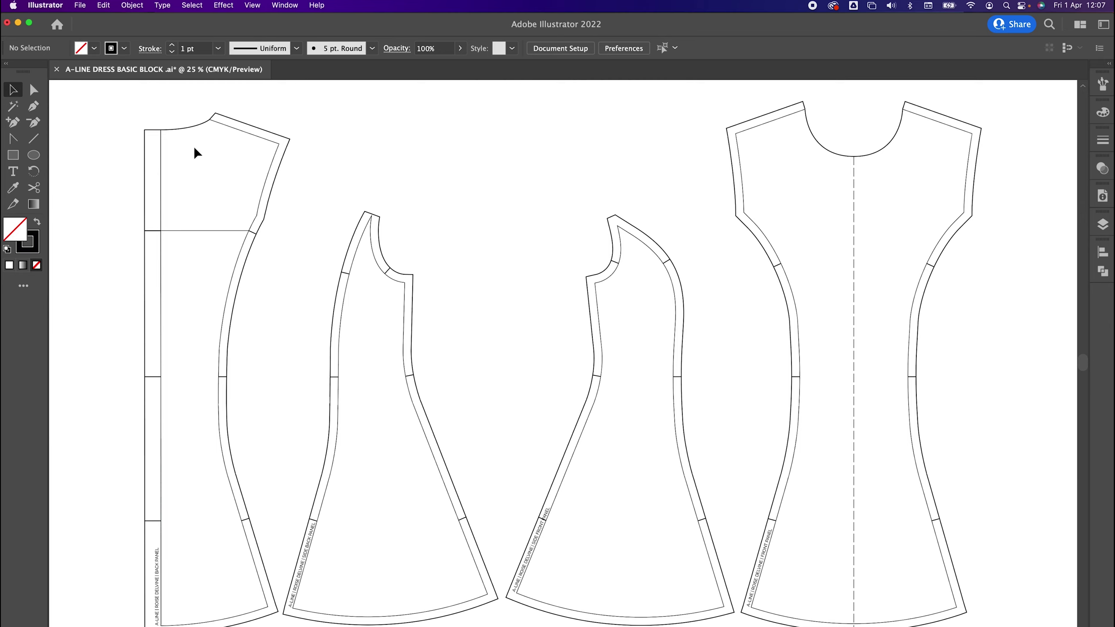
click(34, 90)
click(186, 130)
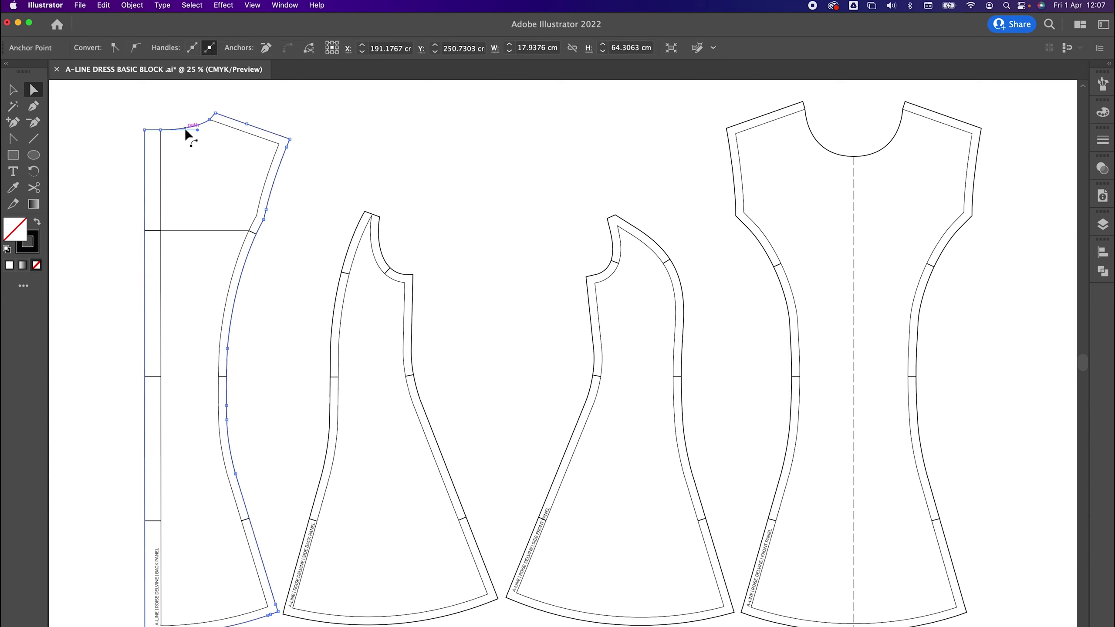
click(160, 129)
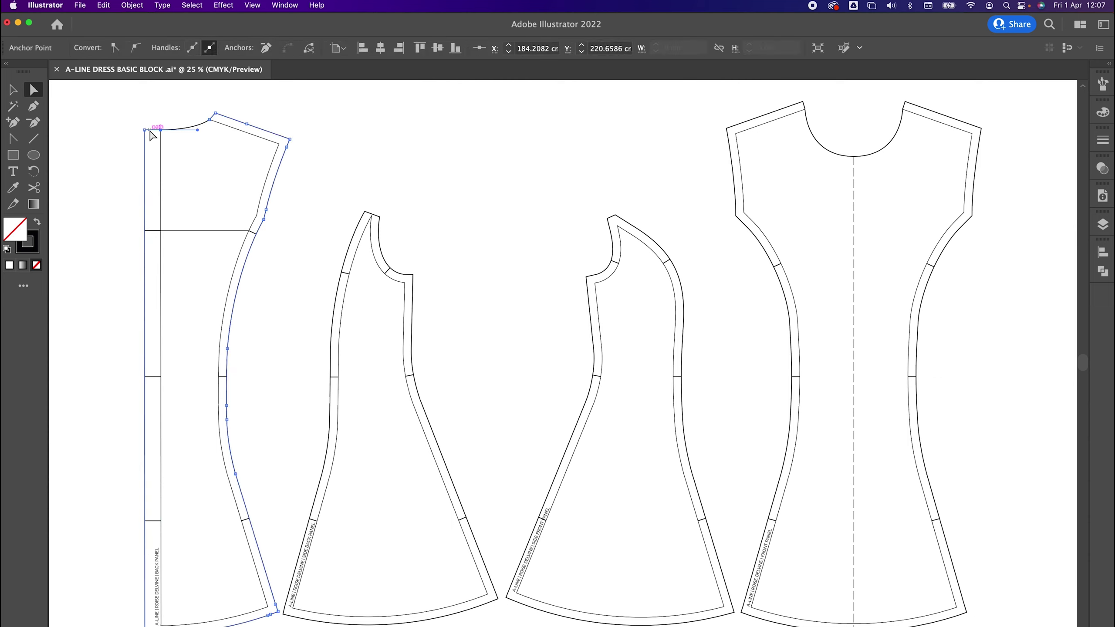
key(Delete)
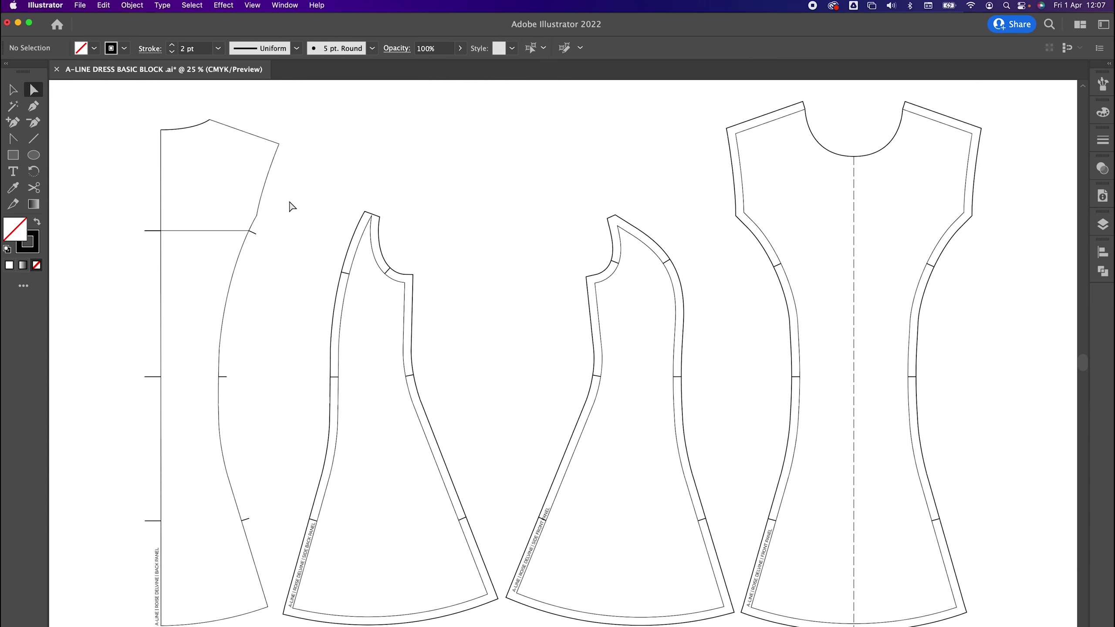
Step: Delete the outer seam allowance outlines of the side back, side front and front panels
scroll(314, 207, right, 2)
click(343, 218)
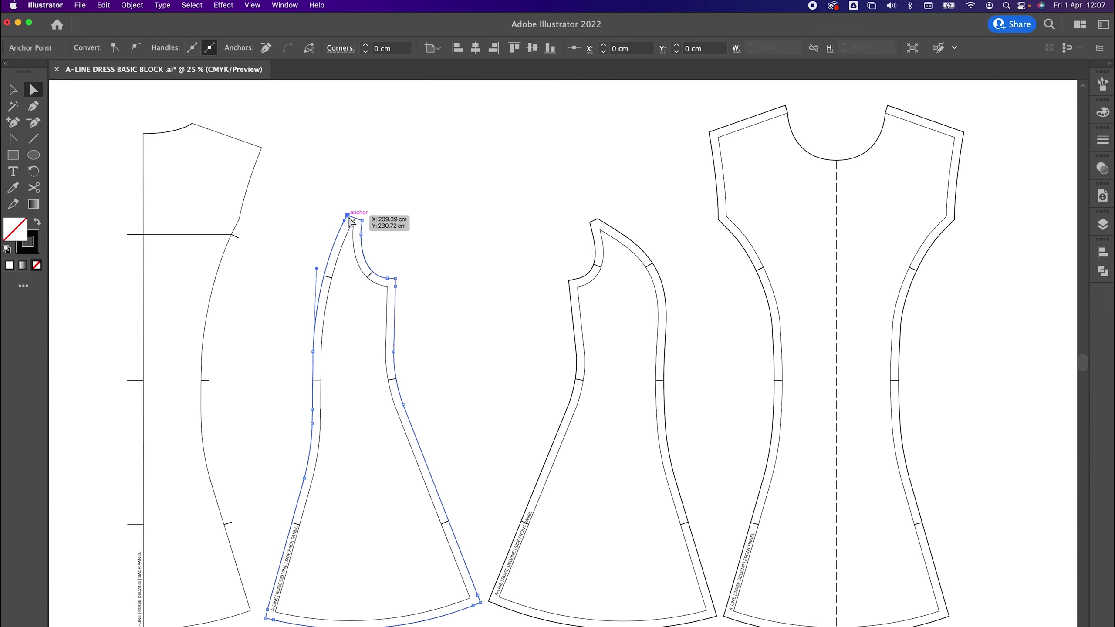
click(349, 200)
click(348, 216)
key(Delete)
key(Delete)
click(590, 222)
key(Delete)
key(Delete)
click(713, 161)
key(Delete)
key(Delete)
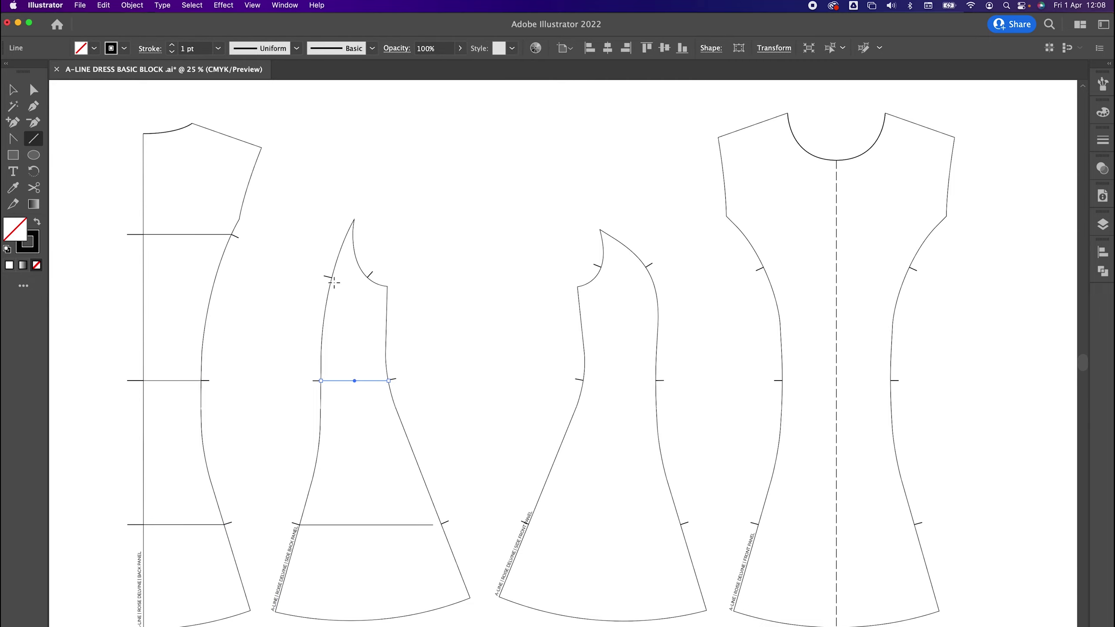
Step: Delete the name labels on the back panel and the side front panel
click(140, 564)
key(Delete)
click(523, 523)
key(Delete)
Step: Draw horizontal lines across the side front panel between its notches at hip, waist and bust level
click(34, 139)
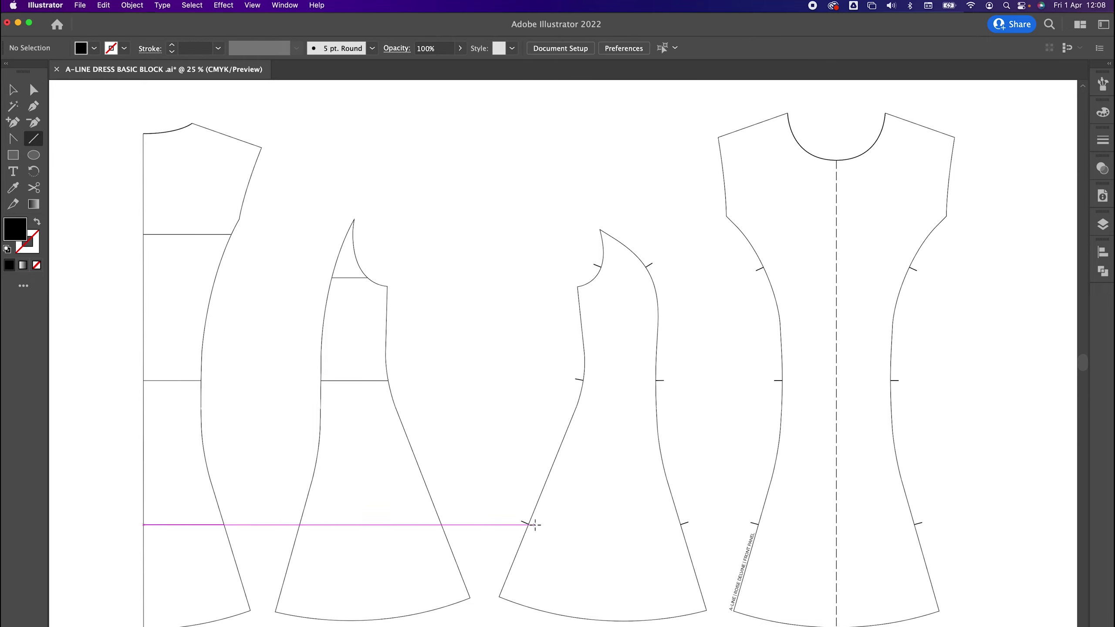
drag(528, 525, 680, 524)
drag(582, 380, 655, 381)
drag(601, 267, 646, 267)
Step: Clear the front panel's leftover markings and draw horizontal lines across it at waist, bust and hip level
scroll(455, 268, right, 5)
key(Delete)
click(34, 139)
drag(600, 377, 708, 377)
drag(581, 264, 726, 265)
drag(576, 522, 732, 521)
key(i)
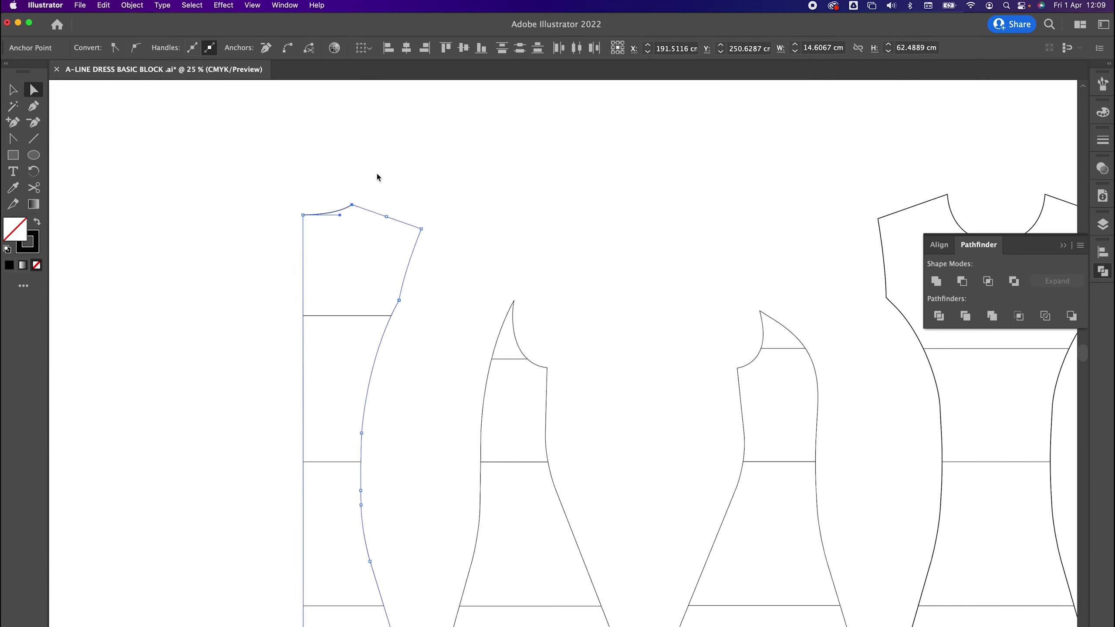
Step: Give the horizontal bust, waist and hip lines on all four panels a dashed stroke
shift+click(379, 213)
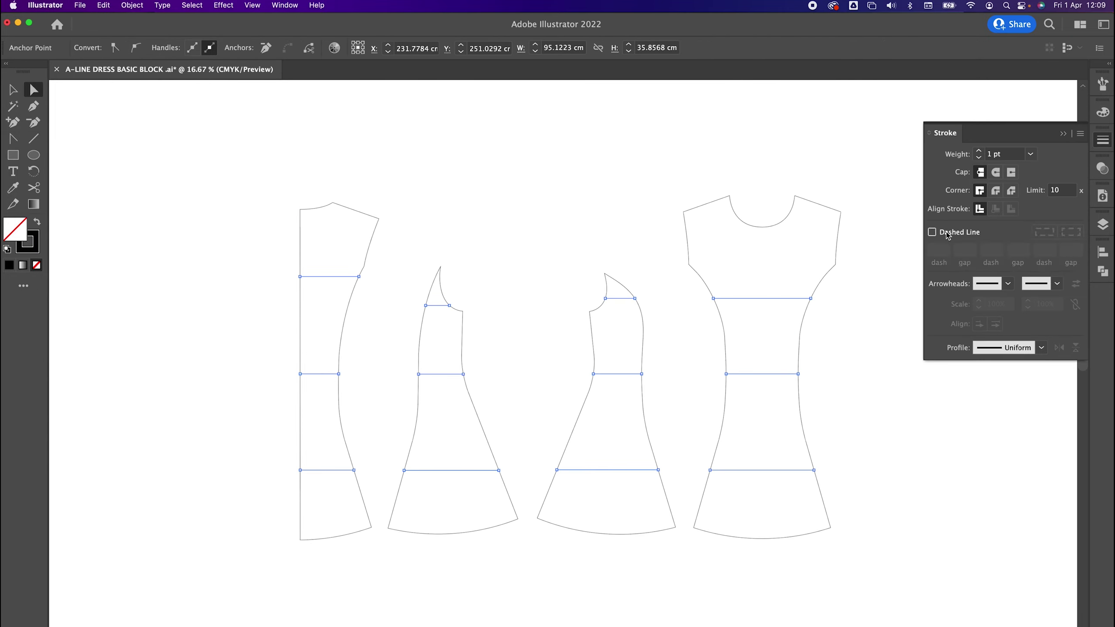
click(322, 474)
click(443, 470)
click(807, 470)
click(521, 305)
key(super+=)
drag(522, 305, 522, 295)
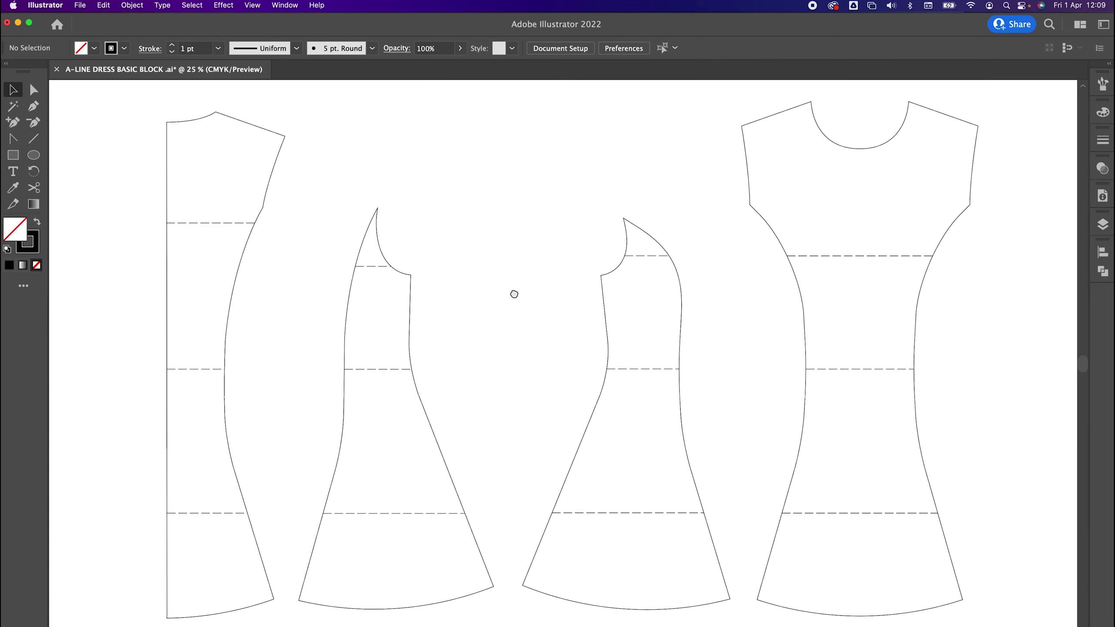
key(a)
click(276, 169)
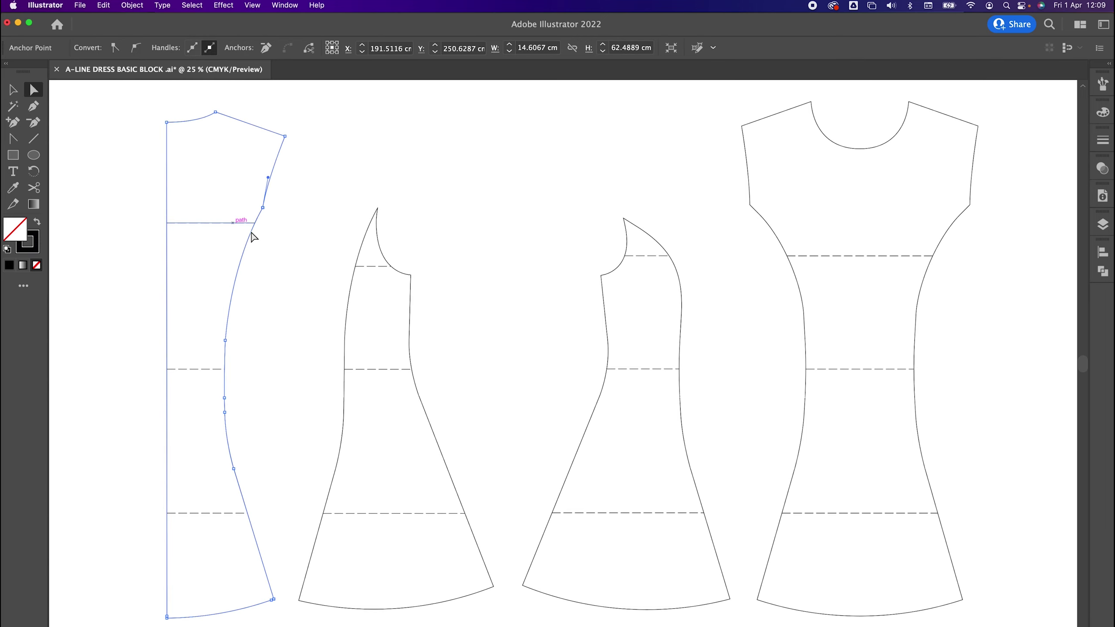
click(268, 238)
key(v)
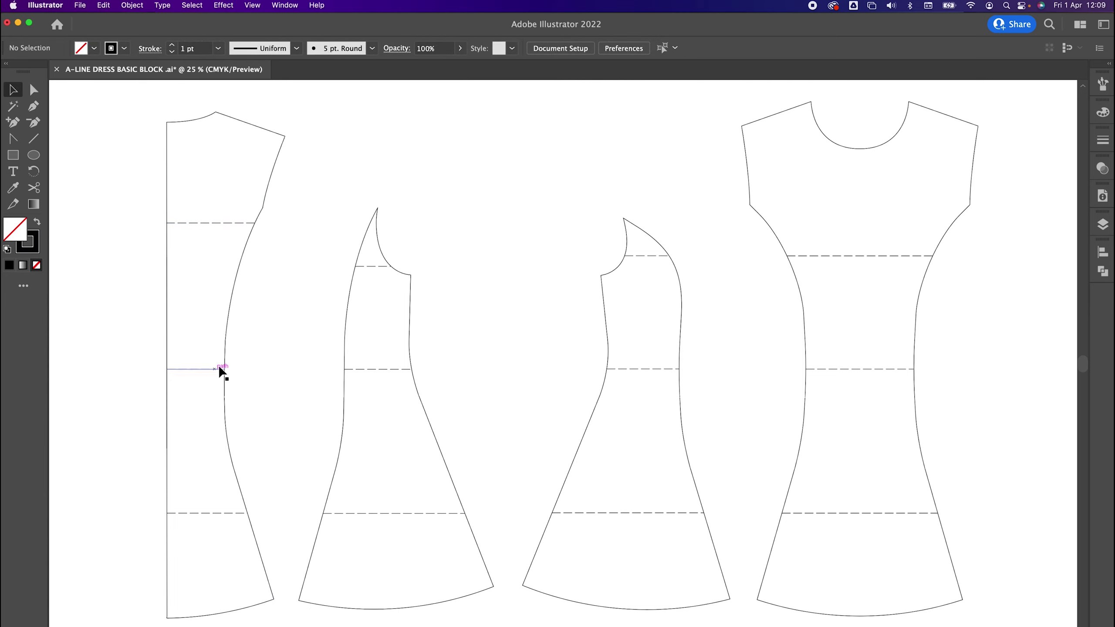
drag(321, 363, 269, 359)
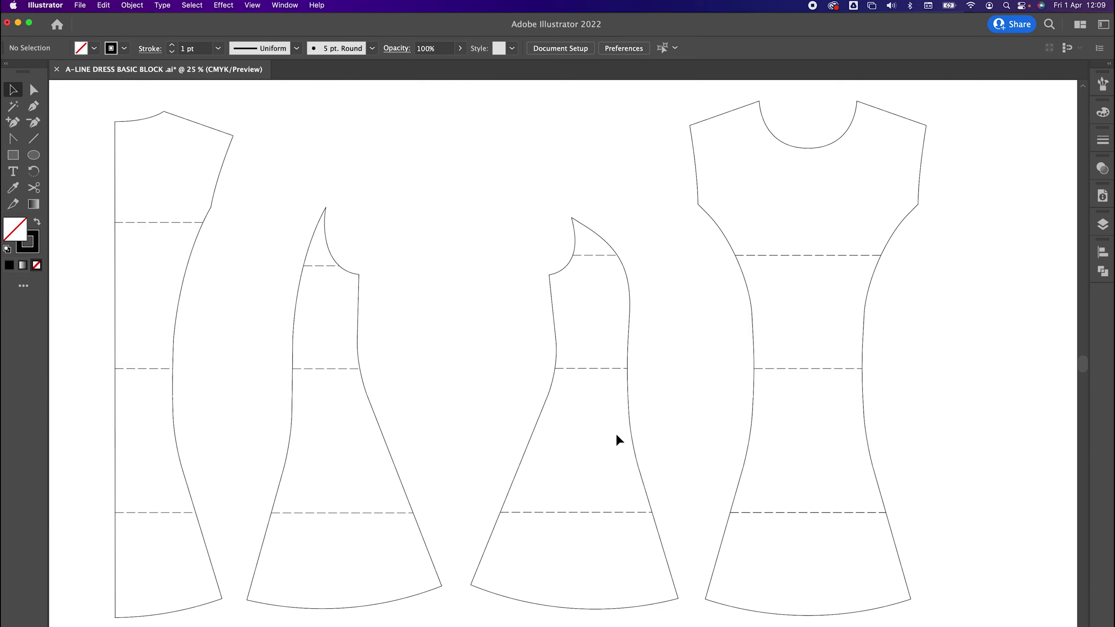
Step: Ungroup the side front panel, group its outline and dashed lines again, and test that they move together
click(677, 596)
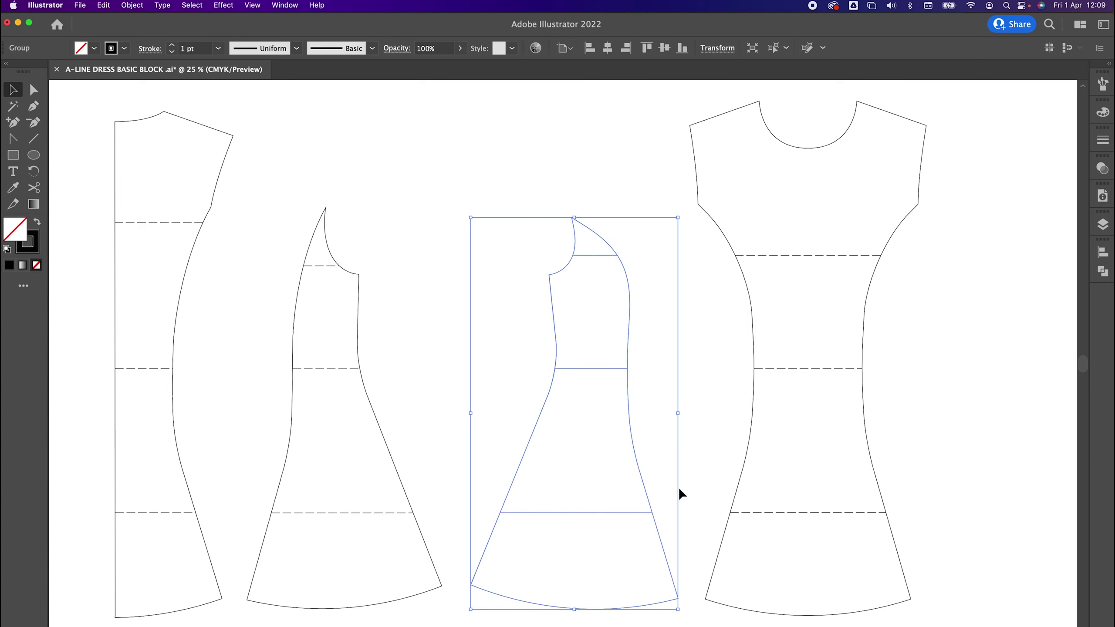
click(639, 312)
click(628, 324)
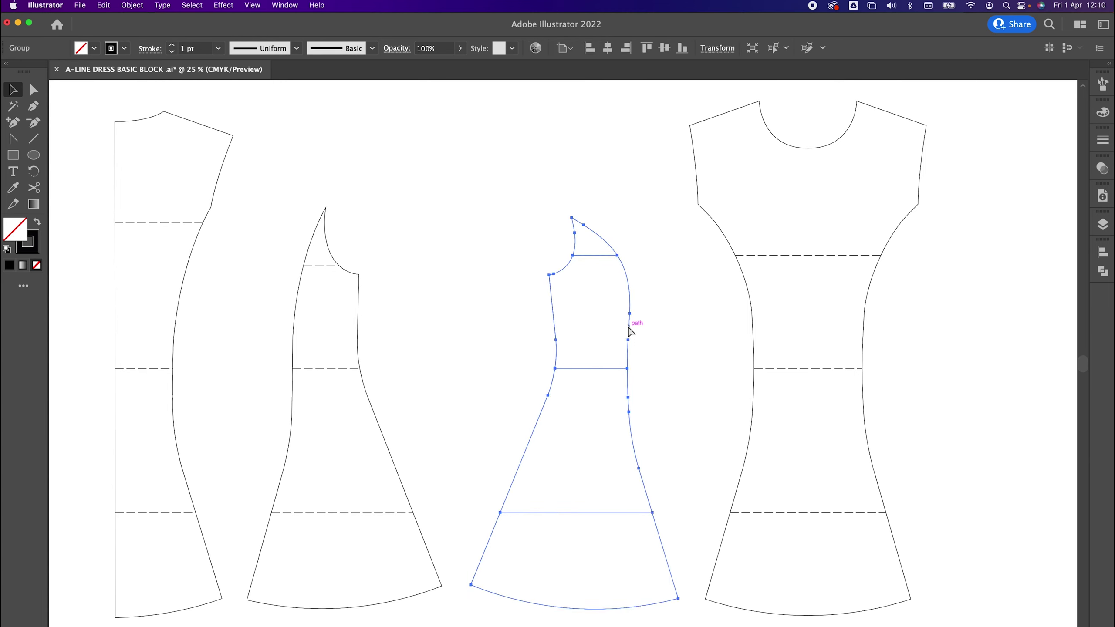
key(super+shift+g)
click(134, 5)
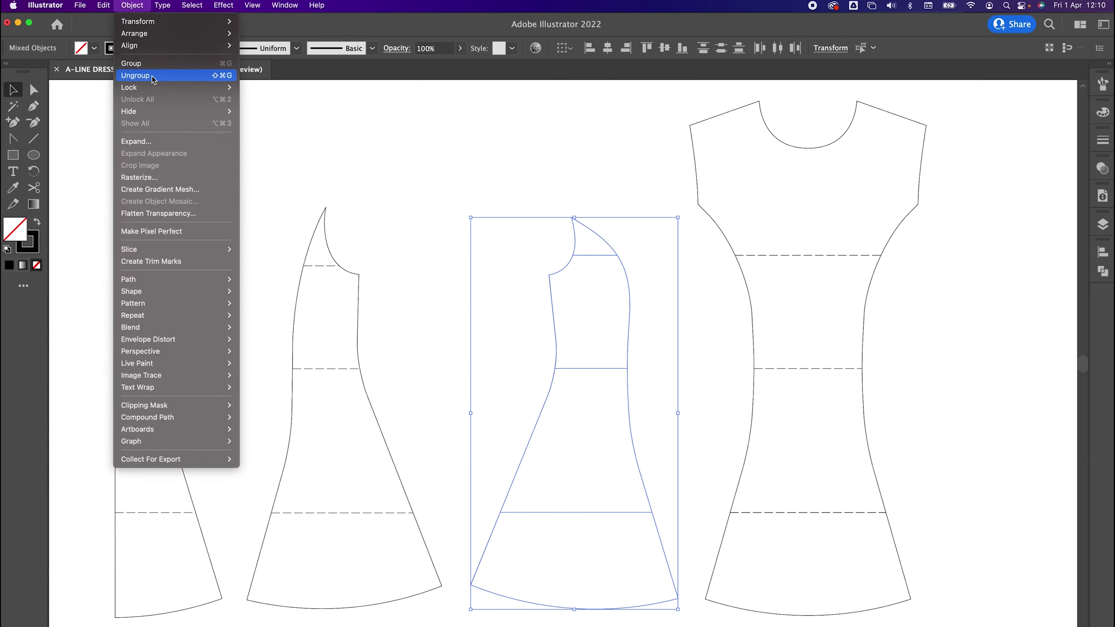
click(150, 60)
click(650, 292)
mouse_move(630, 301)
mouse_down()
mouse_move(692, 258)
mouse_move(640, 281)
mouse_up()
key(super+z)
click(664, 366)
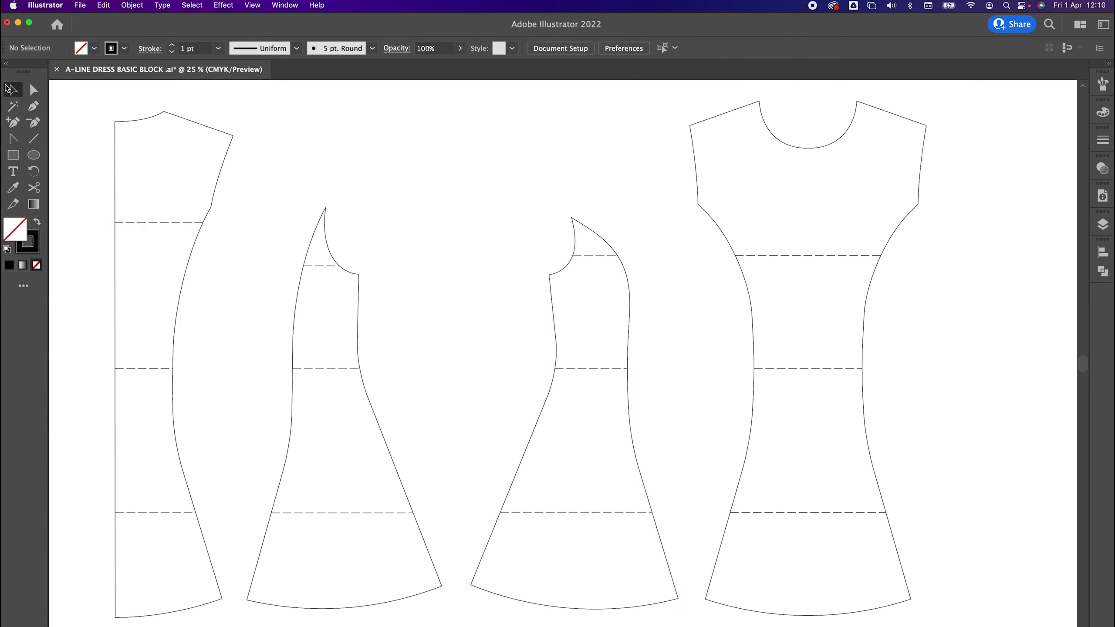
Step: Move the side front panel so its inner hem corner snaps onto the front panel's adjacent hem corner
drag(683, 601, 704, 597)
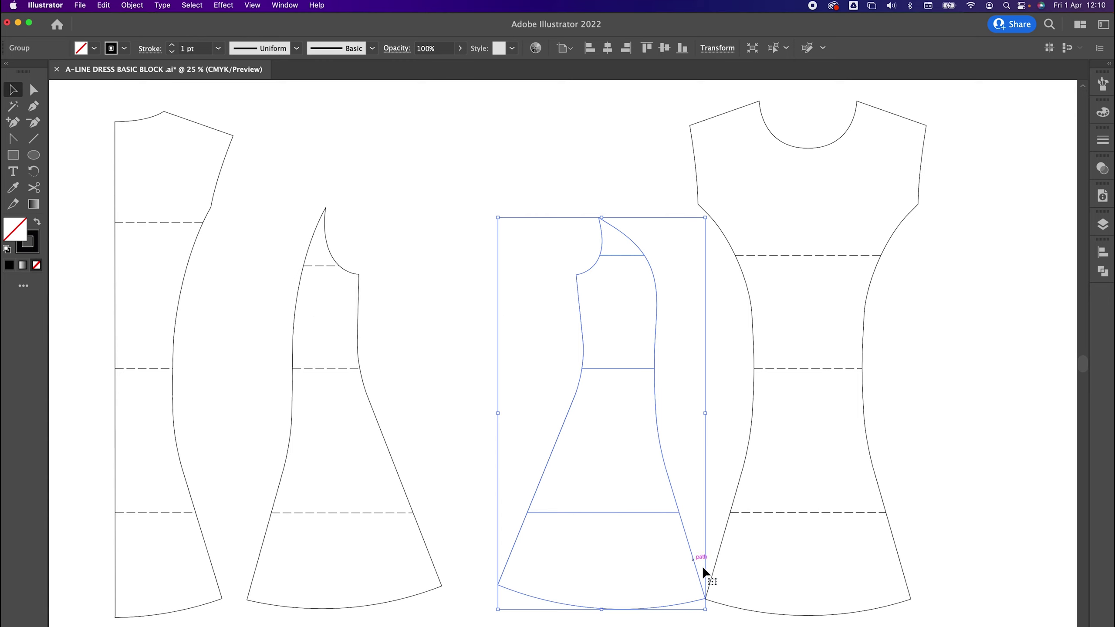
click(700, 552)
mouse_move(703, 599)
mouse_down()
mouse_move(666, 603)
mouse_move(662, 586)
mouse_move(661, 598)
mouse_move(706, 597)
mouse_up()
click(662, 582)
key(super+equal)
key(super+equal)
key(super+equal)
drag(760, 514, 560, 246)
drag(602, 397, 564, 157)
mouse_move(601, 353)
mouse_down()
mouse_move(569, 369)
mouse_move(599, 350)
mouse_up()
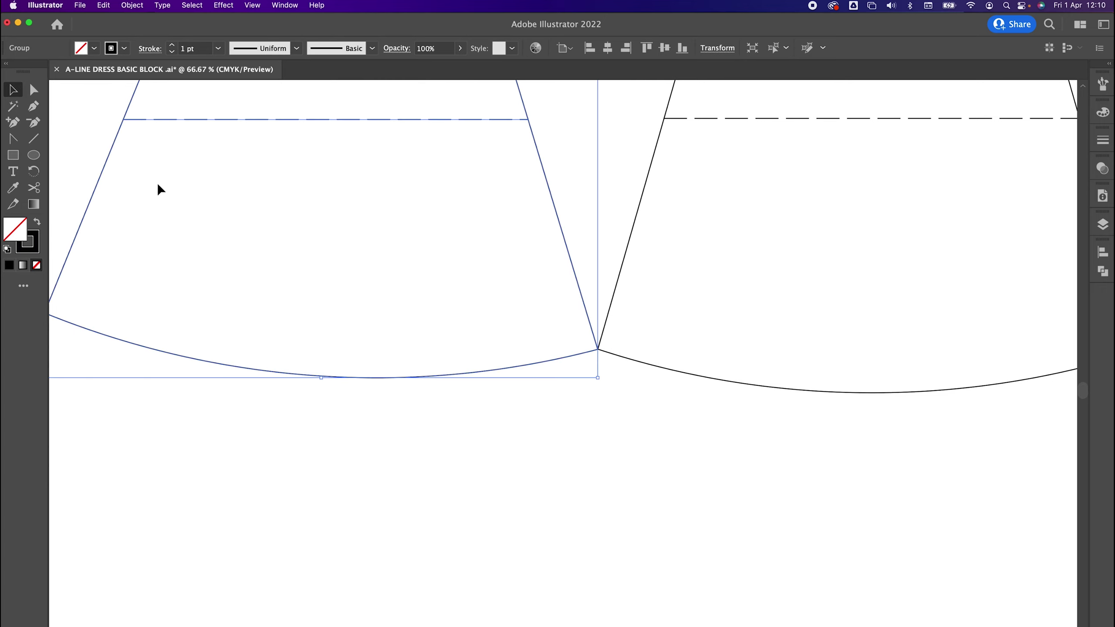
Step: Rotate the side front panel about the shared hem corner until its lower seam lies along the front panel's seam
click(35, 173)
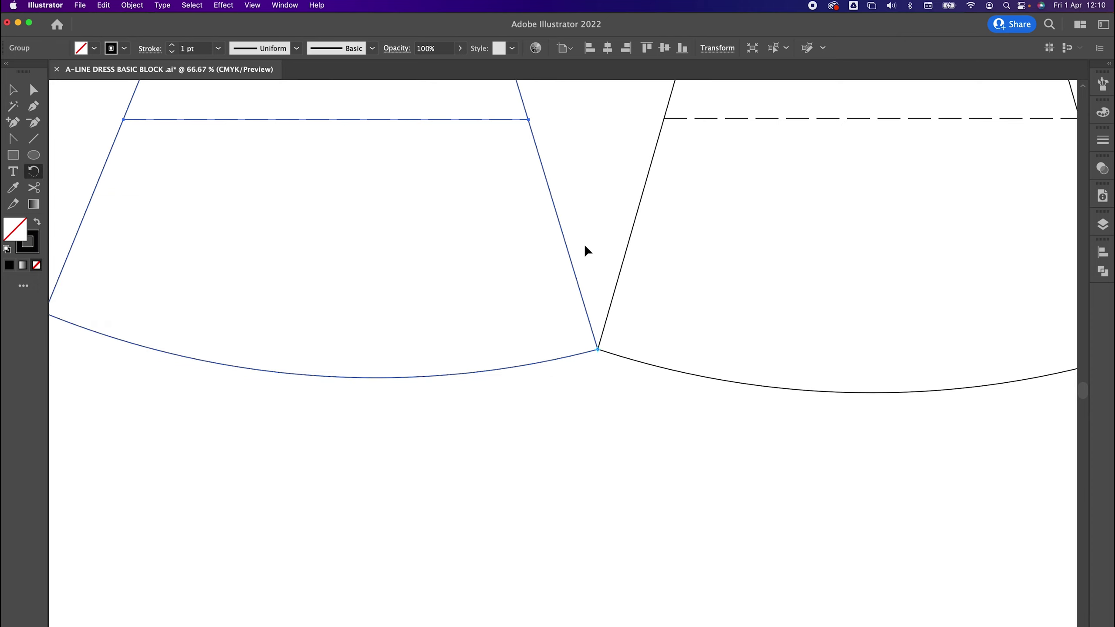
key(super+minus)
key(super+minus)
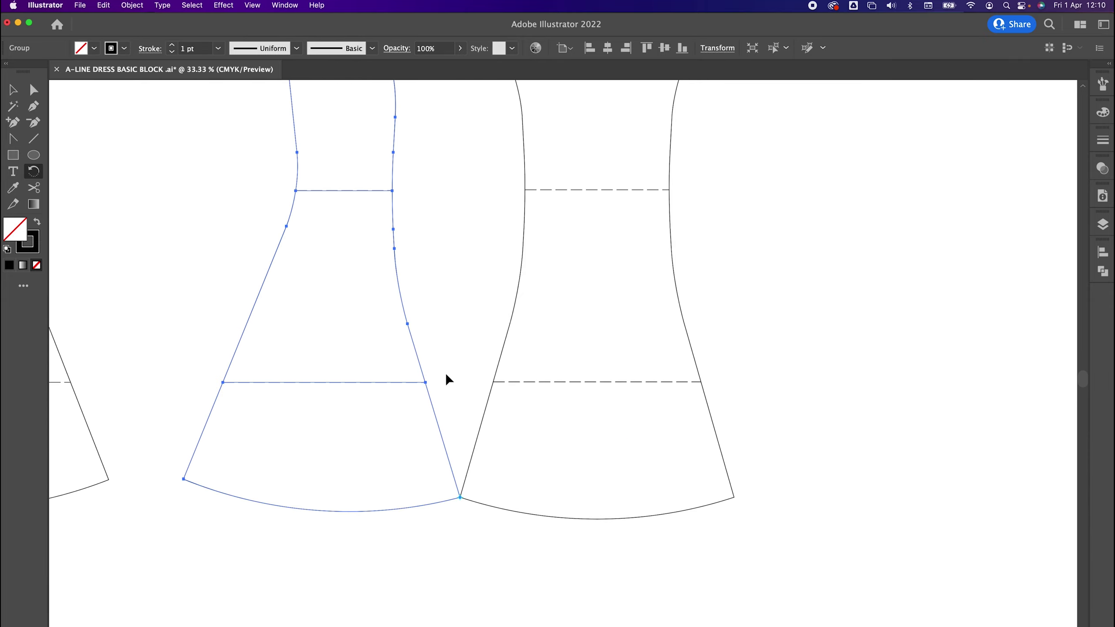
drag(421, 369, 499, 359)
key(v)
click(369, 175)
key(super+minus)
scroll(439, 395, left, 4)
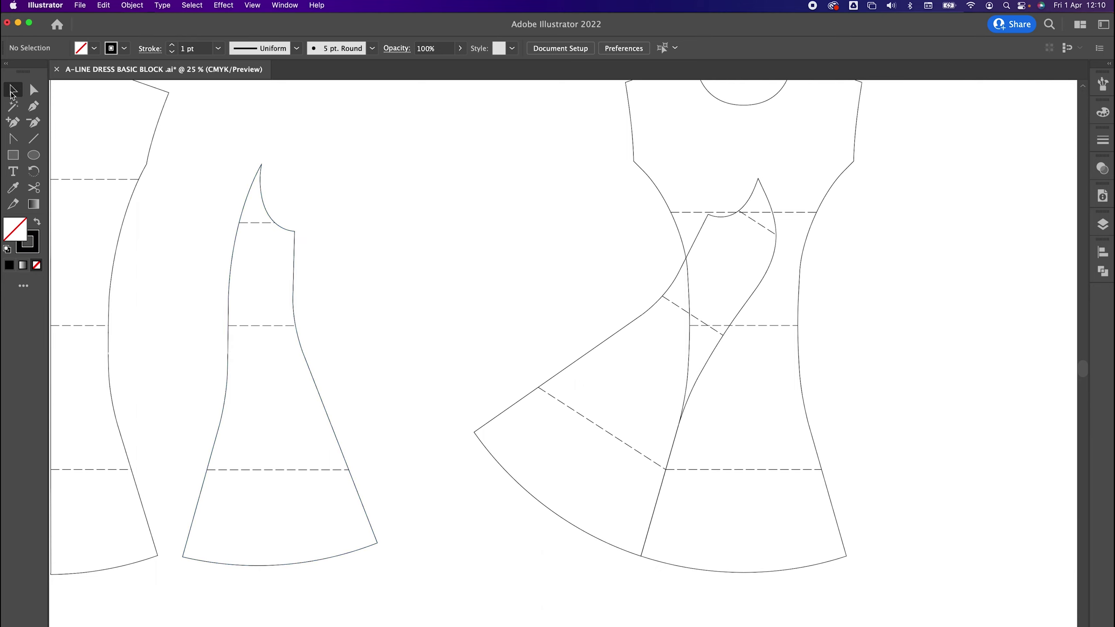
Step: Move the side back panel so its side-seam hem corner snaps onto the side front panel's outer hem corner
drag(378, 543, 474, 430)
key(super+plus)
key(super+plus)
key(super+plus)
key(super+plus)
drag(677, 483, 447, 284)
drag(644, 463, 464, 62)
drag(659, 466, 591, 348)
mouse_move(475, 371)
mouse_down()
mouse_move(453, 399)
mouse_move(475, 374)
mouse_up()
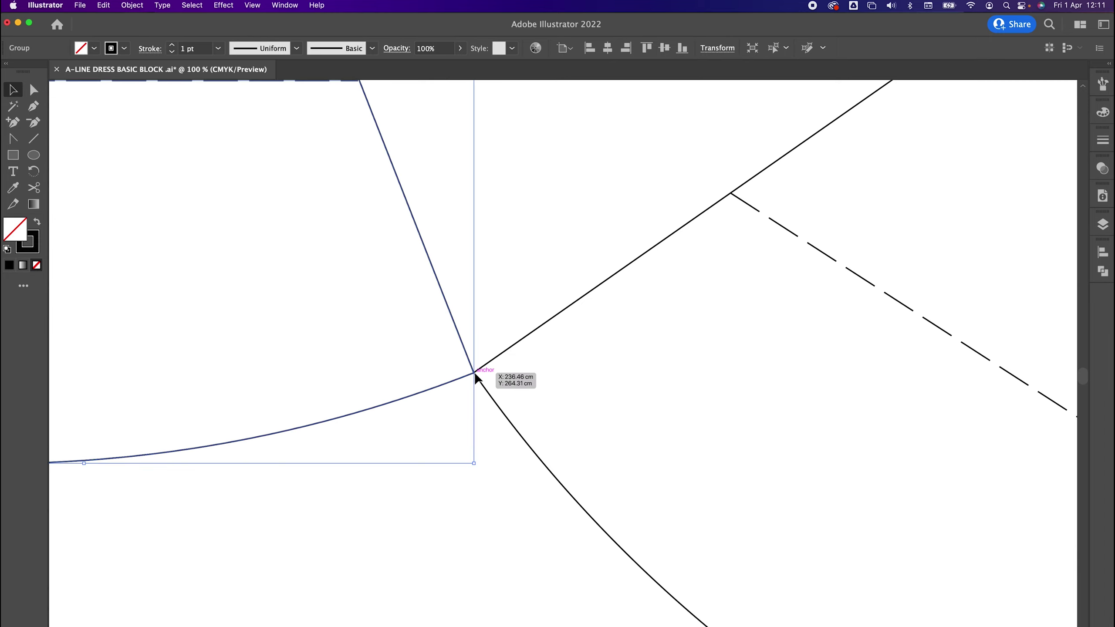
Step: Rotate the side back panel about the shared hem corner until its side seam lies along the side front panel's
click(38, 172)
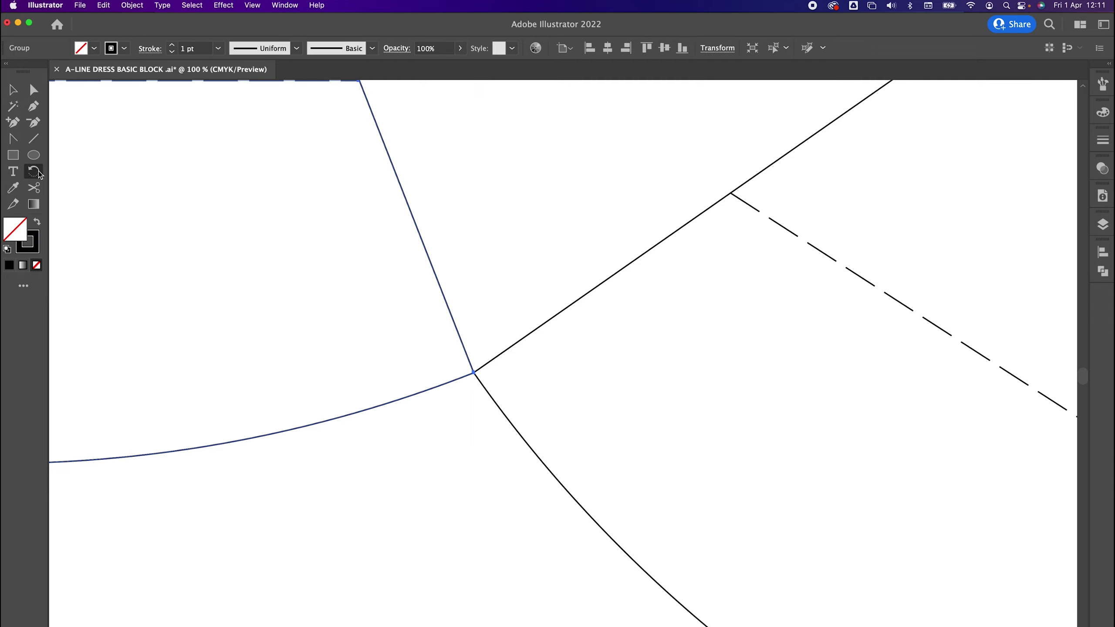
click(474, 372)
key(super+minus)
key(super+minus)
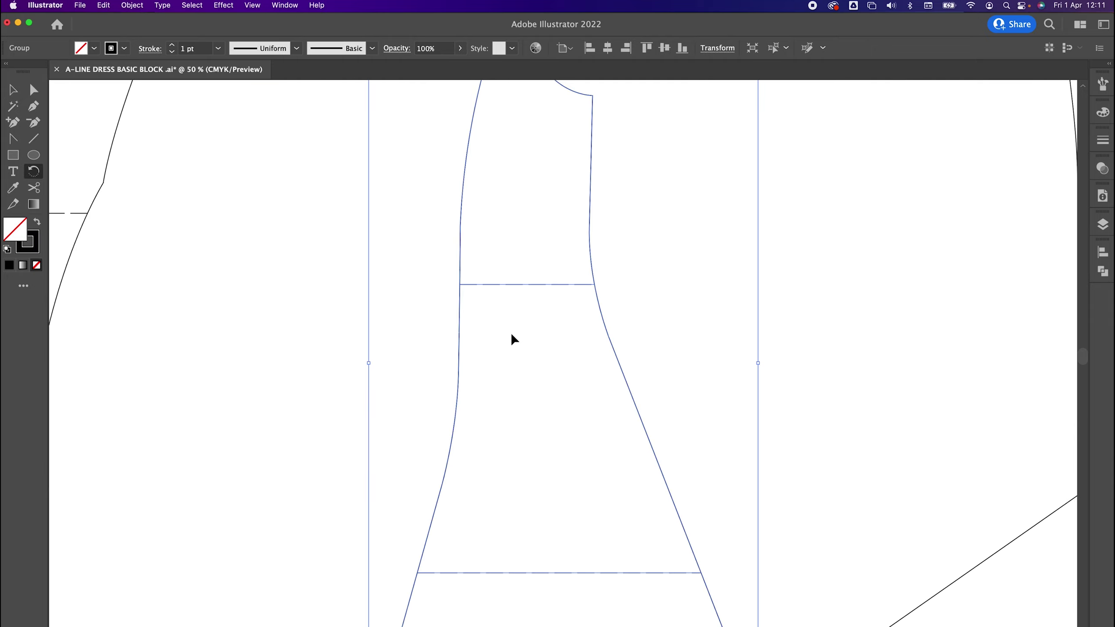
drag(842, 445, 484, 309)
drag(306, 337, 598, 440)
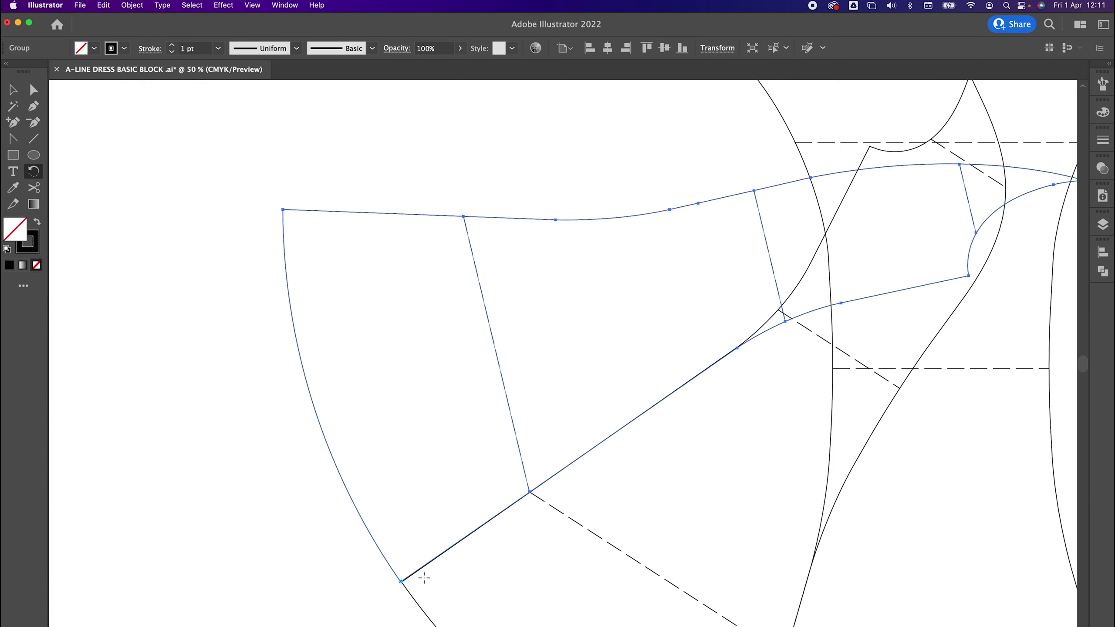
key(super+equal)
drag(344, 569, 570, 346)
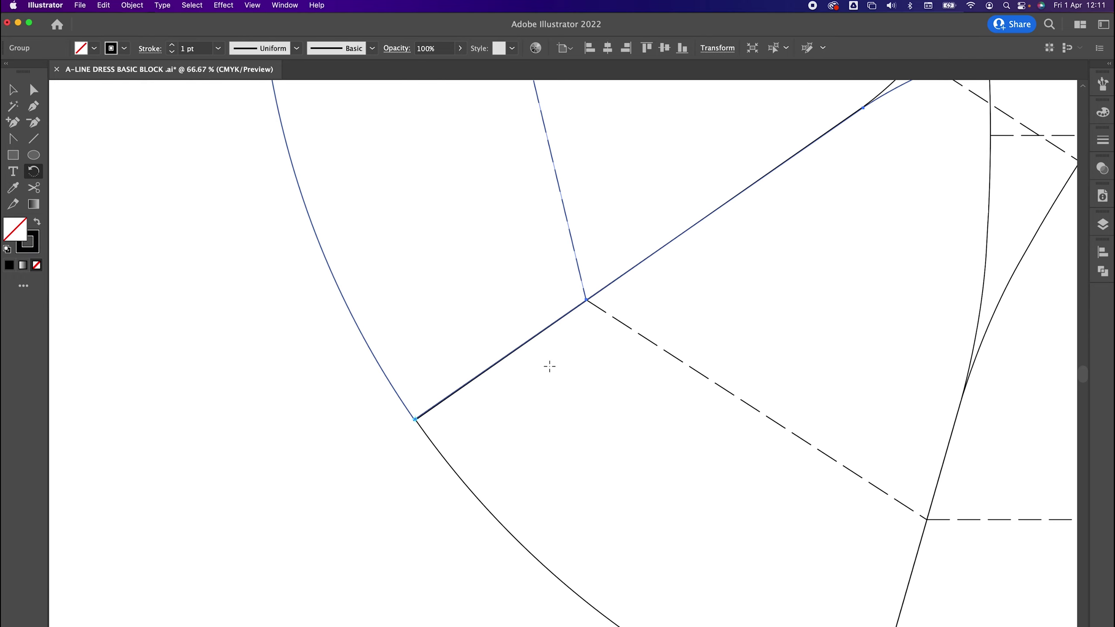
key(v)
click(425, 372)
drag(409, 411, 423, 387)
key(super+z)
click(458, 432)
Step: Nudge the side back panel so its hem corner sits exactly on the side front panel's hem corner
key(super+equal)
key(super+equal)
key(super+equal)
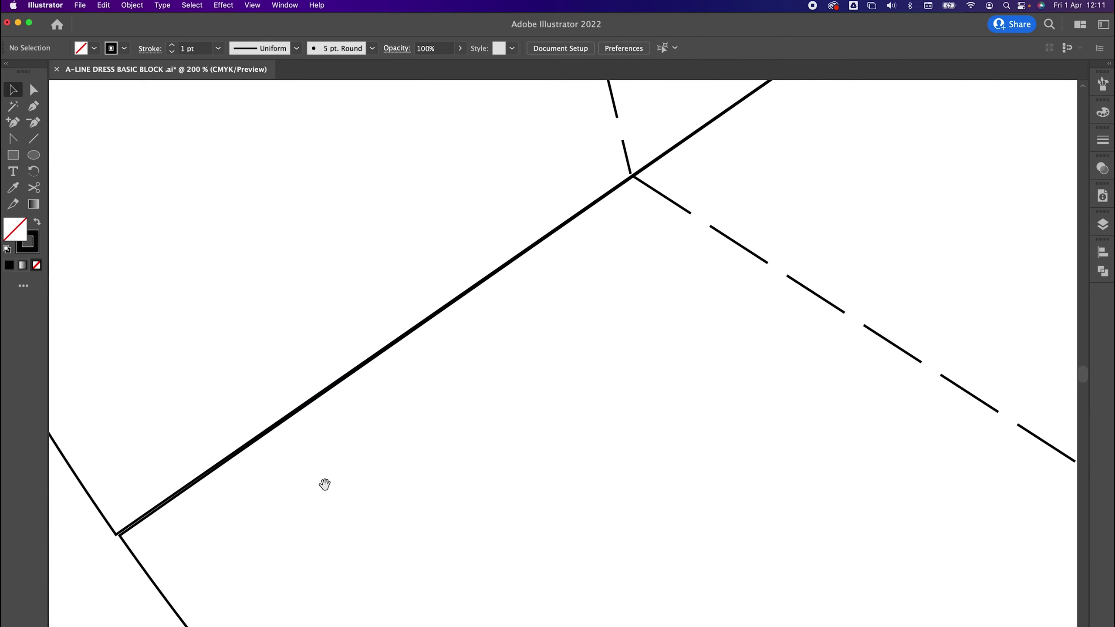
drag(325, 484, 564, 302)
mouse_move(351, 358)
mouse_down()
mouse_move(374, 299)
mouse_move(356, 353)
mouse_up()
key(super+equal)
key(super+equal)
key(super+equal)
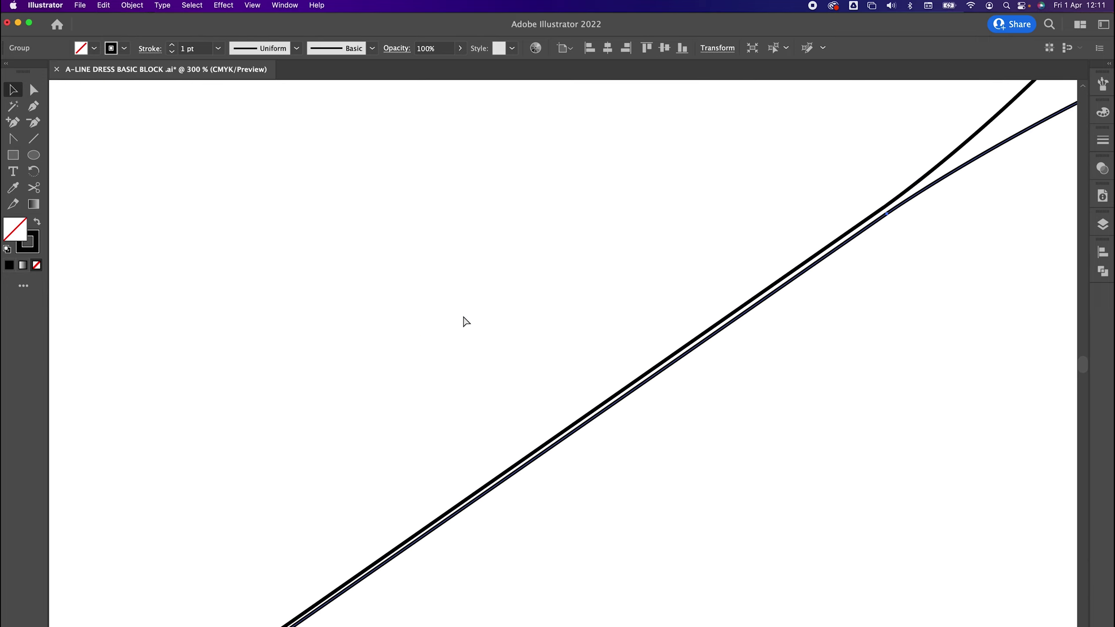
drag(308, 431, 564, 253)
drag(469, 385, 474, 384)
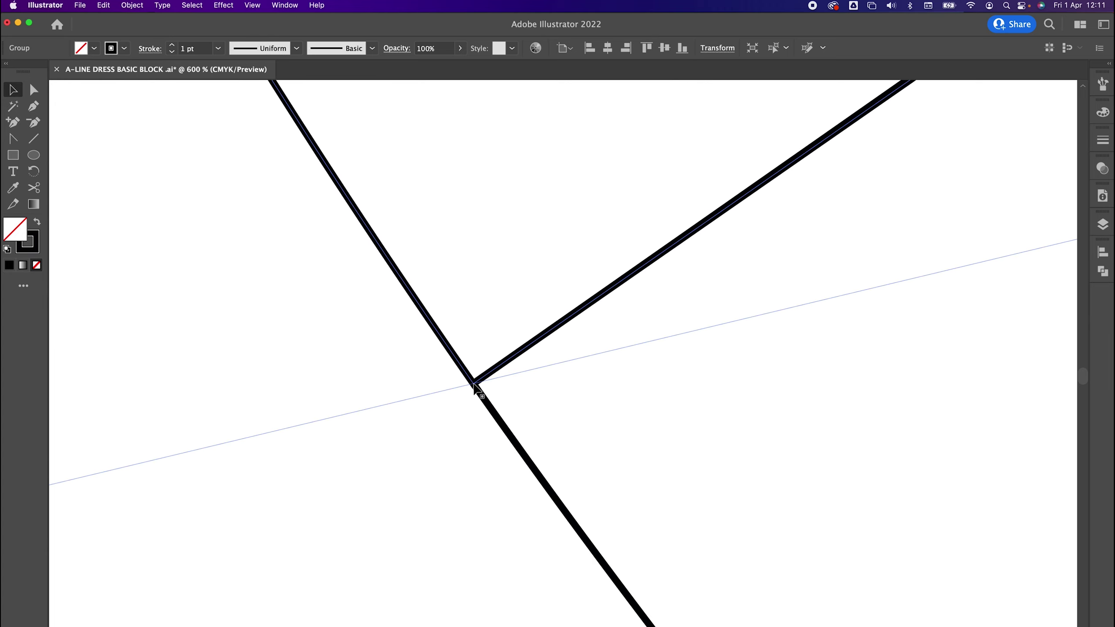
Step: Fine-tune the side back panel's rotation about the shared hem corner so the two straight side seams coincide
key(r)
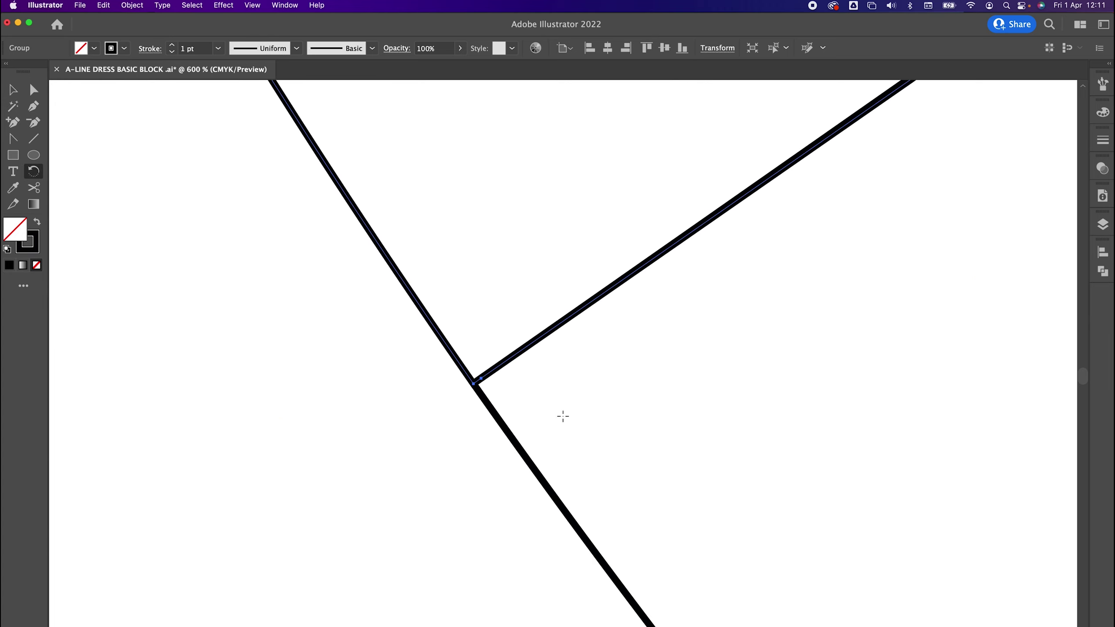
scroll(540, 413, down, 10)
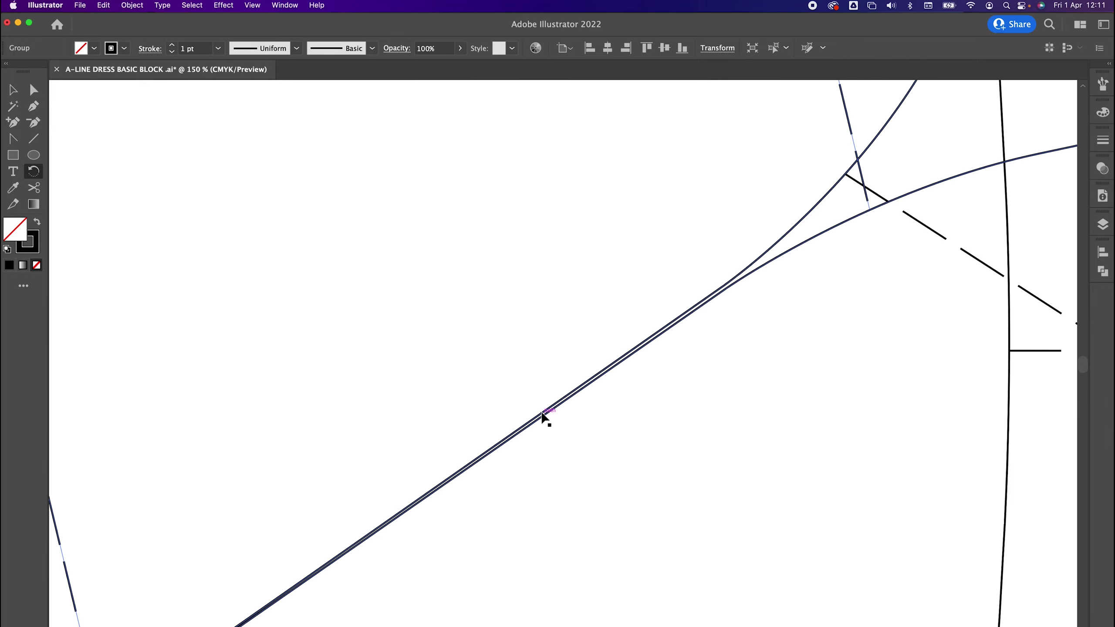
drag(653, 325, 605, 356)
scroll(604, 355, down, 2)
key(super+minus)
drag(494, 345, 575, 290)
Step: Move the back panel so its side hem corner snaps onto the side back panel's outer hem corner
key(super+minus)
key(v)
drag(264, 358, 531, 368)
drag(332, 456, 497, 228)
drag(391, 449, 680, 185)
drag(694, 189, 395, 385)
click(358, 543)
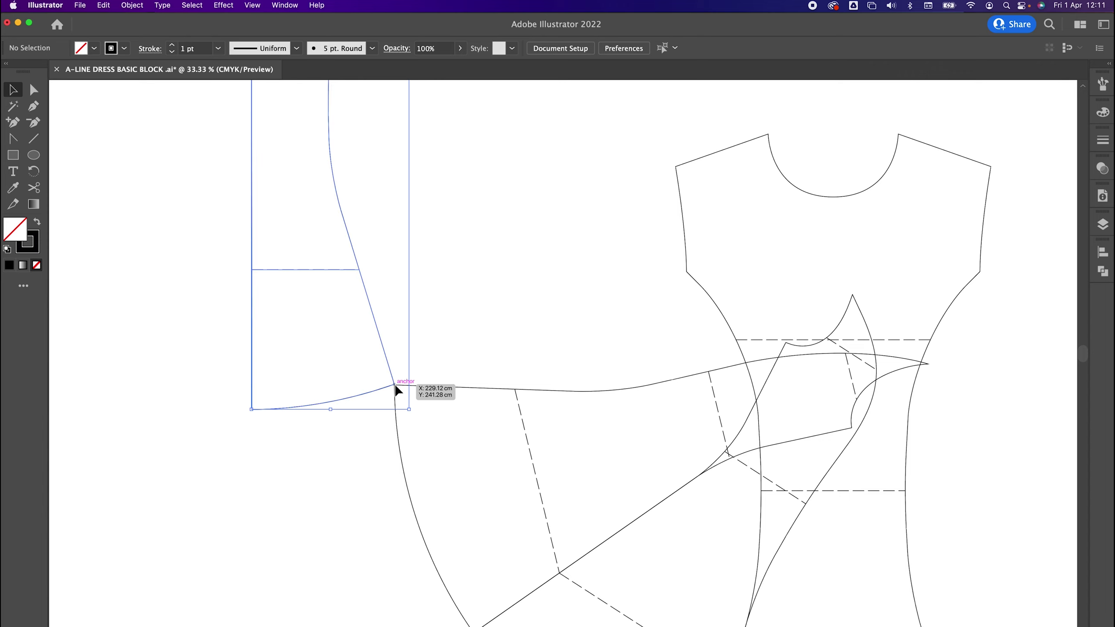
Step: Nudge the back panel so its side hem corner sits exactly on the side back panel's outer hem corner
key(super+plus)
key(super+plus)
key(super+plus)
key(super+plus)
drag(667, 479, 467, 154)
drag(564, 524, 423, 101)
drag(499, 465, 309, 143)
drag(265, 383, 269, 384)
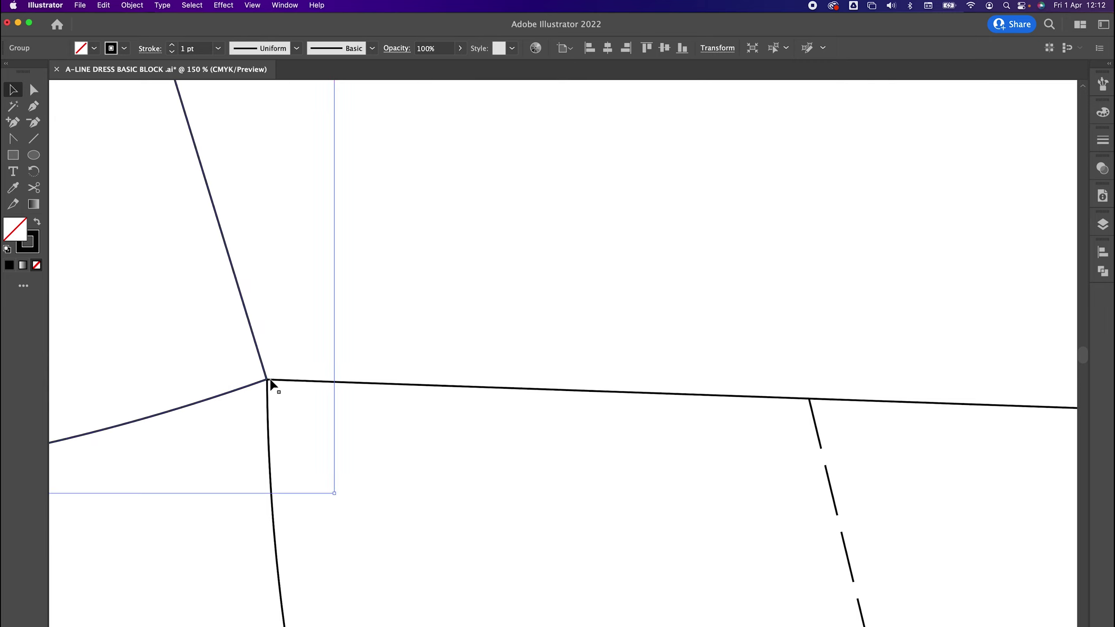
Step: Rotate the back panel about the shared hem corner until its straight seam lies along the side back panel's seam
click(34, 187)
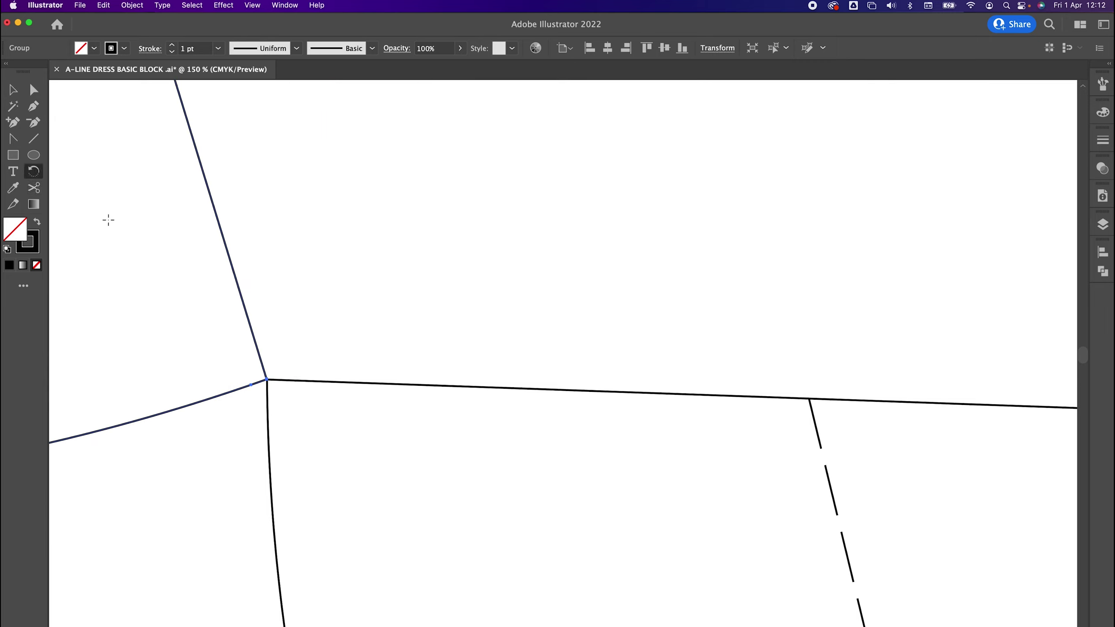
click(268, 380)
drag(205, 173, 495, 387)
key(super+minus)
key(super+minus)
key(super+minus)
key(super+minus)
key(super+z)
drag(204, 212, 355, 335)
key(v)
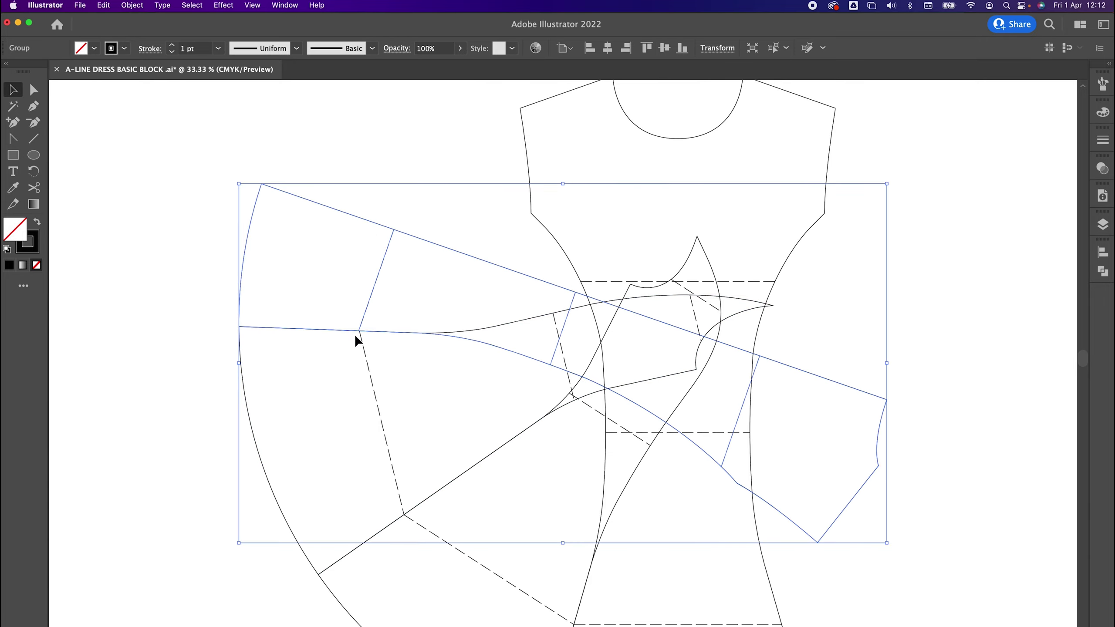
drag(455, 399, 343, 319)
key(super+minus)
drag(591, 393, 455, 350)
click(677, 293)
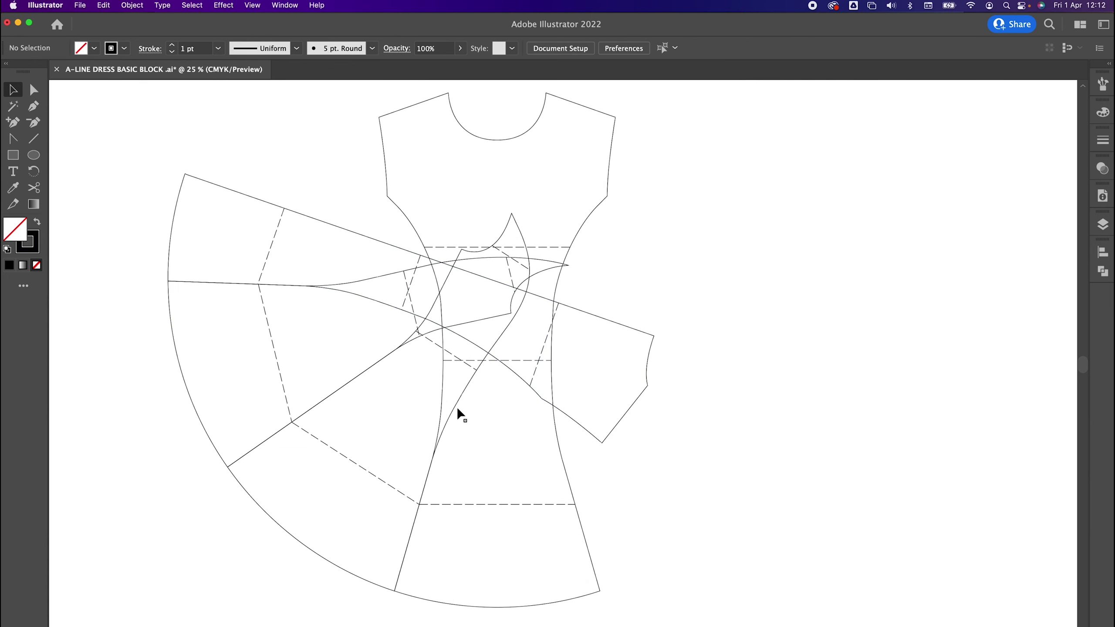
Step: Ready the Line Segment tool with stroke colour 62B4C7 and a 2 pt stroke weight
key(super+plus)
key(super+plus)
drag(338, 413, 433, 363)
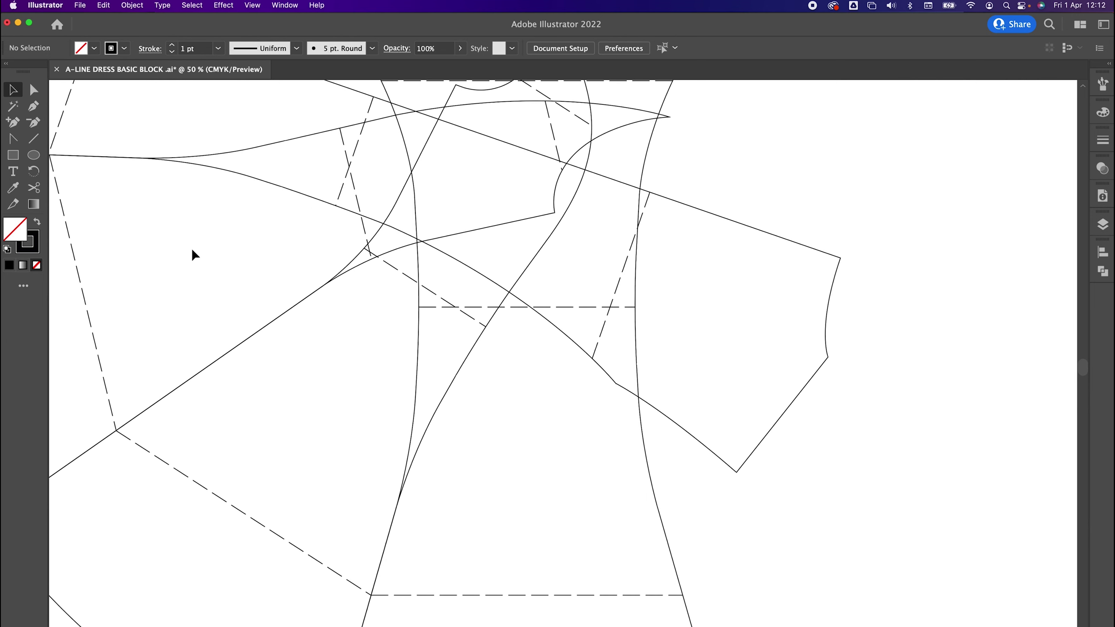
click(35, 140)
double_click(38, 248)
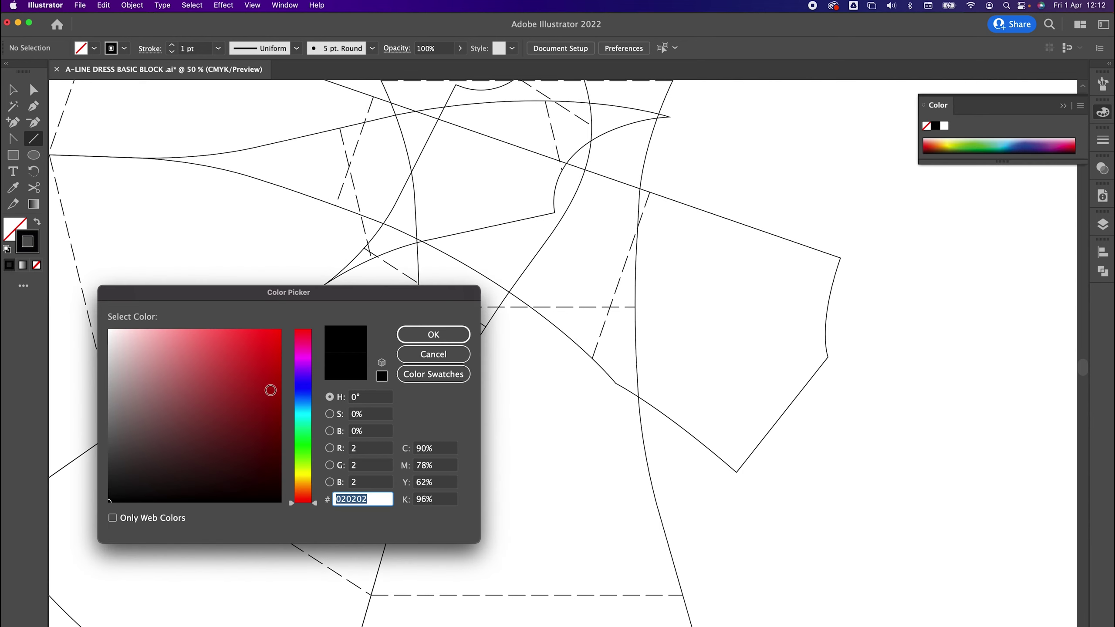
text(62B4C7)
click(413, 333)
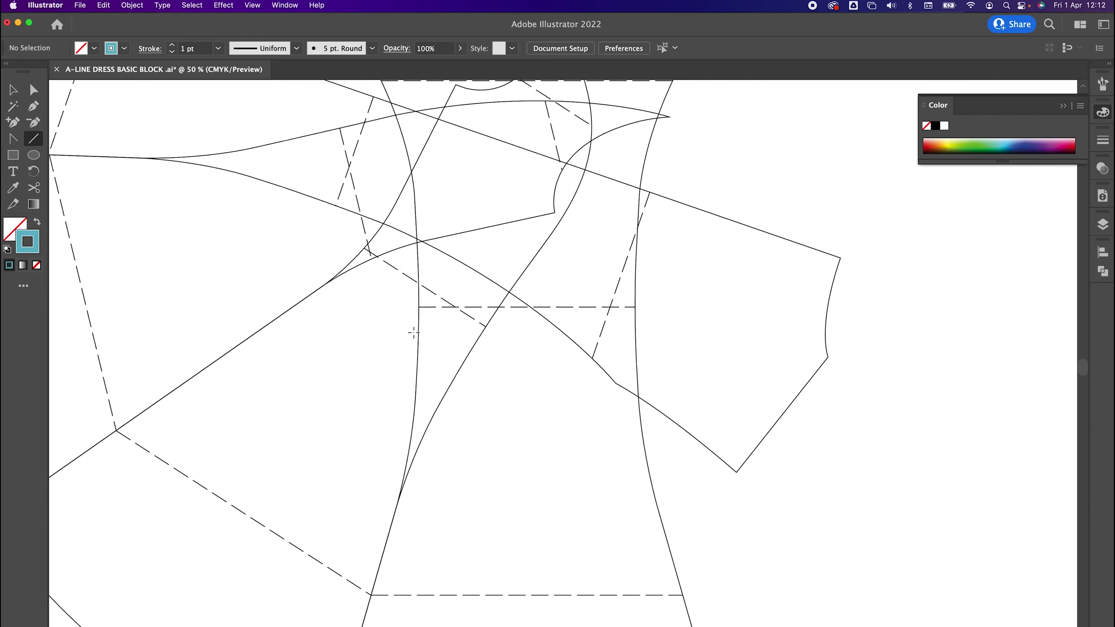
click(1104, 141)
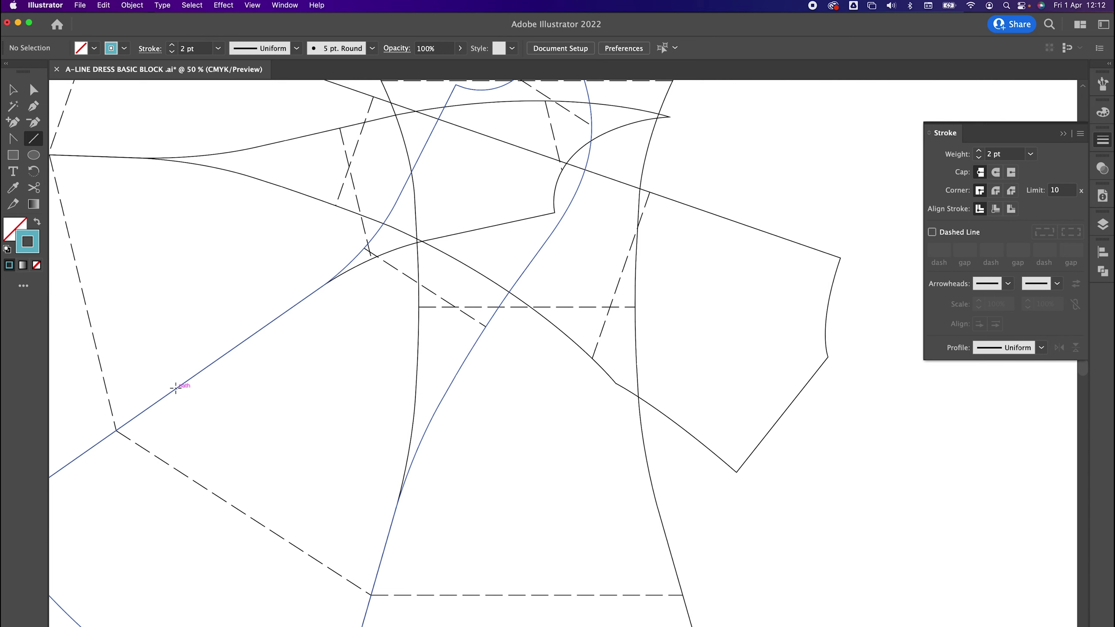
Step: Draw a guide line along the straight side seam from the lower dashed line up to where the seam begins to curve
key(super+minus)
drag(237, 403, 225, 444)
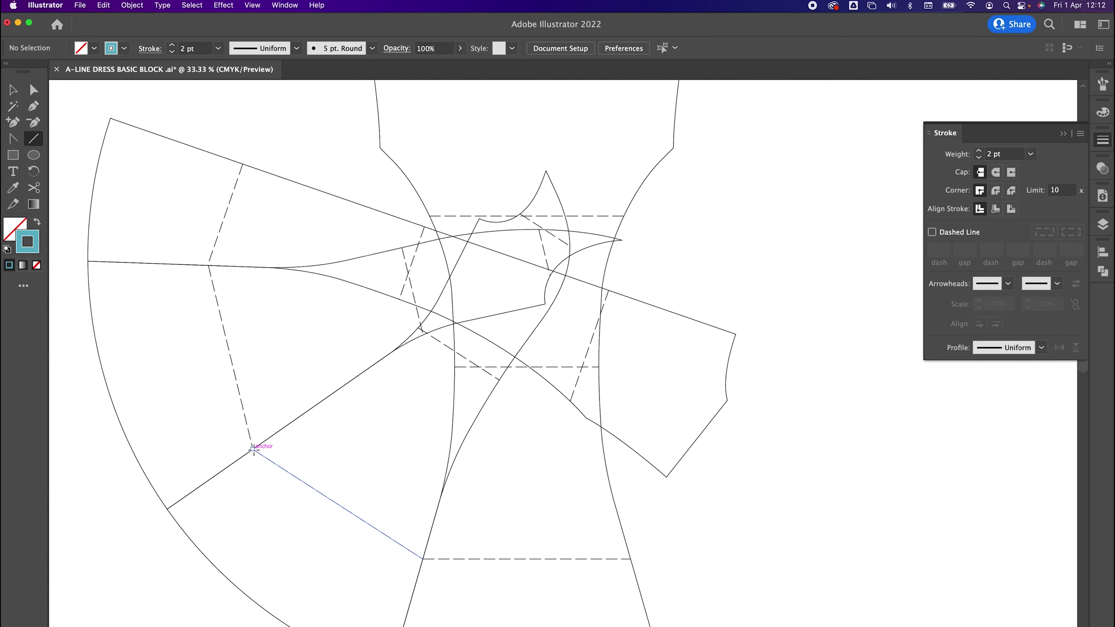
drag(254, 448, 386, 356)
key(super+plus)
key(super+plus)
drag(601, 350, 276, 402)
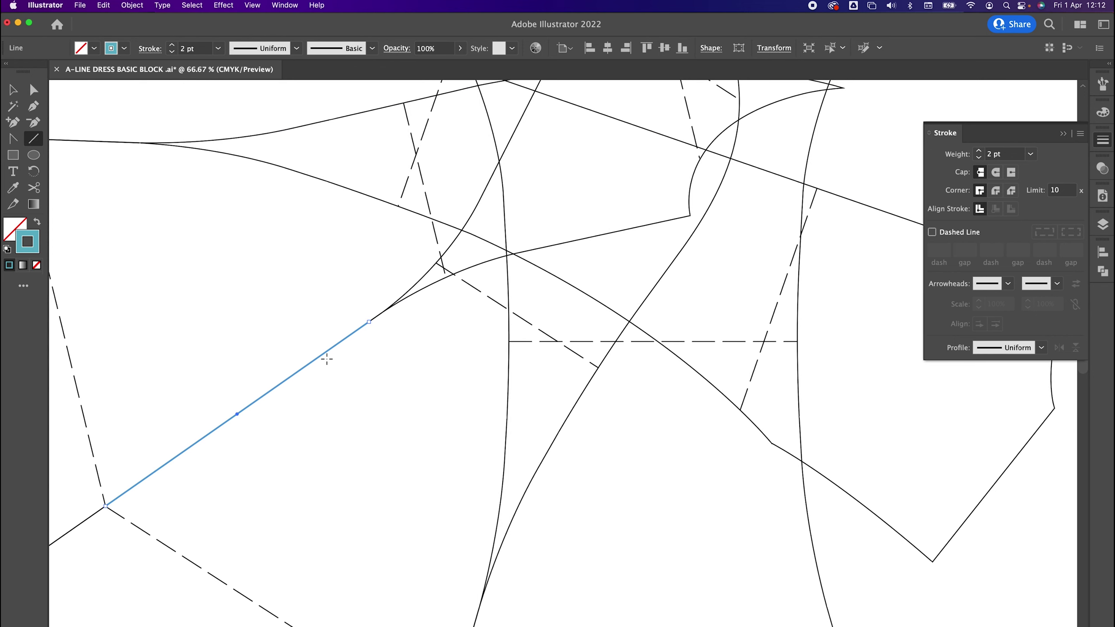
Step: Extend the guide line's upper end along the same slope until it passes well beyond the front panel's centre
click(34, 89)
click(419, 350)
drag(407, 350, 555, 212)
scroll(548, 237, up, 5)
scroll(549, 237, right, 6)
drag(425, 318, 570, 214)
click(473, 316)
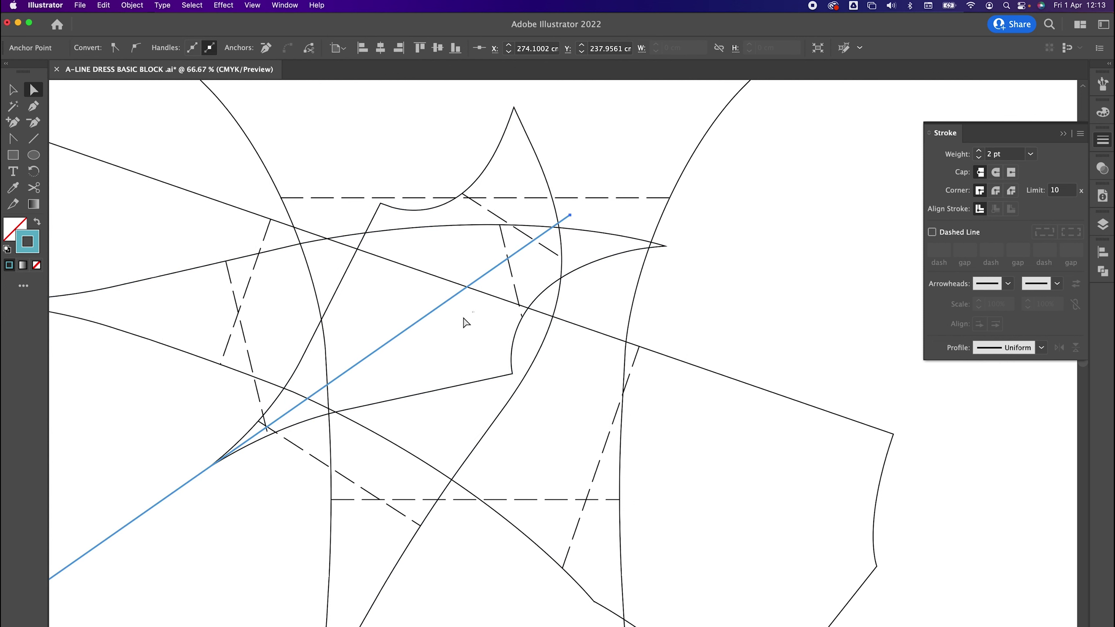
key(super+minus)
key(super+minus)
drag(489, 326, 464, 271)
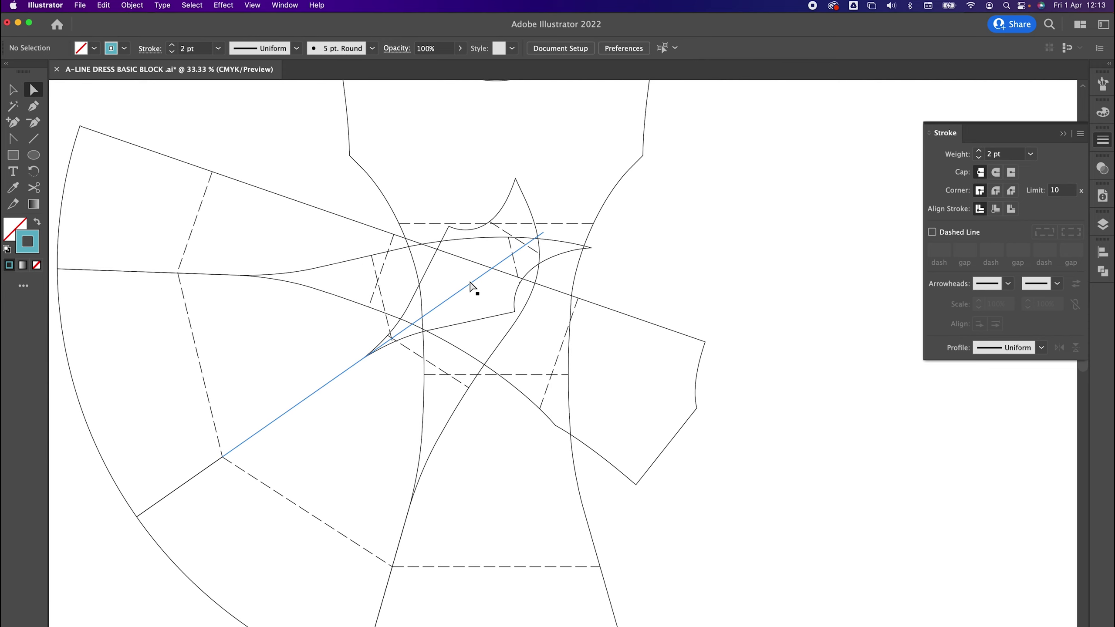
key(super+minus)
drag(494, 357, 476, 350)
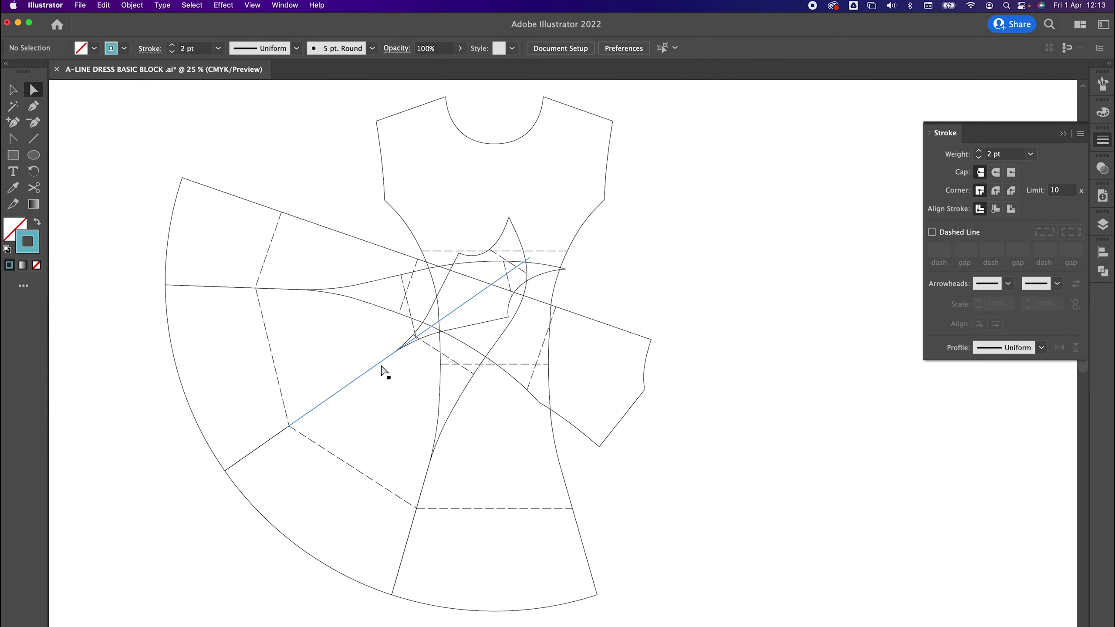
Step: Draw a vertical centre-front line from the neckline's lowest point to the middle of the front panel's hem
click(33, 139)
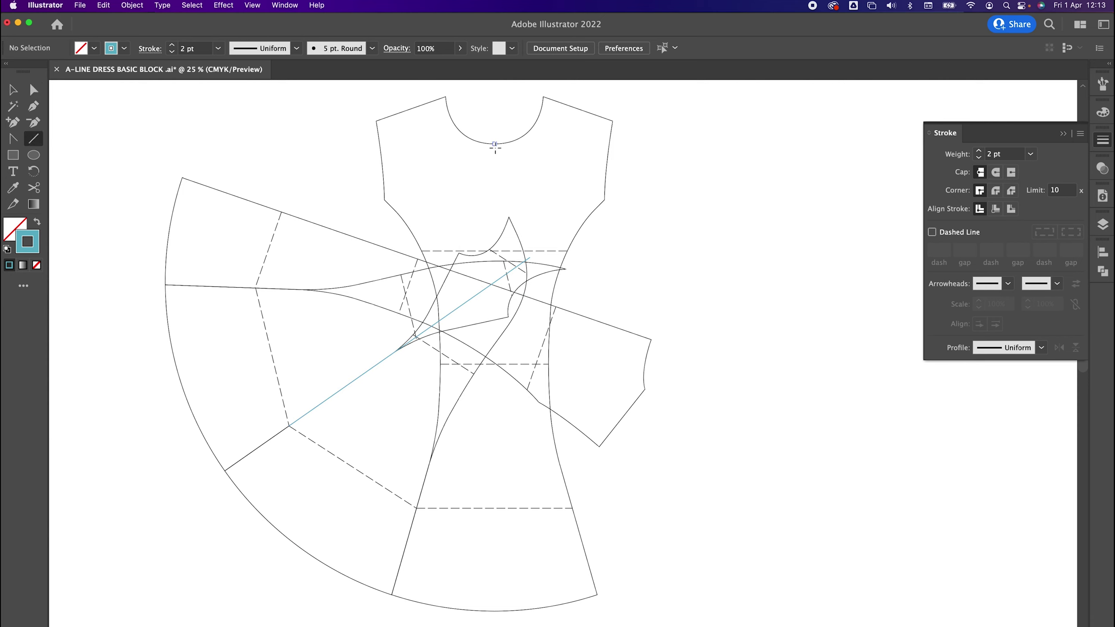
mouse_move(494, 145)
mouse_down()
mouse_move(508, 607)
mouse_move(495, 612)
mouse_up()
key(super+plus)
key(super+plus)
scroll(524, 356, up, 5)
scroll(523, 356, right, 2)
Step: Cut the side seam guide line where it crosses the centre-front line and delete the piece beyond the crossing
key(a)
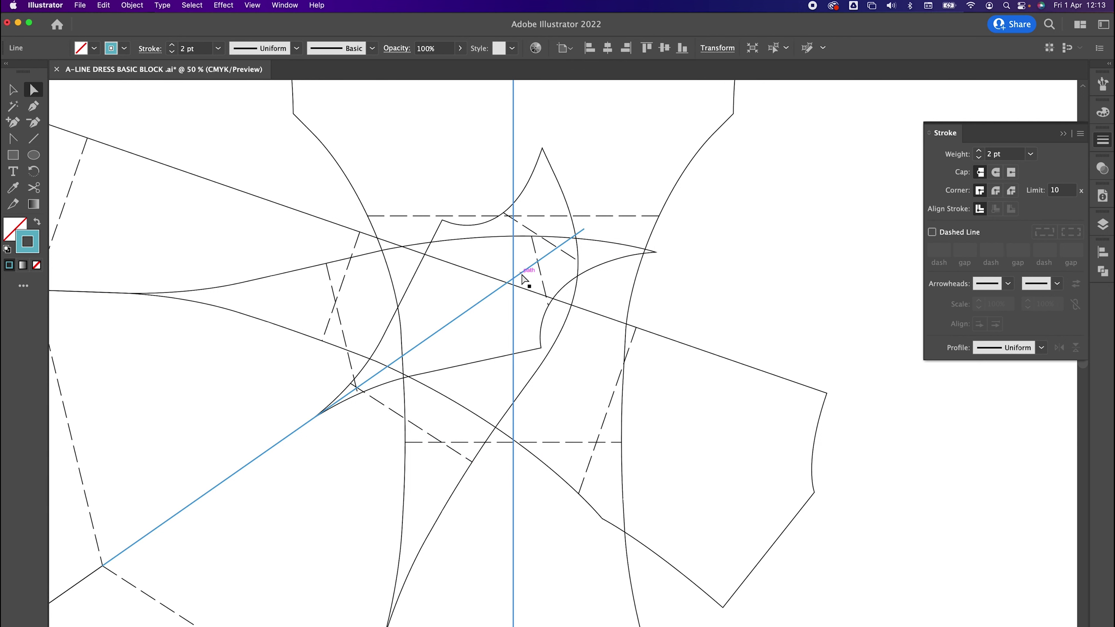
click(521, 275)
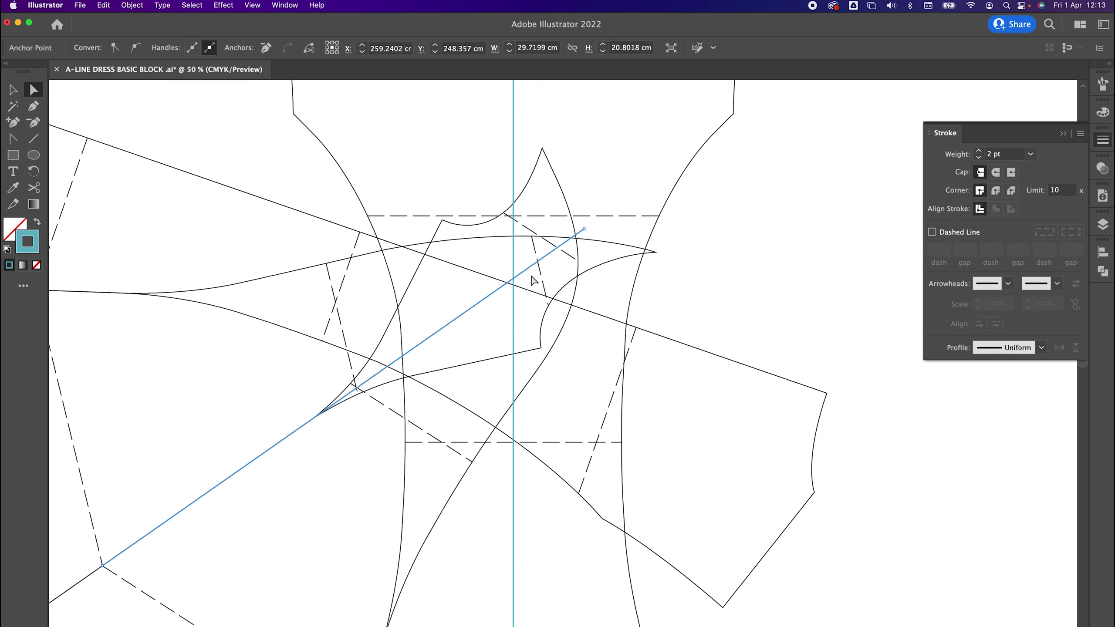
key(super+plus)
key(super+plus)
scroll(423, 381, up, 10)
scroll(423, 380, right, 20)
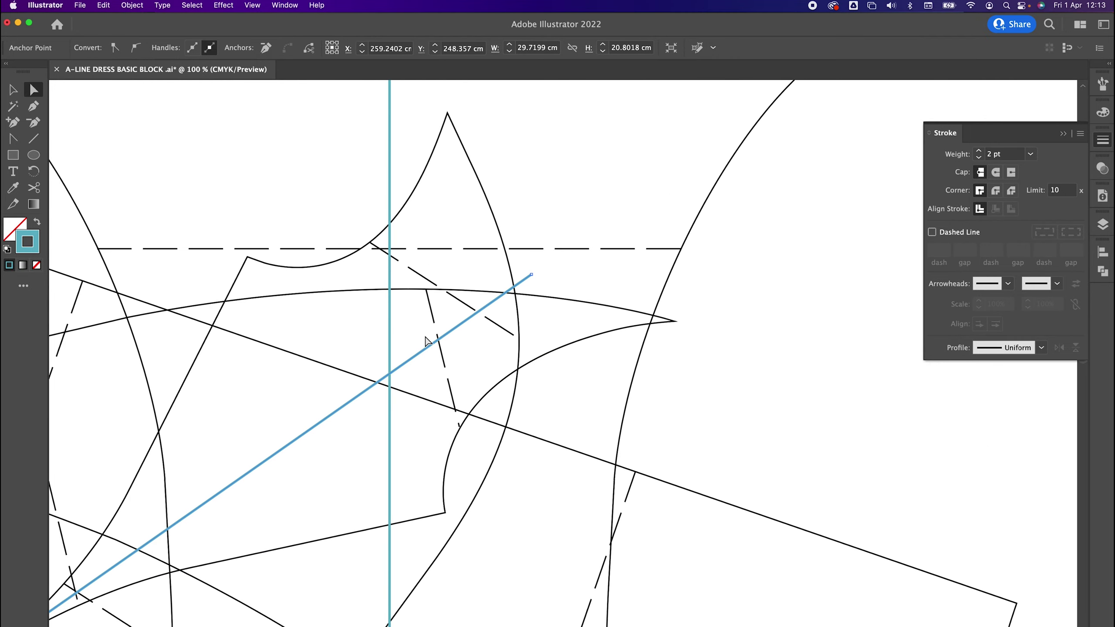
click(429, 368)
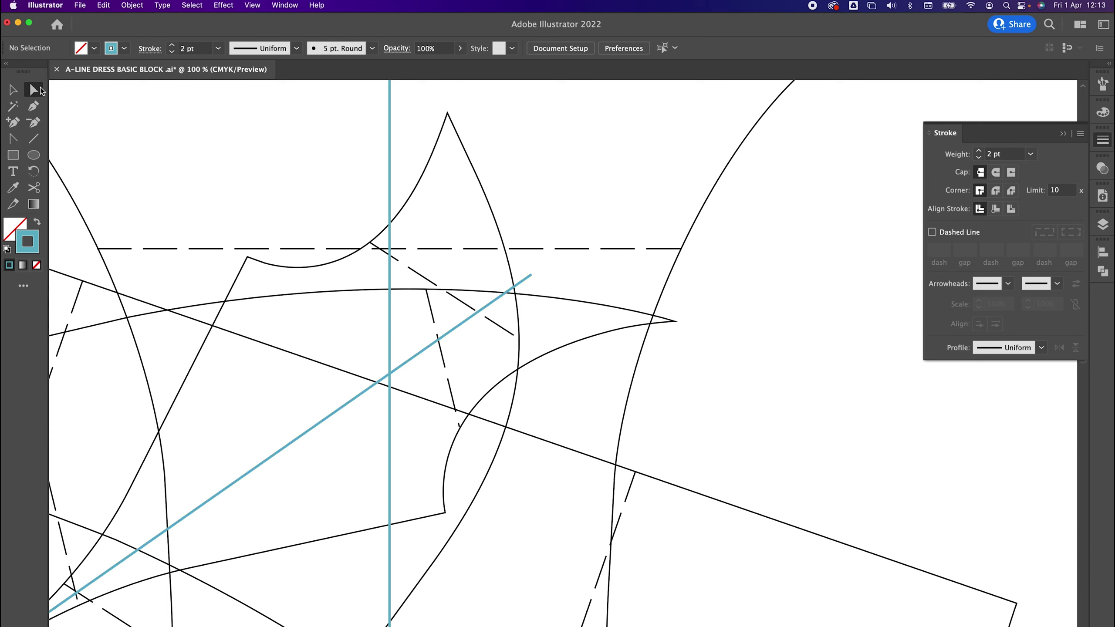
click(416, 356)
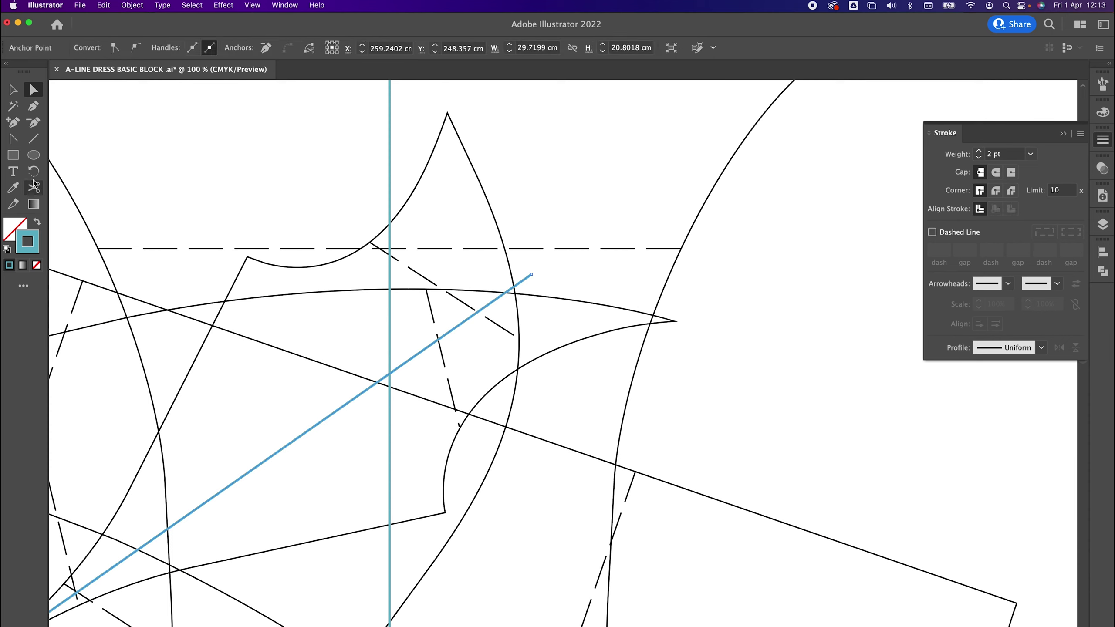
click(33, 187)
click(389, 373)
click(428, 364)
click(428, 349)
key(Delete)
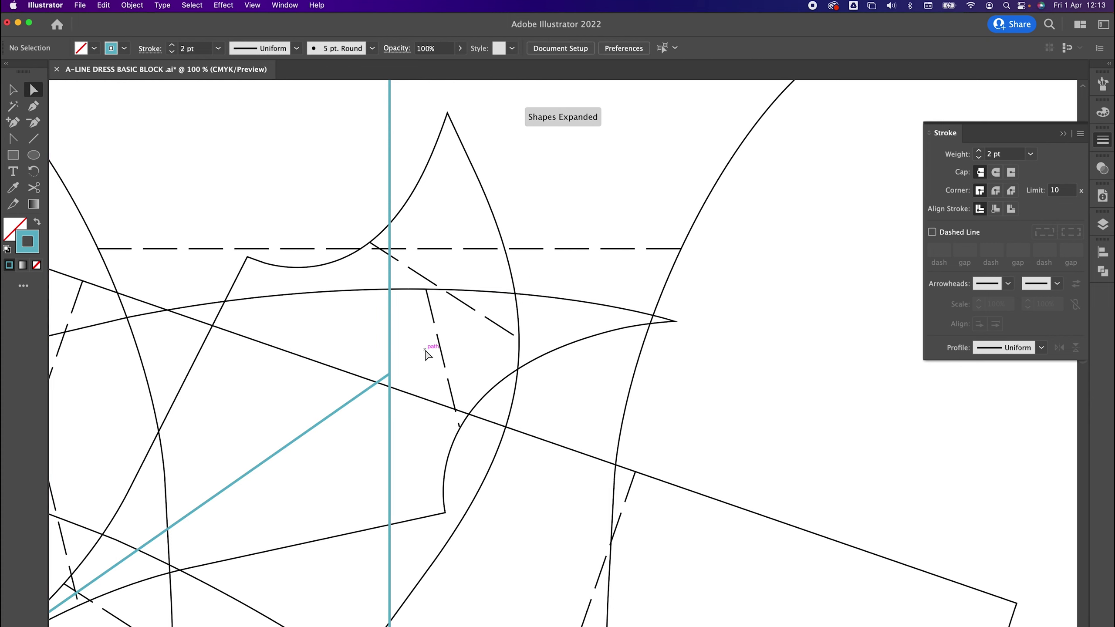
key(super+minus)
key(super+minus)
key(super+minus)
key(super+minus)
drag(486, 369, 366, 274)
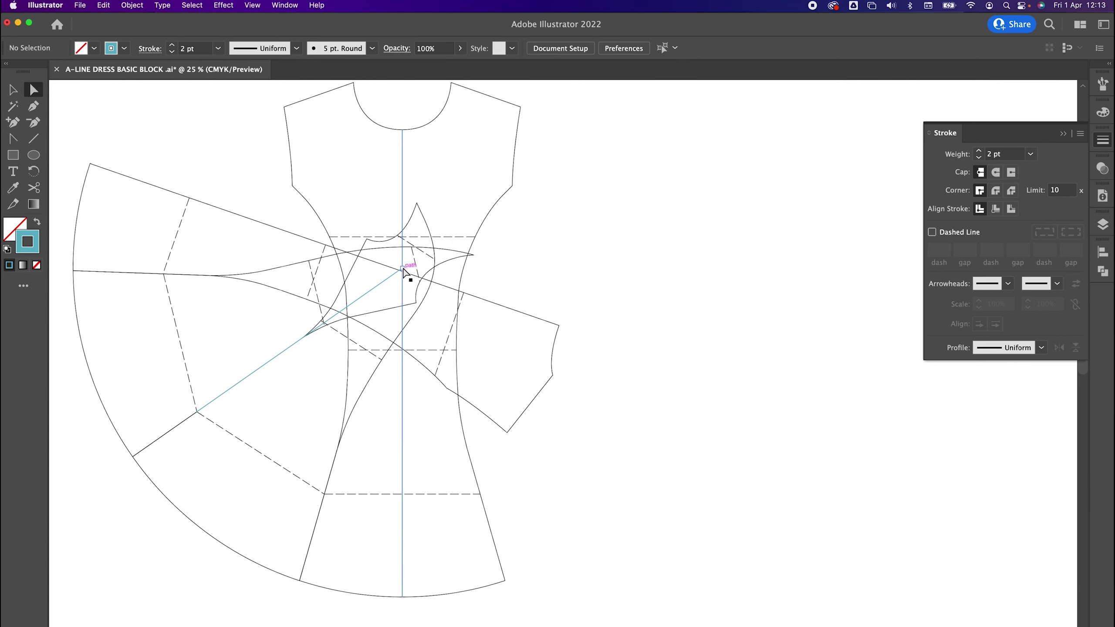
click(37, 156)
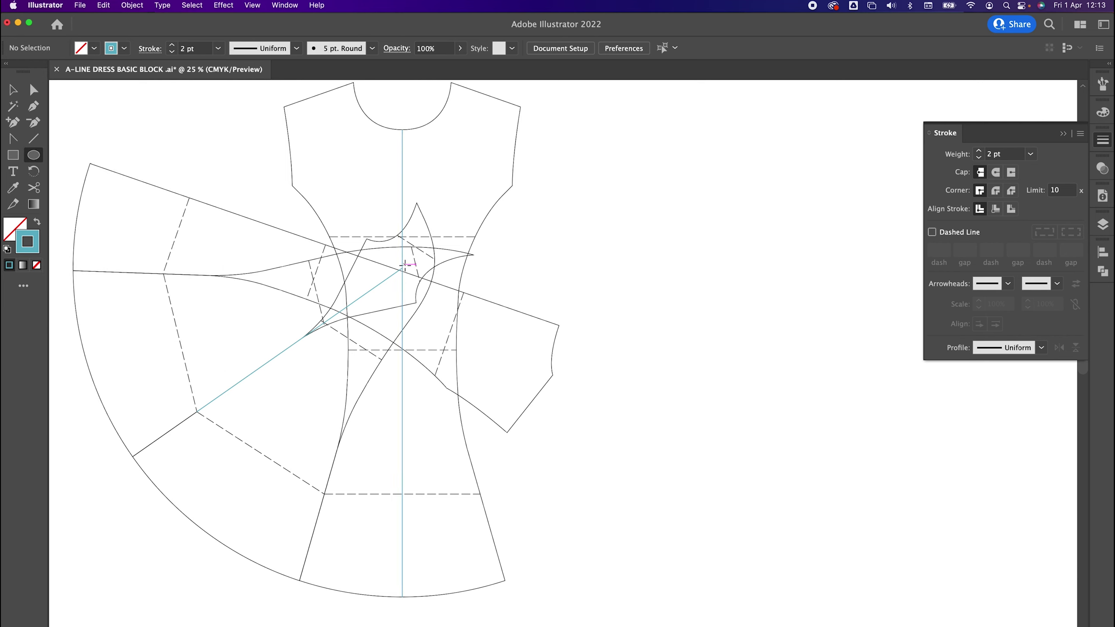
key(super+equal)
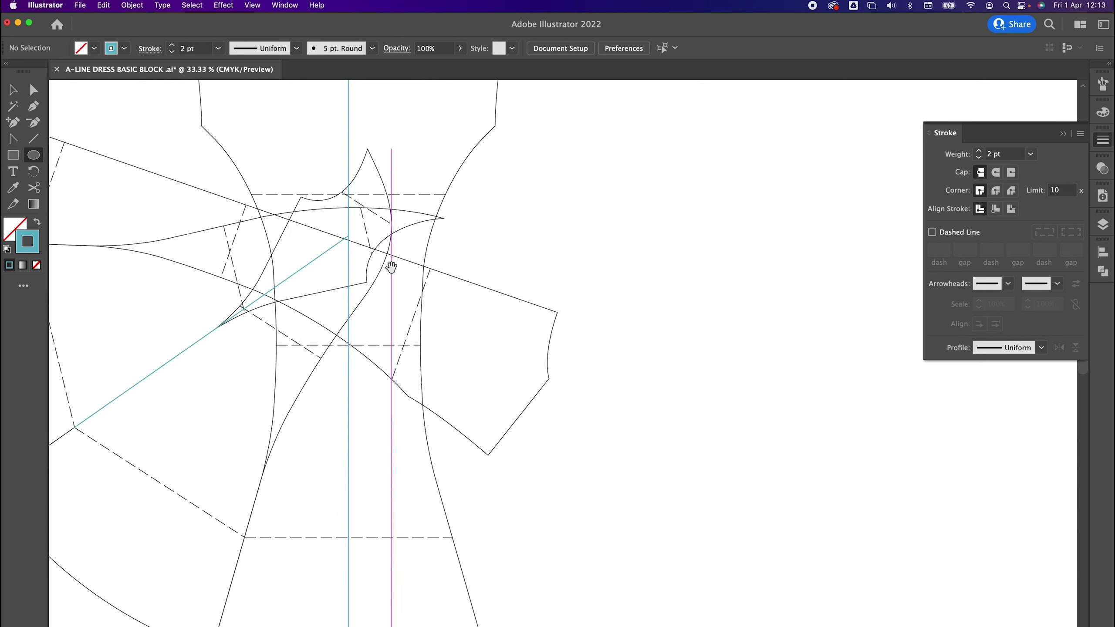
scroll(391, 266, up, 2)
scroll(391, 267, left, 3)
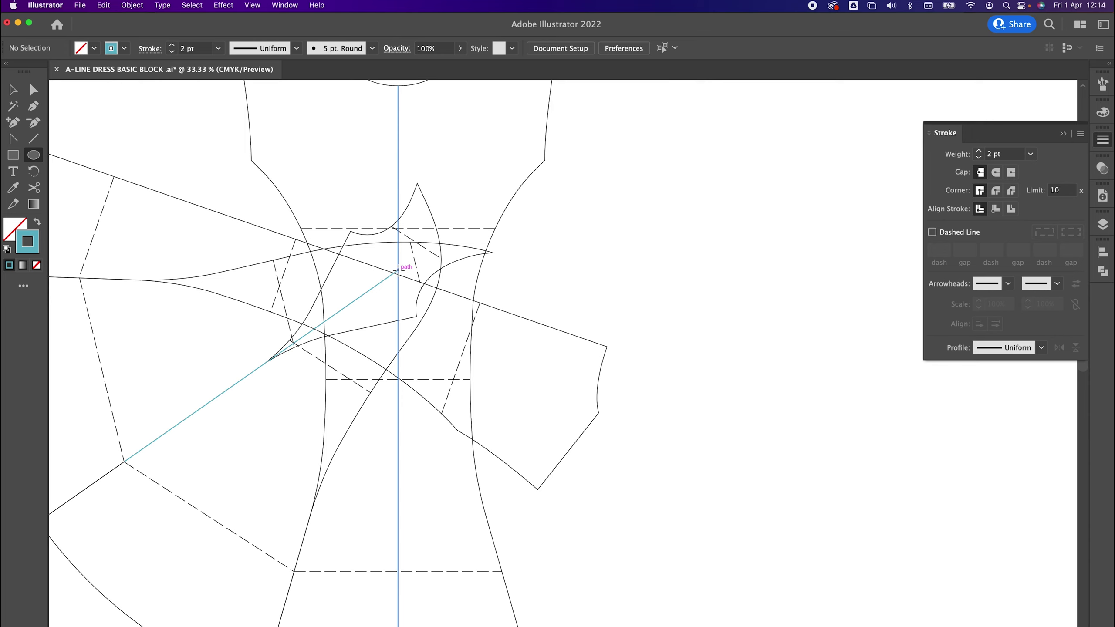
click(398, 271)
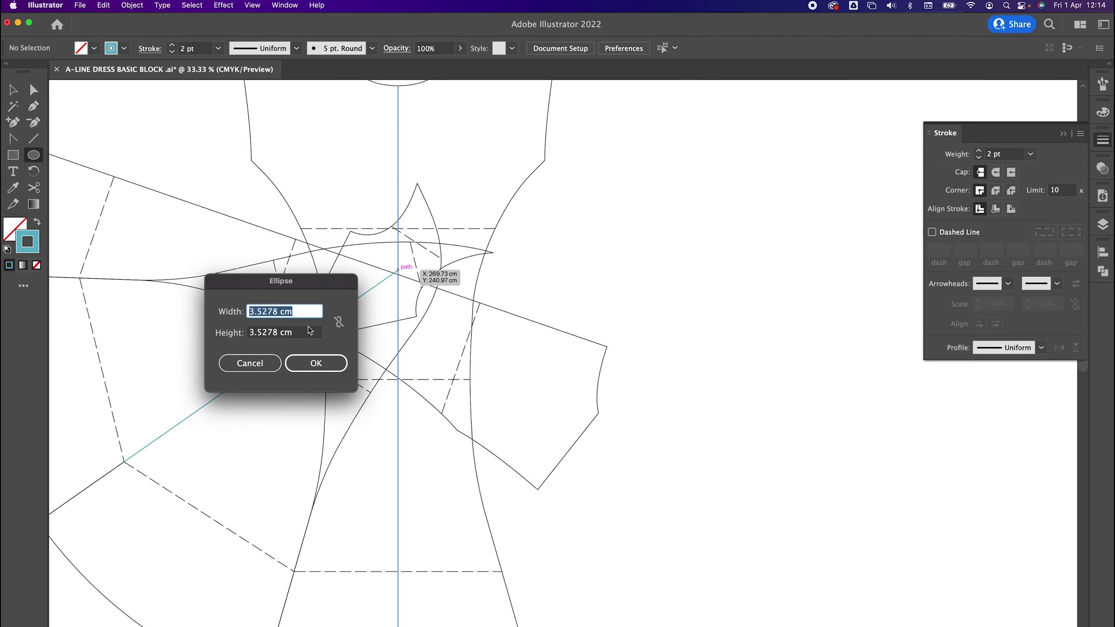
click(249, 363)
Step: Draw a vertical line from the front panel's left neck-shoulder point down past the hem
click(35, 91)
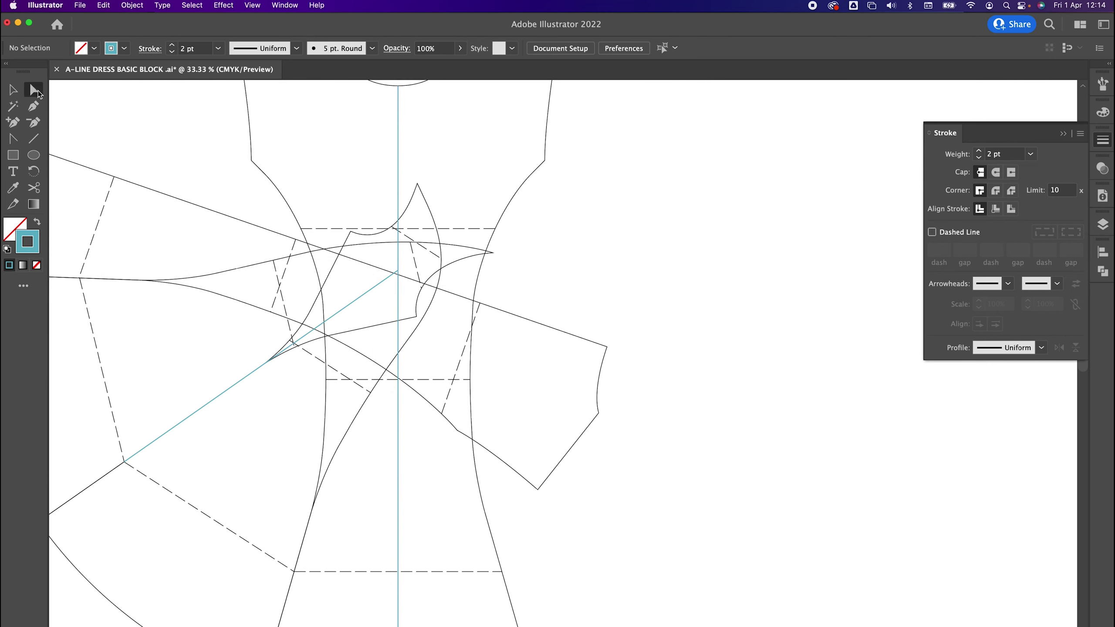
key(super+minus)
drag(493, 257, 465, 237)
key(backslash)
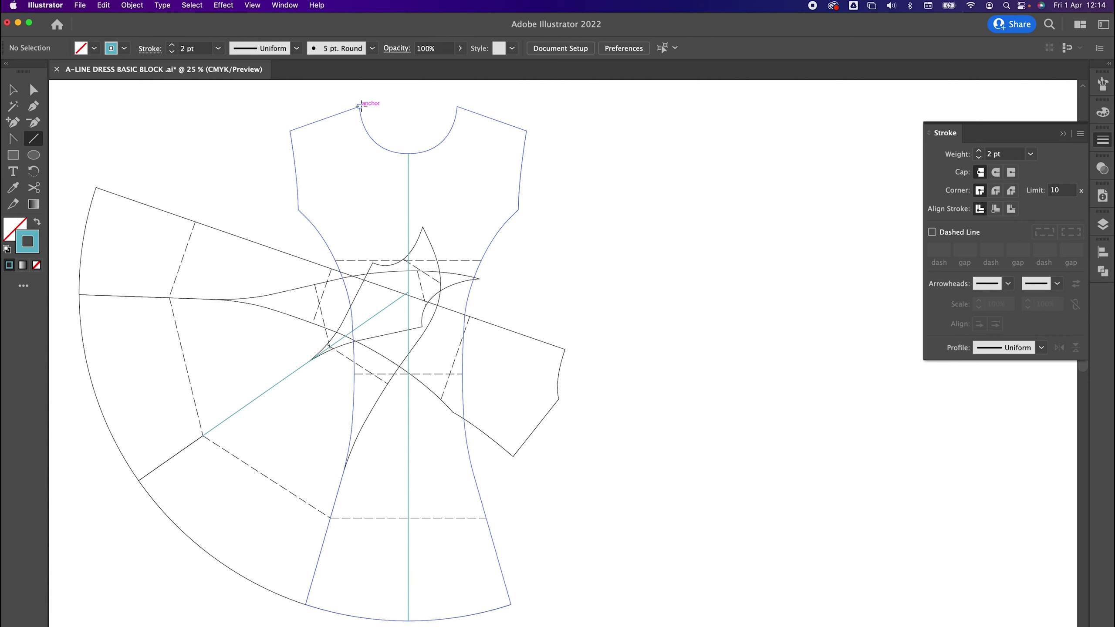
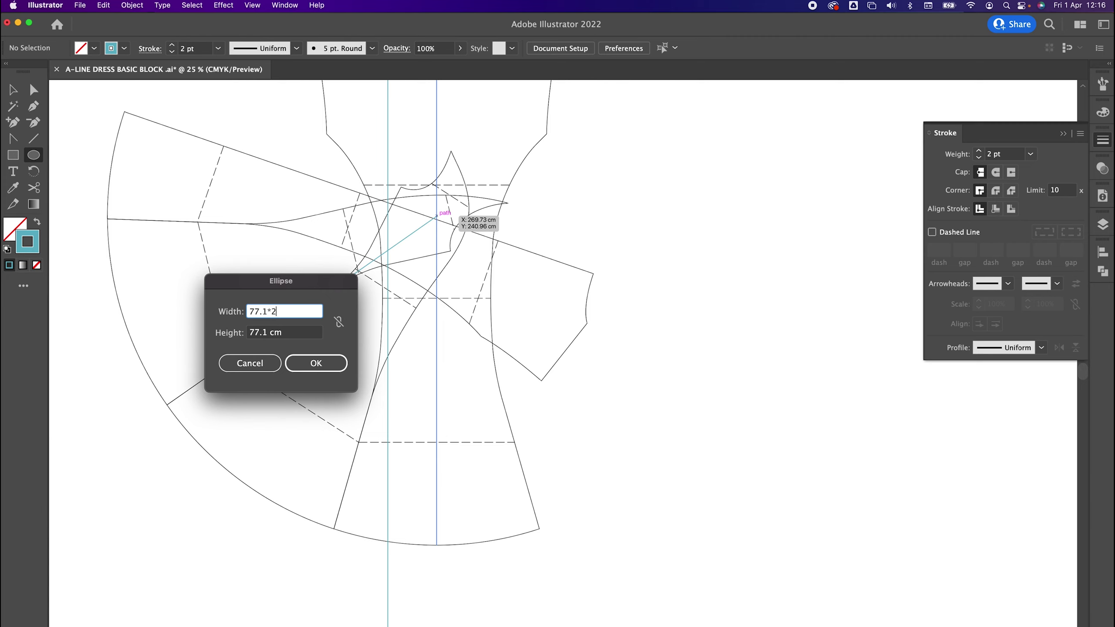
Step: Create a 154.2 cm wide and high circle centred where the side seam guide meets the centre-front line
key(Tab)
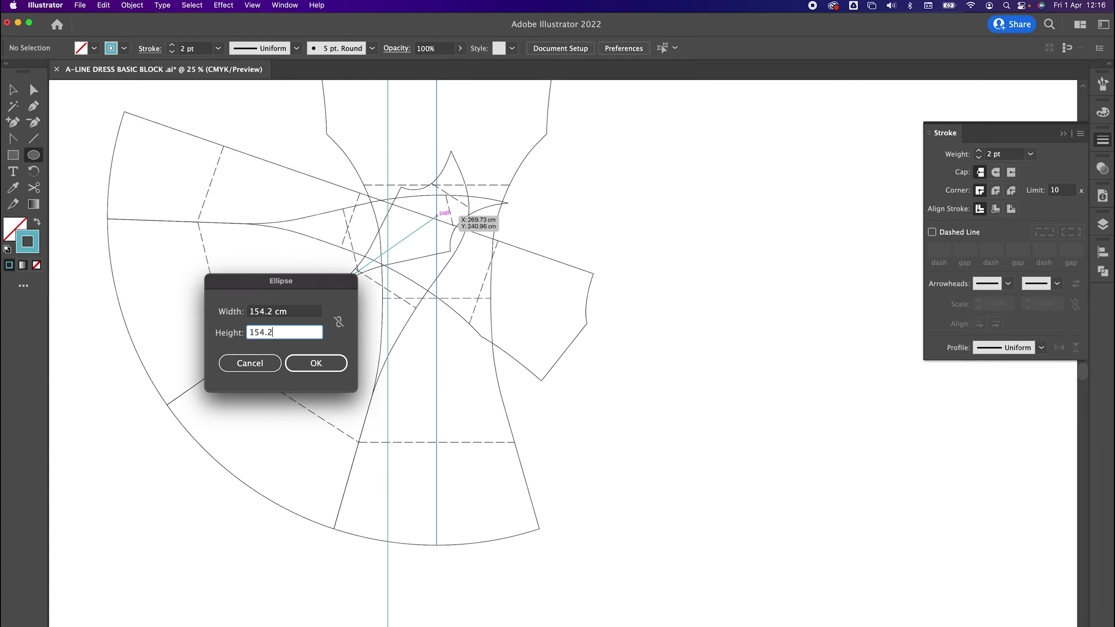
text(154.2)
click(316, 363)
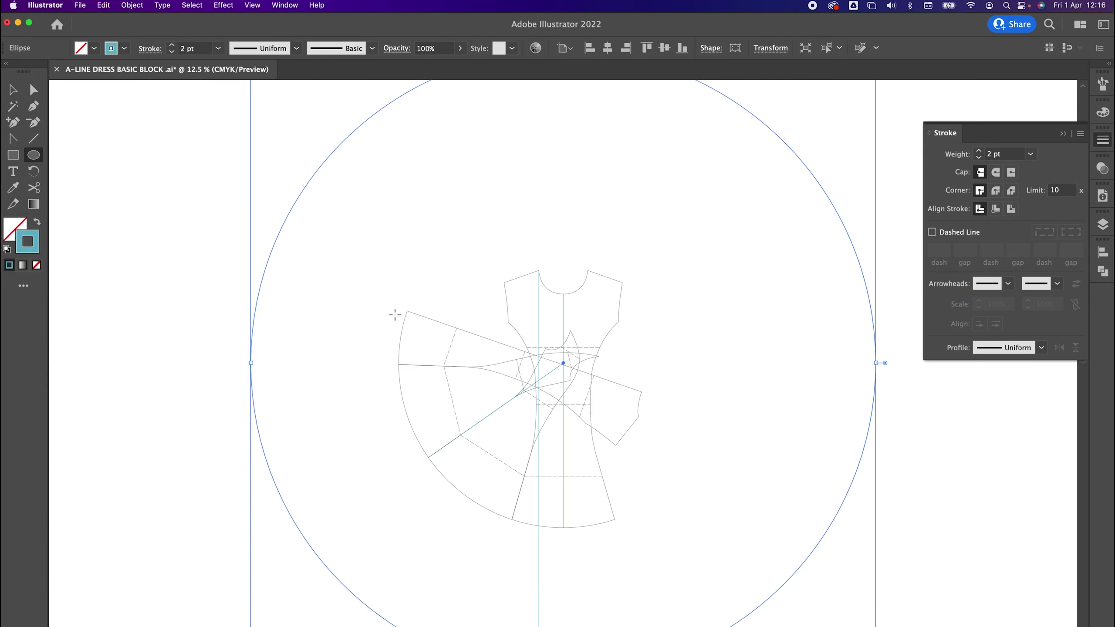
drag(518, 302, 488, 165)
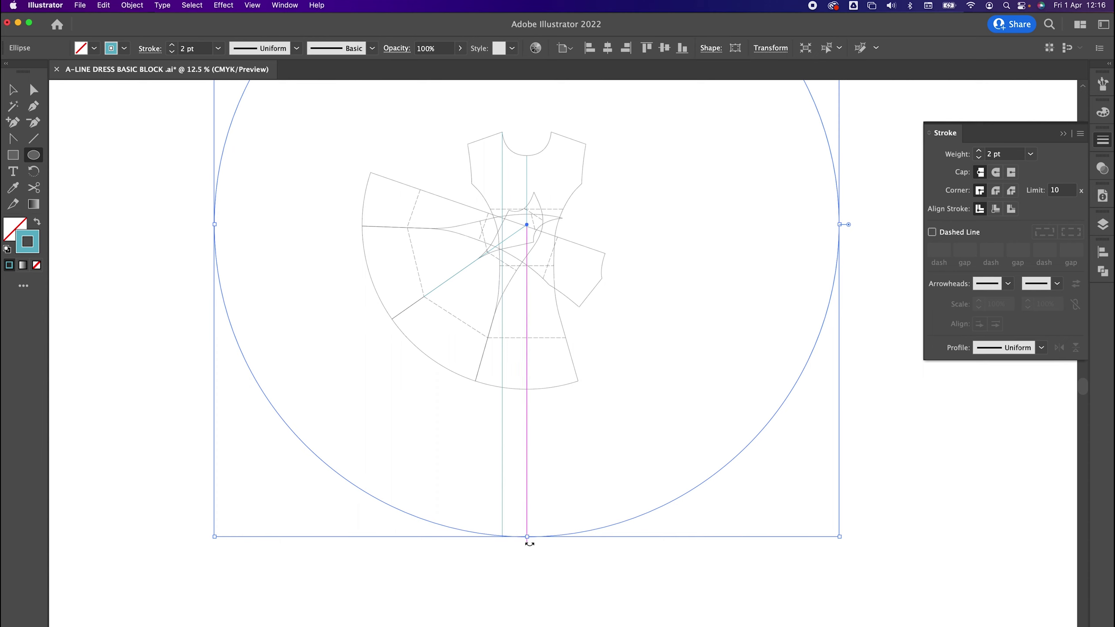
key(v)
click(546, 520)
Step: Try to draw a short horizontal line leftward from the lowest point of the large circle
key(super+equal)
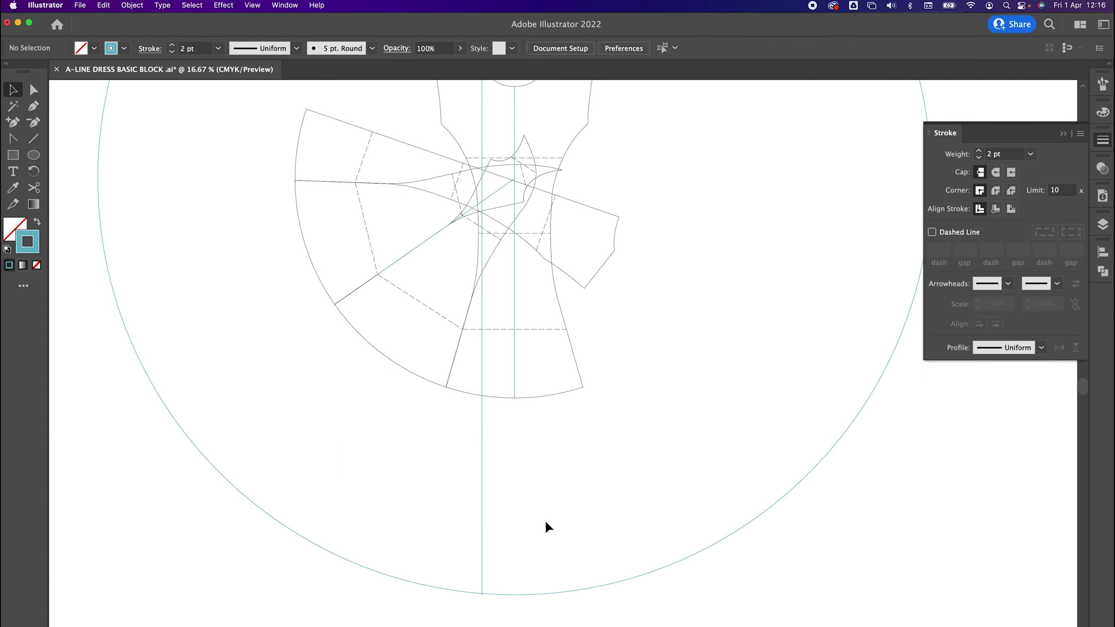
scroll(546, 514, down, 3)
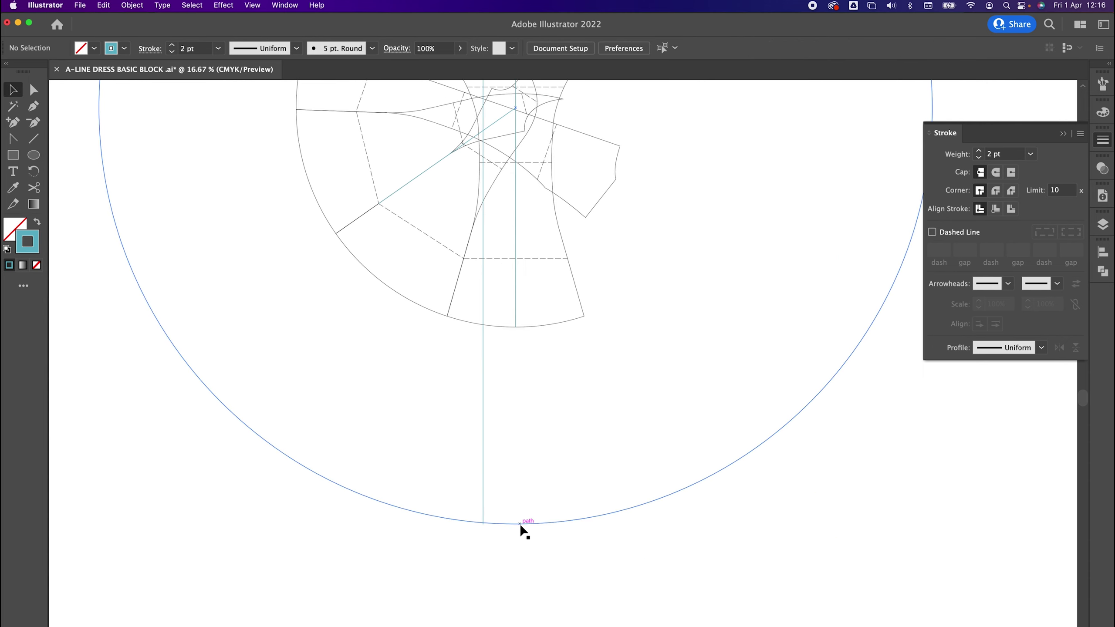
key(backslash)
drag(514, 524, 368, 523)
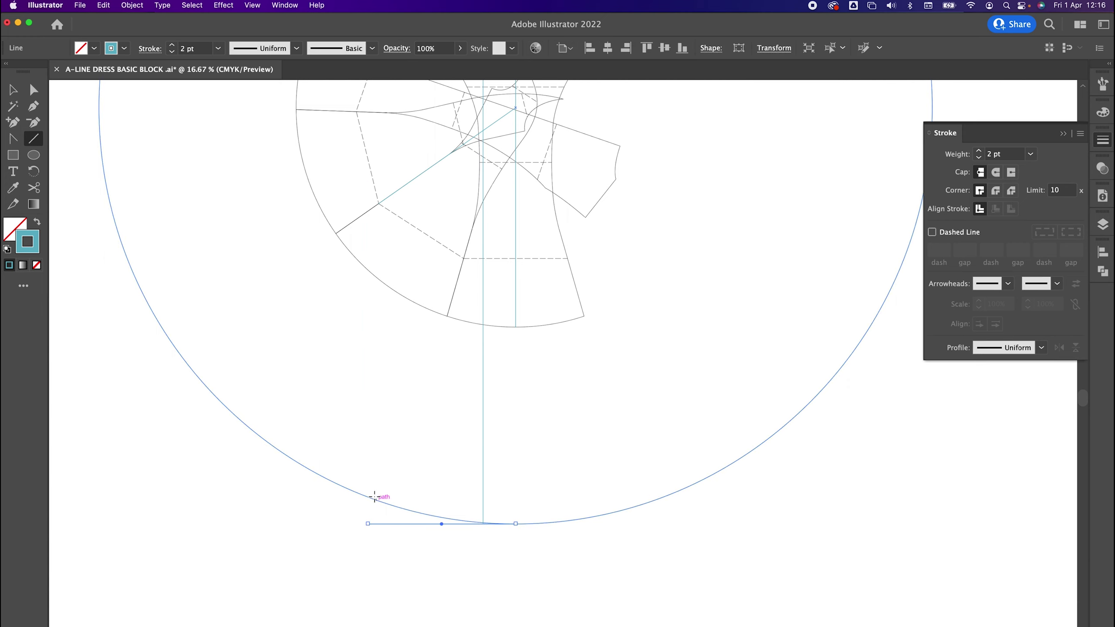
key(super+z)
key(v)
drag(544, 407, 546, 493)
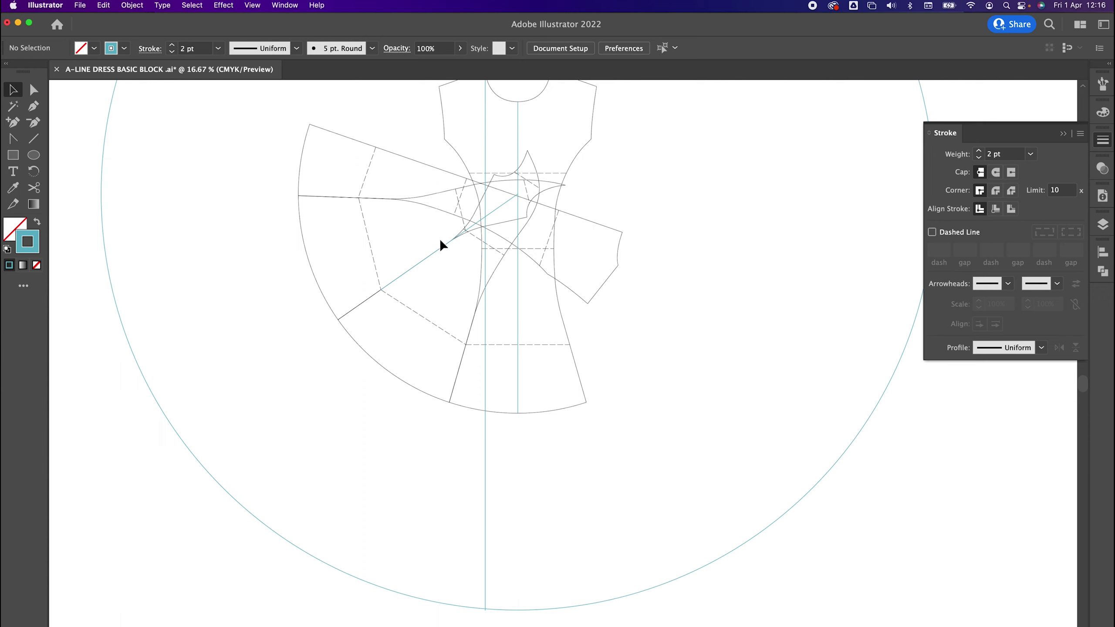
Step: Delete the vertical guide line running down from the front panel's left neck-shoulder point
drag(332, 249, 349, 280)
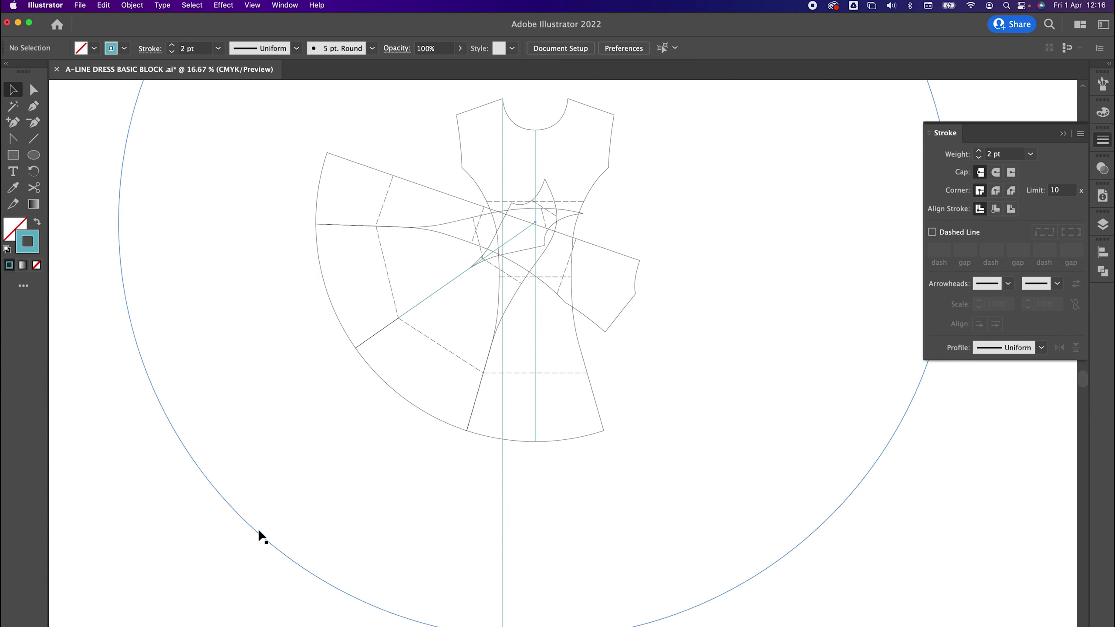
click(501, 399)
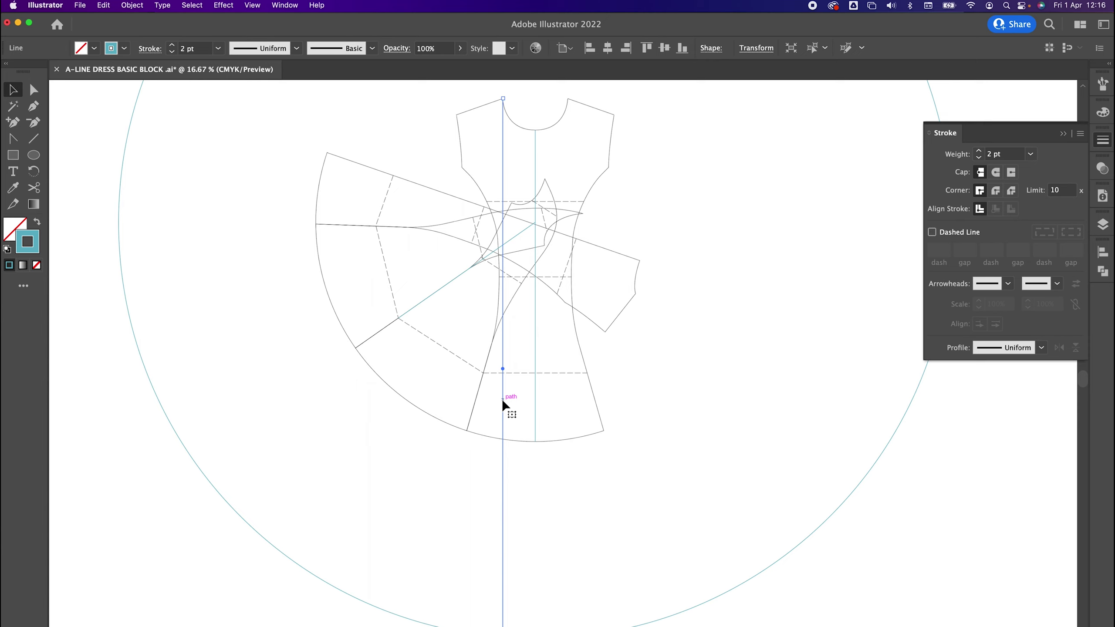
click(515, 400)
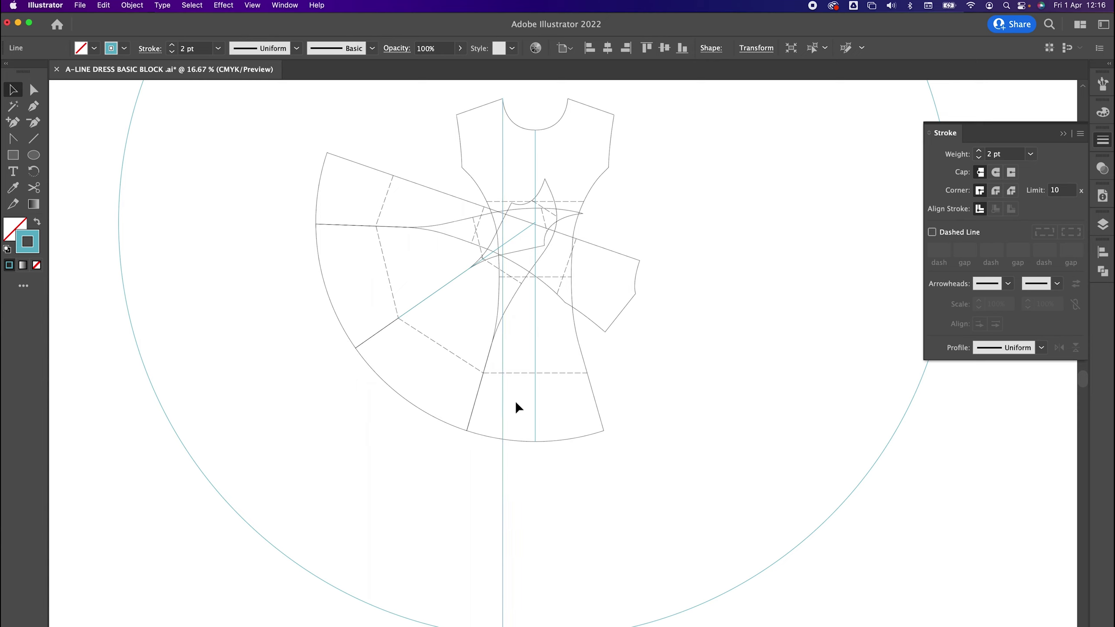
click(502, 388)
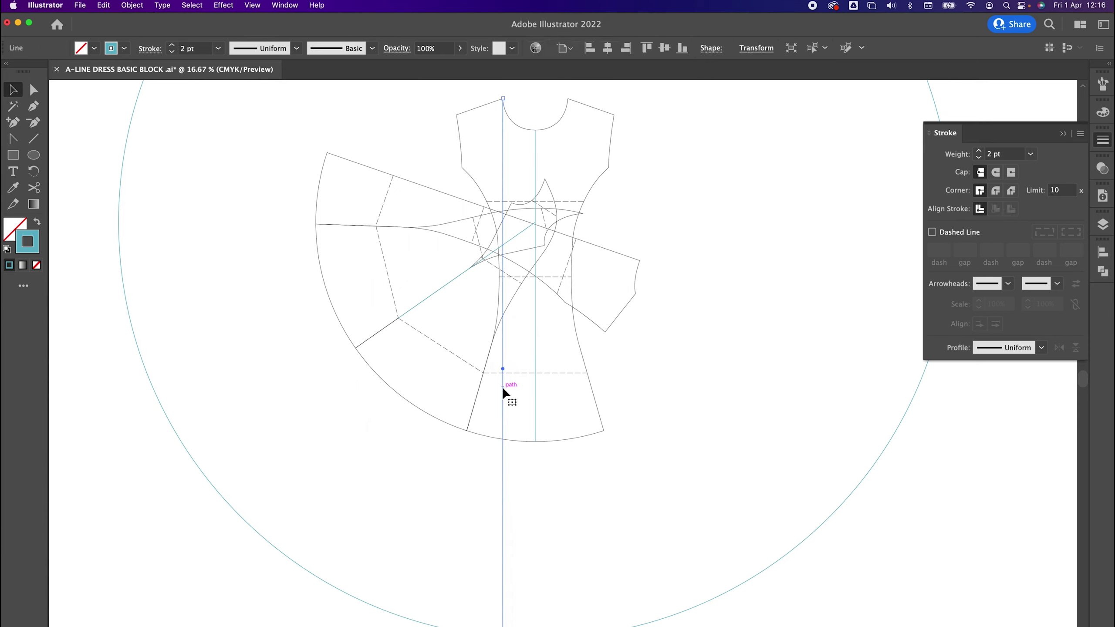
key(Delete)
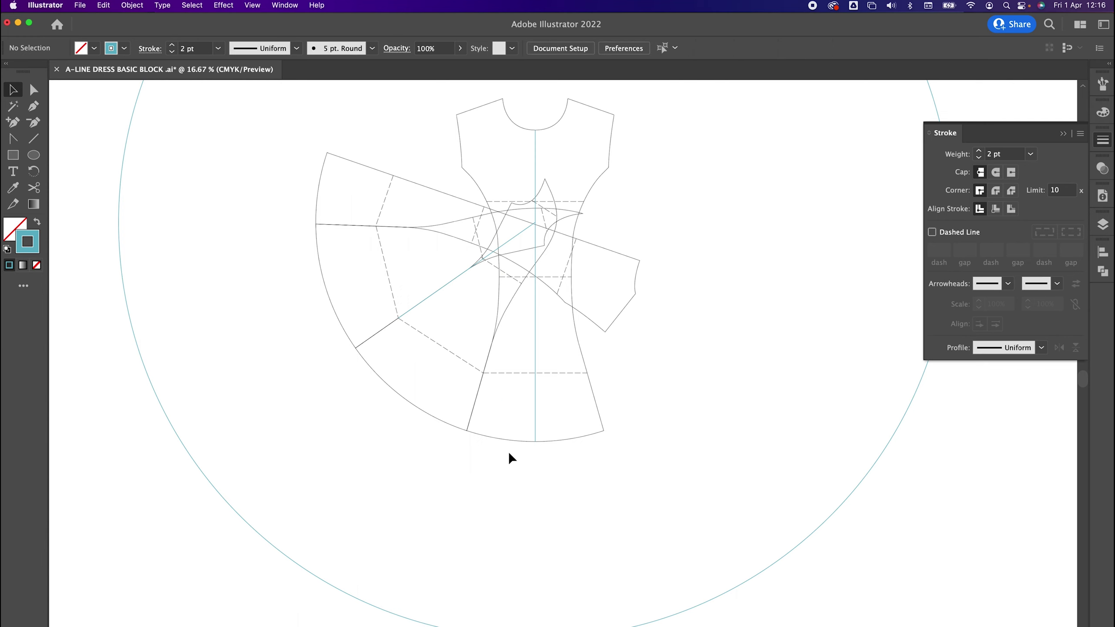
Step: Draw a straight line along the front panel's left side seam from the lower dashed line to the hem corner
scroll(518, 501, up, 1)
drag(525, 465, 589, 362)
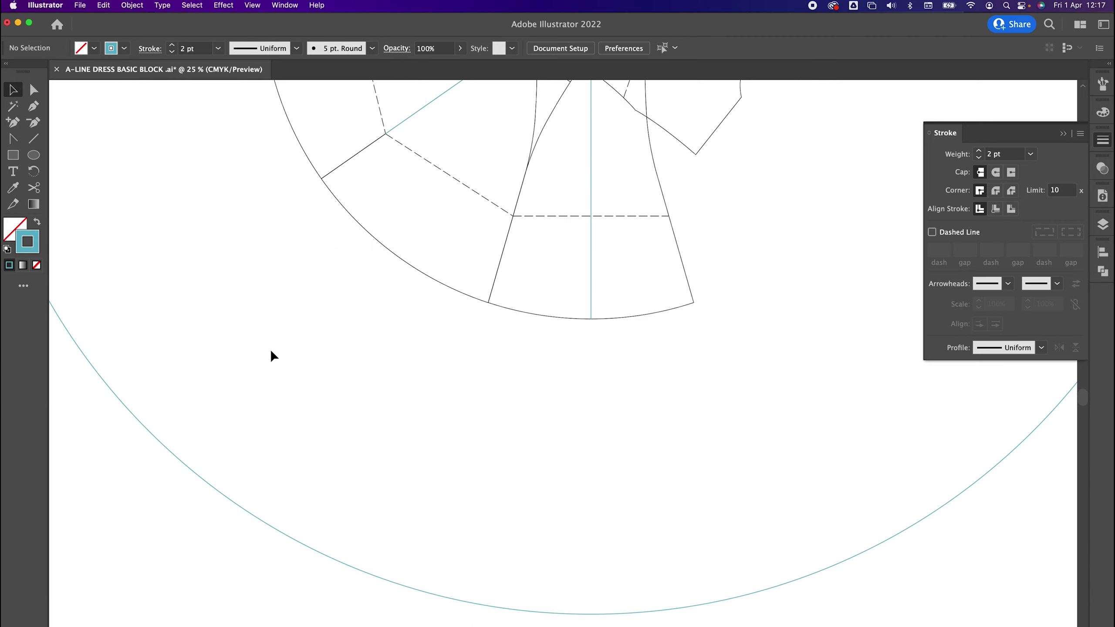
click(34, 139)
drag(519, 193, 513, 253)
key(super+z)
drag(540, 208, 482, 445)
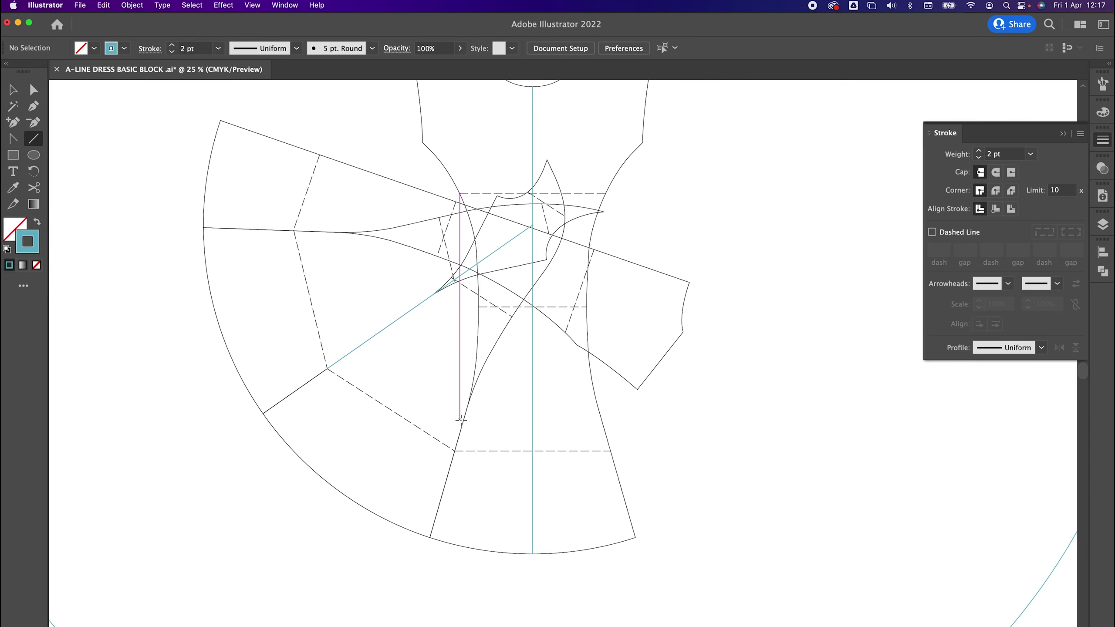
drag(478, 428, 583, 187)
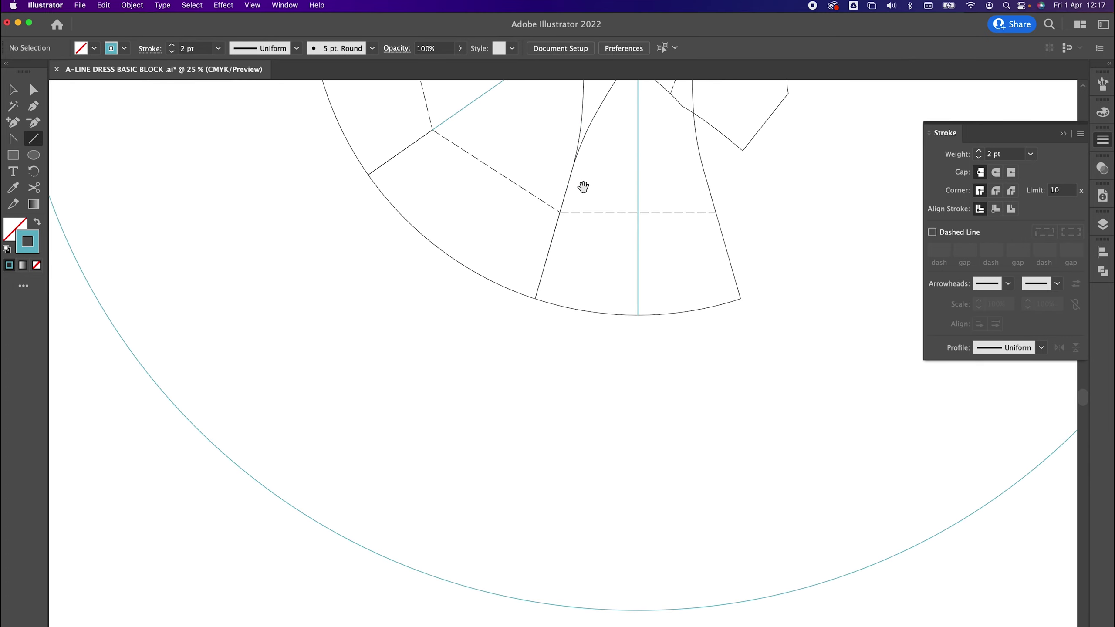
drag(560, 212, 535, 298)
drag(582, 357, 506, 344)
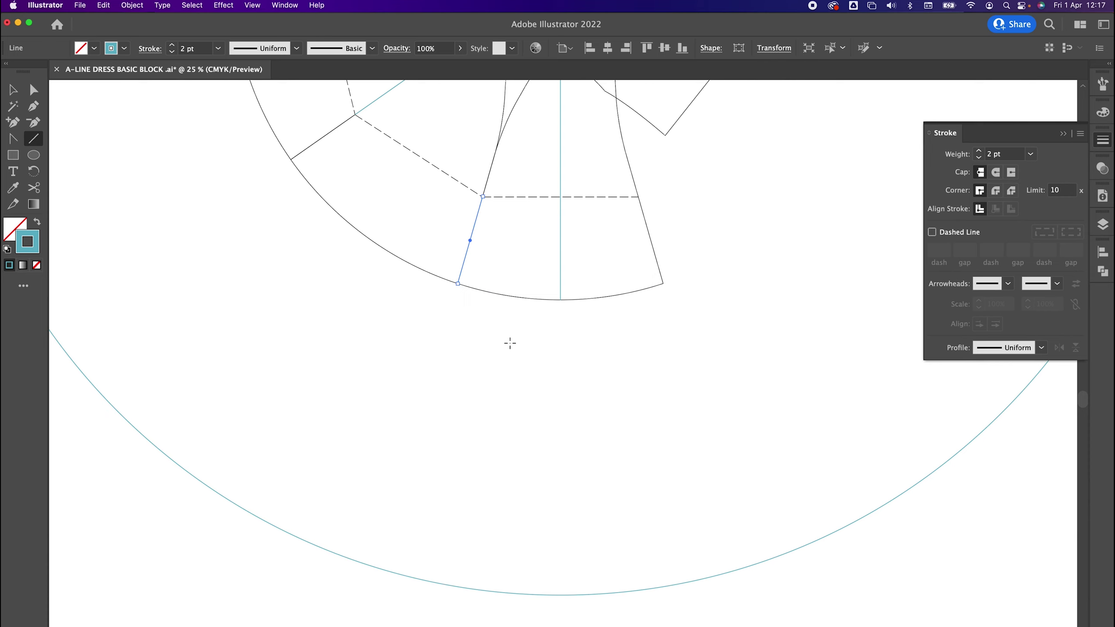
Step: Set the stroke weight of the new left side seam line to 5 pt
click(31, 90)
click(486, 317)
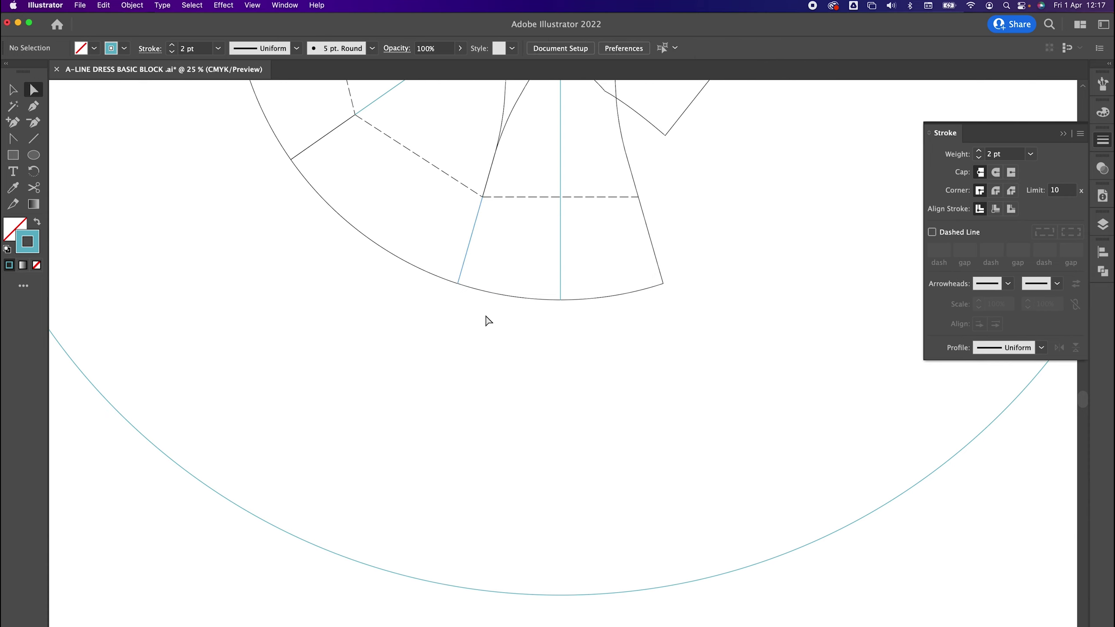
click(465, 265)
click(979, 151)
click(979, 151)
click(979, 152)
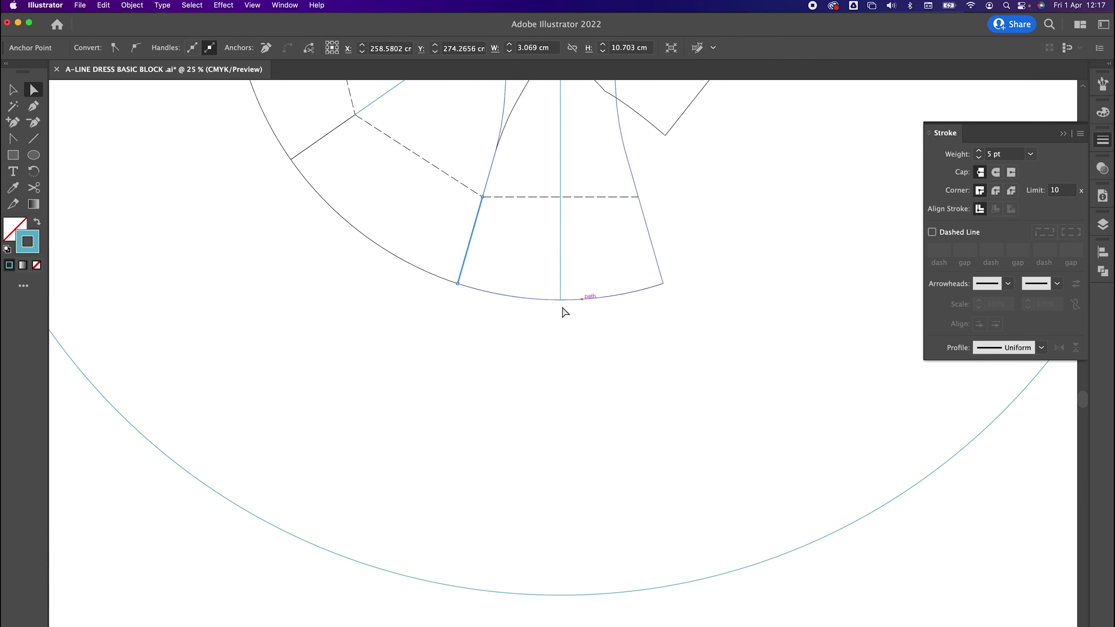
Step: Extend the lower end of the front panel's left side seam line in the same direction to the large circle
click(478, 301)
click(463, 264)
drag(459, 285, 372, 576)
scroll(353, 357, up, 5)
scroll(465, 443, left, 5)
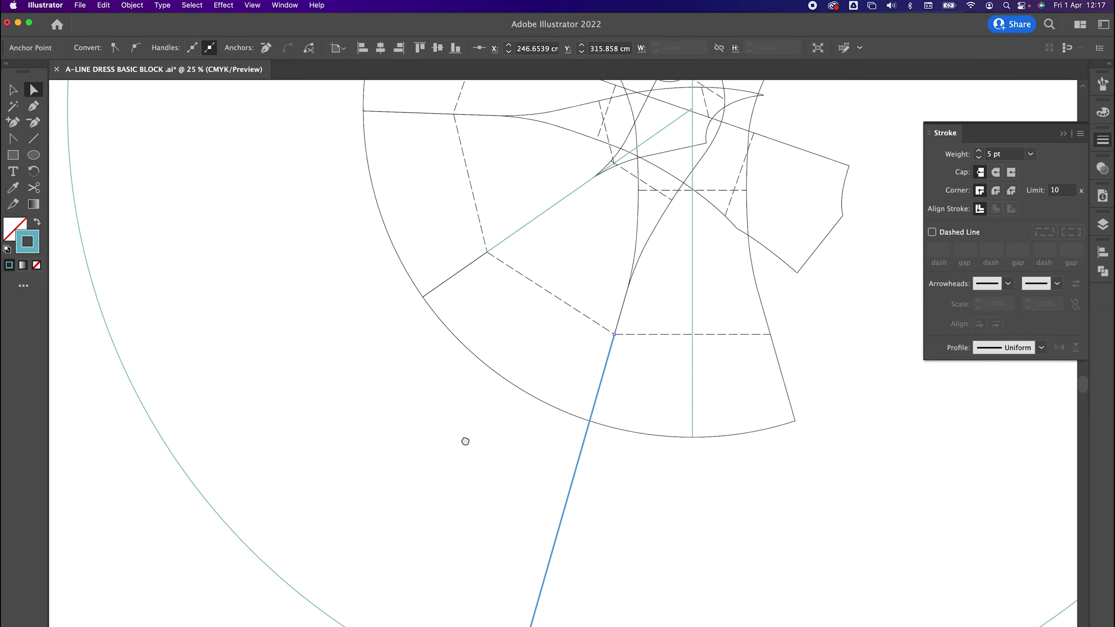
click(569, 277)
Step: Draw a line over the diagonal seam from the dashed line to the hem corner and extend it to the large circle
click(34, 138)
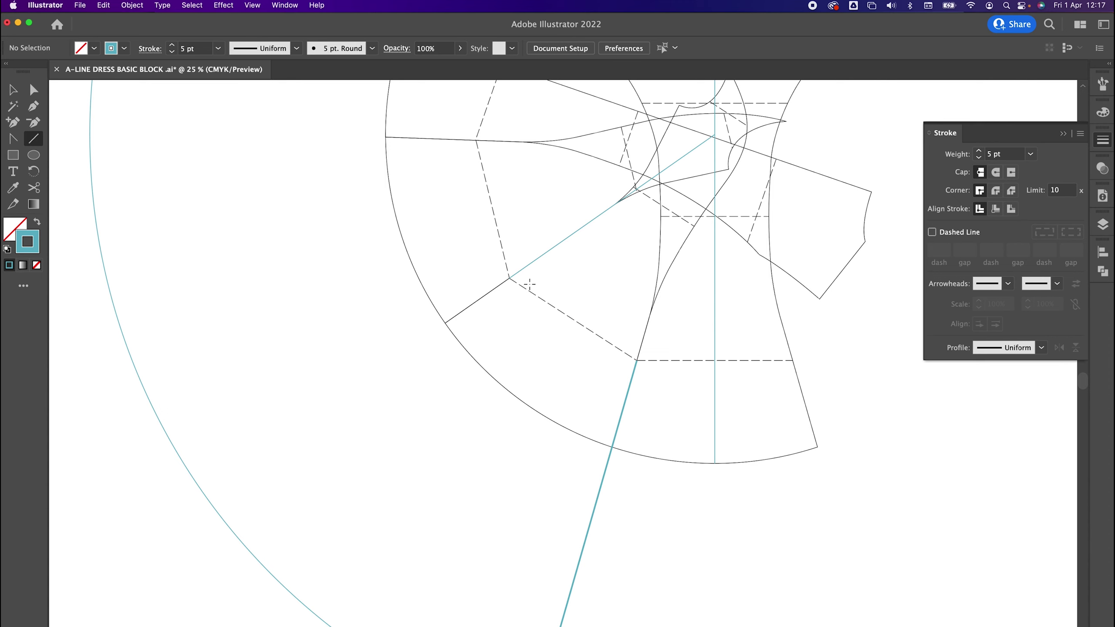
mouse_move(509, 277)
mouse_down()
mouse_move(446, 323)
mouse_move(478, 325)
mouse_move(446, 322)
mouse_up()
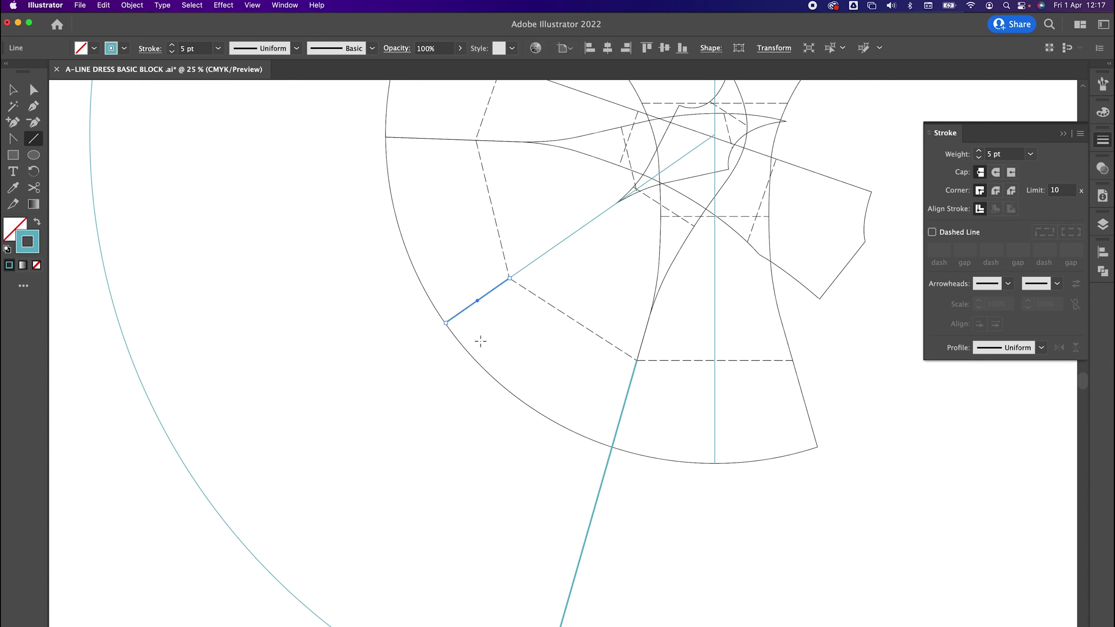
click(34, 91)
click(276, 267)
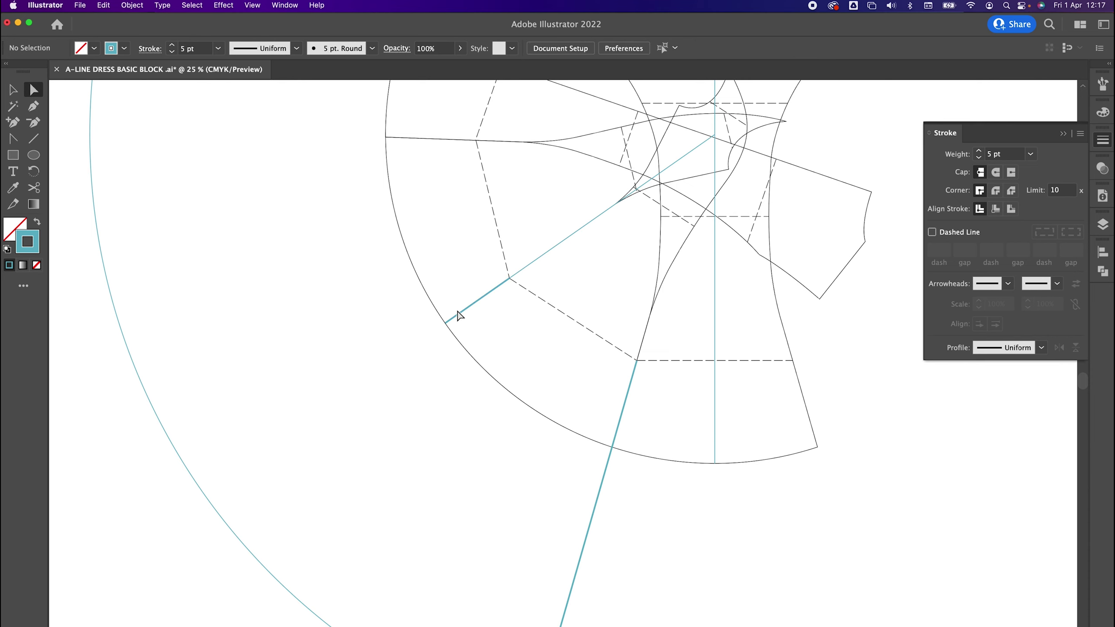
click(460, 317)
drag(445, 321, 204, 492)
scroll(238, 356, left, 5)
scroll(239, 356, up, 3)
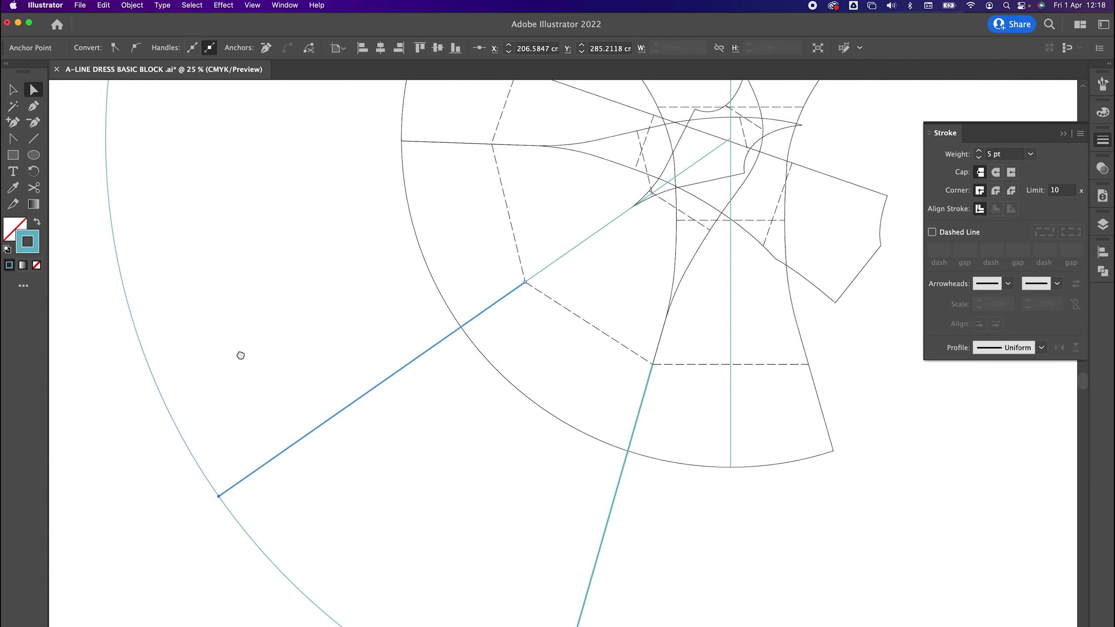
click(339, 331)
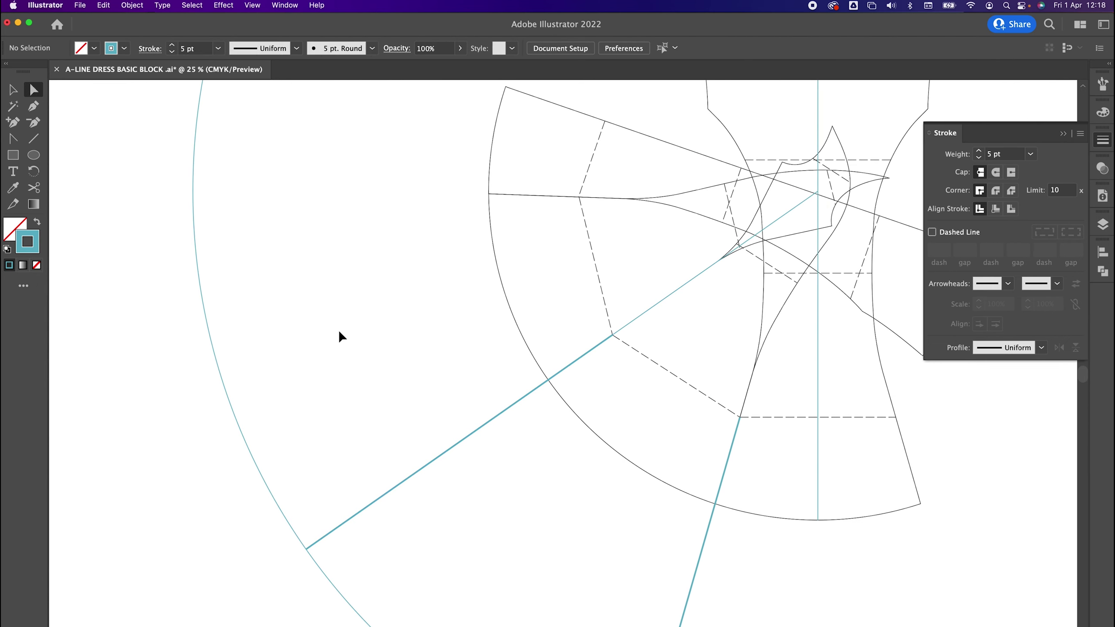
Step: Draw a line over the nearly horizontal panel seam from the dashed line to the hem and extend it to the large circle
key(super+minus)
drag(468, 323, 360, 364)
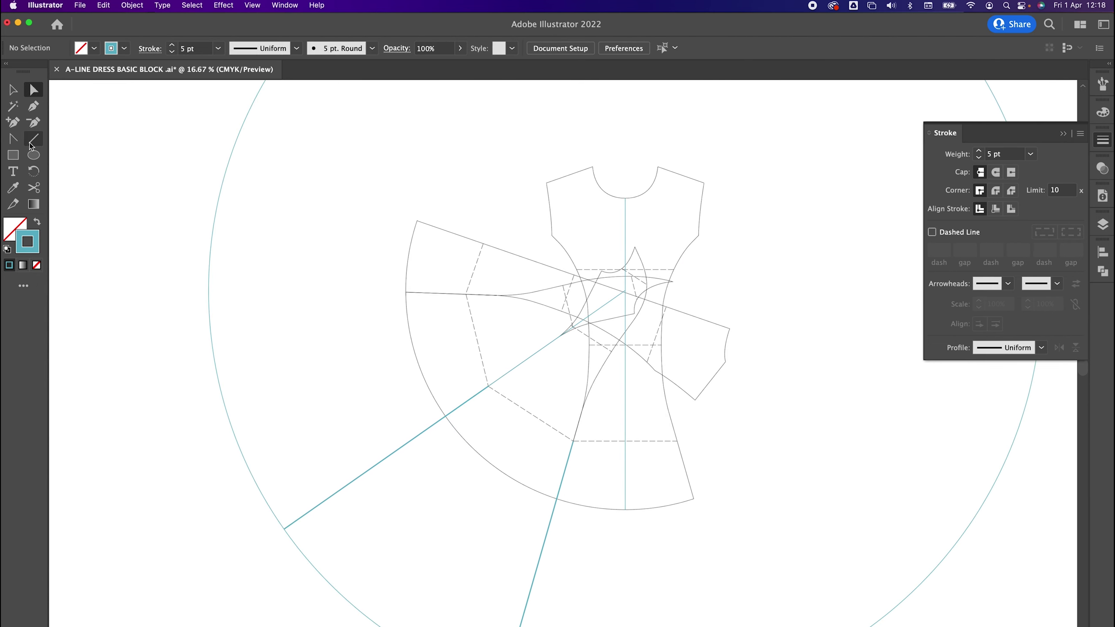
click(33, 139)
drag(466, 295, 406, 292)
click(43, 93)
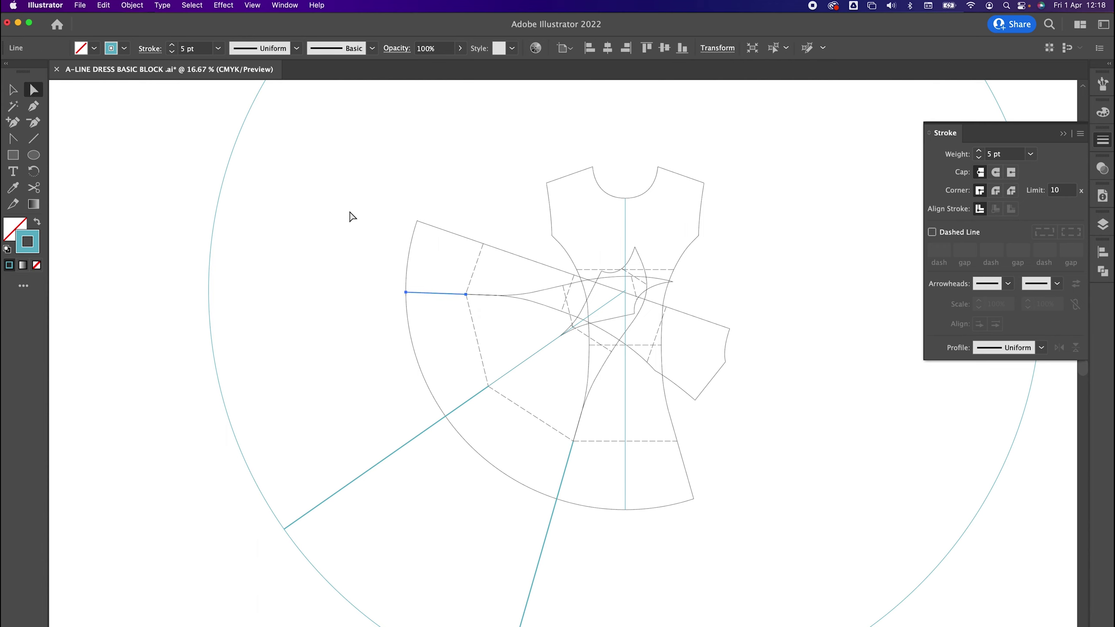
click(428, 301)
click(405, 293)
drag(404, 292, 209, 286)
Step: Draw a line over the uppermost panel's outer edge from the dashed line to the hem corner and extend it to the circle
click(34, 138)
drag(482, 242, 417, 221)
scroll(132, 139, down, 1)
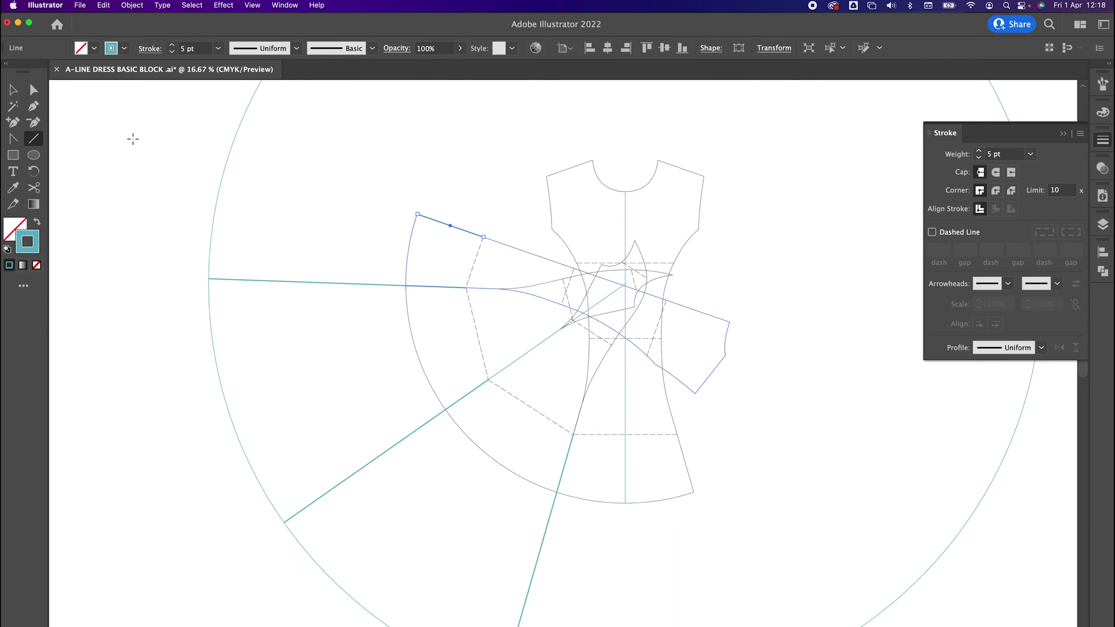
click(33, 90)
scroll(430, 199, up, 3)
click(430, 197)
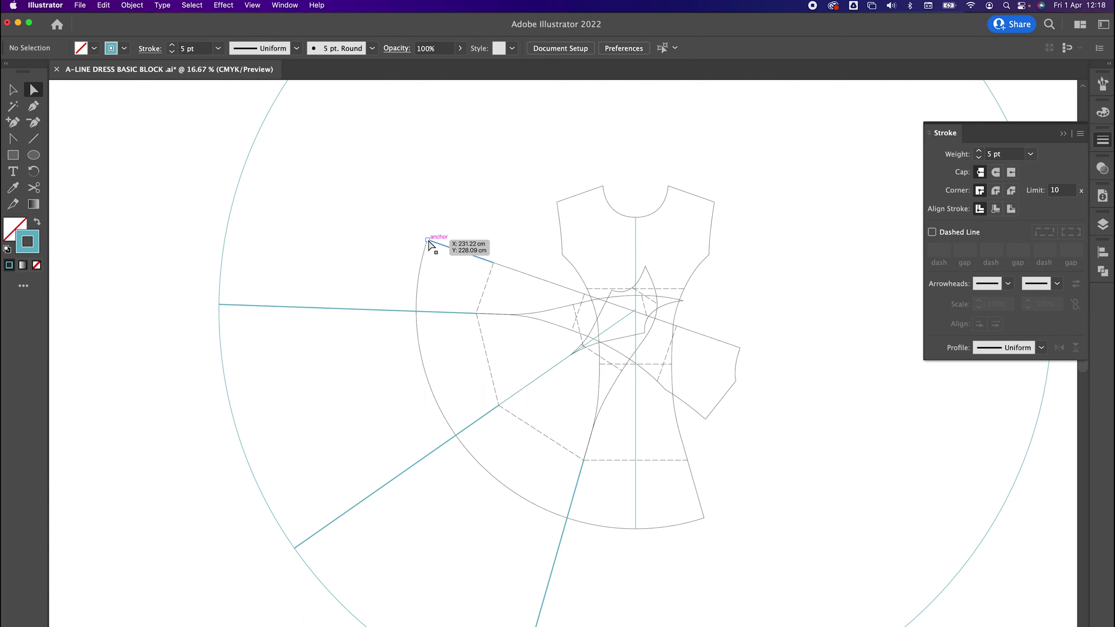
drag(428, 240, 242, 173)
Step: Draw a line along the front panel's right side seam from the lower dashed line, extended past the hem to the large circle
drag(593, 265, 416, 136)
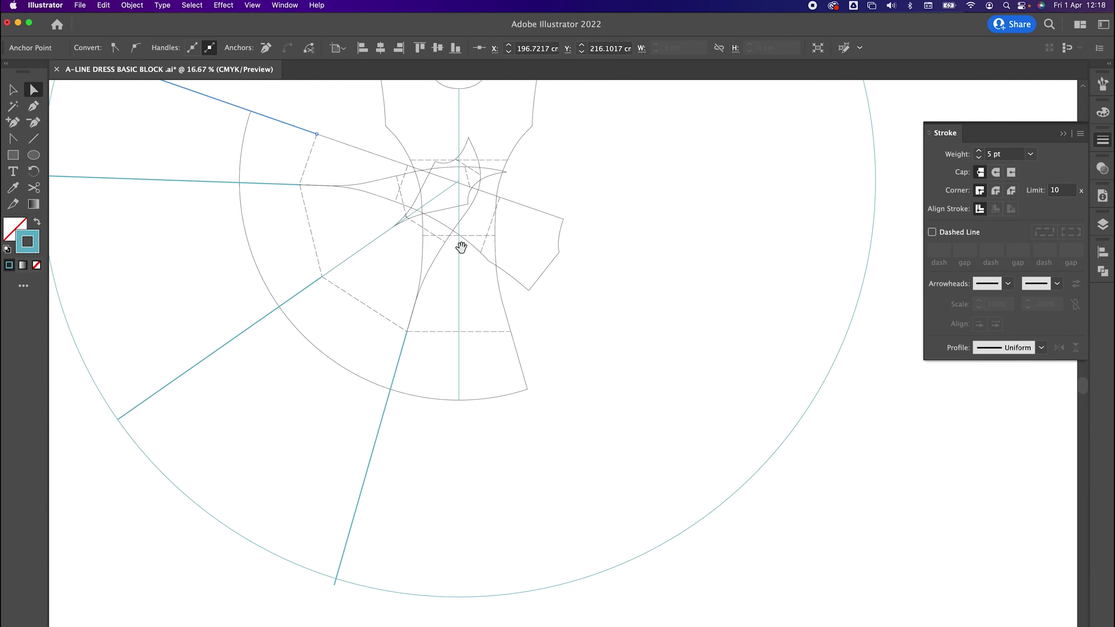
click(35, 144)
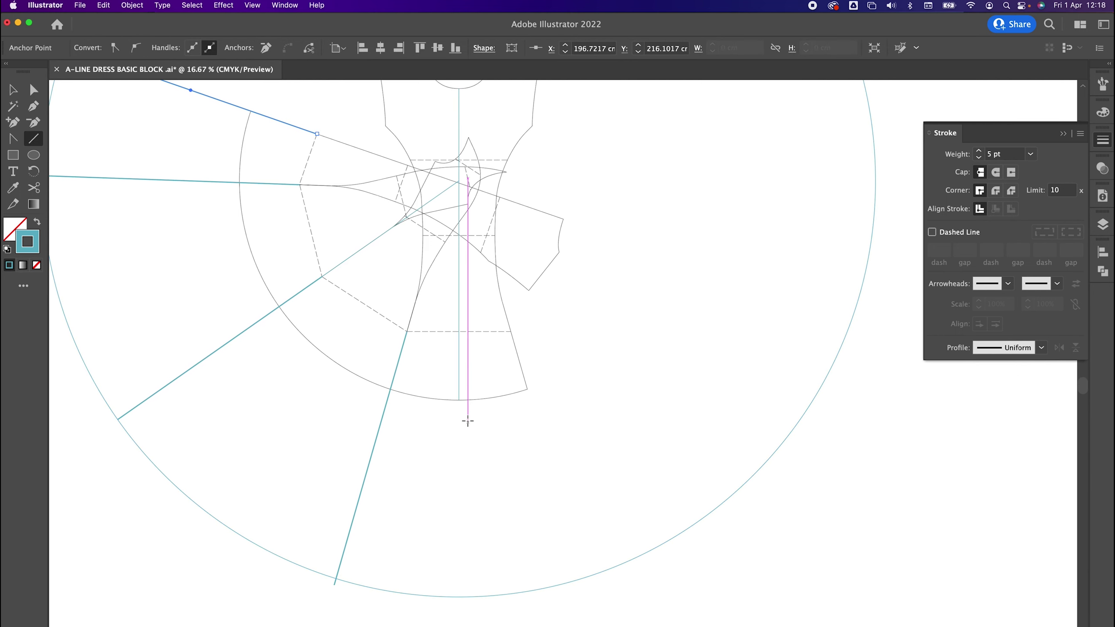
drag(458, 401, 458, 605)
key(super+z)
drag(512, 331, 581, 577)
Step: Shorten the front panel's left side seam extension so its lower end sits exactly on the large circle
click(33, 90)
click(380, 550)
drag(334, 586, 336, 579)
Step: Try scaling the large circle down about its centre for shorter hem lengths, undoing each trial
key(super+minus)
drag(476, 460, 546, 486)
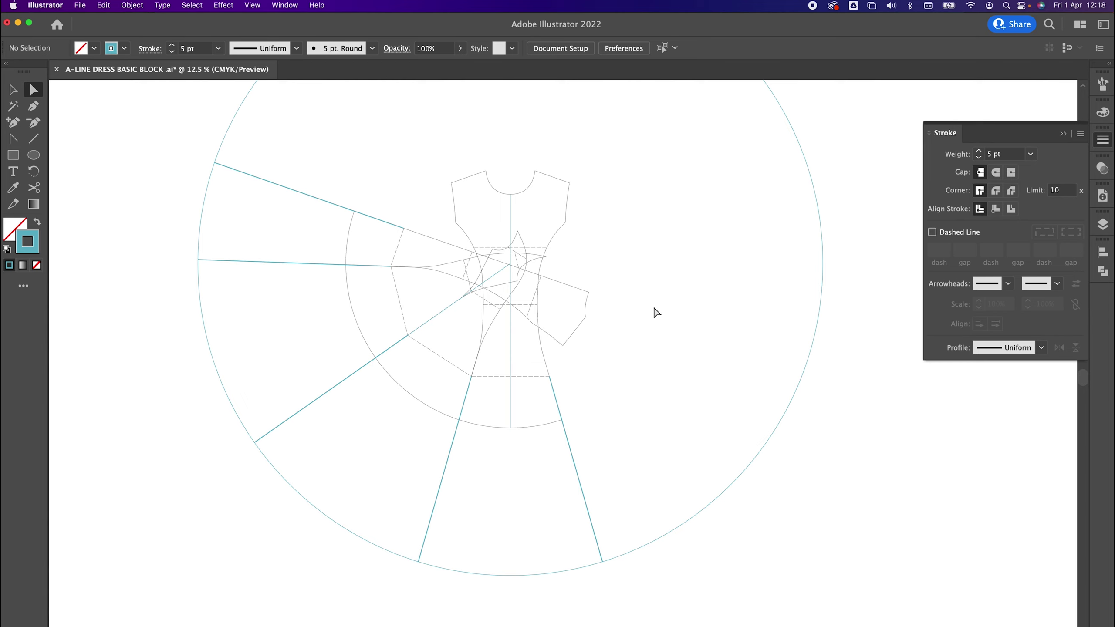
key(v)
click(233, 123)
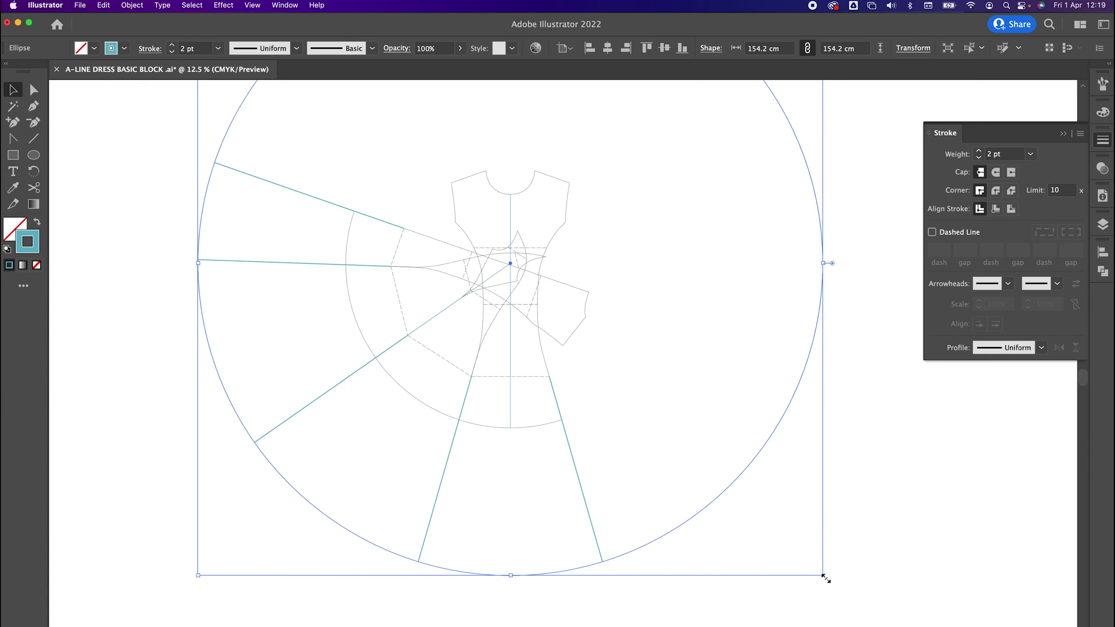
mouse_move(822, 576)
mouse_down()
mouse_move(771, 528)
mouse_move(801, 553)
mouse_move(790, 545)
mouse_up()
key(super+z)
drag(824, 576, 674, 378)
key(super+z)
drag(824, 577, 722, 386)
key(super+z)
Step: Try scaling the large circle about its centre to about 127.7 cm wide and high
click(779, 547)
click(716, 497)
drag(823, 577, 768, 482)
key(super+z)
mouse_move(825, 578)
mouse_down()
mouse_move(674, 365)
mouse_move(876, 615)
mouse_move(891, 554)
mouse_move(776, 394)
mouse_move(826, 463)
mouse_move(935, 568)
mouse_move(750, 415)
mouse_move(878, 560)
mouse_move(676, 592)
mouse_move(840, 577)
mouse_move(769, 522)
mouse_up()
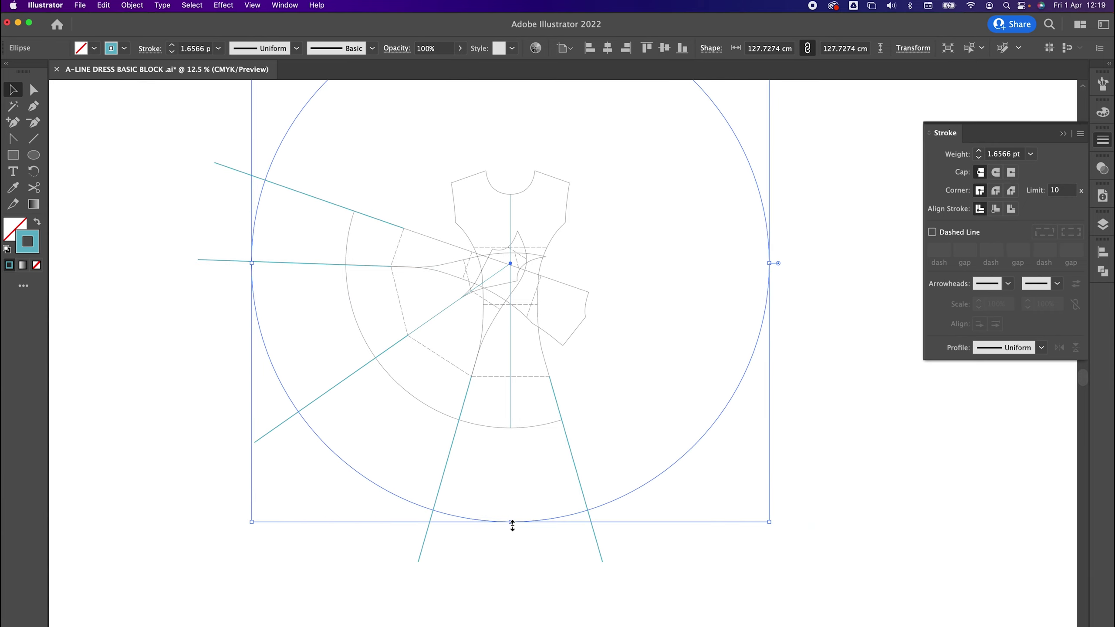
Step: Undo the trial resizes of the large circle and restore the right side seam line's extension
drag(511, 522, 511, 577)
key(super+z)
key(super+z)
key(super+z)
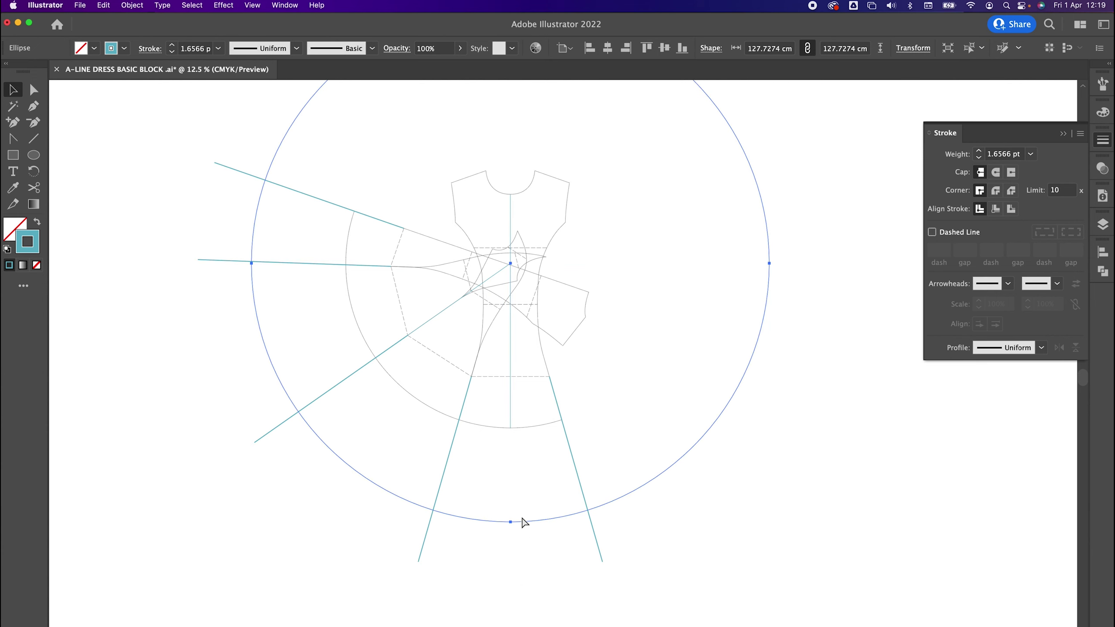
key(super+z)
key(super+z)
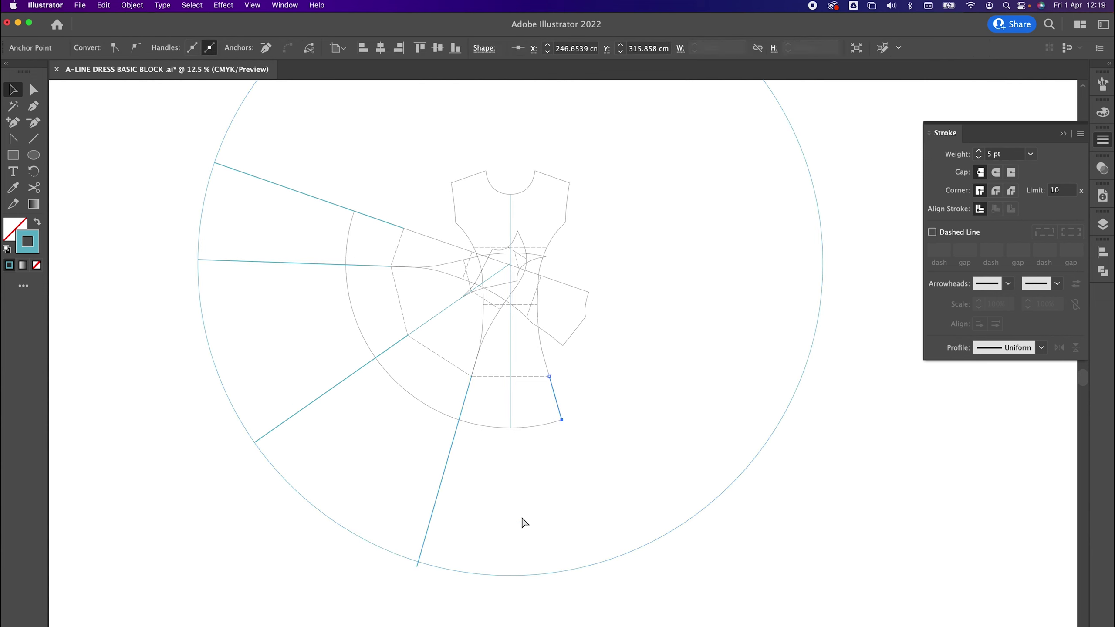
key(super+shift+z)
key(super+shift+z)
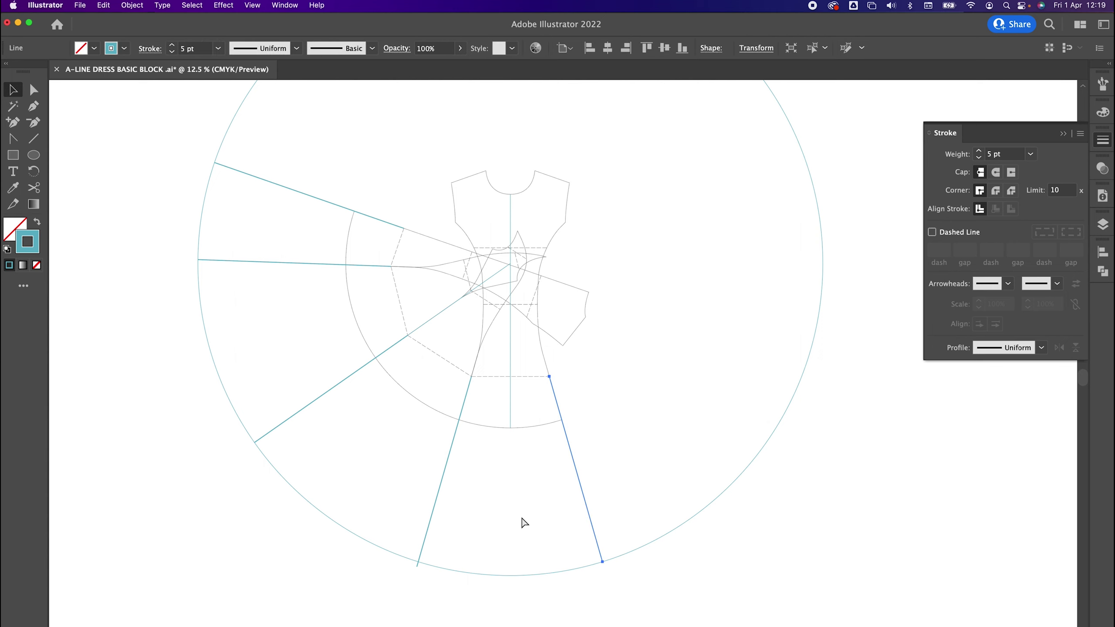
Step: Put away the stroke settings to clear the view of the extended dress block
click(542, 482)
key(super+=)
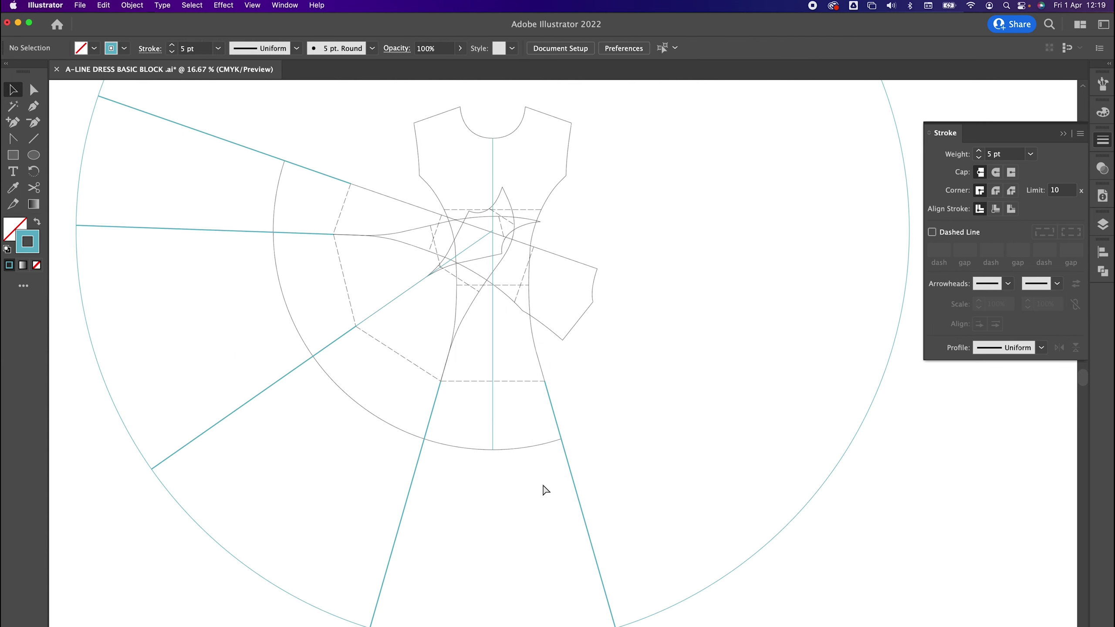
drag(542, 483, 573, 433)
drag(600, 394, 632, 422)
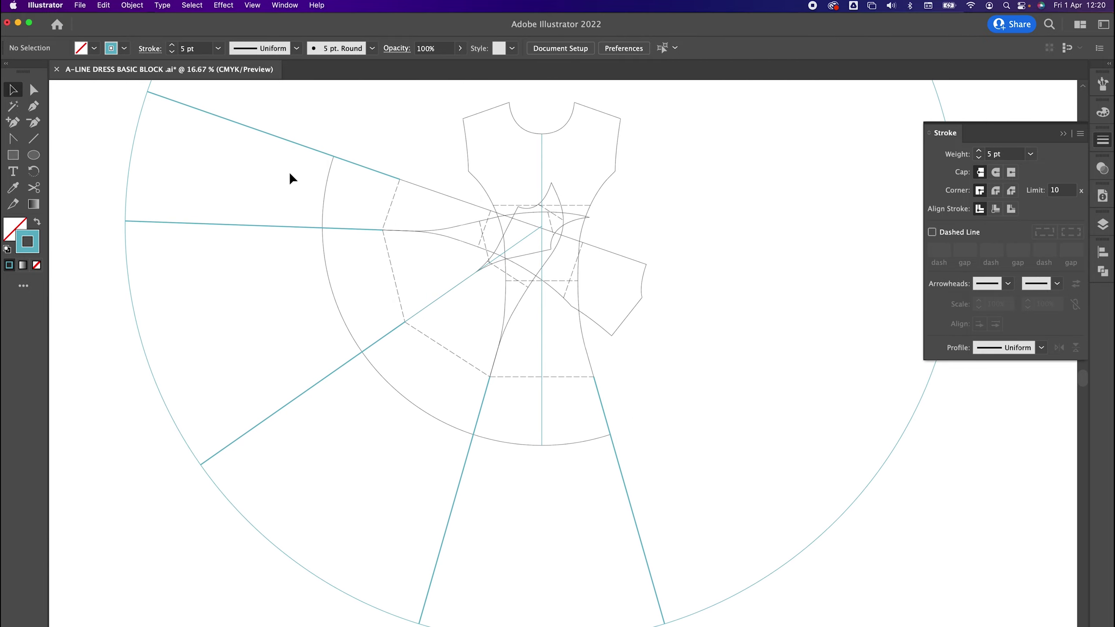
click(1063, 134)
Step: Bring the upright dress block group to the front of the overlapping rotated blocks and guide lines
click(509, 440)
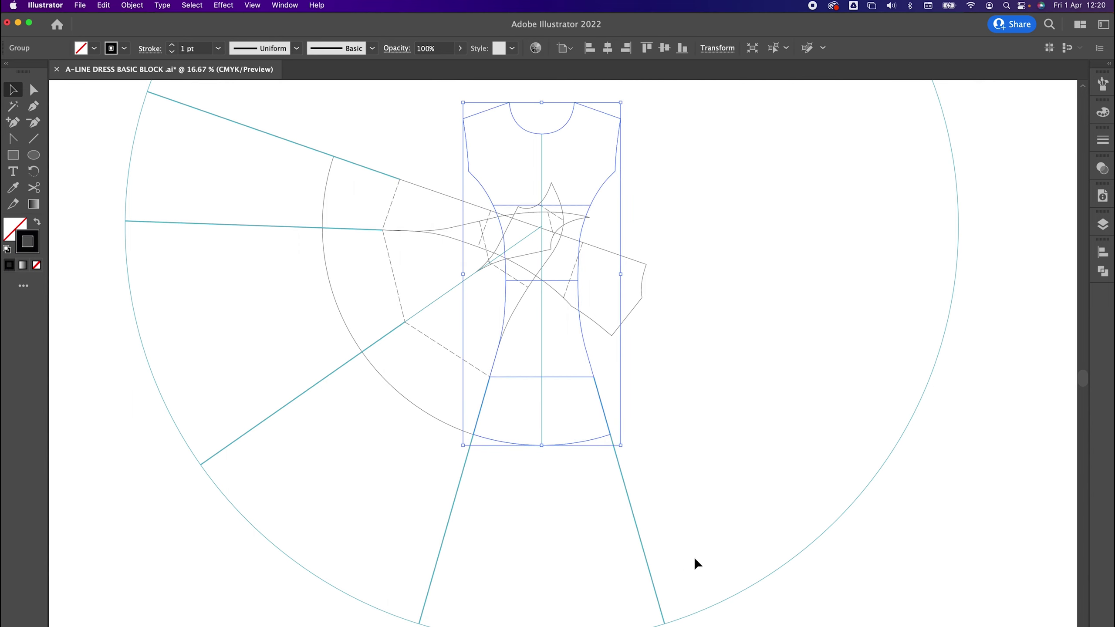
scroll(650, 549, down, 2)
click(671, 416)
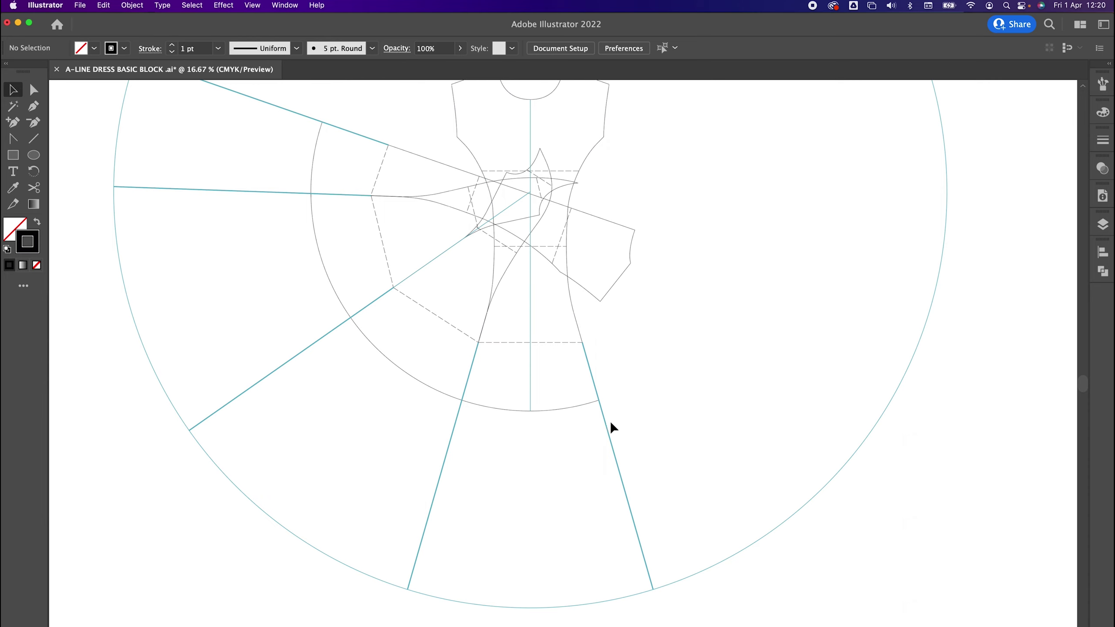
scroll(580, 405, up, 4)
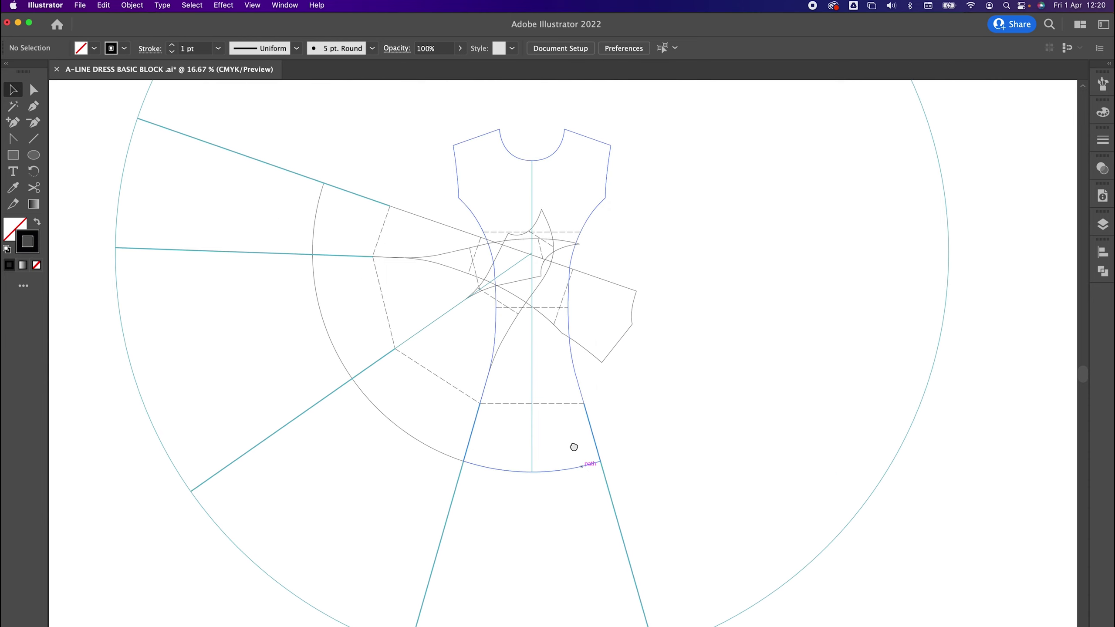
click(560, 471)
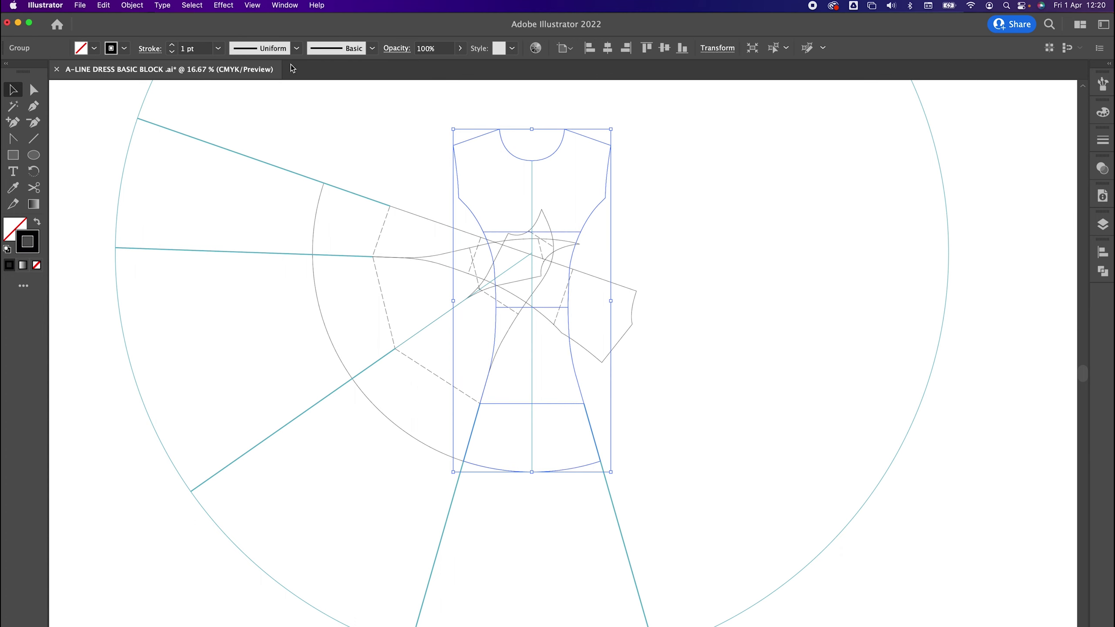
click(132, 5)
mouse_move(184, 33)
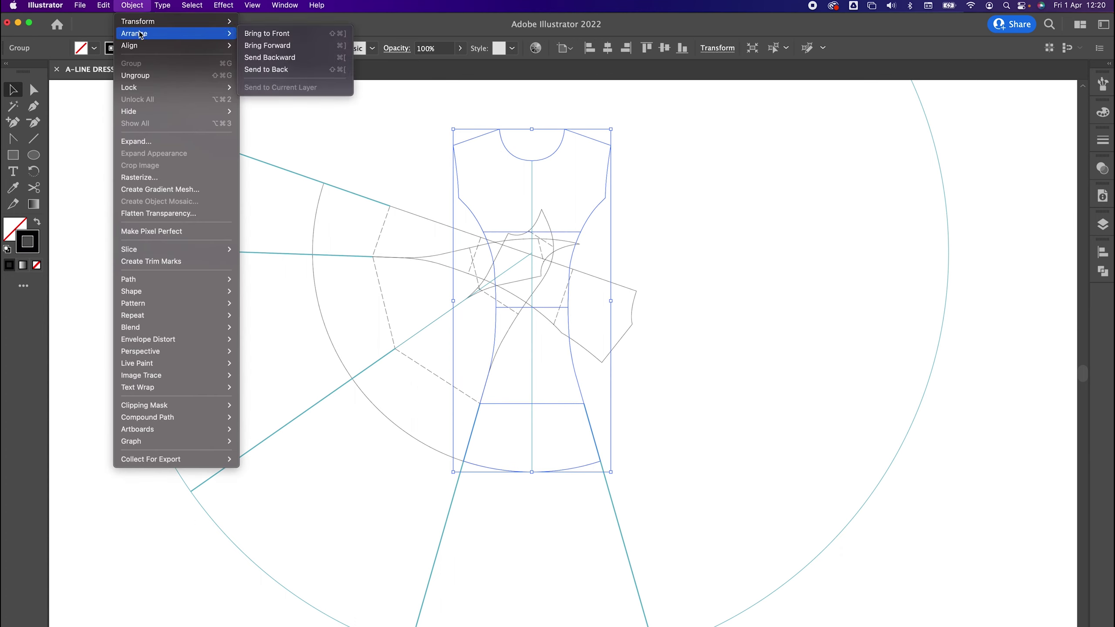
click(310, 37)
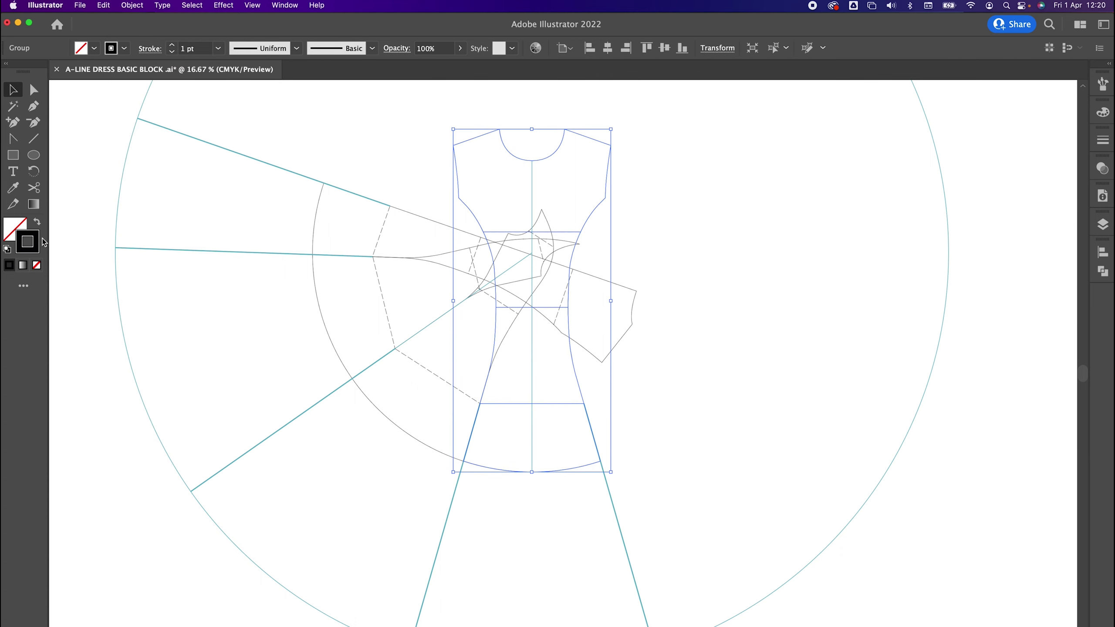
Step: Give the upright dress block a crimson stroke with a weight of 3 pt
double_click(27, 241)
click(310, 342)
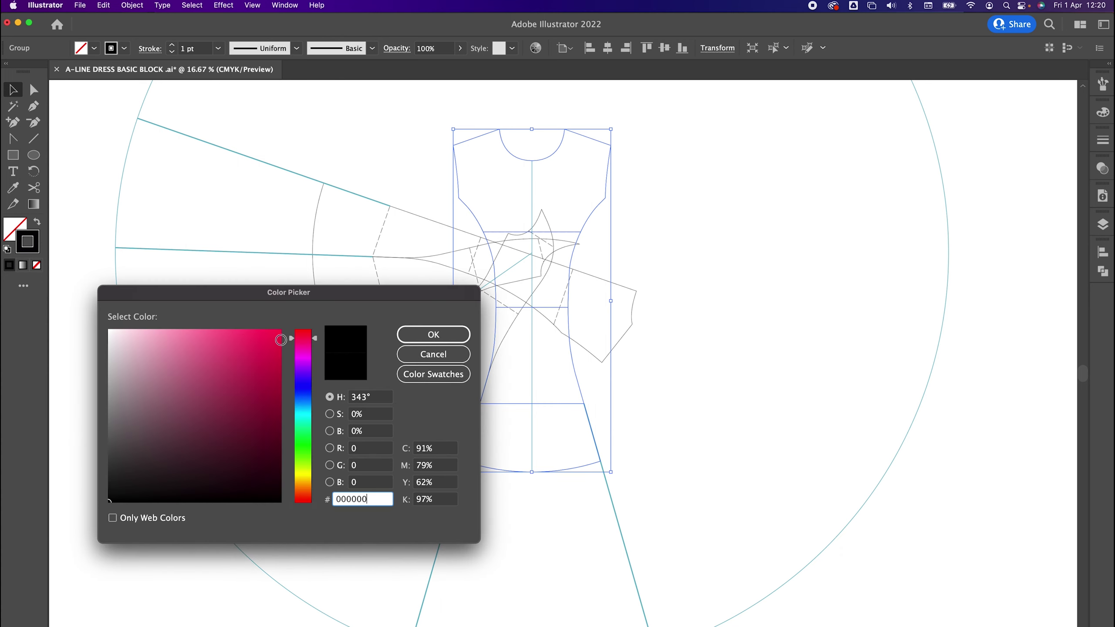
click(268, 360)
click(433, 334)
click(1103, 140)
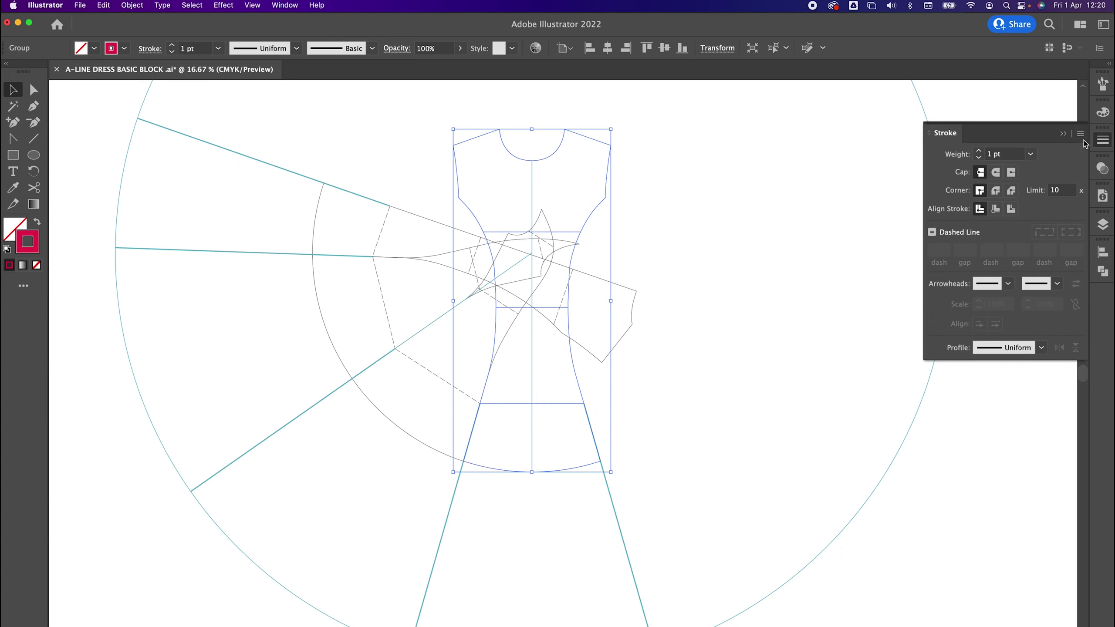
click(979, 151)
click(667, 307)
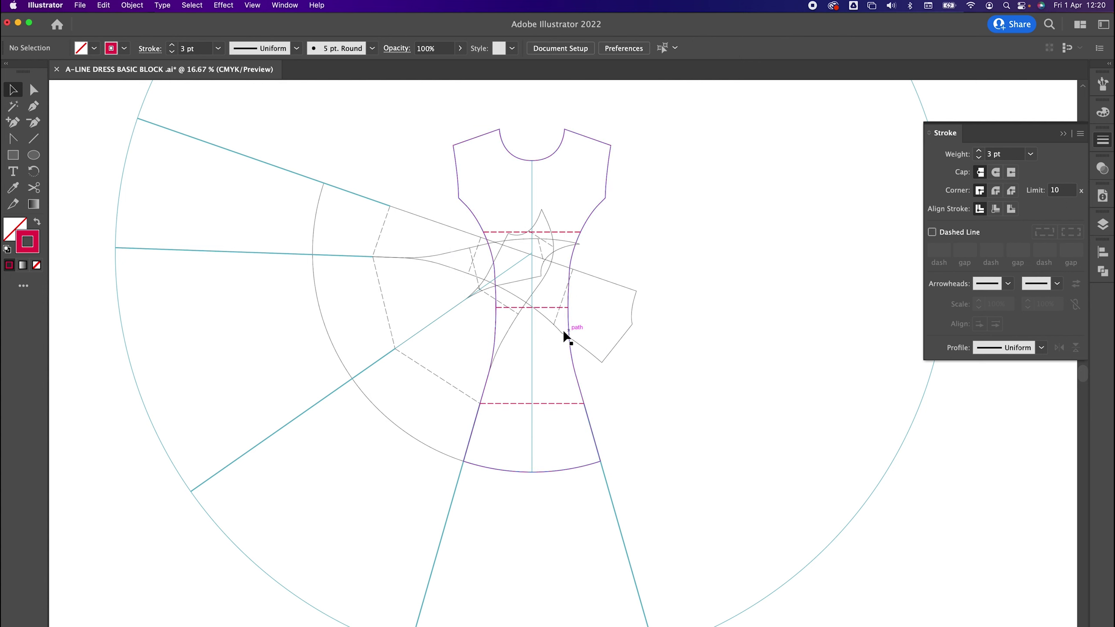
Step: Recolour the stroke of the rotated block adjoining the crimson one to mustard yellow
click(434, 373)
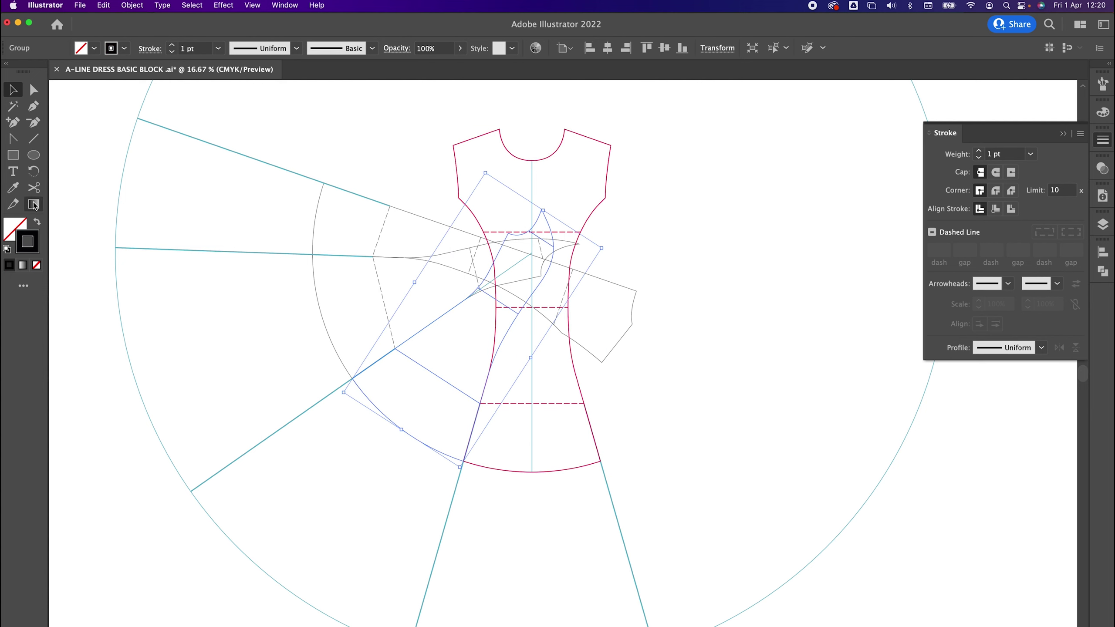
double_click(29, 240)
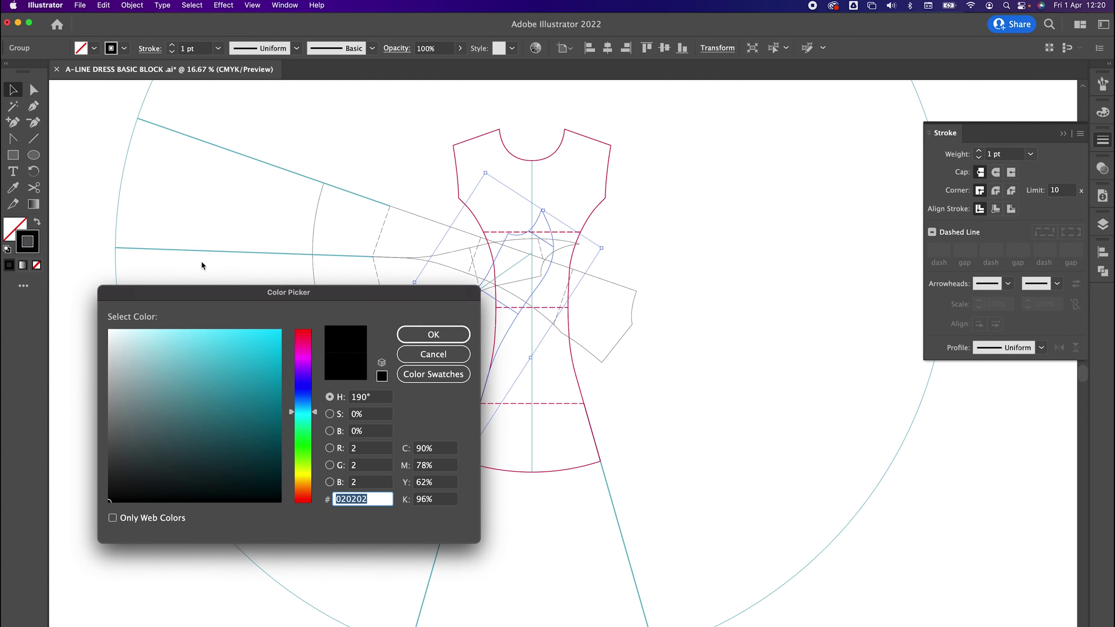
click(303, 479)
click(278, 373)
click(433, 334)
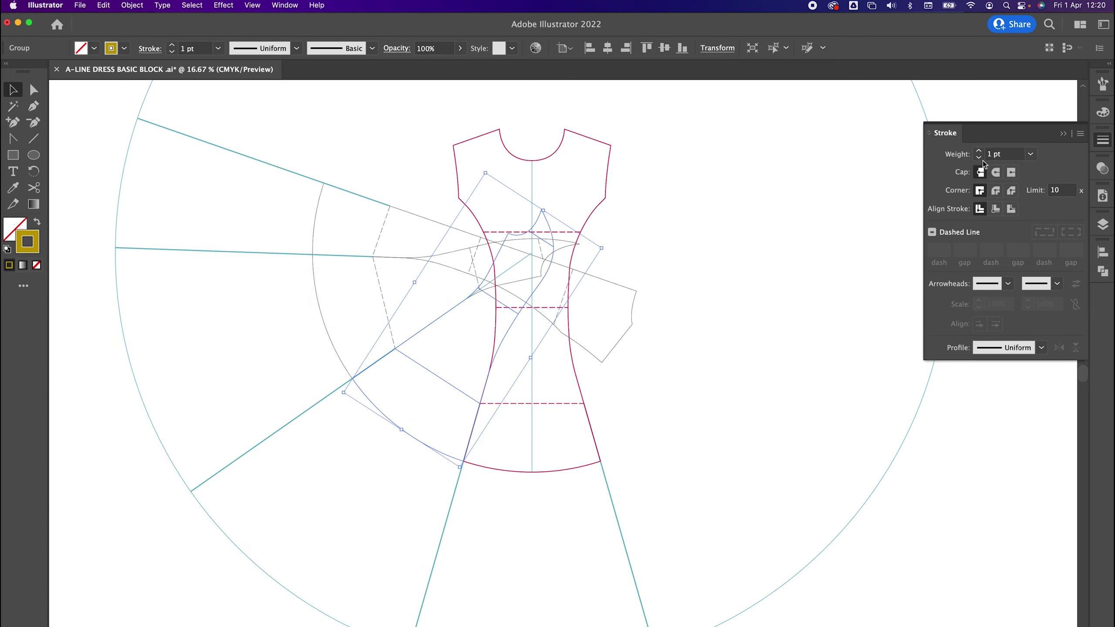
click(801, 333)
Step: Give the rotated block beyond the mustard one a thicker blue stroke using colour 0519D6
click(327, 339)
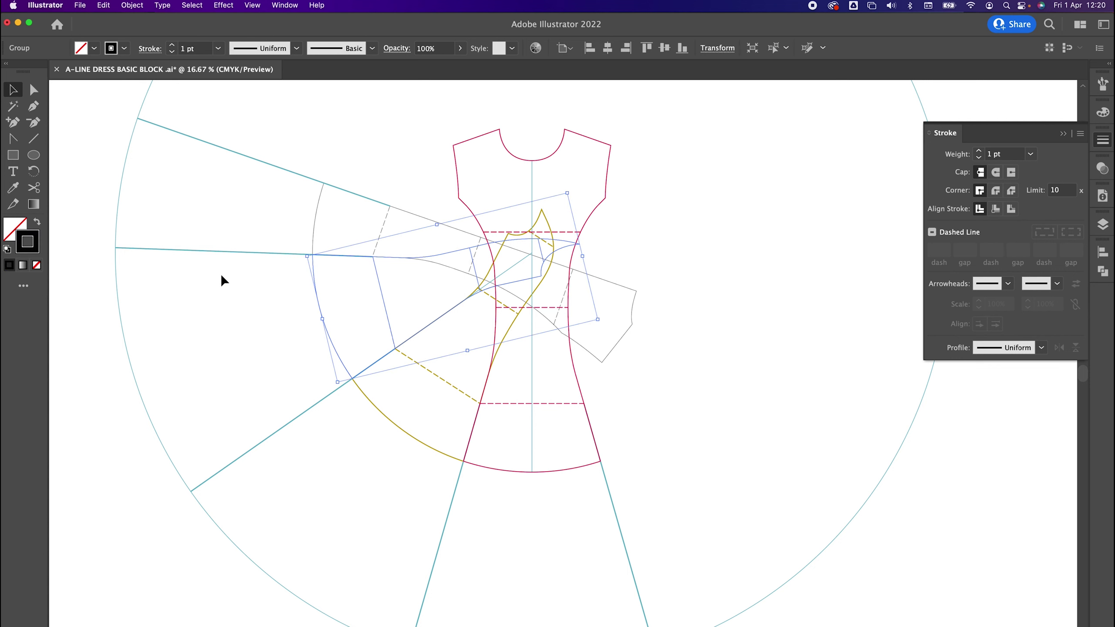
double_click(34, 245)
click(306, 415)
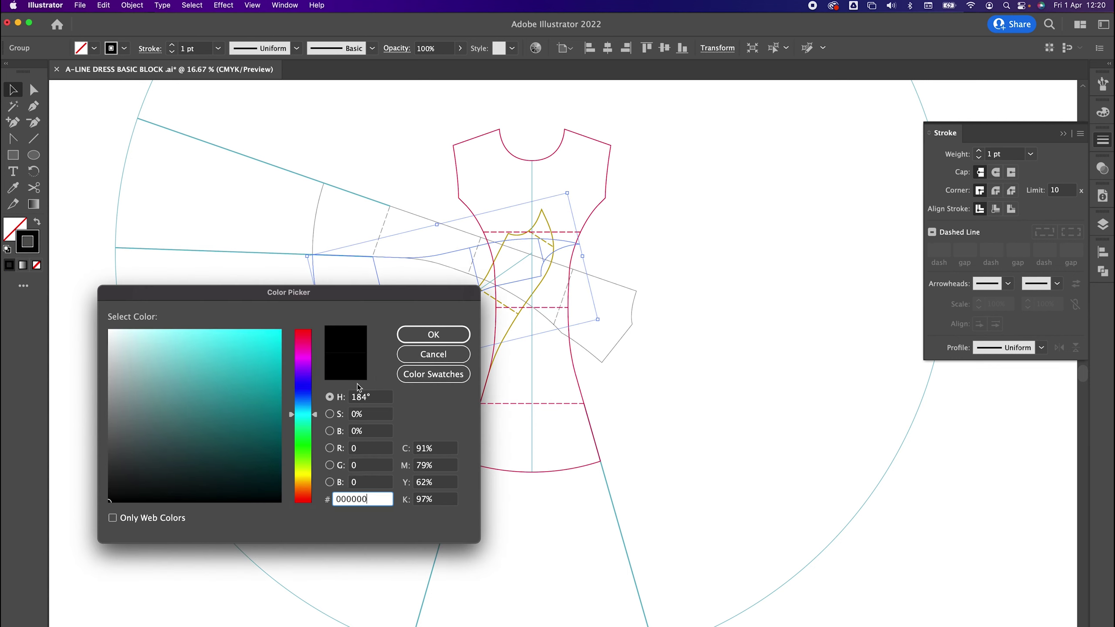
click(305, 392)
click(279, 356)
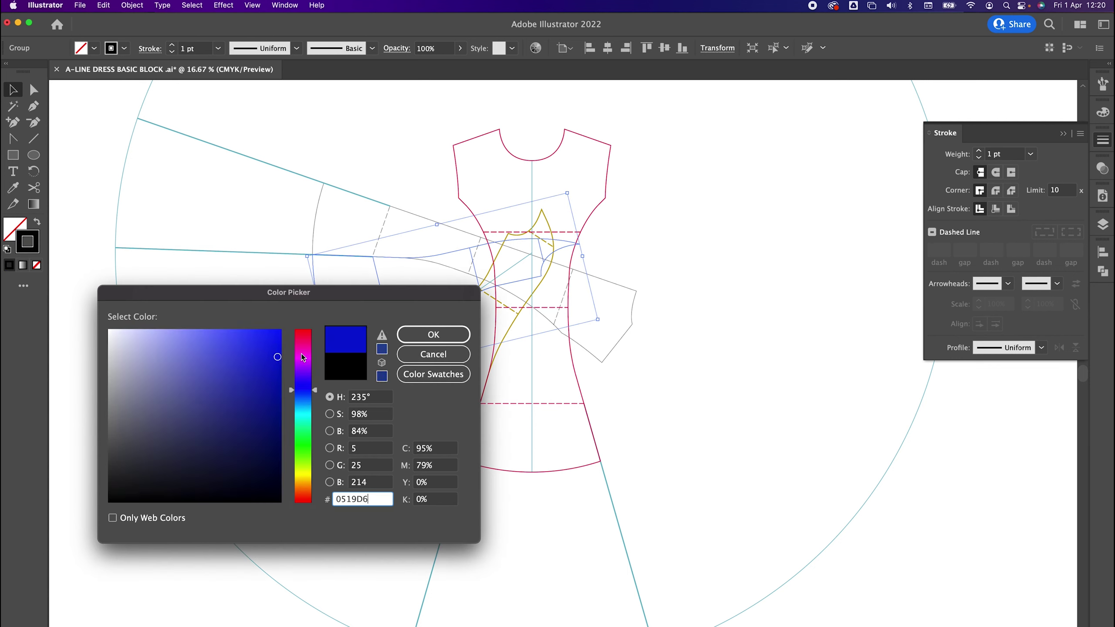
click(408, 333)
click(978, 151)
click(978, 151)
click(978, 150)
Step: Give the last rotated block a green stroke in colour 349B0A with a weight of 4 pt
click(317, 210)
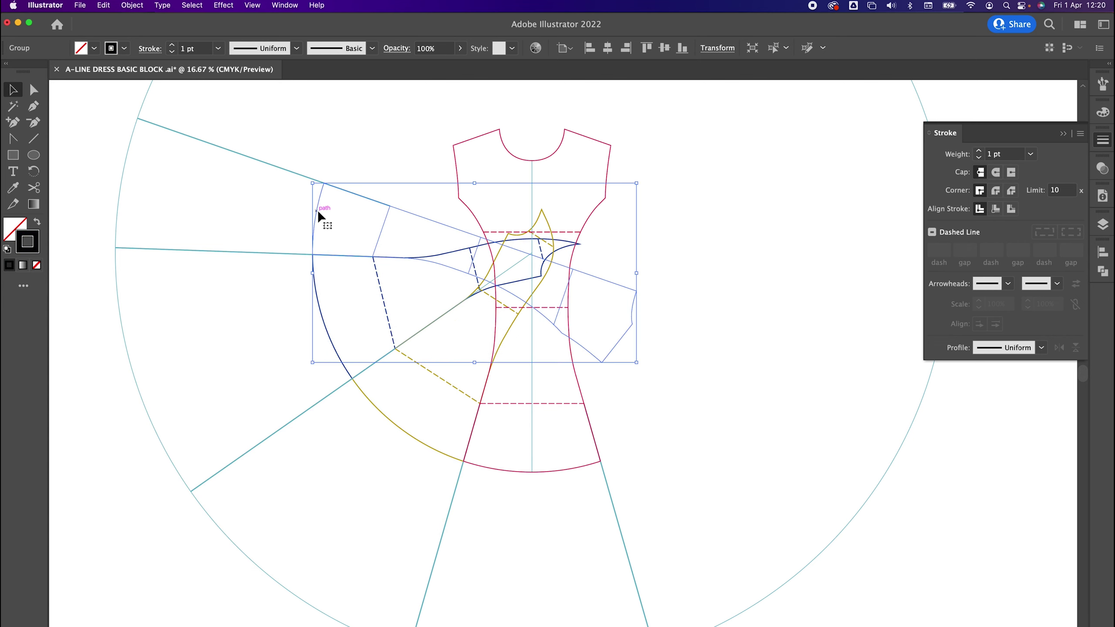
double_click(27, 241)
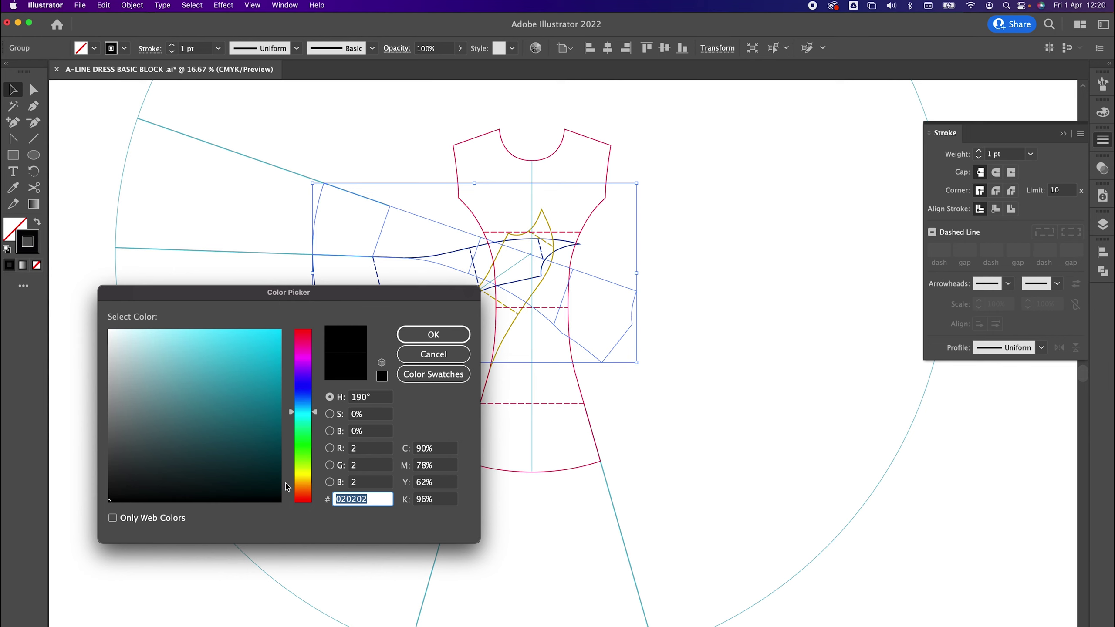
click(274, 396)
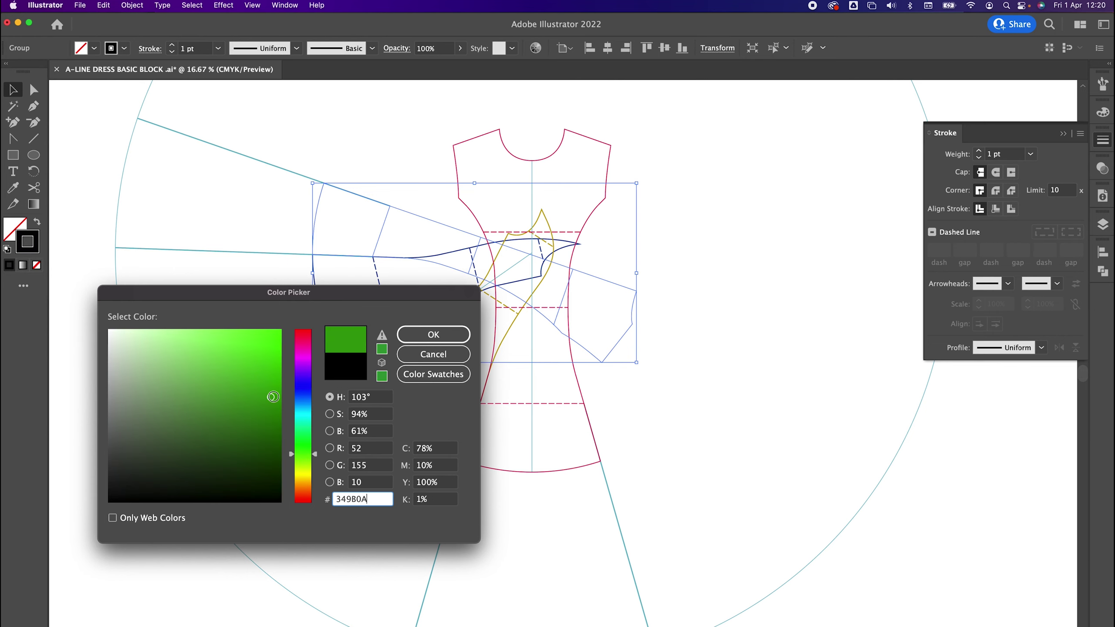
click(433, 334)
click(978, 150)
click(978, 151)
click(979, 150)
click(356, 227)
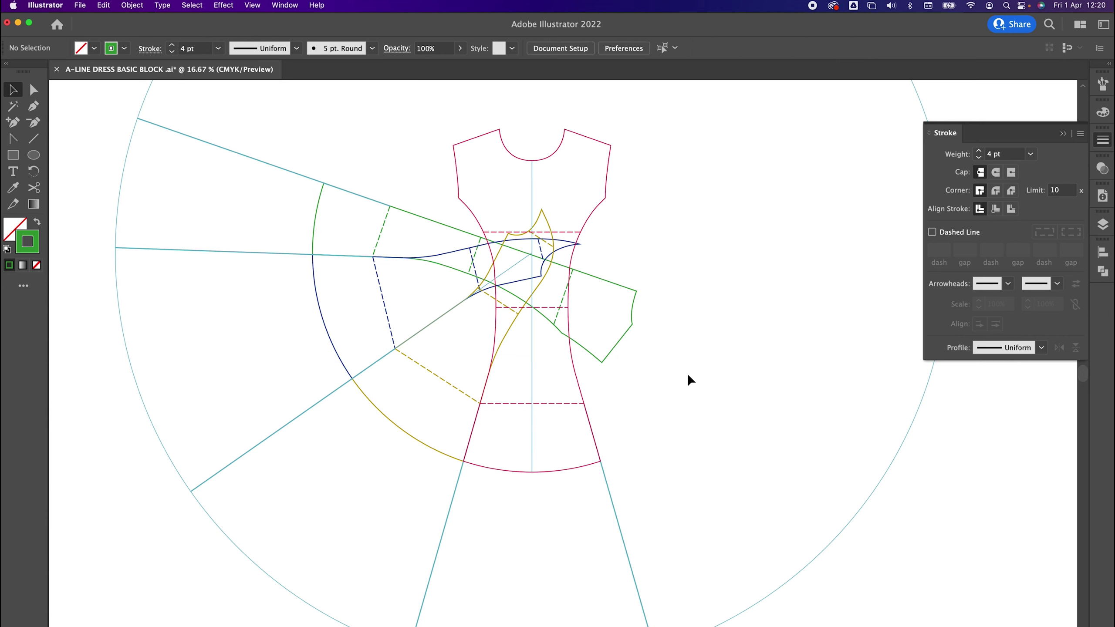
Step: Bring the crimson dress block in front of the coloured rotated blocks and deselect it
scroll(693, 393, down, 3)
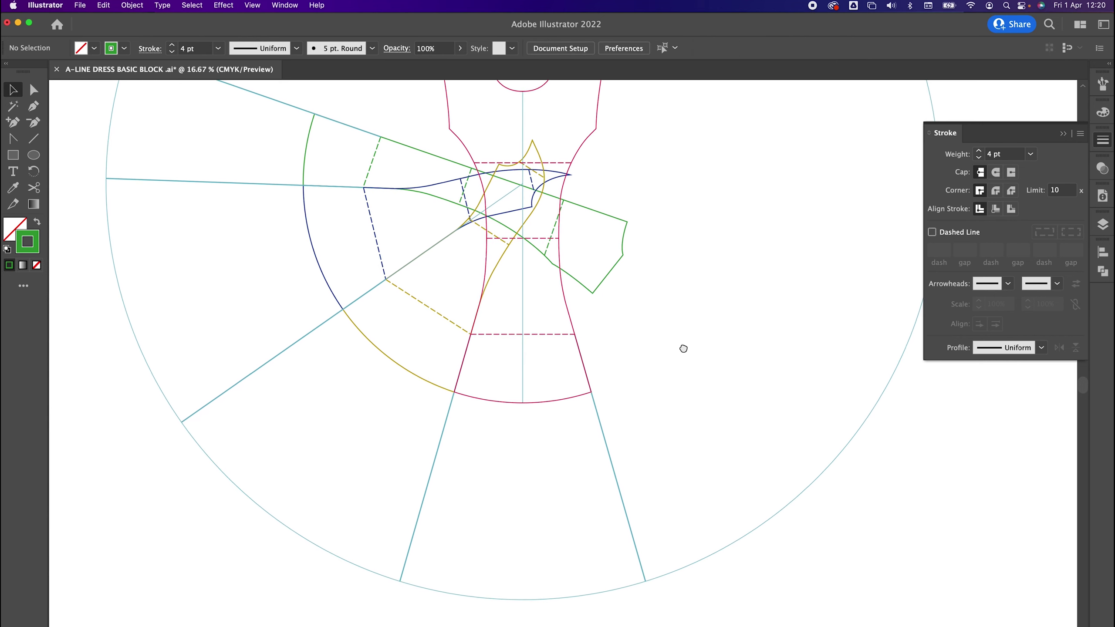
click(563, 395)
scroll(614, 349, up, 3)
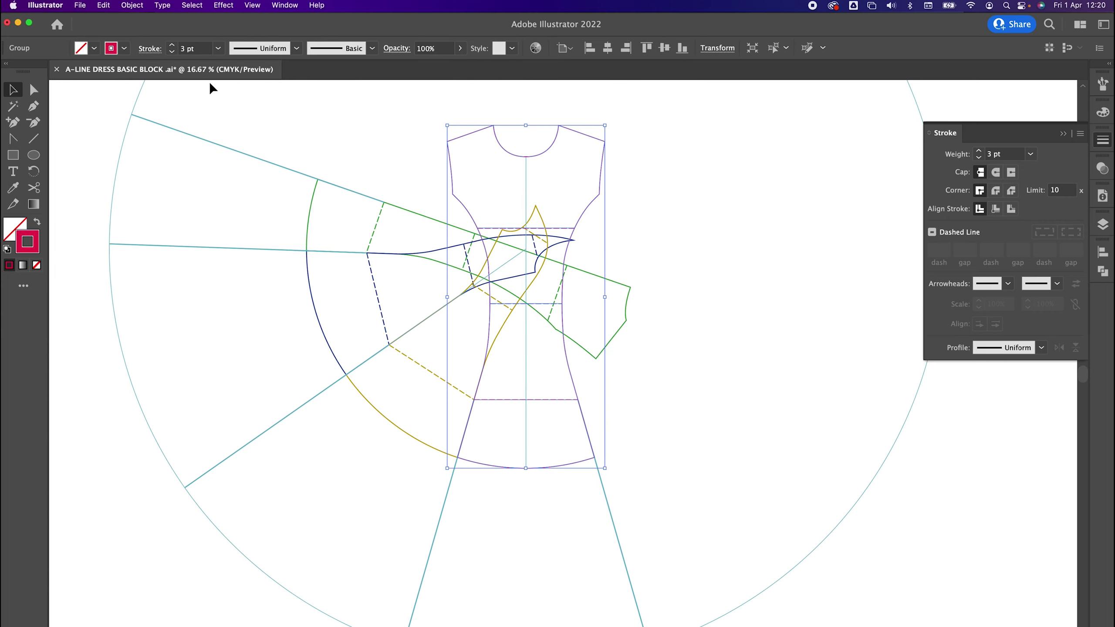
click(408, 110)
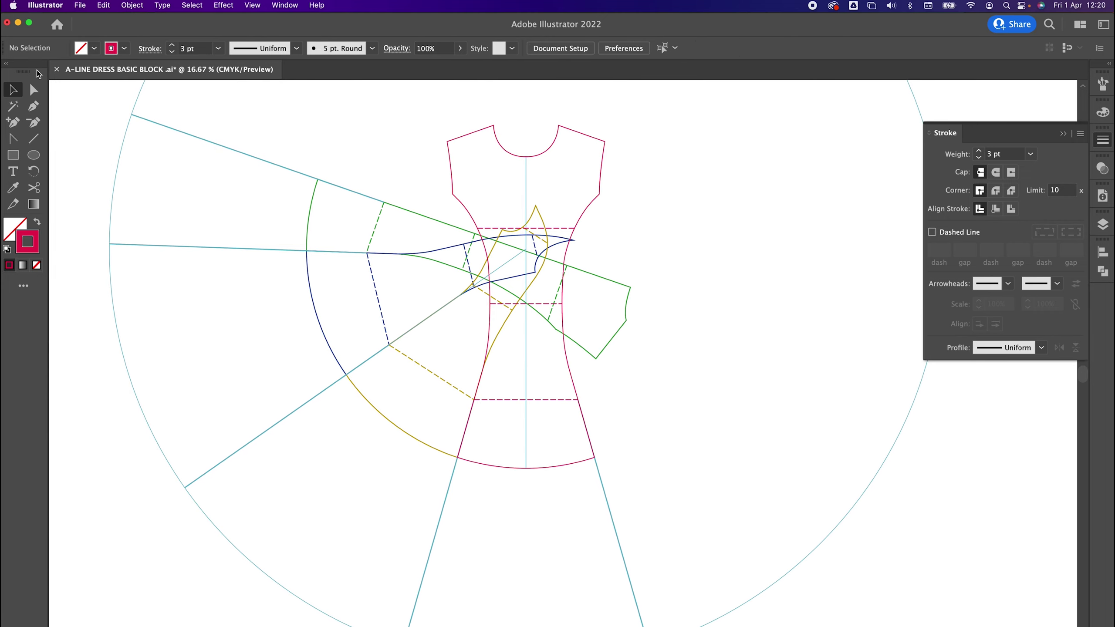
drag(439, 131, 462, 156)
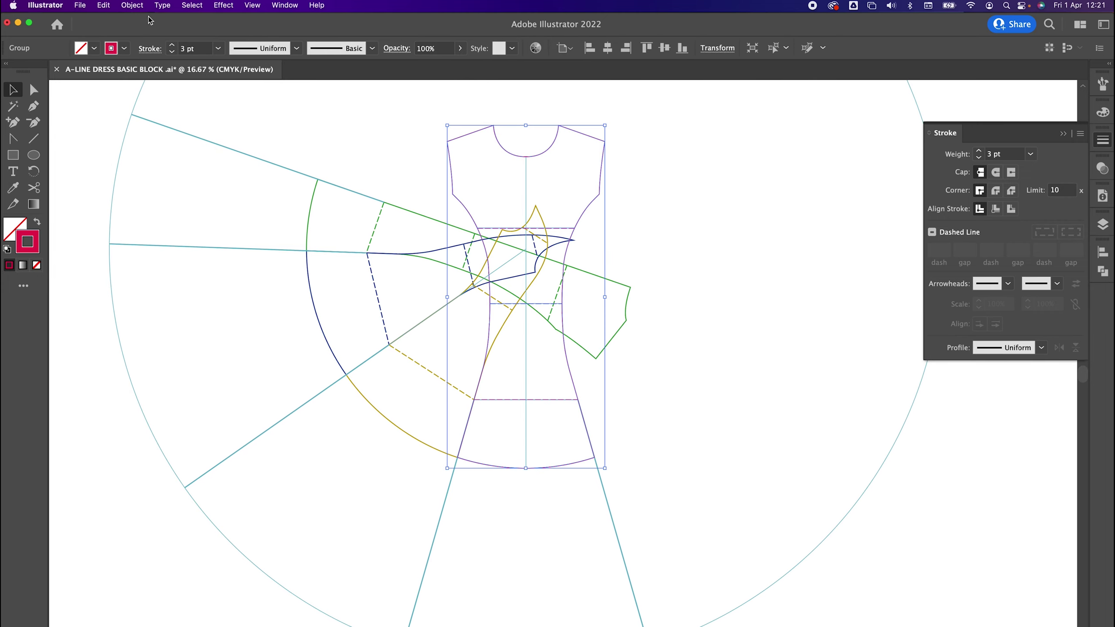
click(131, 5)
click(269, 33)
click(668, 454)
drag(667, 454, 627, 362)
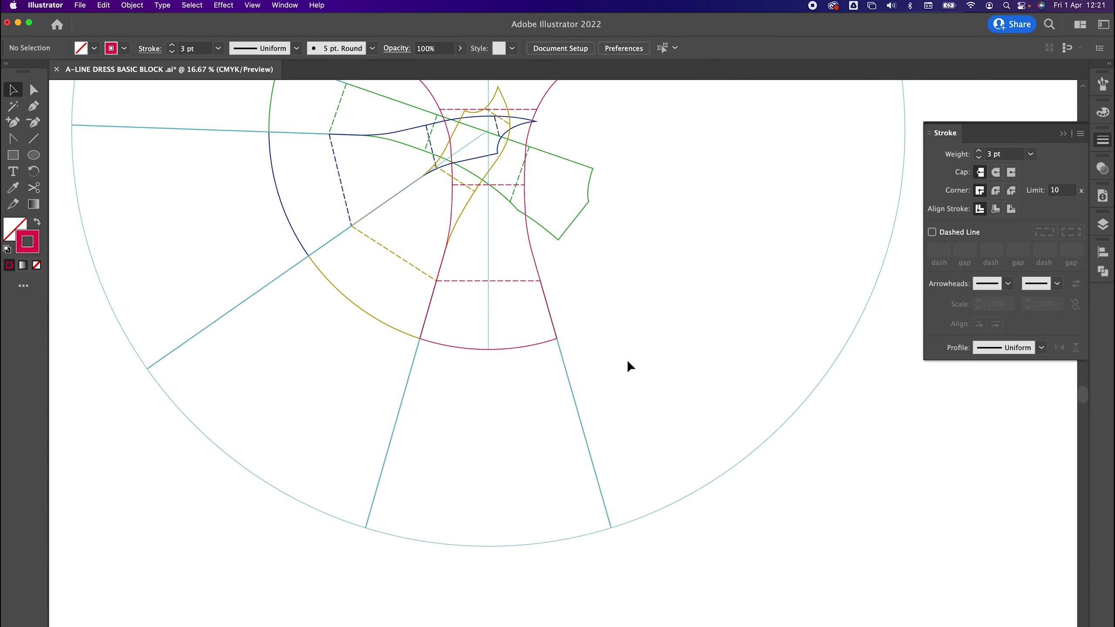
Step: Extend both side seams of the crimson block by moving its two hem corner points out to the large circle
scroll(629, 371, up, 2)
key(a)
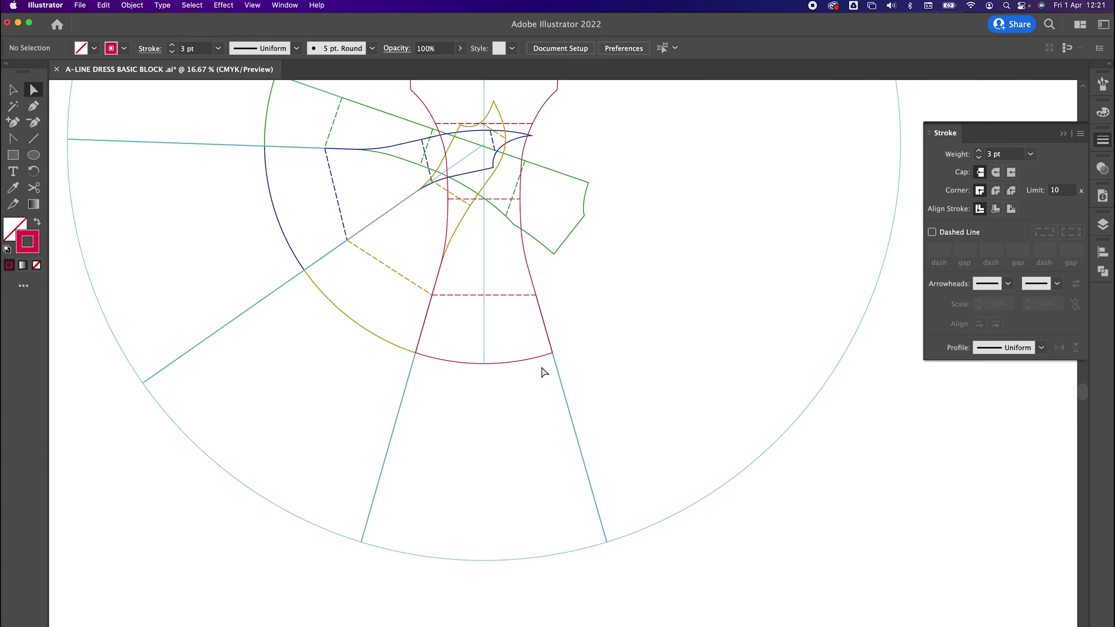
click(538, 357)
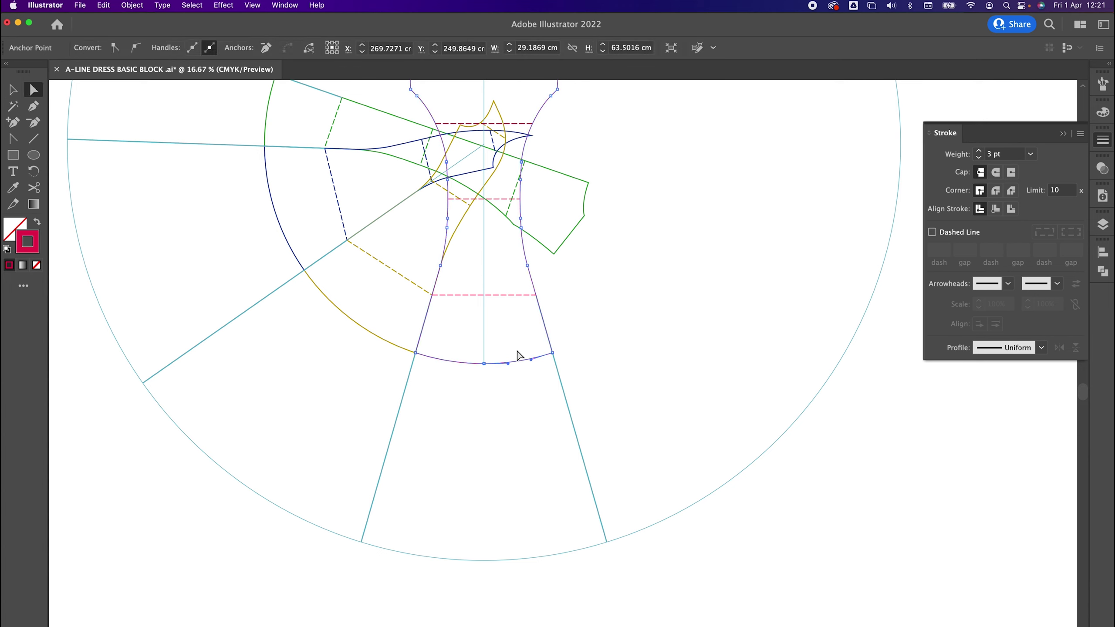
click(515, 337)
drag(553, 353, 606, 542)
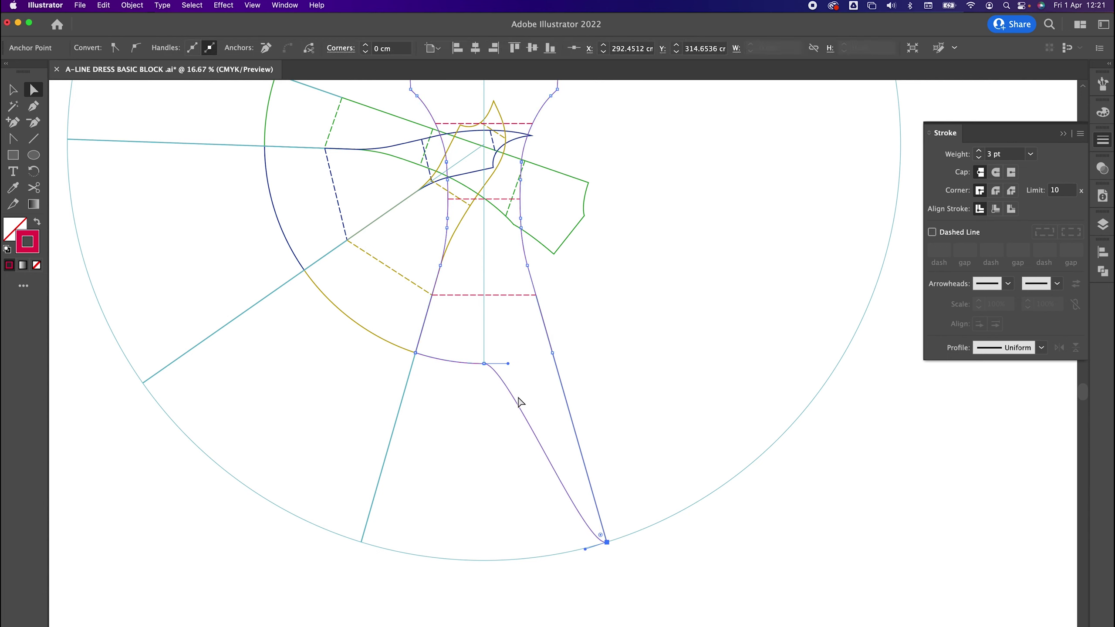
drag(415, 354, 362, 542)
Step: Pull down the old hem's middle points, cut the outline at both lower corners with Scissors, and delete the old hem segments
drag(485, 364, 445, 466)
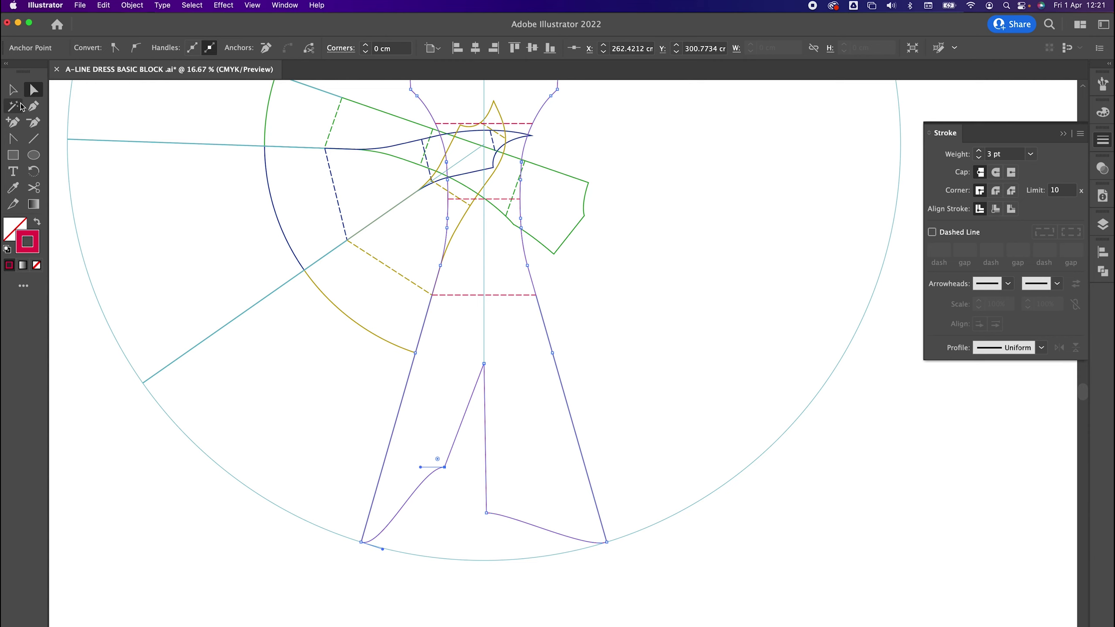
click(34, 187)
click(361, 541)
click(606, 542)
click(33, 90)
click(455, 437)
key(Delete)
key(Delete)
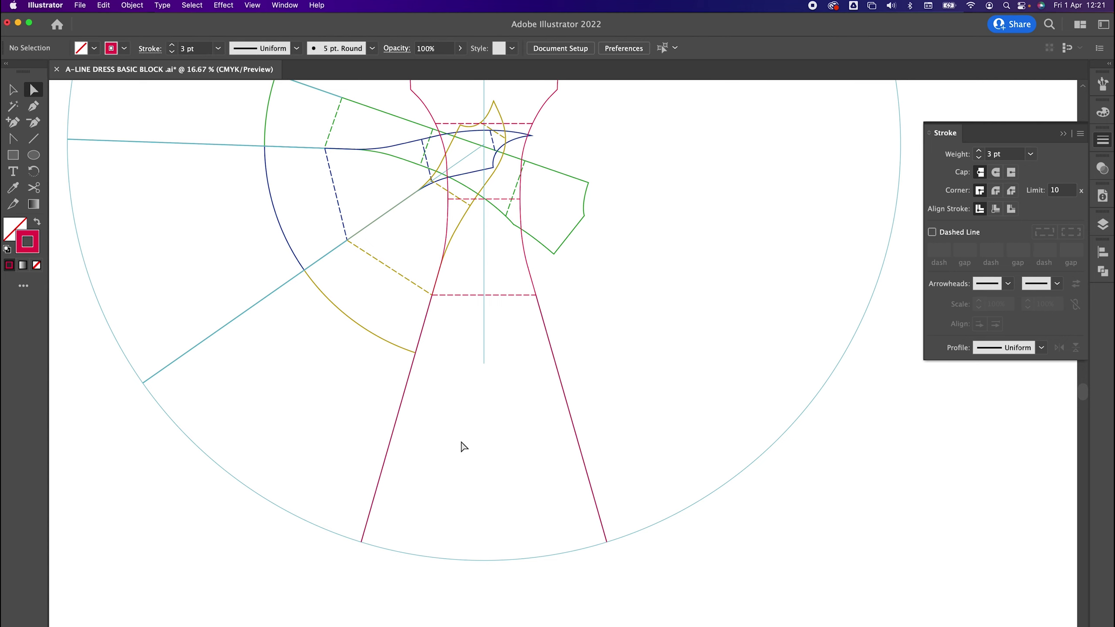
Step: Extend the vertical centre line's lower end straight down to the large hem circle
drag(483, 363, 483, 560)
scroll(525, 435, up, 3)
key(super+z)
click(528, 396)
drag(483, 380, 485, 575)
Step: Copy the crimson 3 pt dashed stroke from the block's horizontal guide line onto the centre line with the Eyedropper
click(13, 187)
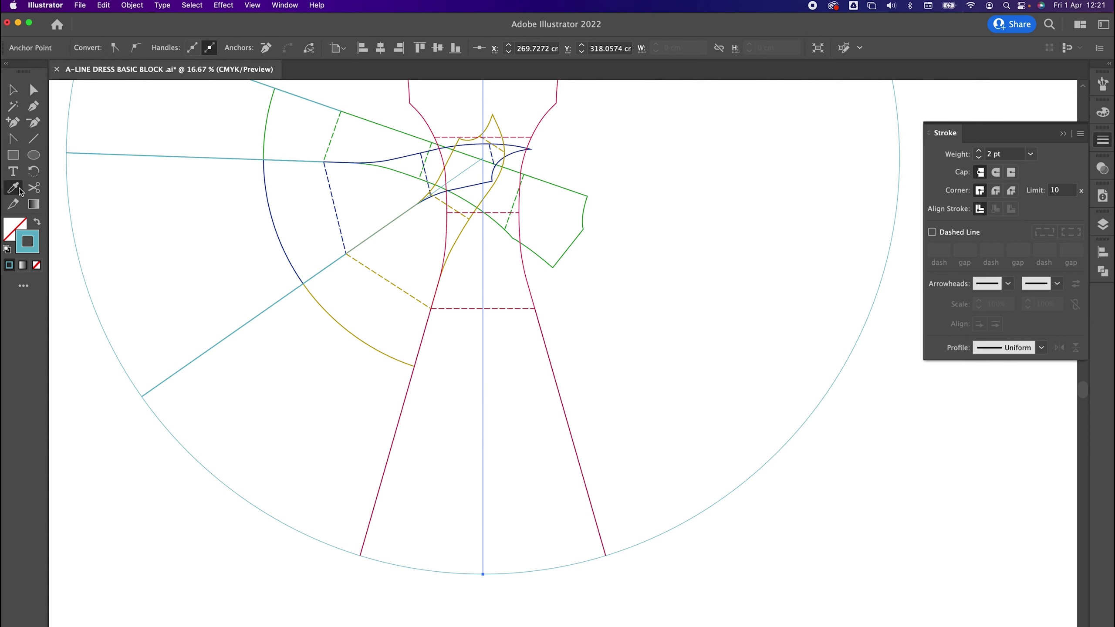
click(453, 309)
click(33, 90)
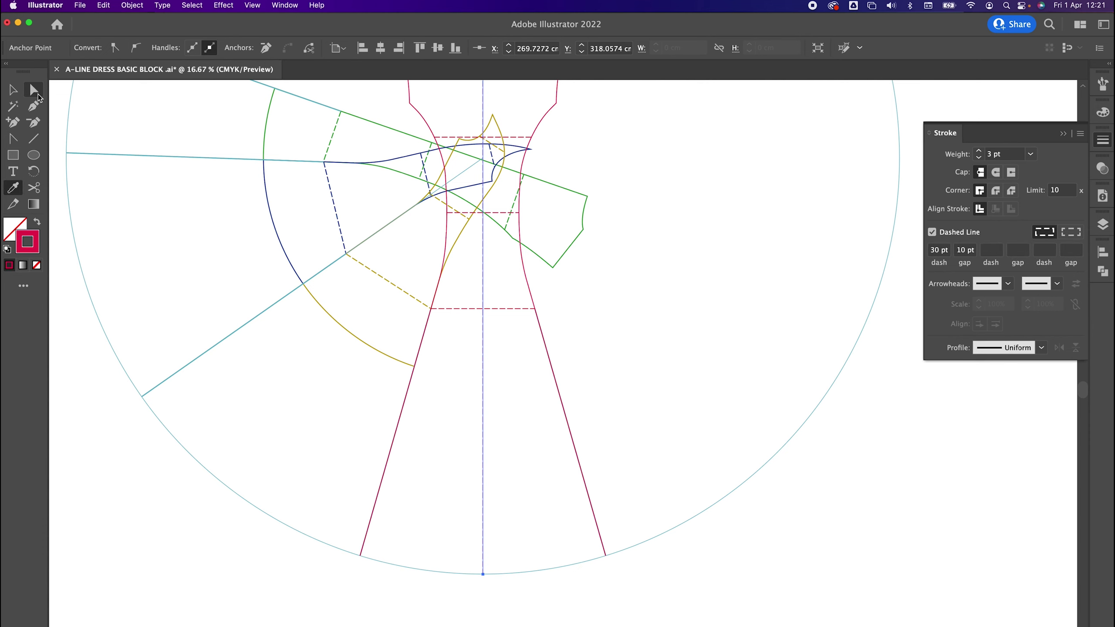
Step: Cut the large hem circle with Scissors where the crimson block's two side seams meet it
click(556, 570)
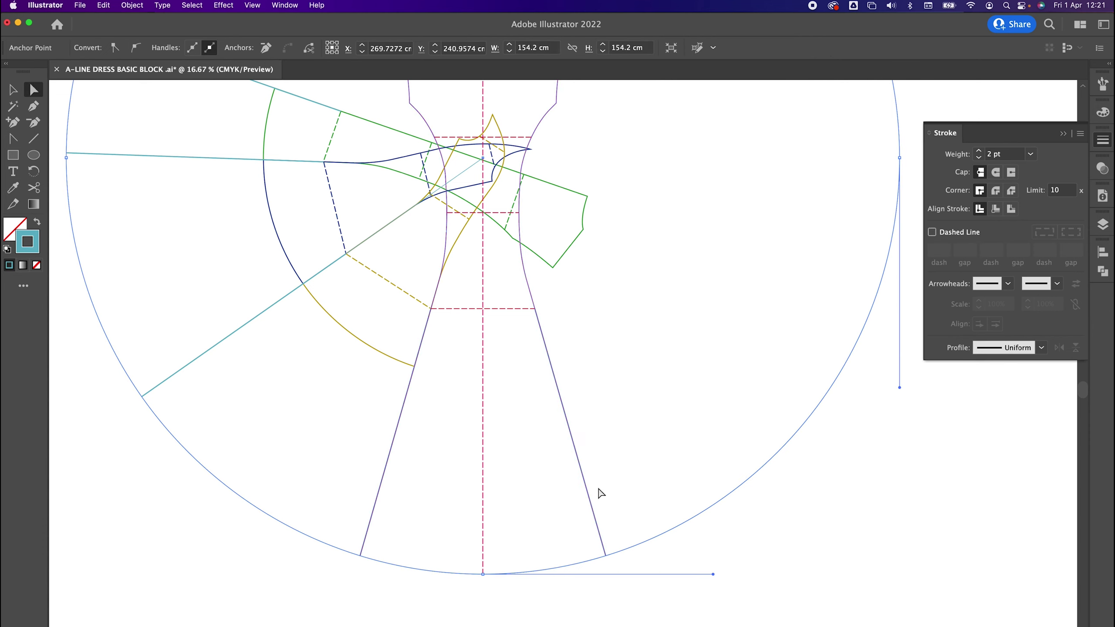
drag(625, 353, 610, 358)
click(630, 522)
click(623, 547)
click(34, 188)
click(588, 555)
click(345, 559)
key(a)
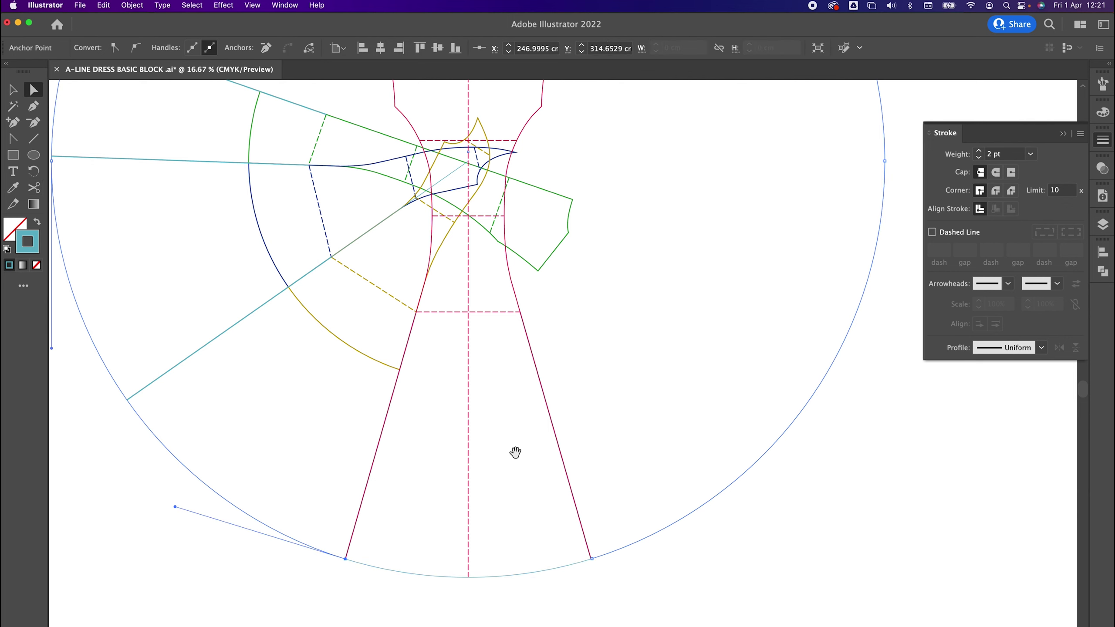
Step: Select the cut hem arc and its end anchor at the crimson block's lower right corner
drag(515, 453, 517, 488)
click(557, 606)
click(581, 567)
mouse_move(610, 432)
mouse_down()
mouse_move(617, 457)
mouse_move(624, 438)
mouse_up()
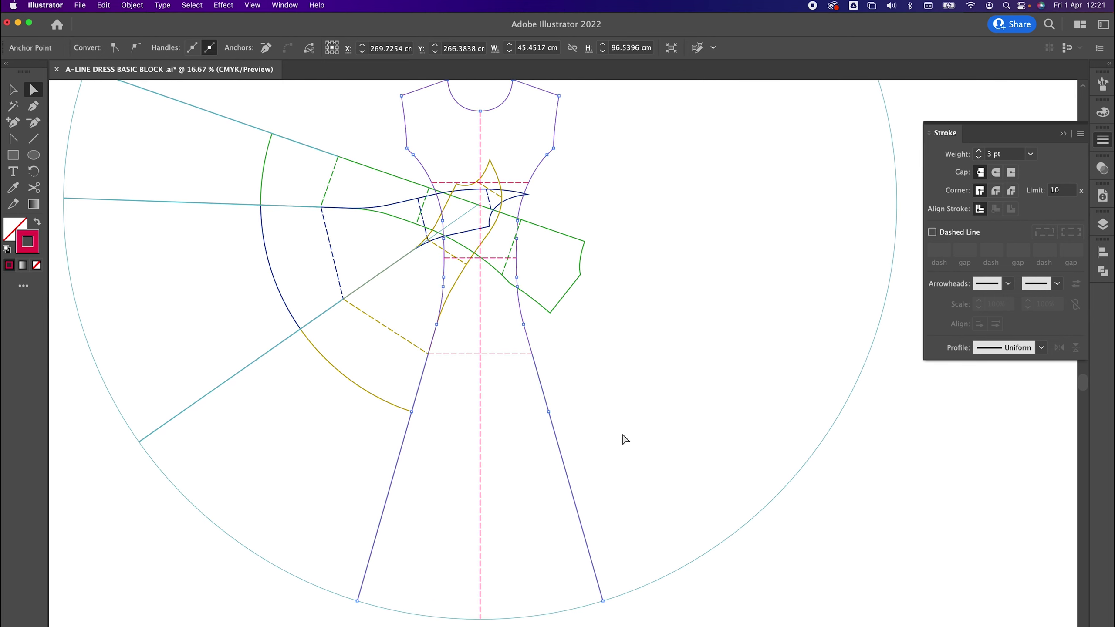
click(590, 607)
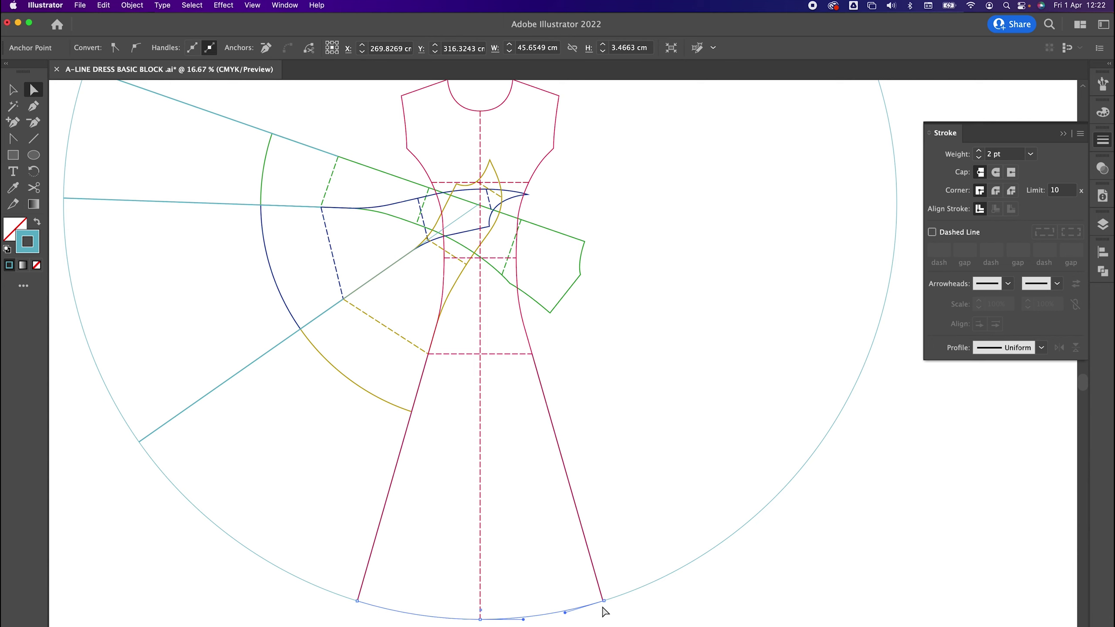
click(605, 600)
shift+click(600, 584)
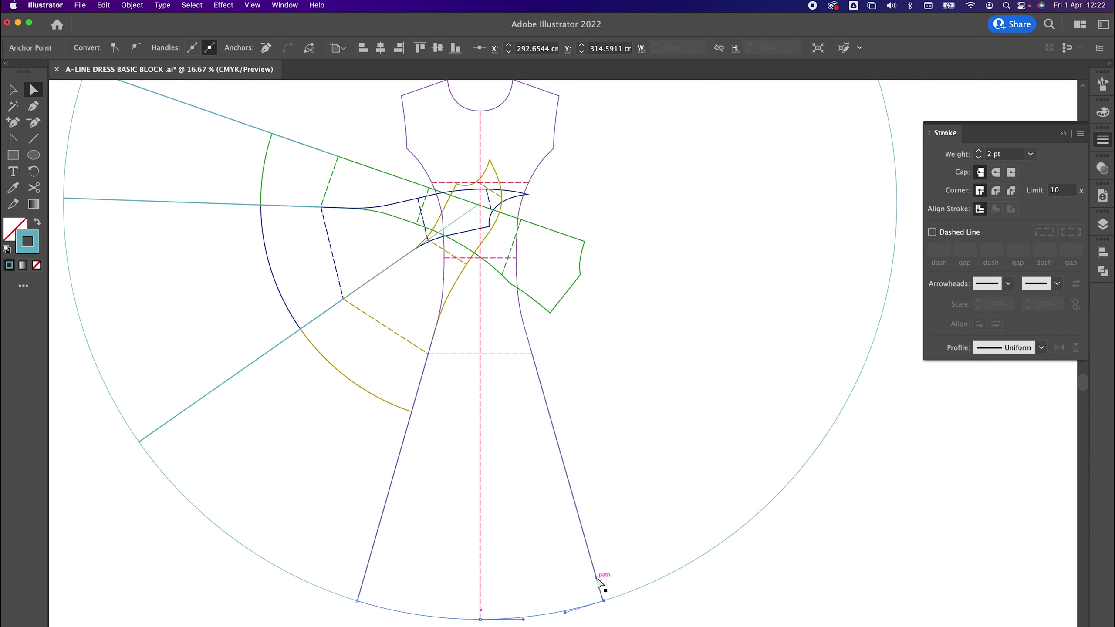
click(616, 532)
Step: Check where the hem arc's end meets the side seam, and undo the Scissors cuts in the large circle
key(super+equal)
drag(614, 540, 622, 183)
scroll(628, 295, down, 3)
key(super+equal)
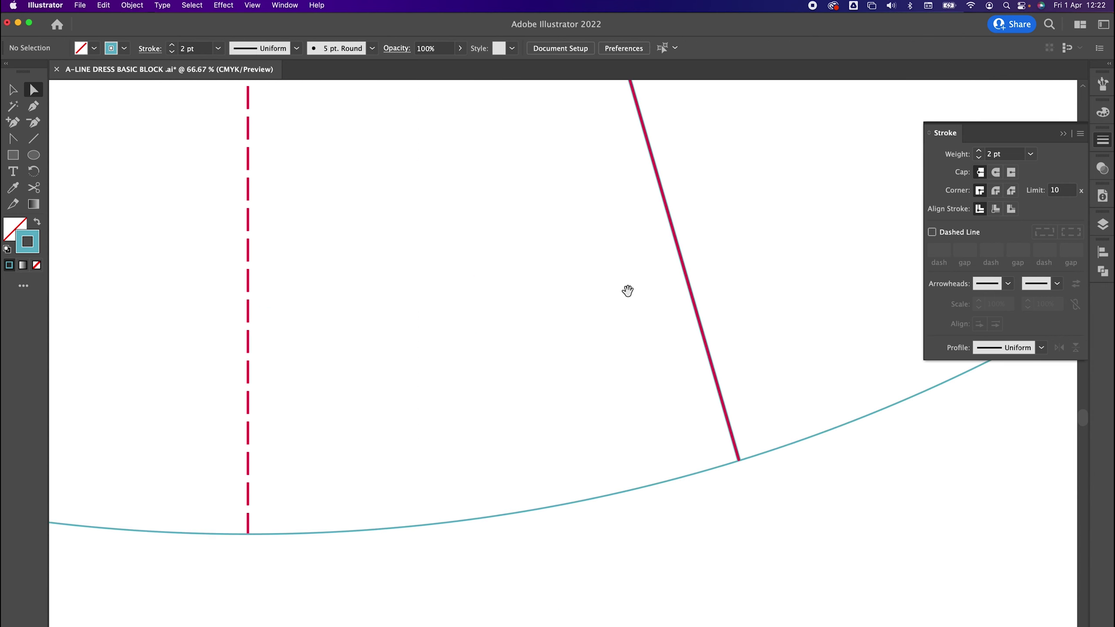
click(737, 462)
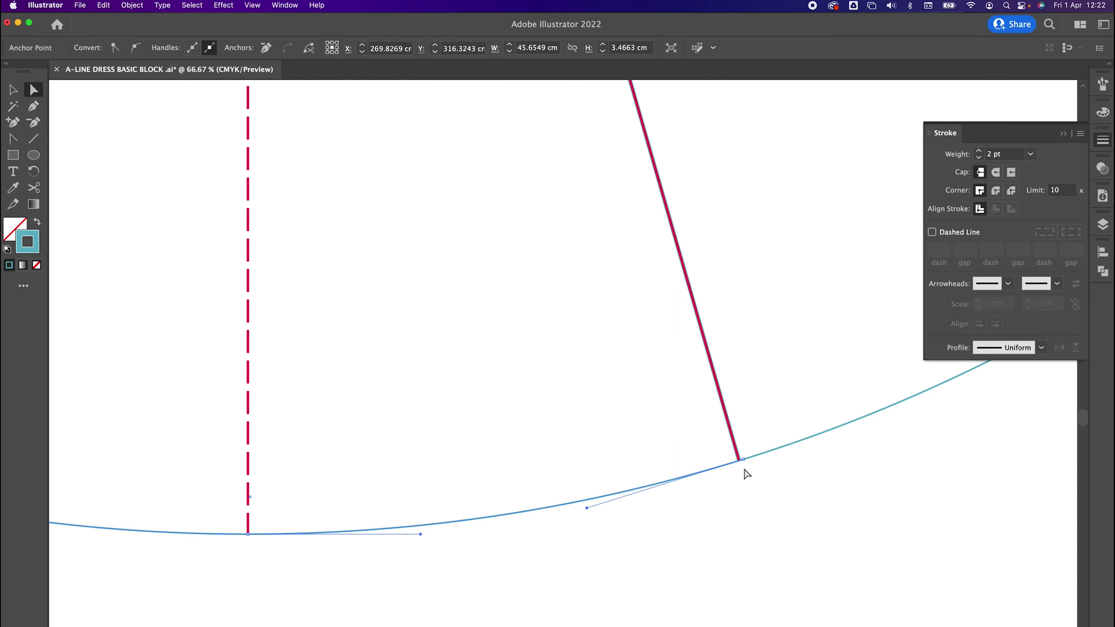
click(742, 477)
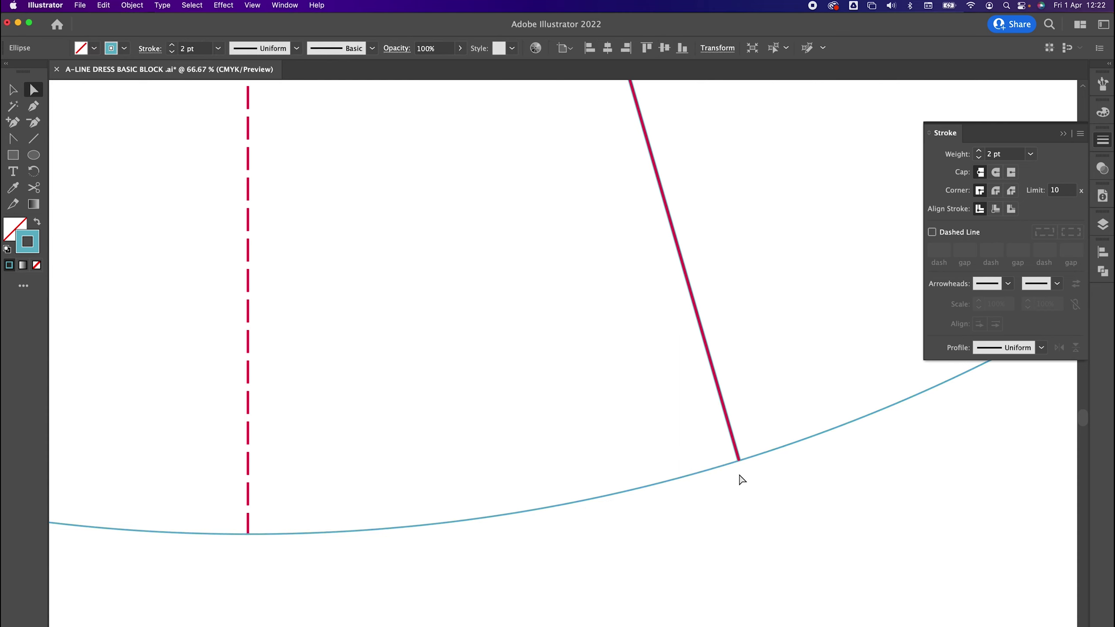
Step: Cut the large hem circle with Scissors exactly at the crimson block's lower right corner
click(719, 464)
key(super+equal)
key(super+equal)
drag(719, 464, 676, 525)
key(super+minus)
key(super+minus)
key(super+minus)
key(super+minus)
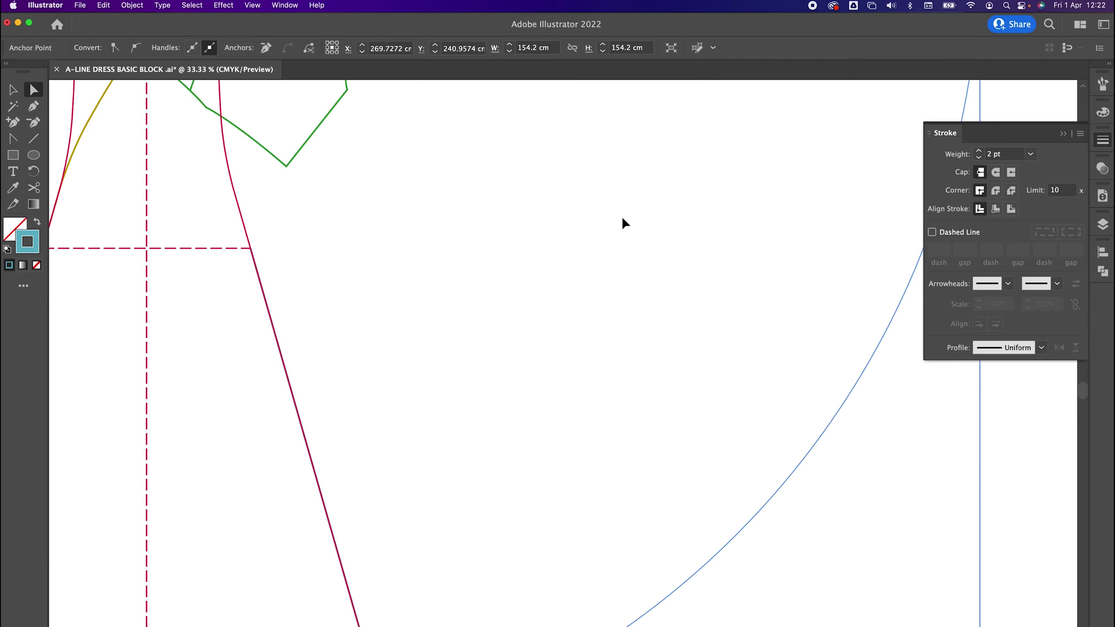
drag(474, 571, 568, 246)
drag(561, 303, 629, 272)
click(567, 323)
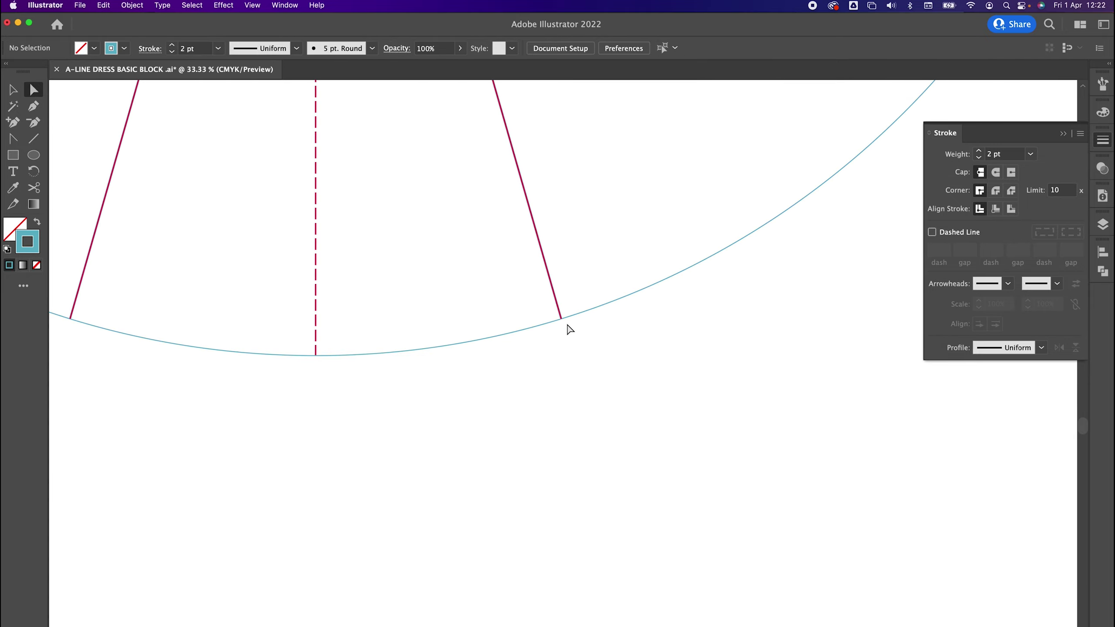
key(super+plus)
key(super+plus)
key(super+plus)
key(super+plus)
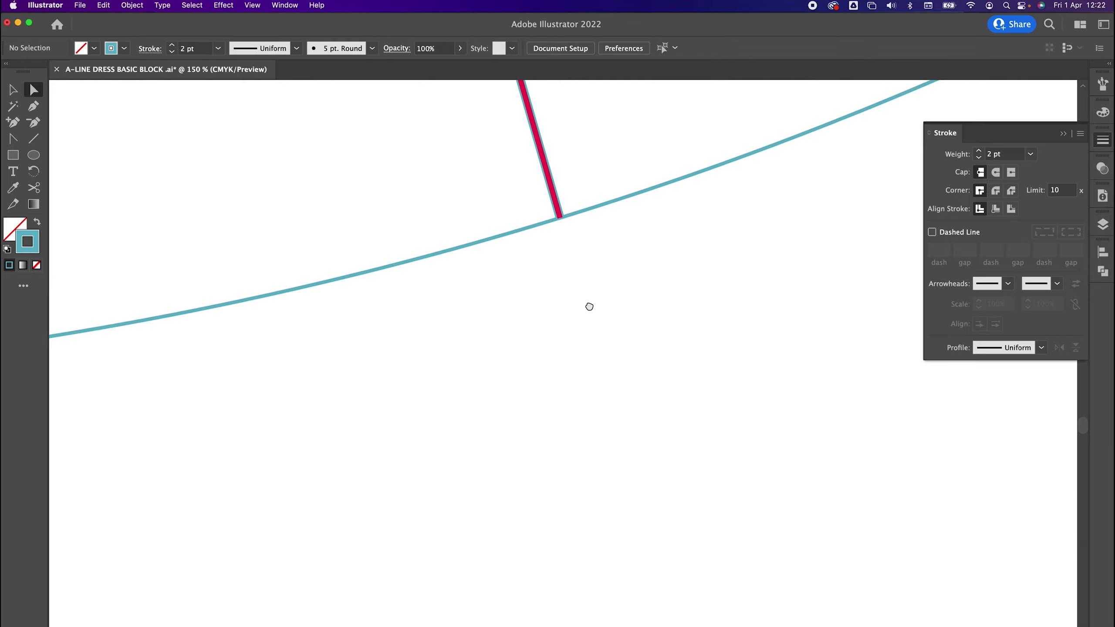
click(510, 366)
click(33, 187)
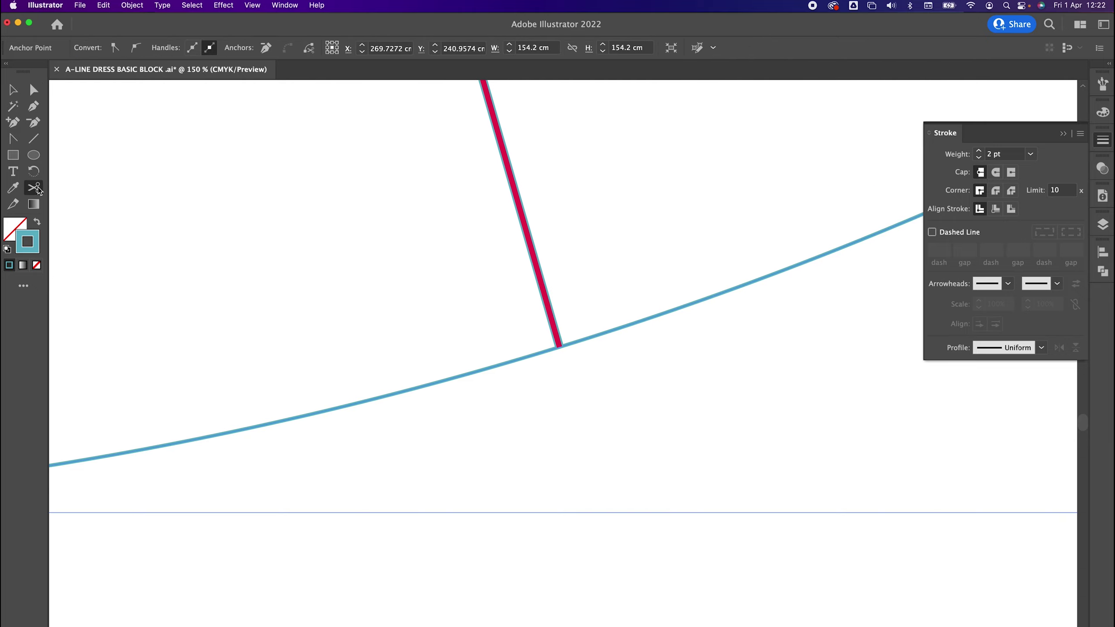
click(558, 346)
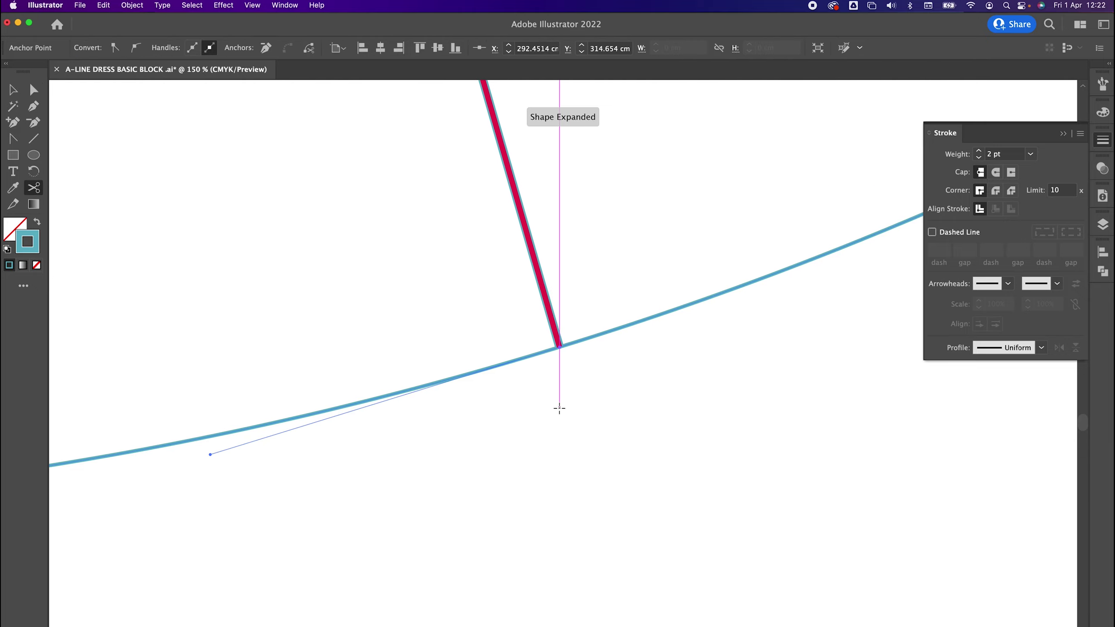
Step: Cut the large hem circle with Scissors exactly at the crimson block's lower left corner
key(super+minus)
key(super+minus)
key(super+minus)
key(super+minus)
key(super+minus)
drag(339, 370, 660, 385)
key(a)
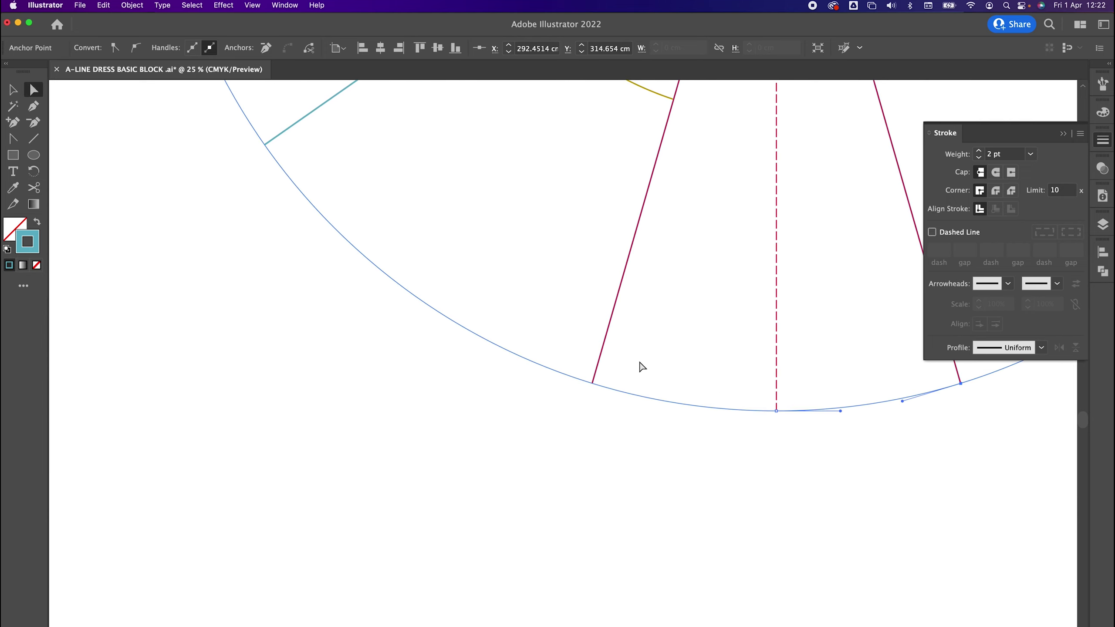
click(639, 362)
key(super+plus)
key(super+plus)
key(super+plus)
key(super+plus)
key(super+plus)
key(super+plus)
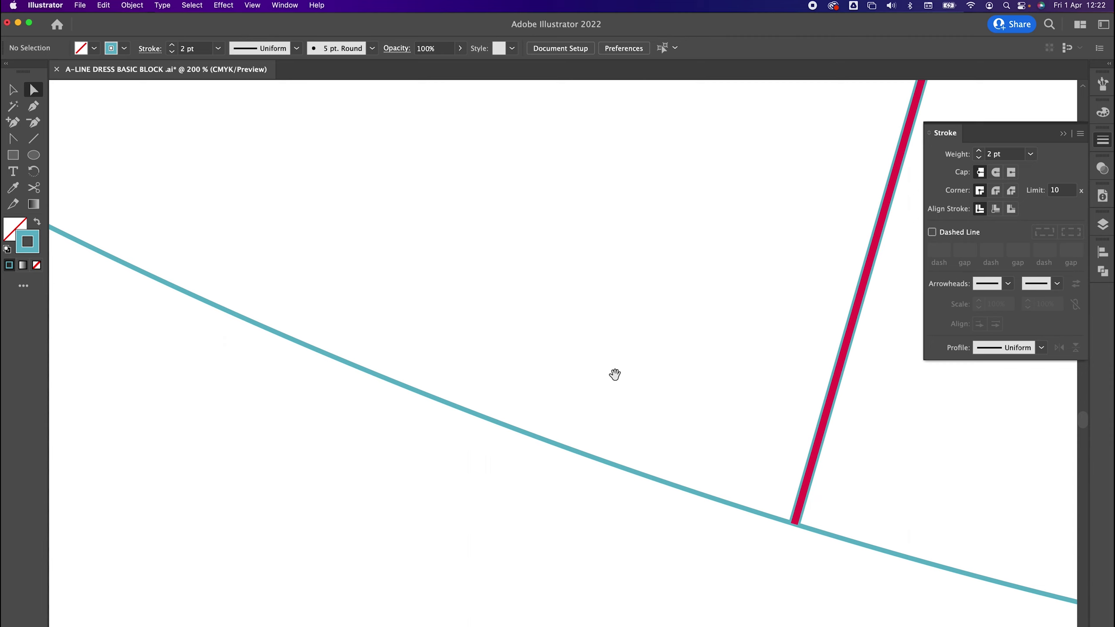
drag(691, 500, 412, 231)
click(539, 258)
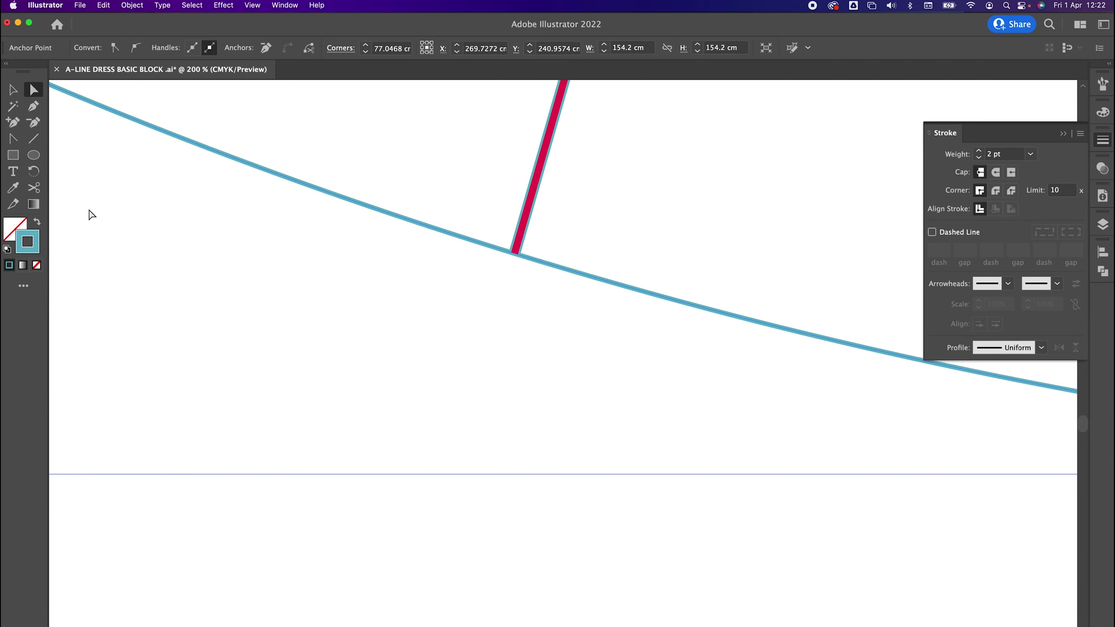
click(37, 190)
click(514, 253)
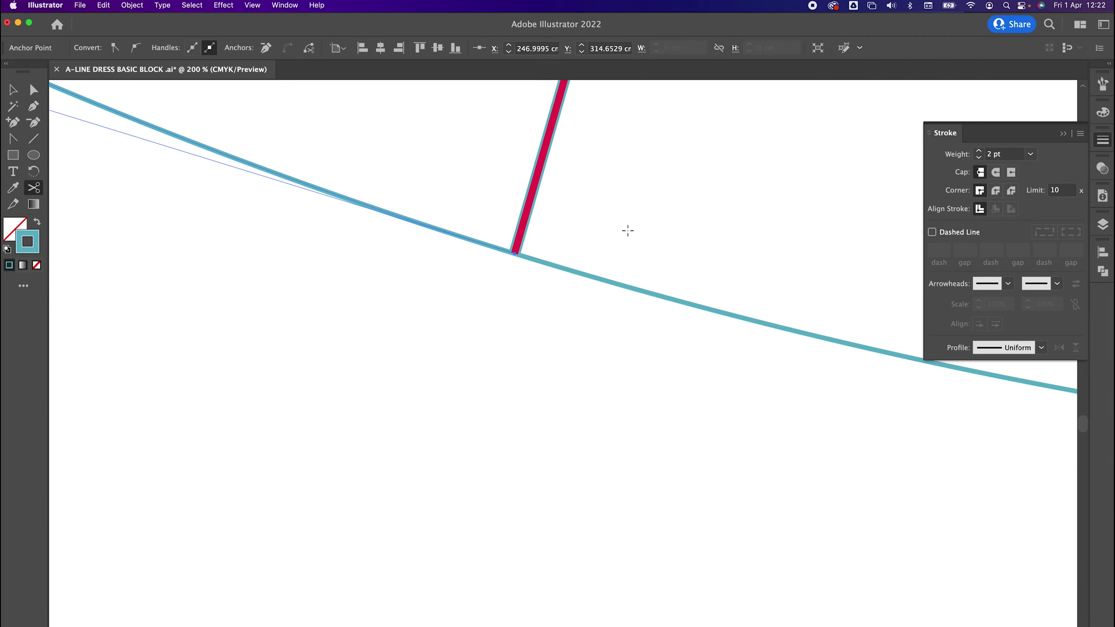
Step: Join the cut hem arc to the crimson block's side seams to make one closed outline for the lengthened front block
key(super+minus)
key(super+minus)
key(super+minus)
key(super+minus)
key(super+minus)
key(super+minus)
key(a)
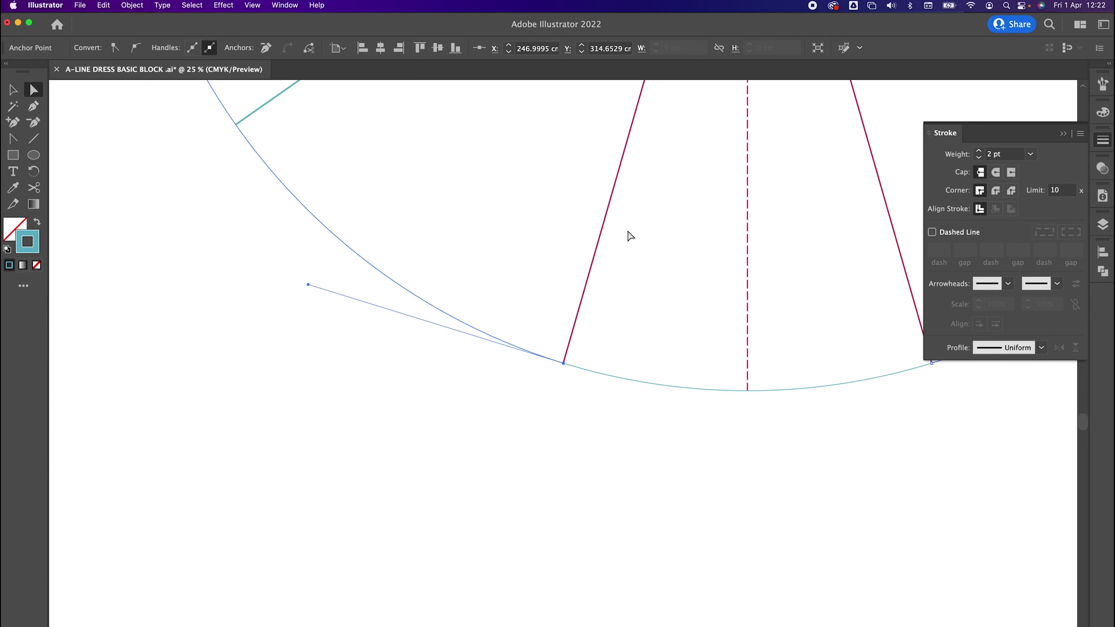
drag(741, 312, 328, 360)
click(516, 411)
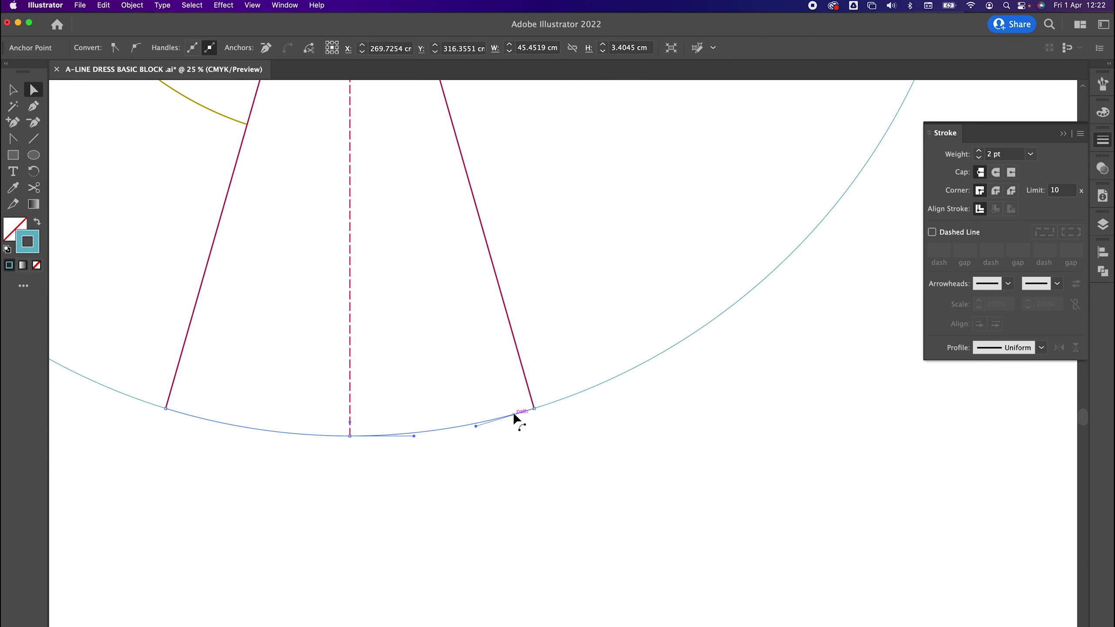
click(534, 409)
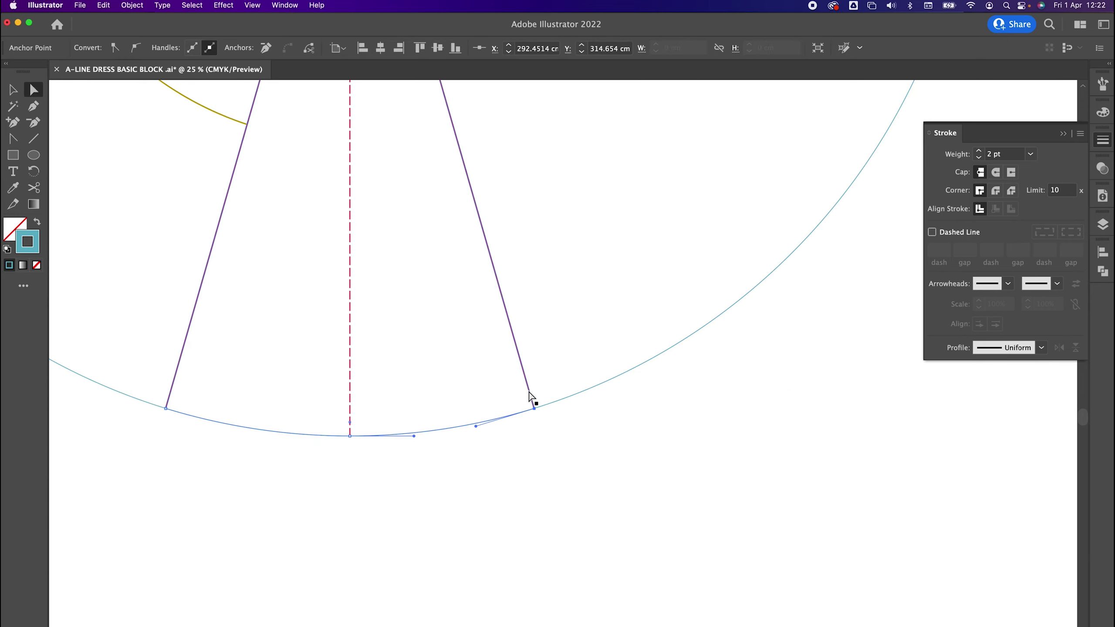
shift+click(530, 396)
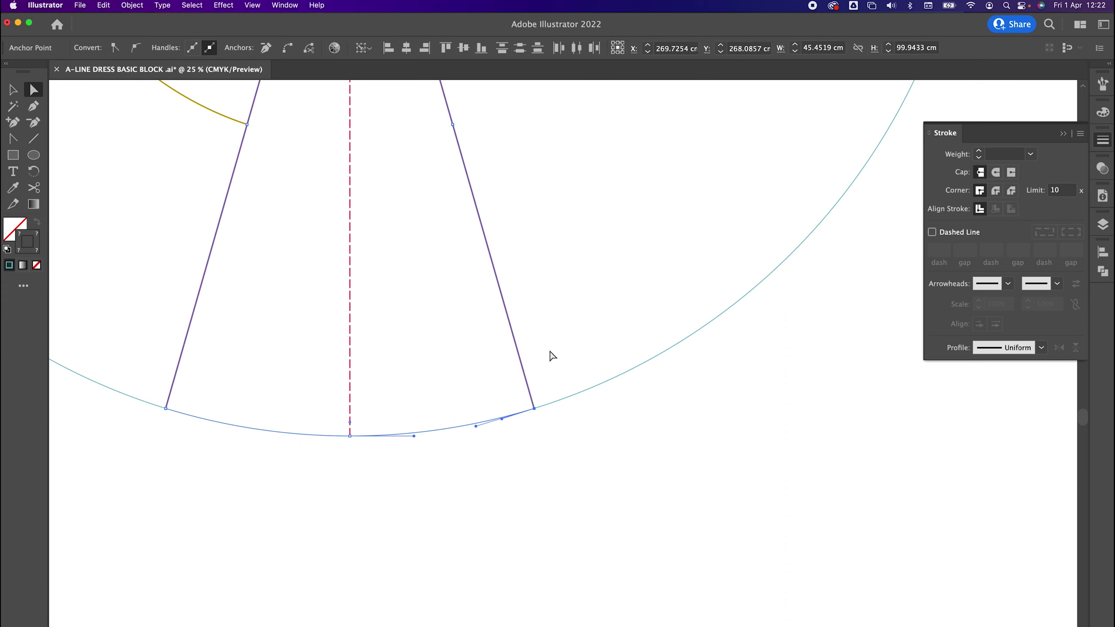
right_click(552, 327)
click(573, 412)
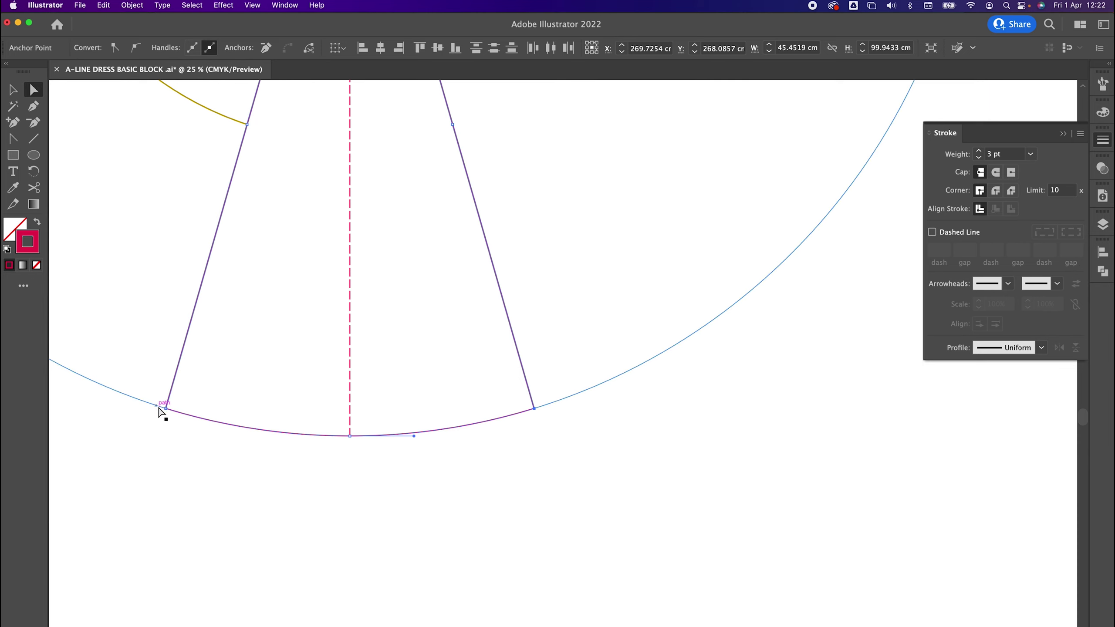
click(1103, 271)
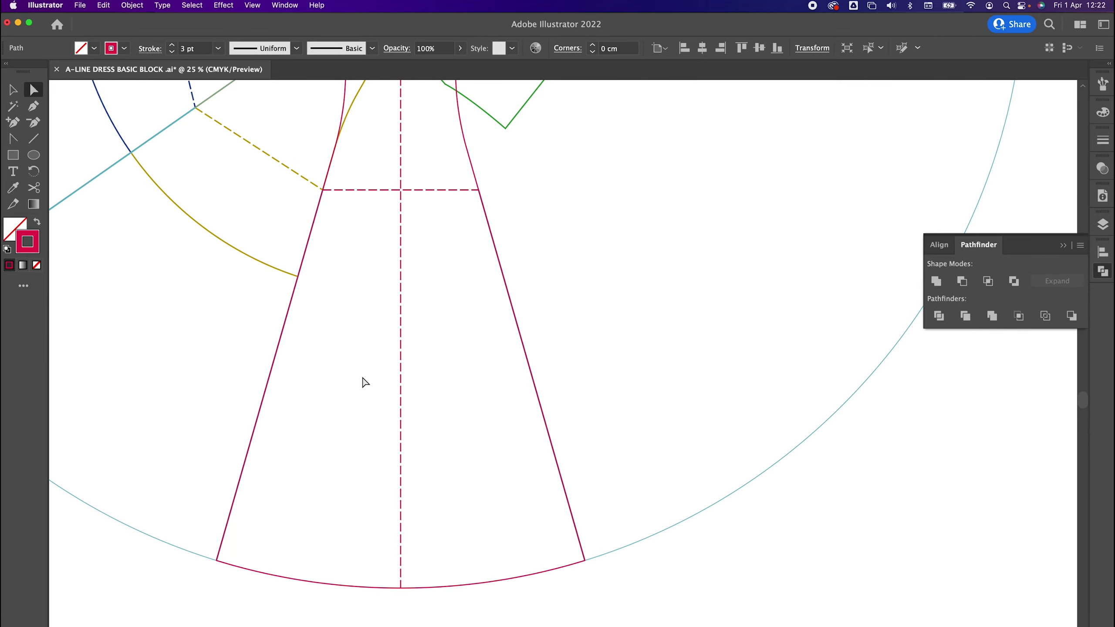
key(super+minus)
drag(537, 296, 597, 438)
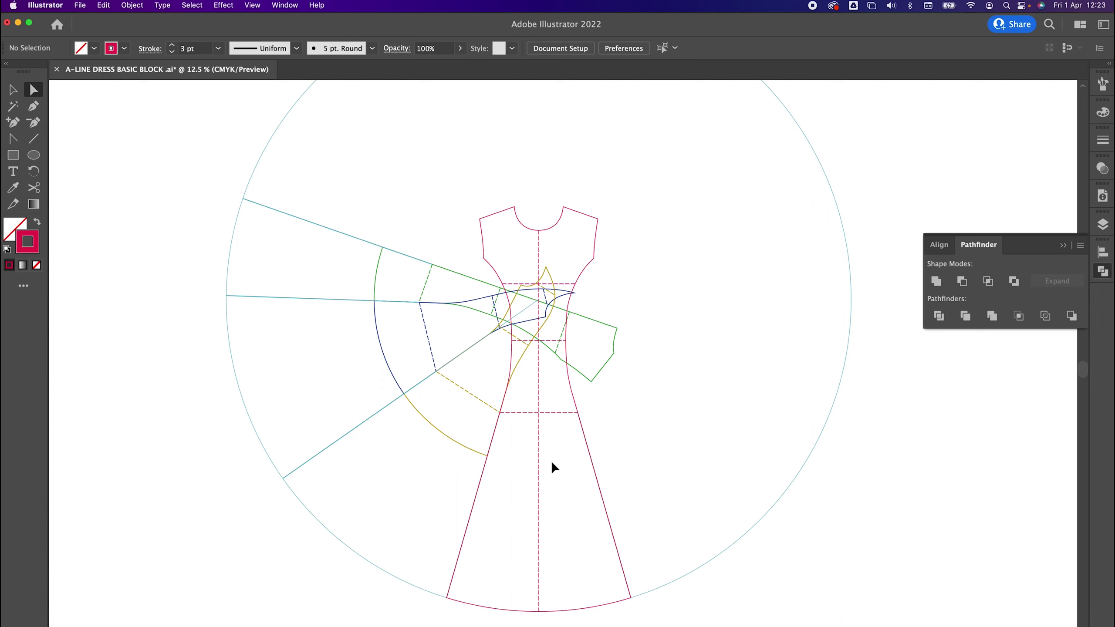
Step: Undo the front block's lengthening back to its short original hem, turquoise centre line and separate side lines
key(super+z)
key(super+z)
key(super+z)
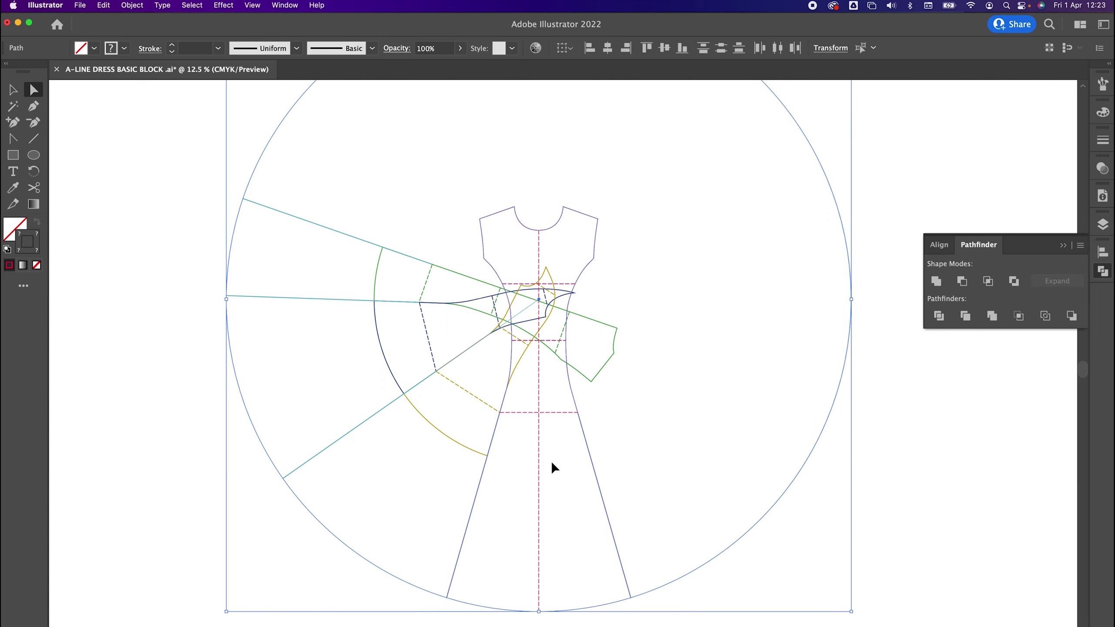
key(super+z)
key(super+z)
key(super+z)
key(super+z)
key(super+z)
key(super+z)
key(super+z)
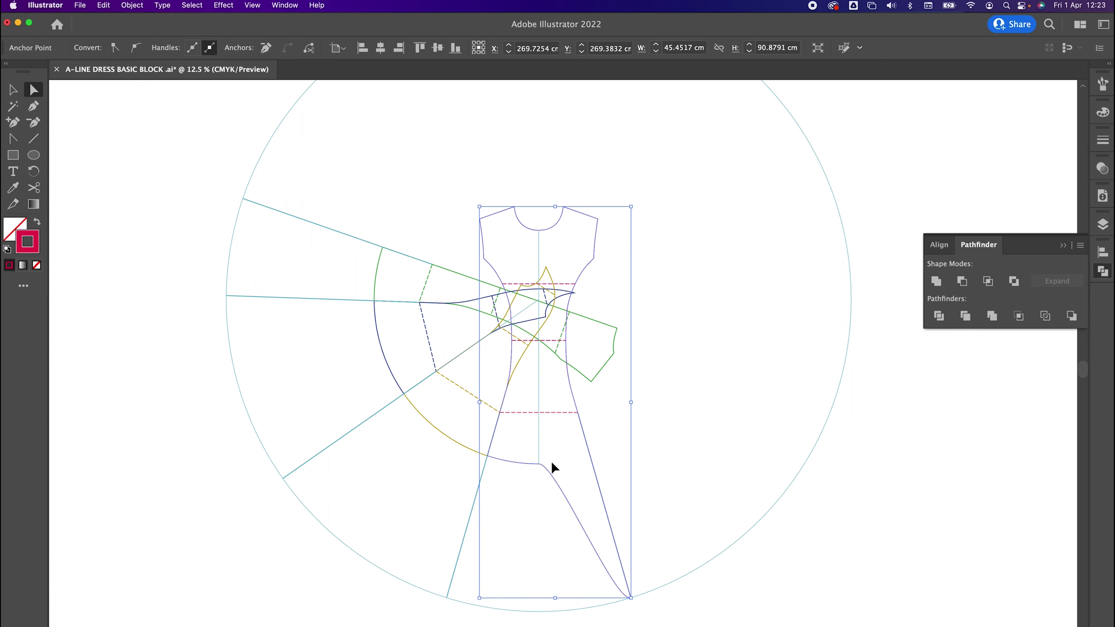
key(super+z)
click(550, 486)
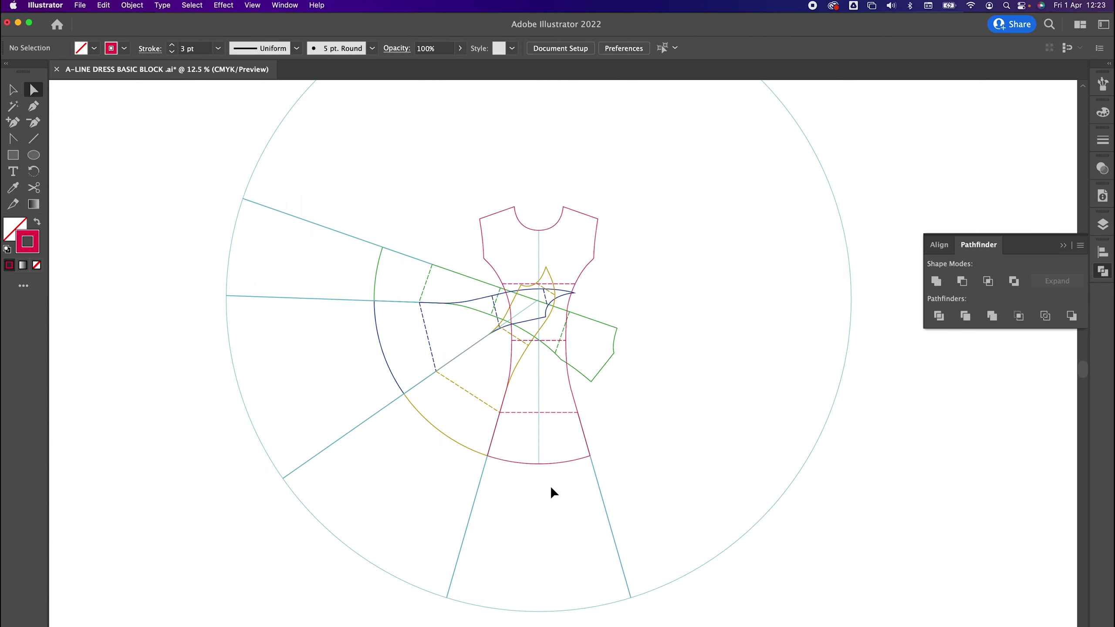
Step: Try to cut the large circle at the lower end of the right turquoise side line, and undo the cut
key(super+equal)
drag(551, 488, 533, 336)
key(super+equal)
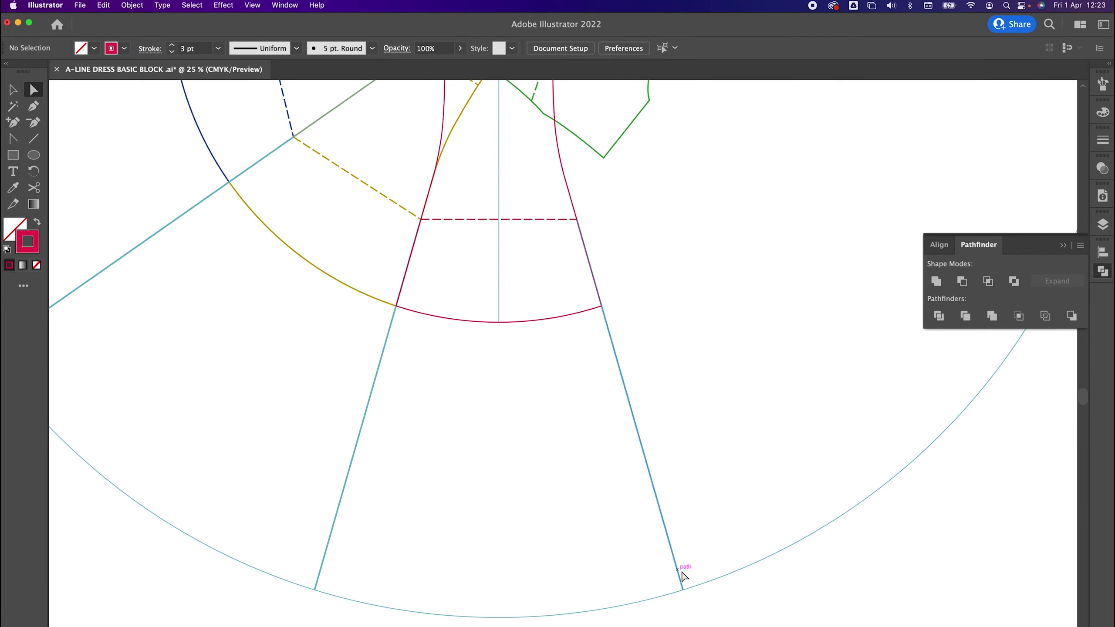
click(701, 587)
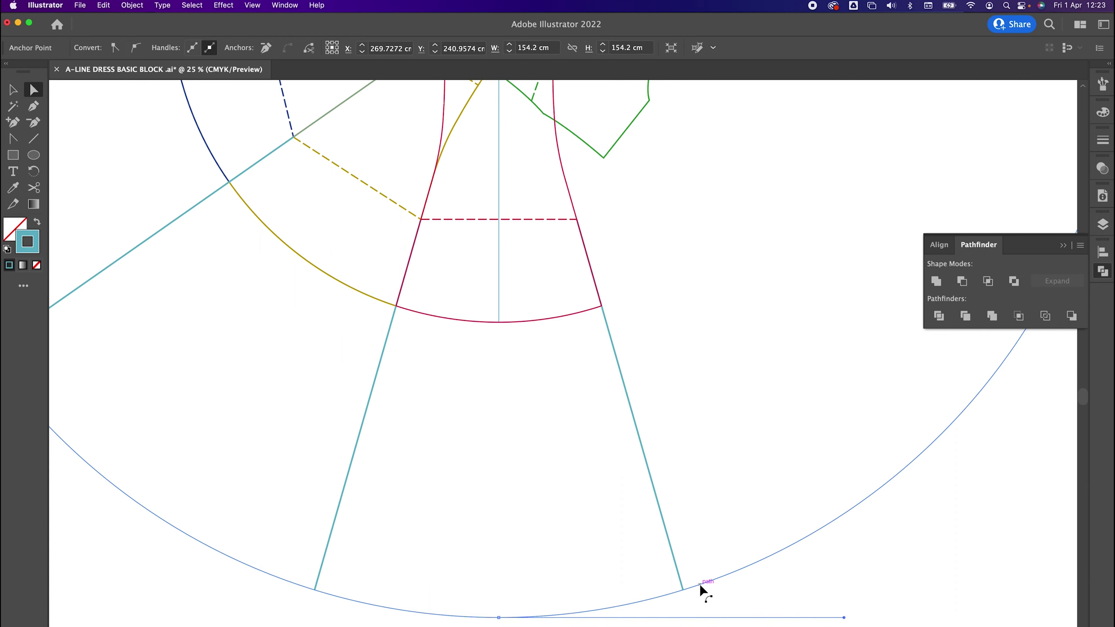
key(c)
click(684, 589)
key(super+z)
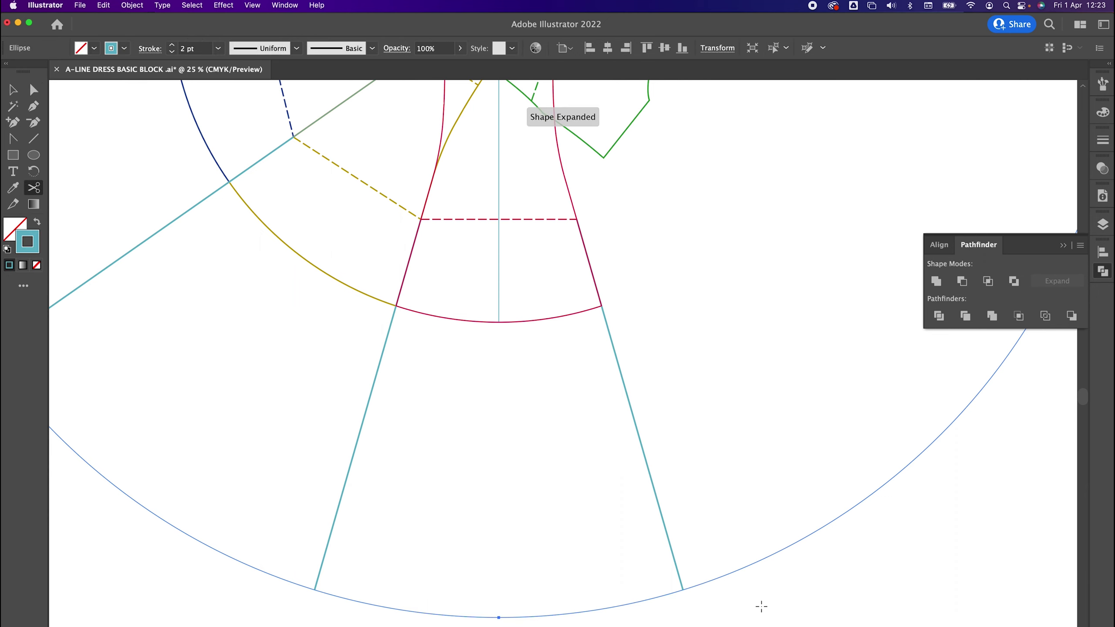
Step: Cut the large circle with Scissors where the front block's right turquoise side line meets it
key(a)
click(712, 620)
key(super+equal)
key(super+equal)
key(super+equal)
drag(709, 617, 406, 116)
click(578, 422)
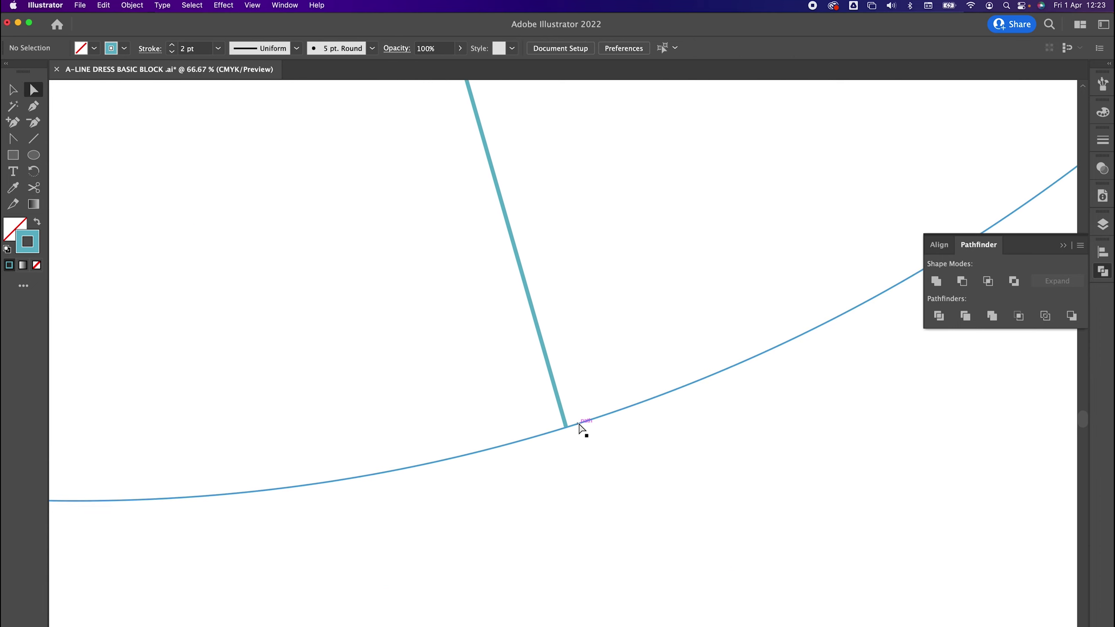
click(34, 190)
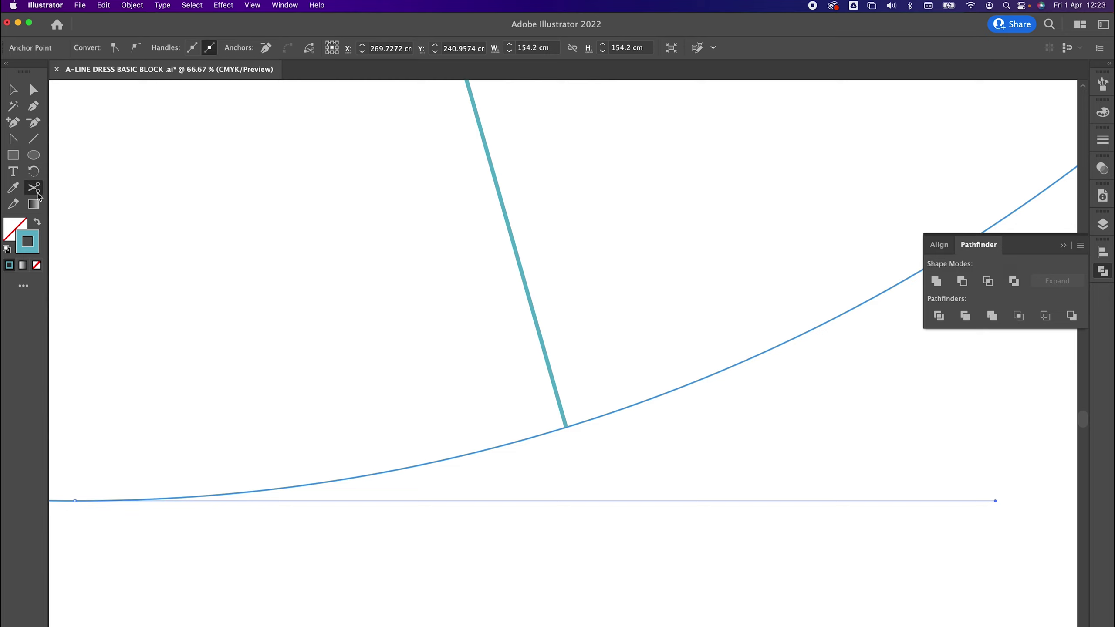
click(565, 430)
Step: Cut the large circle with Scissors where the front block's left turquoise side line meets it
scroll(614, 413, left, 10)
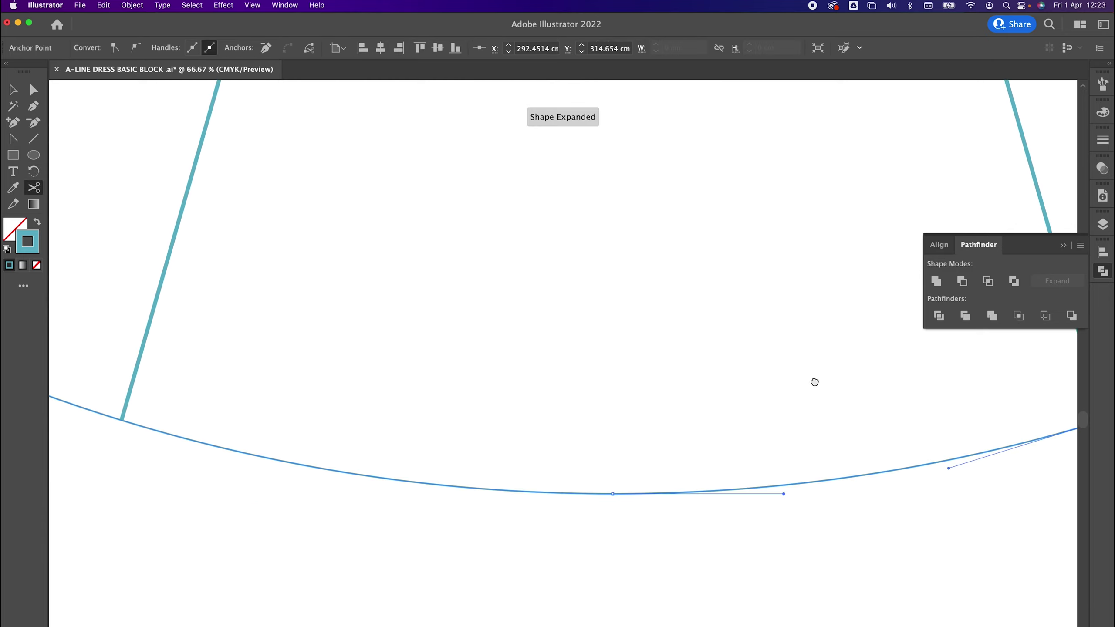
click(386, 433)
key(a)
click(488, 405)
Step: Delete the two turquoise side lines running from the front block's short hem down to the large circle
key(super+minus)
key(super+minus)
key(super+minus)
key(super+minus)
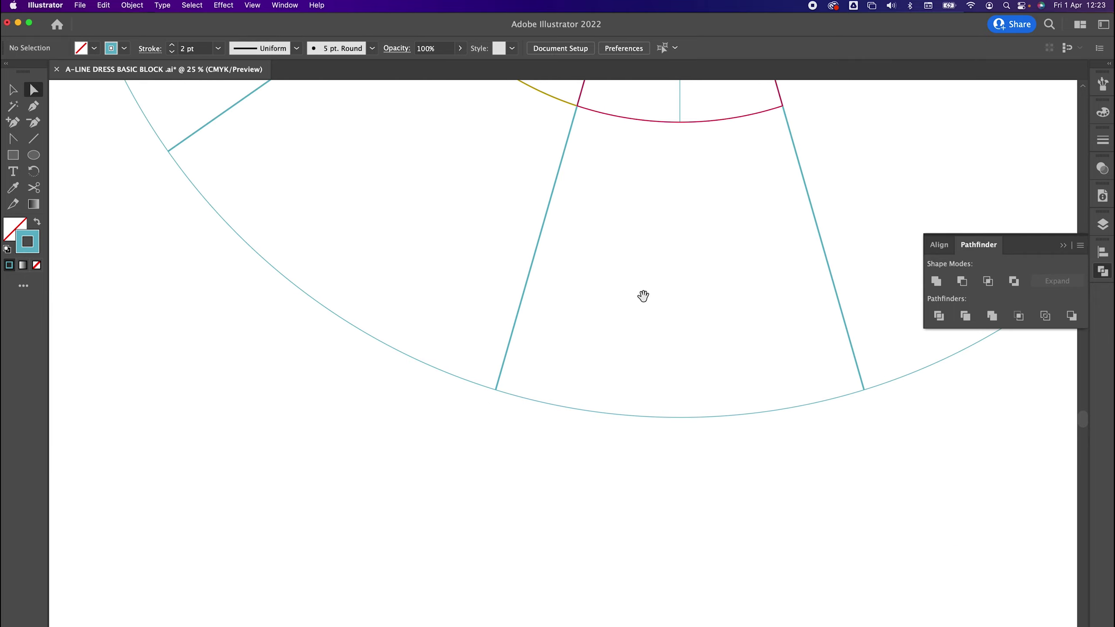
drag(642, 294, 470, 394)
drag(635, 232, 597, 331)
click(601, 330)
key(BackSpace)
click(370, 336)
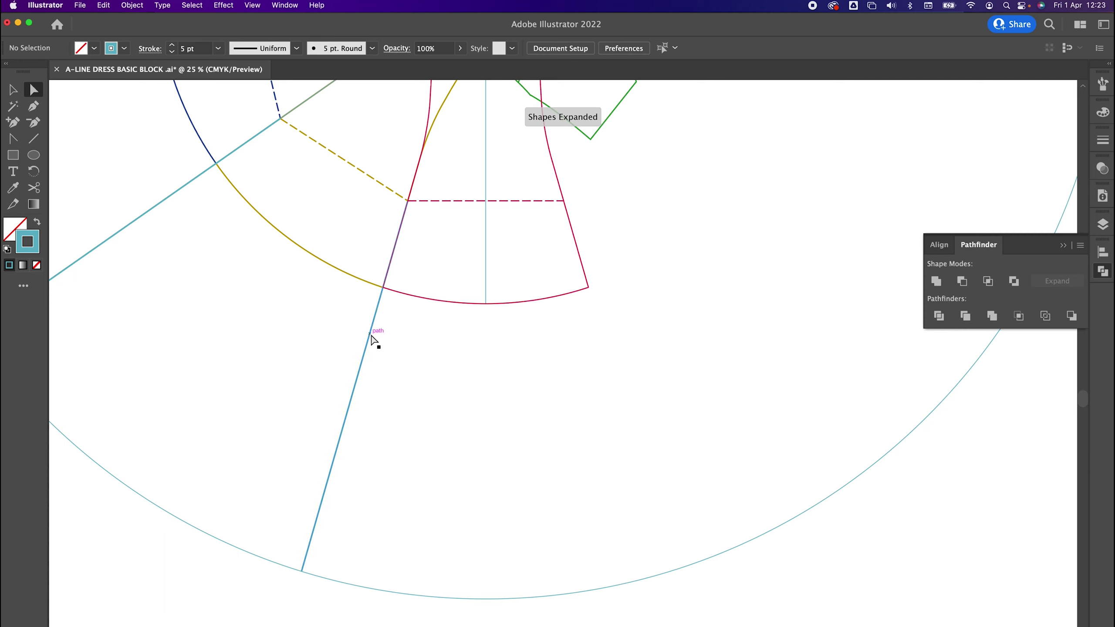
key(BackSpace)
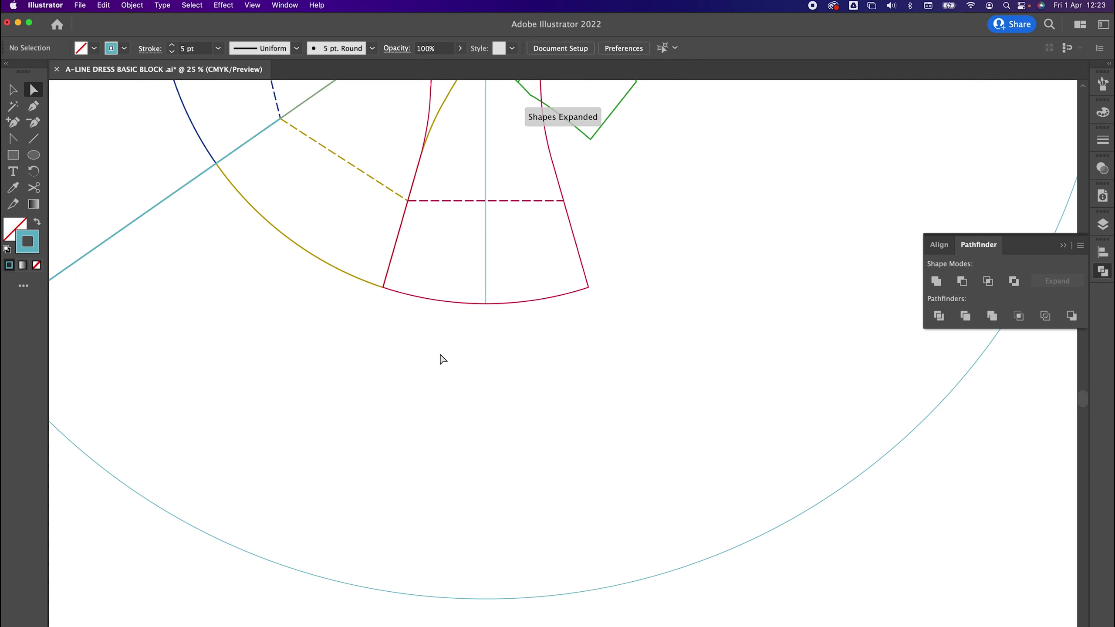
Step: Cut the crimson front block's outline with Scissors at both short hem corners and delete the short hem curve between them
click(544, 301)
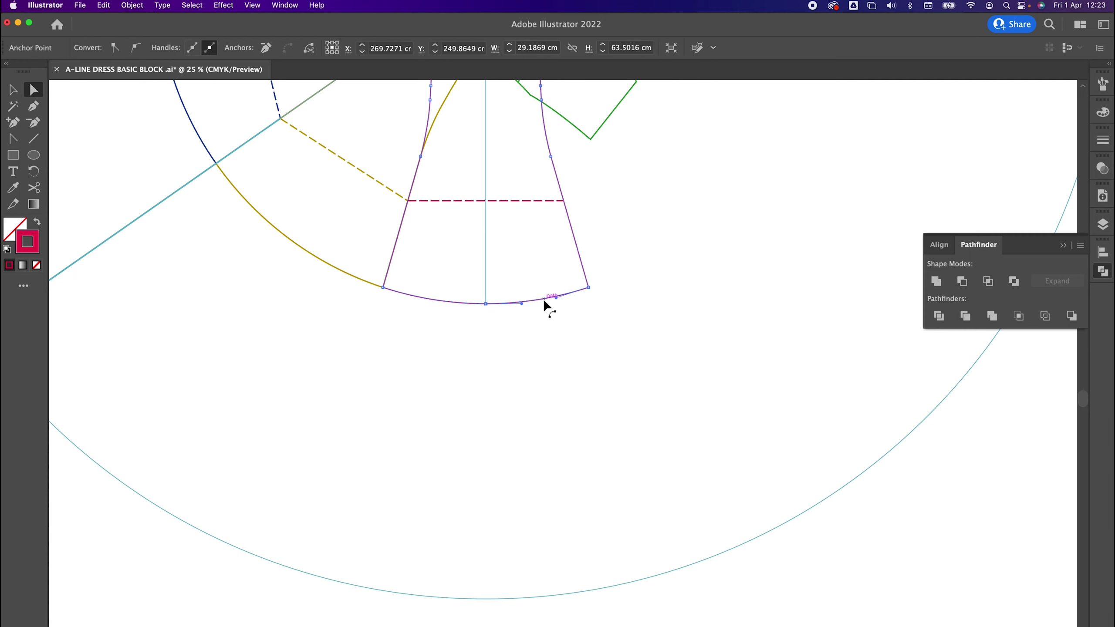
drag(538, 266, 539, 369)
click(34, 188)
click(381, 401)
click(587, 401)
key(a)
click(547, 404)
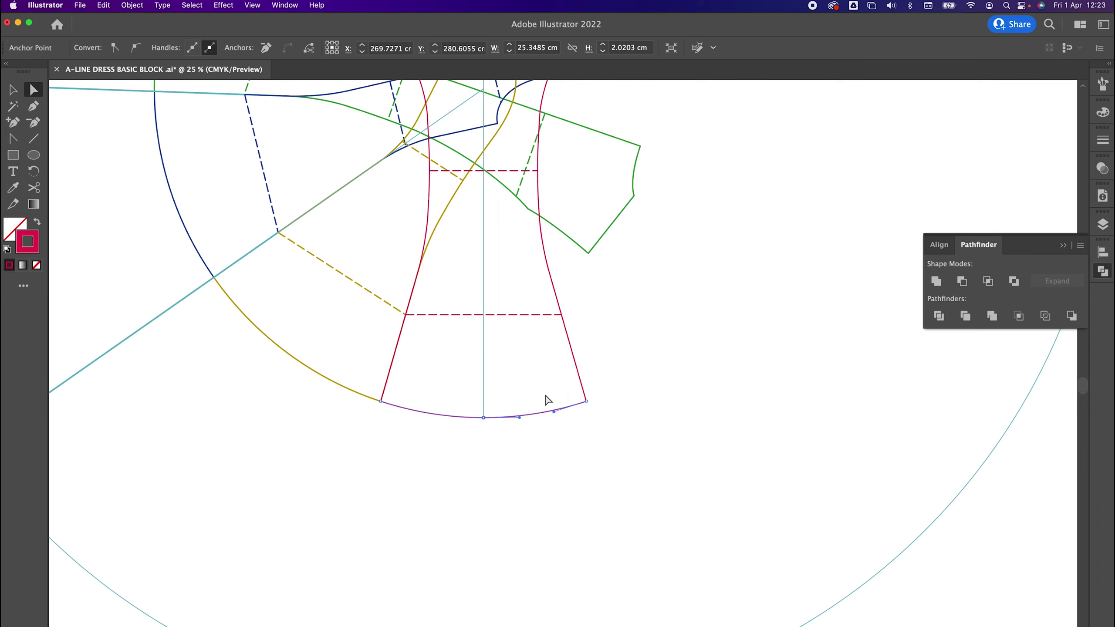
key(Delete)
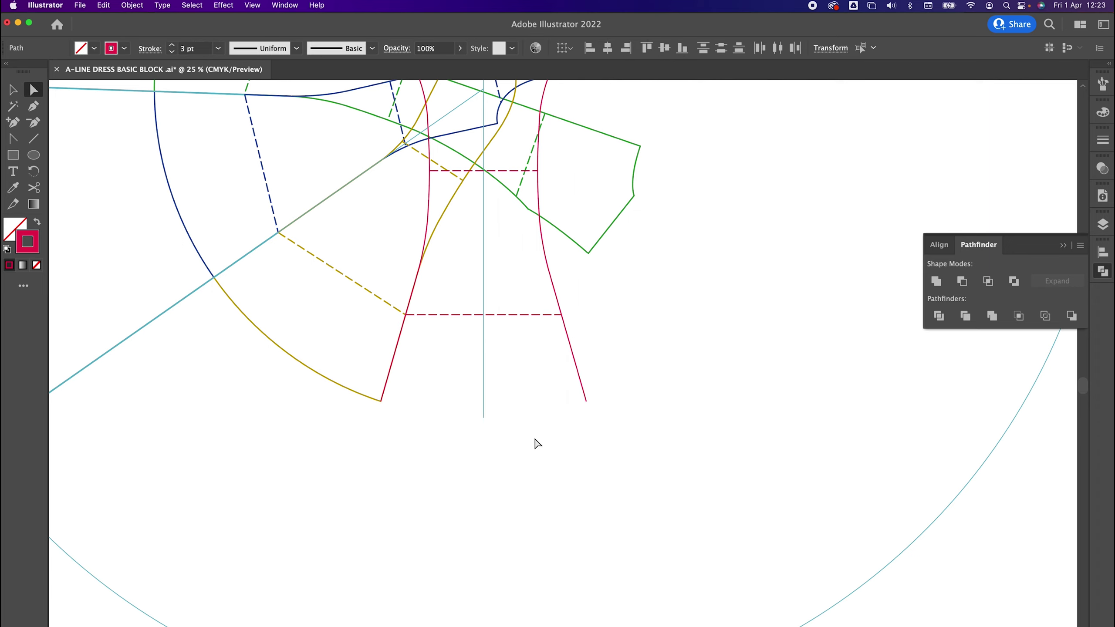
Step: Join the right end of the cut large-circle arc to the open right side seam of the crimson front block
scroll(627, 515, down, 5)
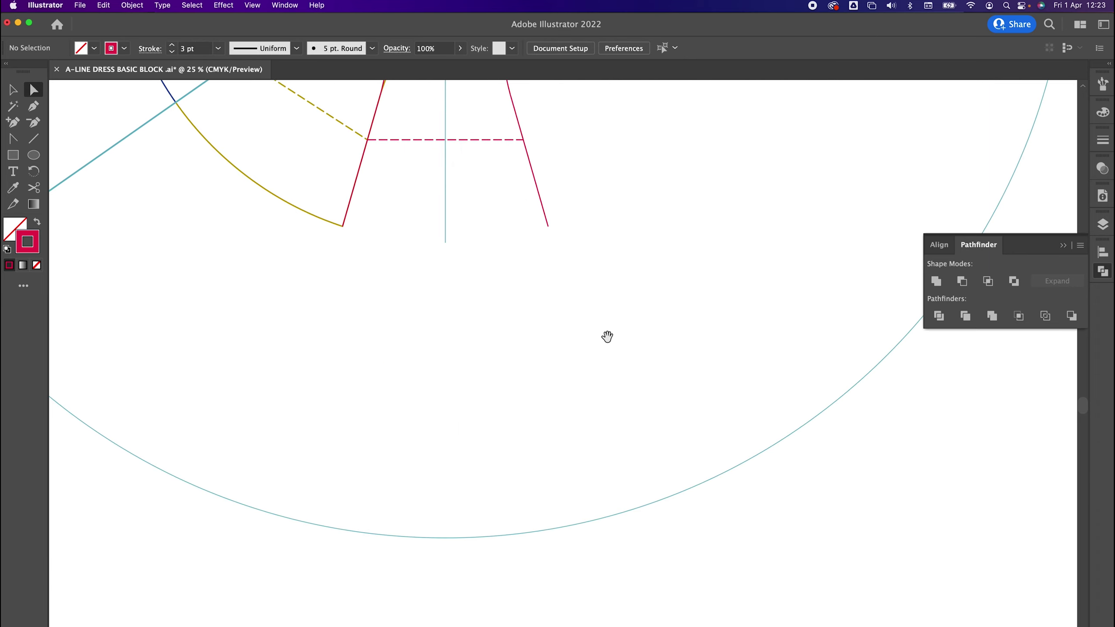
click(559, 525)
click(629, 511)
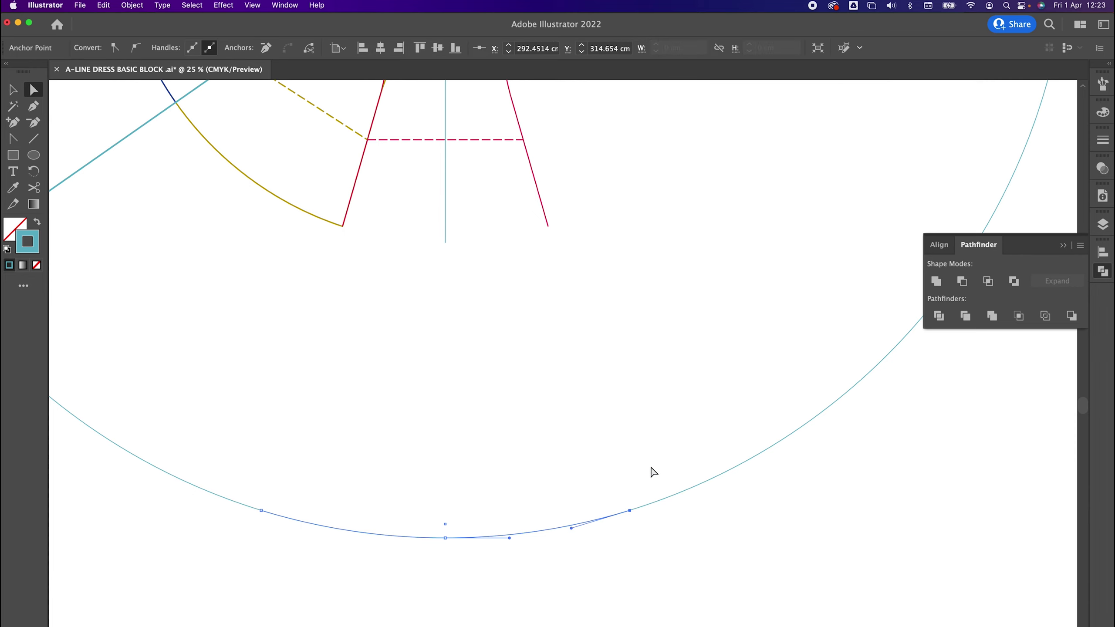
shift+click(548, 226)
right_click(601, 254)
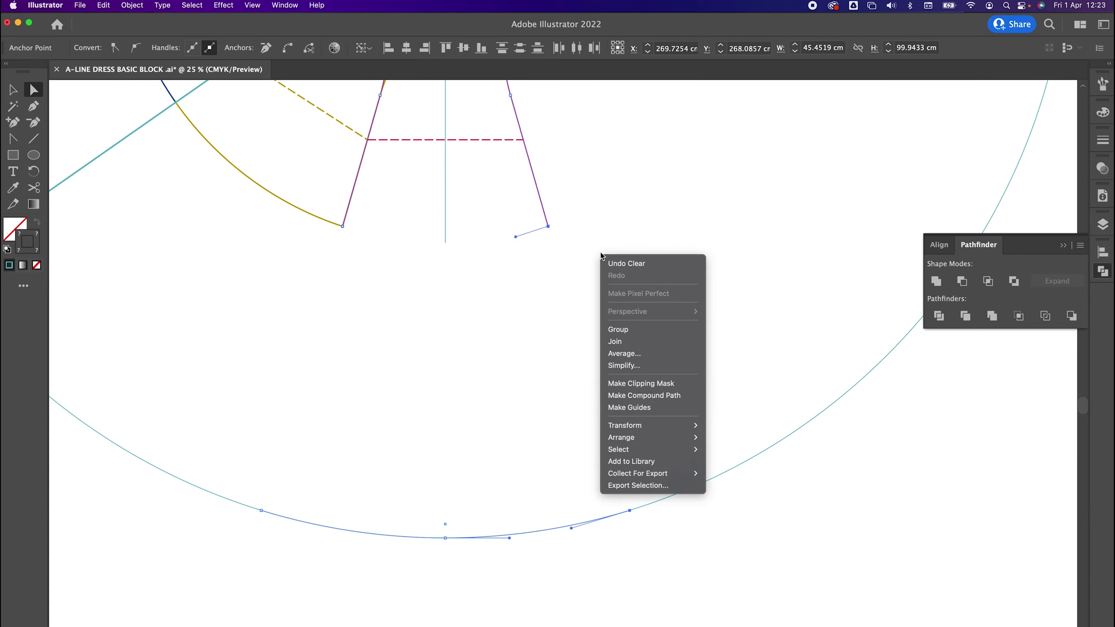
click(626, 342)
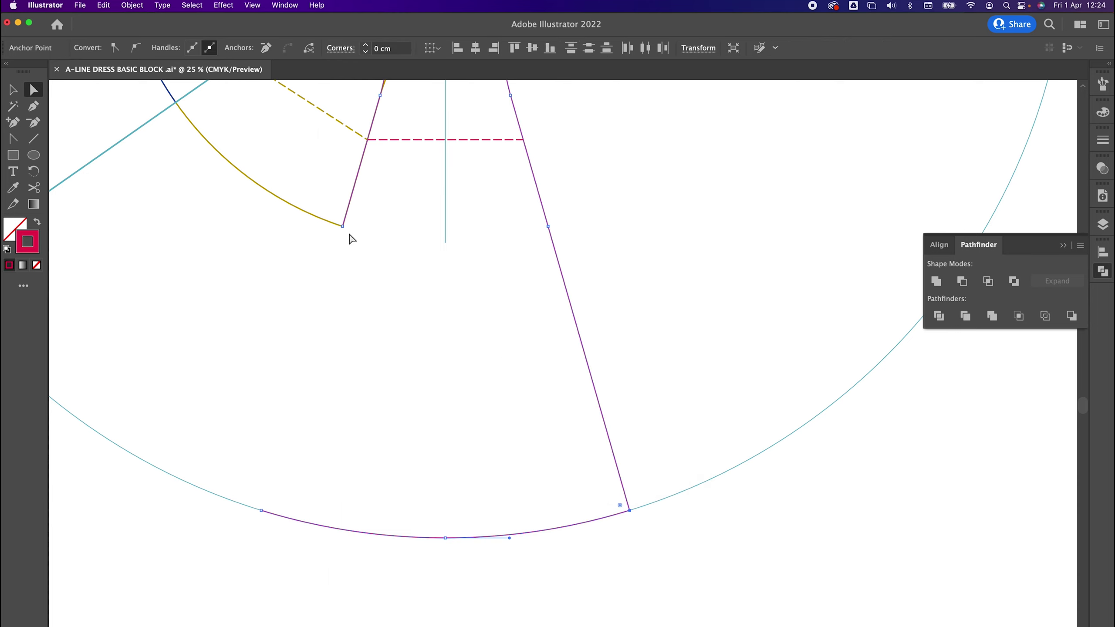
Step: Close the lengthened front block outline along its left side by uniting the shape
drag(613, 245, 519, 342)
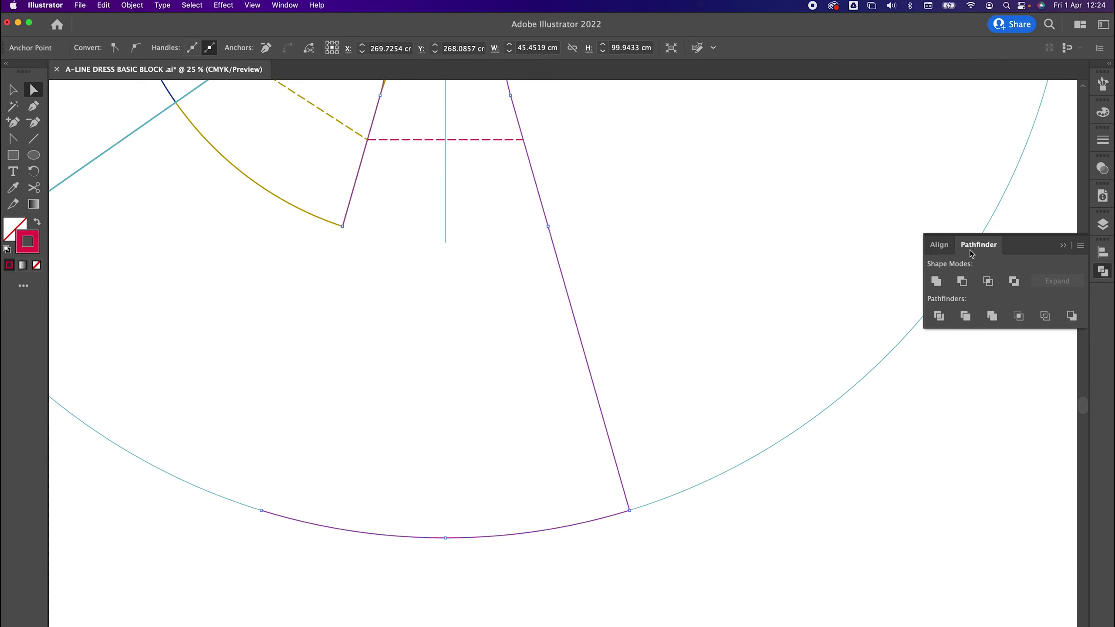
click(936, 281)
click(382, 395)
Step: Extend the front block's centre line to the new hem curve and copy the crimson dashed line style onto it
drag(396, 350, 574, 463)
mouse_move(622, 362)
mouse_down()
mouse_move(623, 623)
mouse_move(630, 584)
mouse_move(625, 596)
mouse_up()
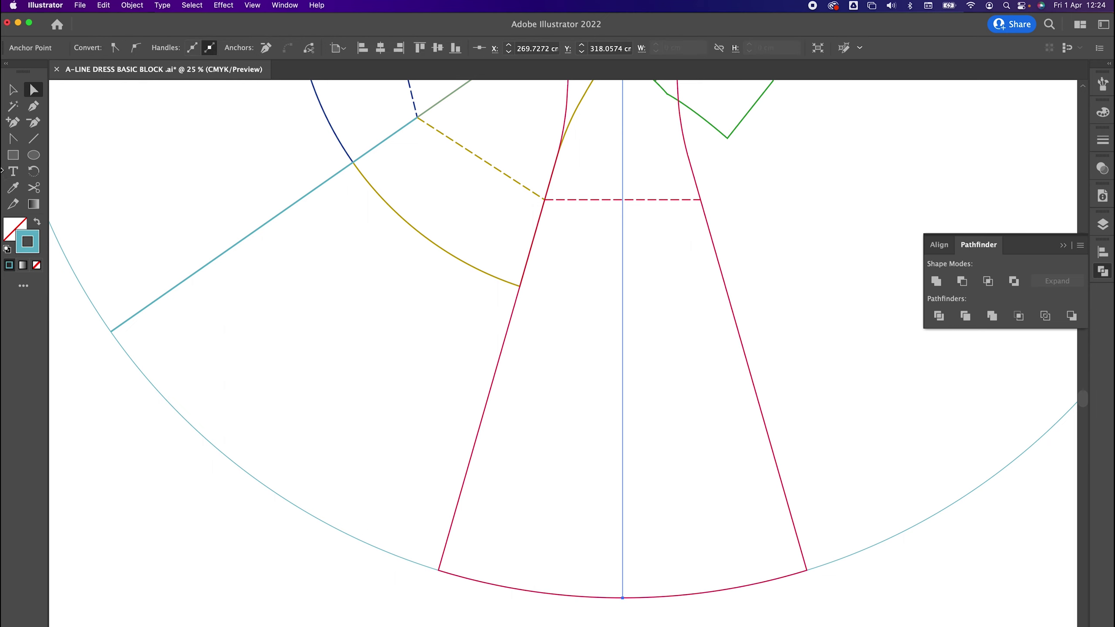
click(13, 188)
click(598, 200)
key(a)
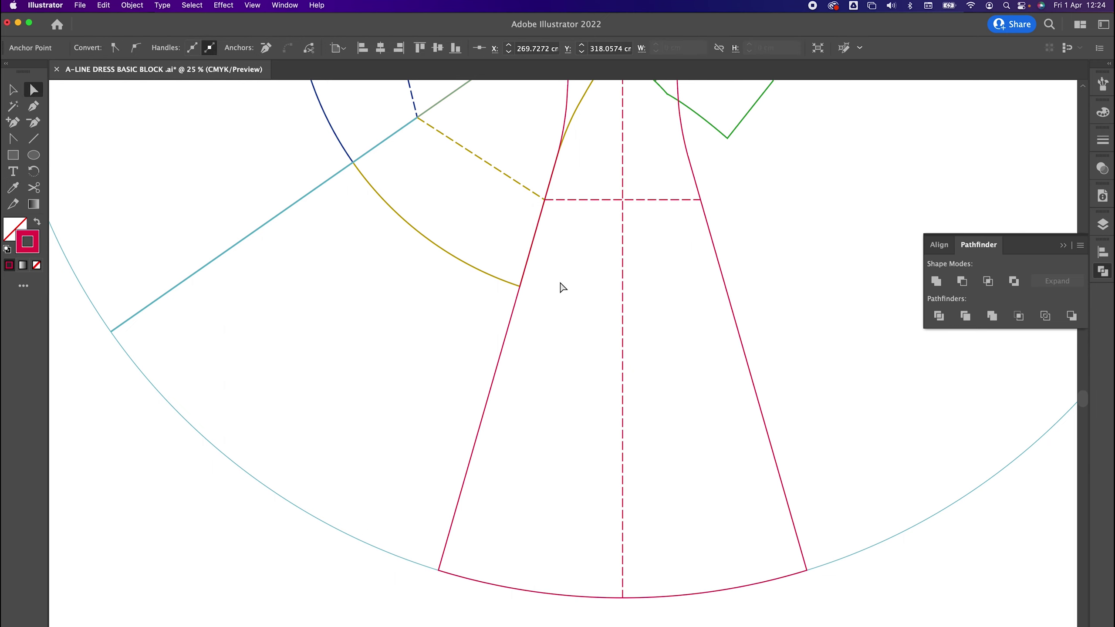
Step: Select the lengthened crimson front block group and lock it
click(560, 282)
drag(563, 287, 565, 319)
click(587, 233)
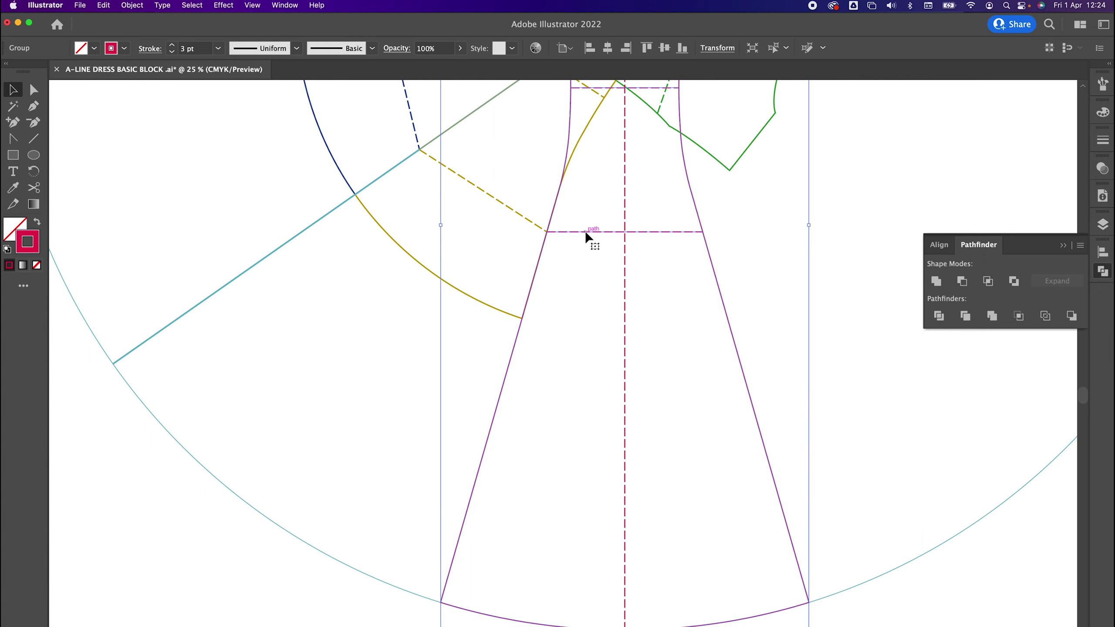
drag(584, 266, 553, 426)
key(super+minus)
click(697, 380)
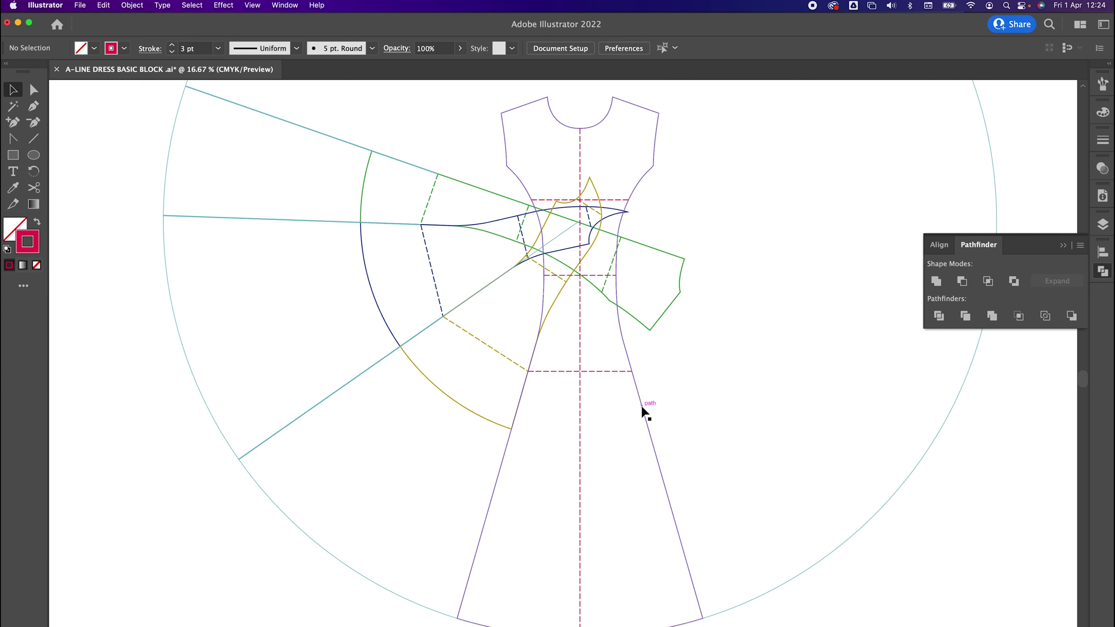
click(587, 131)
click(131, 5)
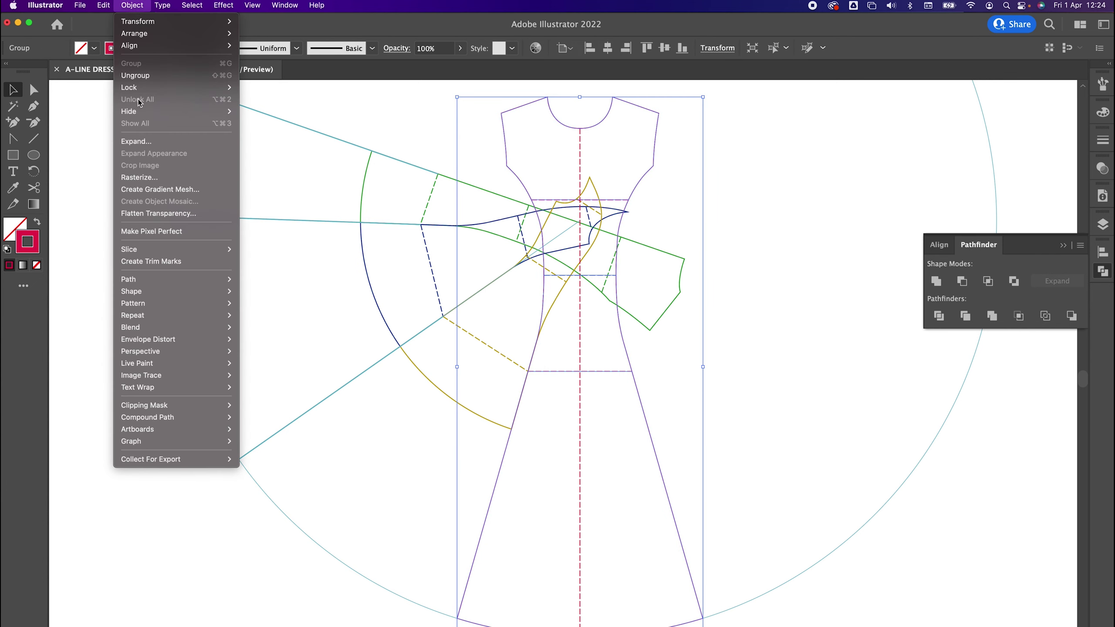
mouse_move(150, 93)
click(274, 90)
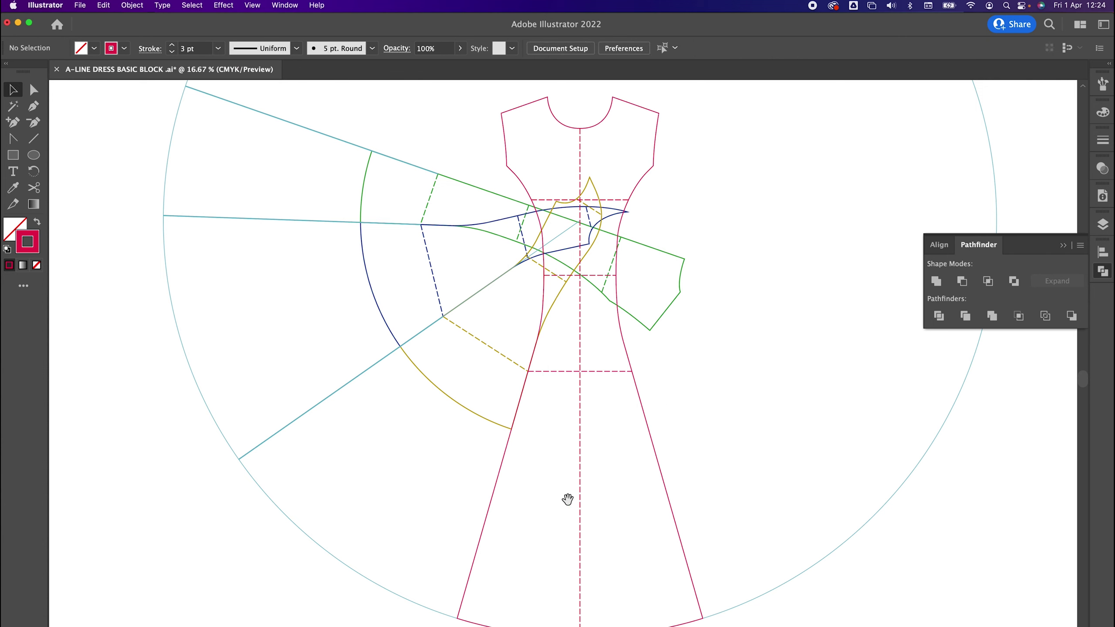
scroll(579, 491, down, 3)
scroll(579, 492, left, 3)
drag(673, 387, 583, 478)
drag(630, 437, 689, 456)
drag(735, 379, 674, 455)
drag(731, 316, 696, 381)
drag(664, 322, 729, 395)
drag(696, 466, 739, 487)
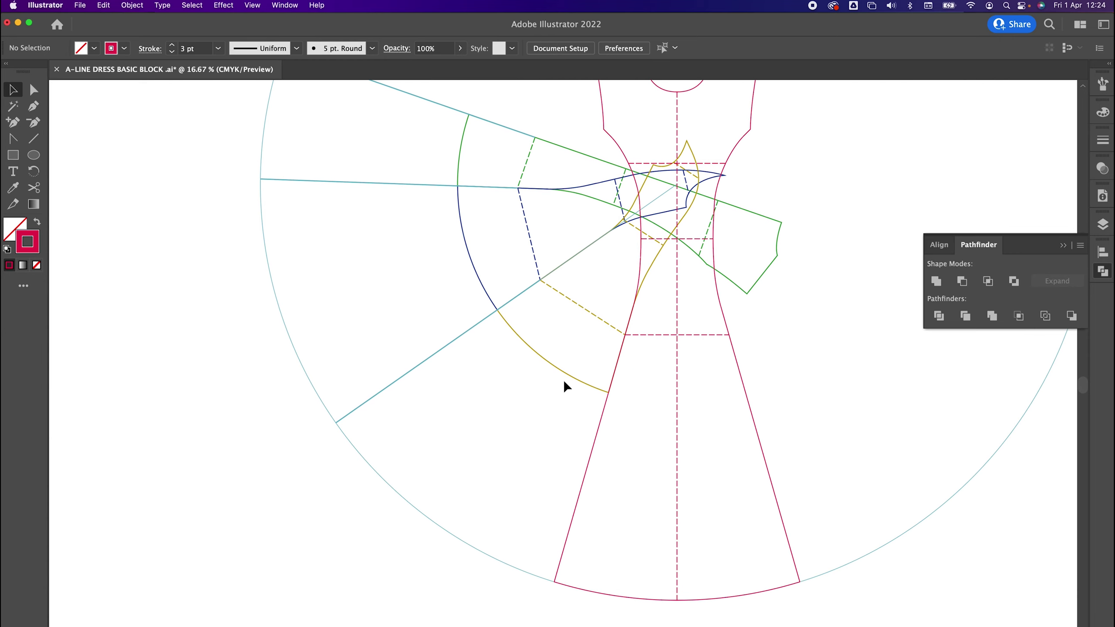
Step: Select the mustard block group and bring it to the front of the stacking order
key(a)
key(v)
click(554, 366)
drag(573, 349, 559, 393)
click(560, 393)
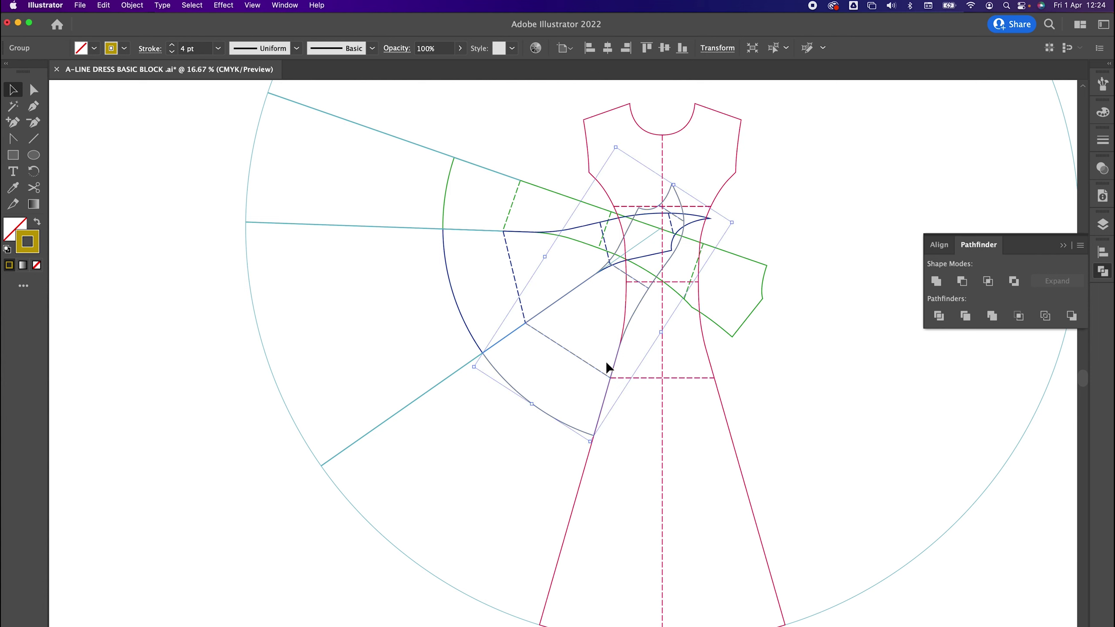
click(540, 387)
click(526, 399)
click(132, 5)
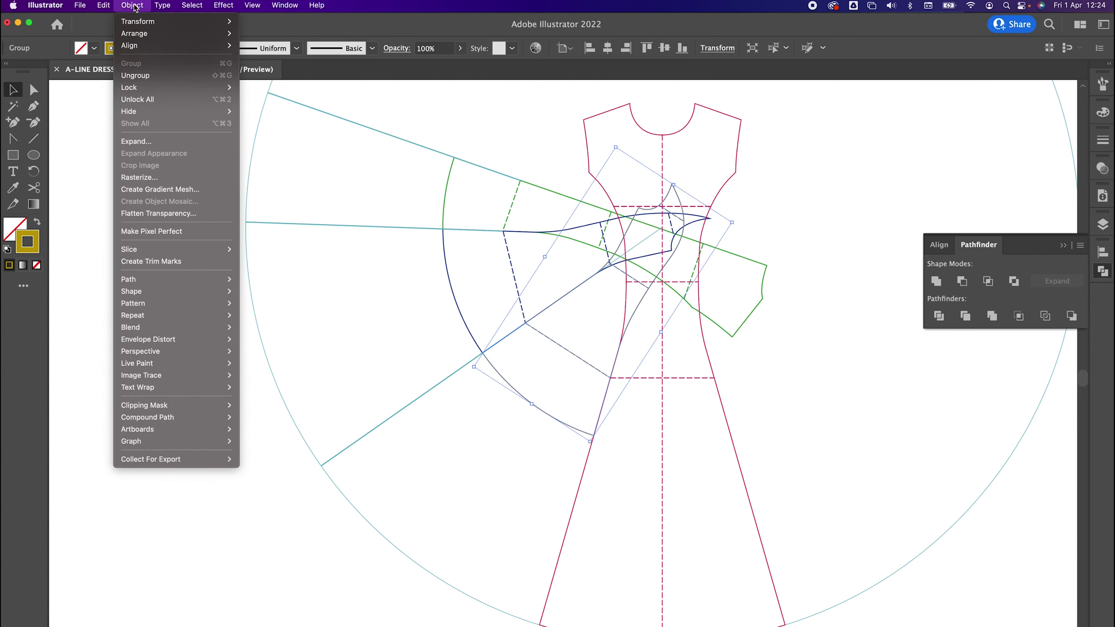
mouse_move(136, 33)
click(263, 33)
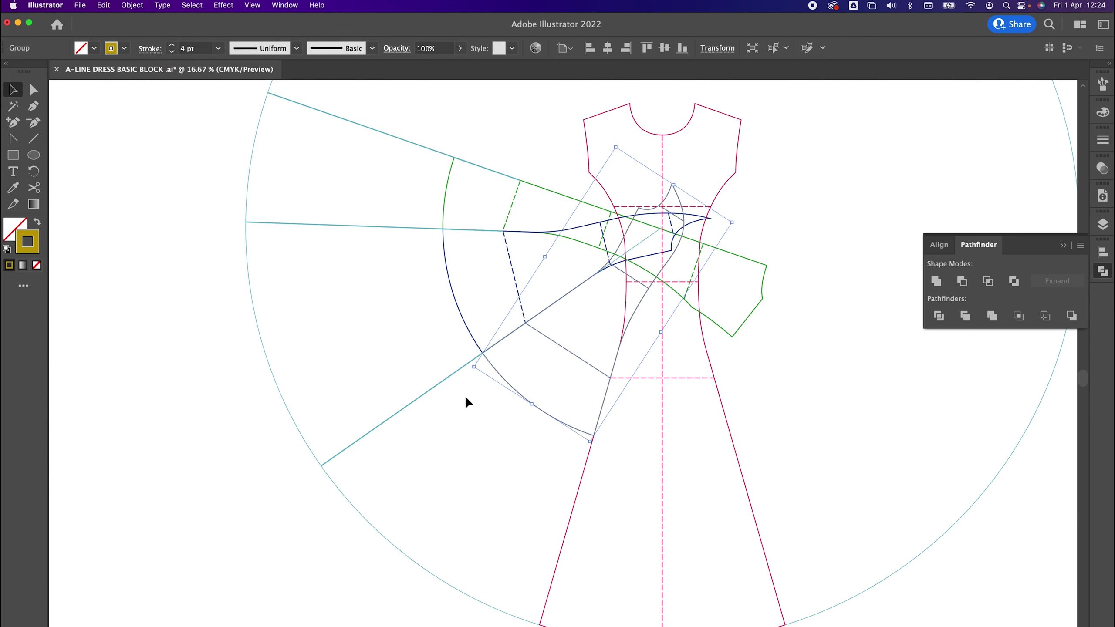
click(515, 444)
Step: Cut the mustard block's outline with Scissors at both short hem corners and delete the short hem curve
scroll(511, 445, up, 2)
scroll(527, 388, down, 3)
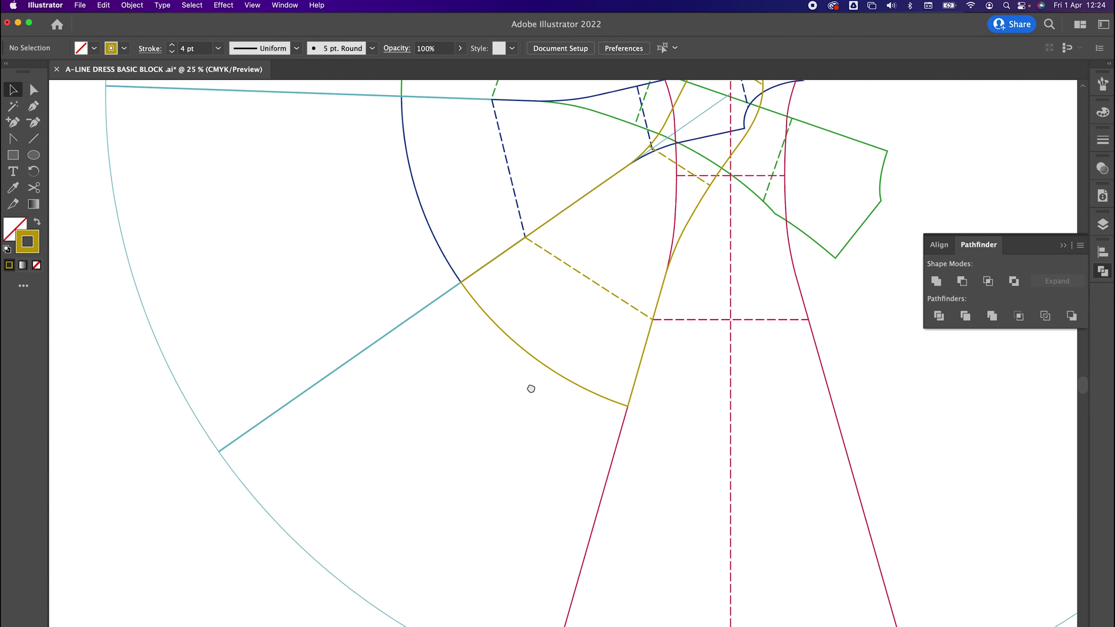
click(38, 93)
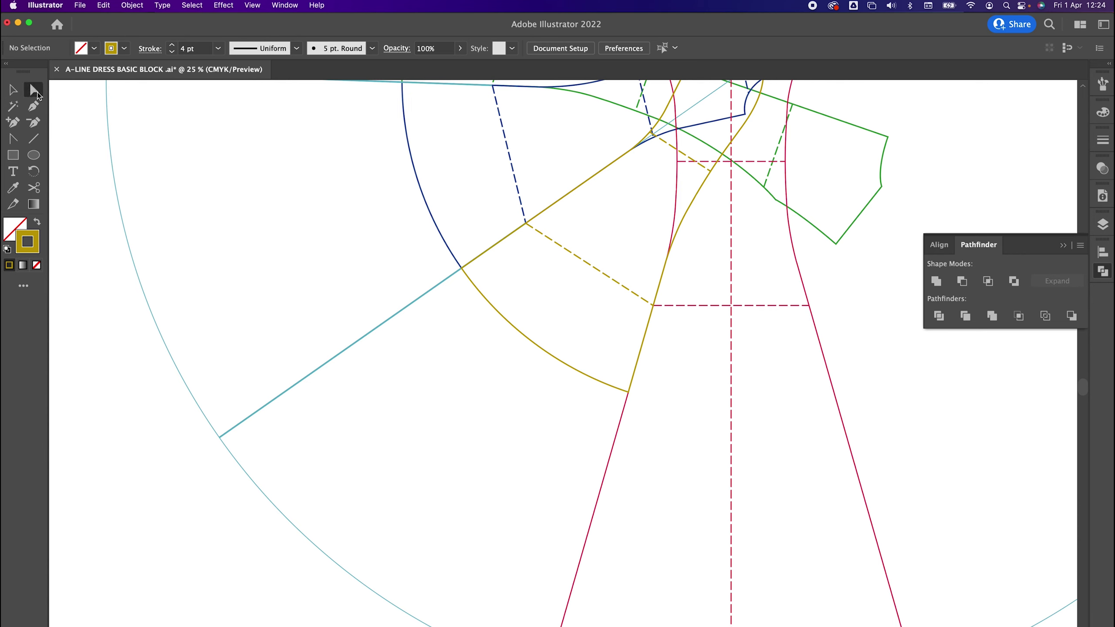
click(34, 184)
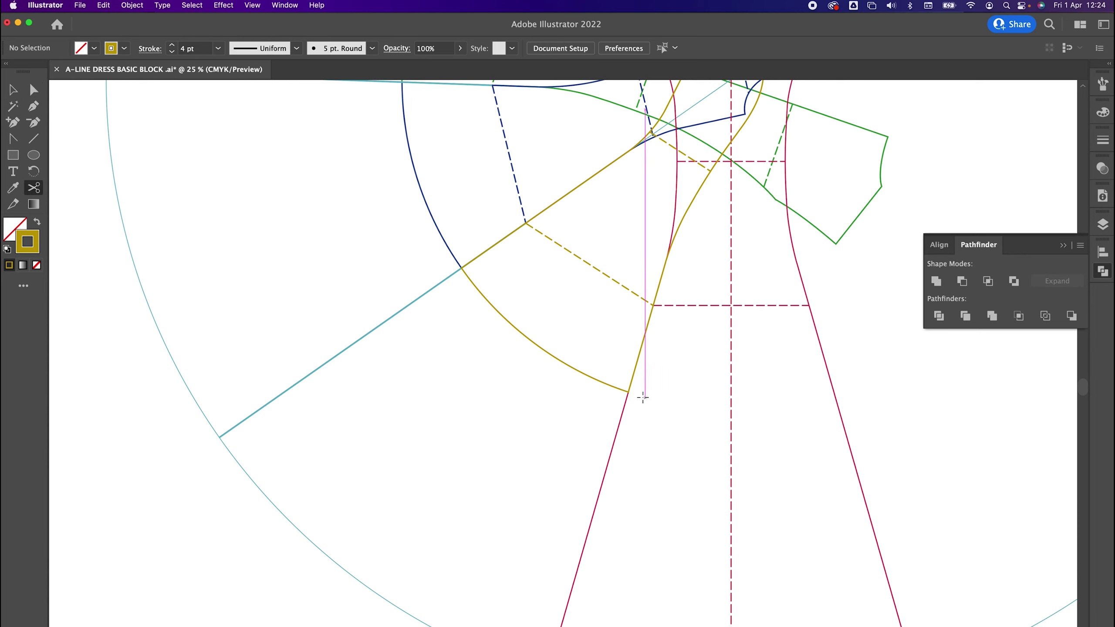
click(627, 391)
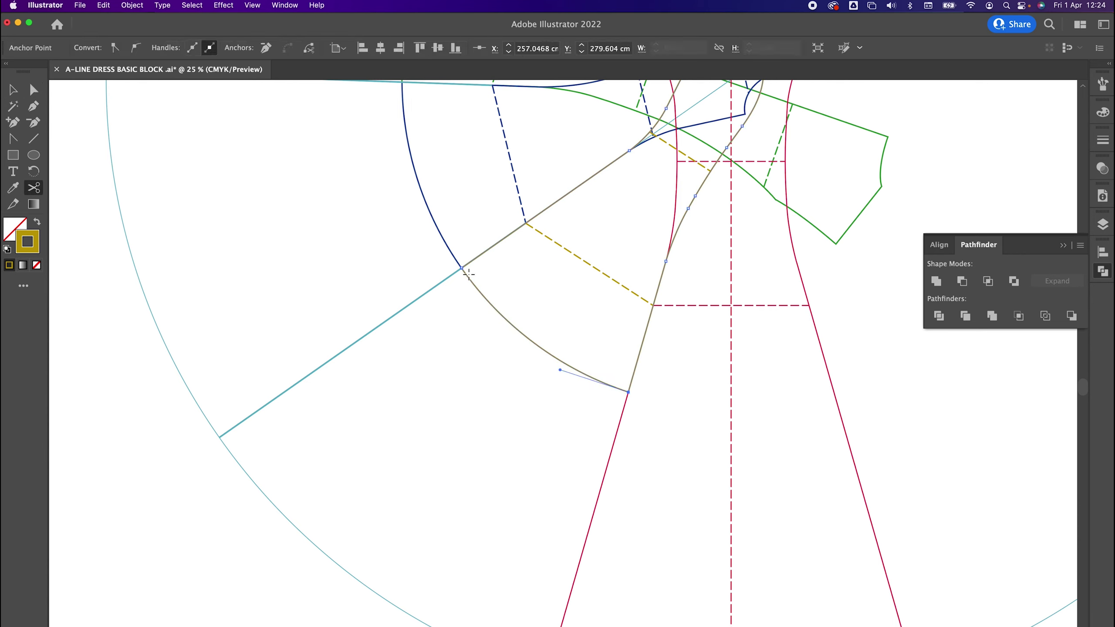
click(34, 89)
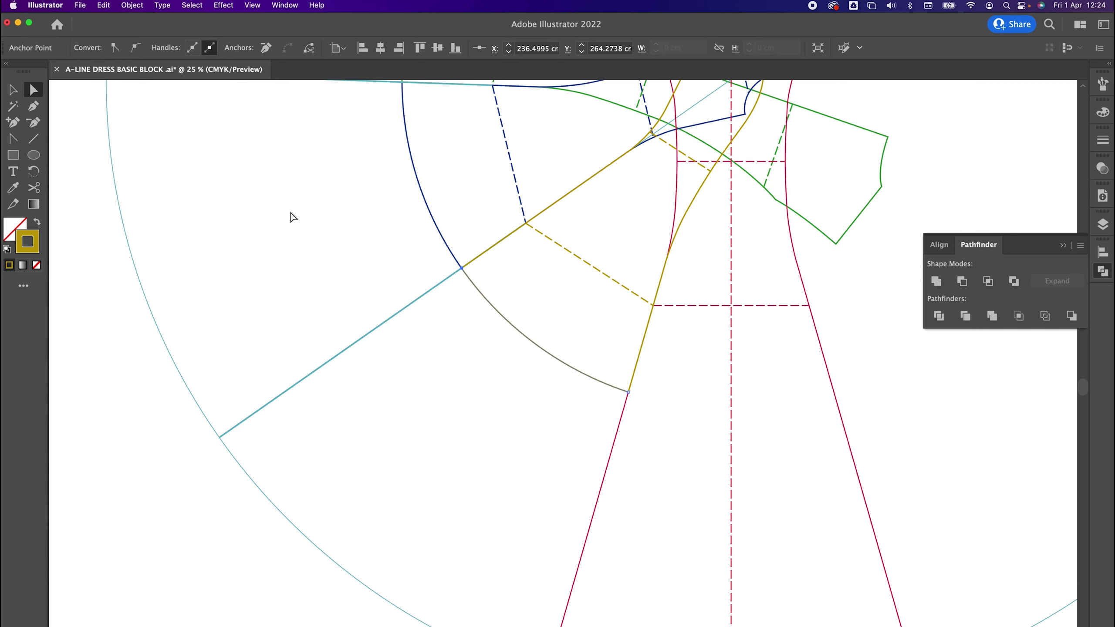
drag(561, 310, 523, 359)
key(Delete)
key(Delete)
Step: Cut the large circle with Scissors where the mustard block's left turquoise side line meets it
drag(499, 408, 552, 343)
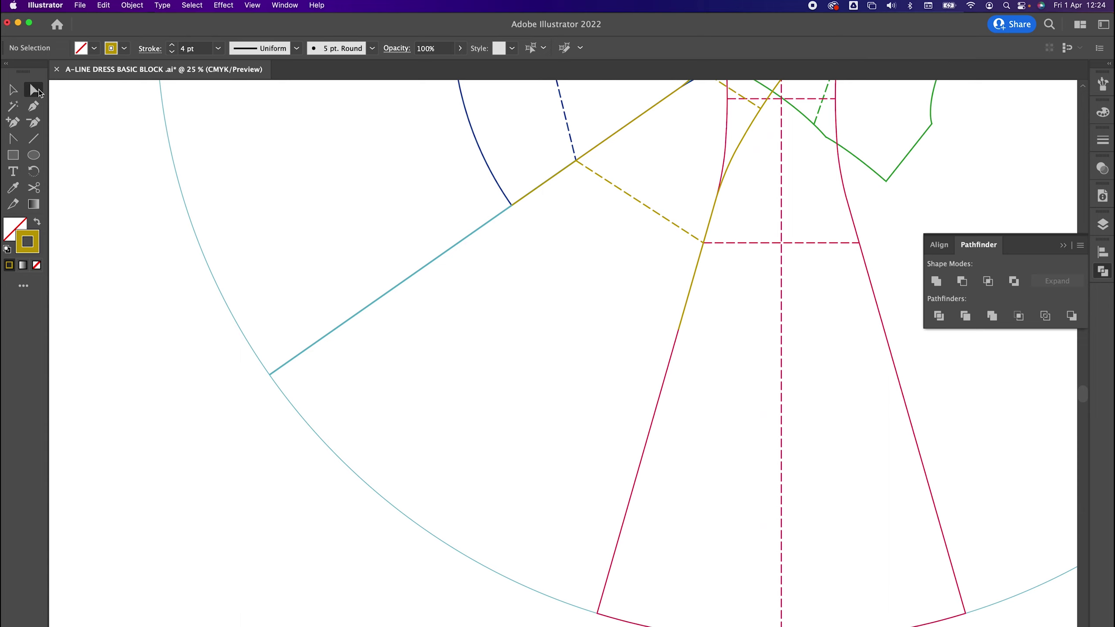
click(363, 479)
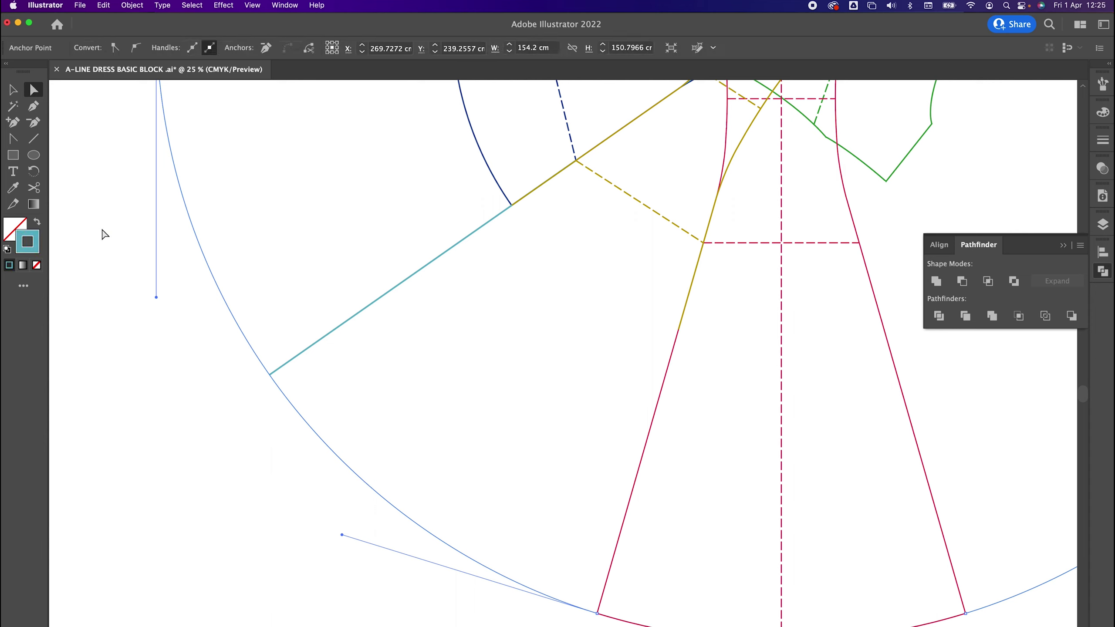
key(c)
click(268, 375)
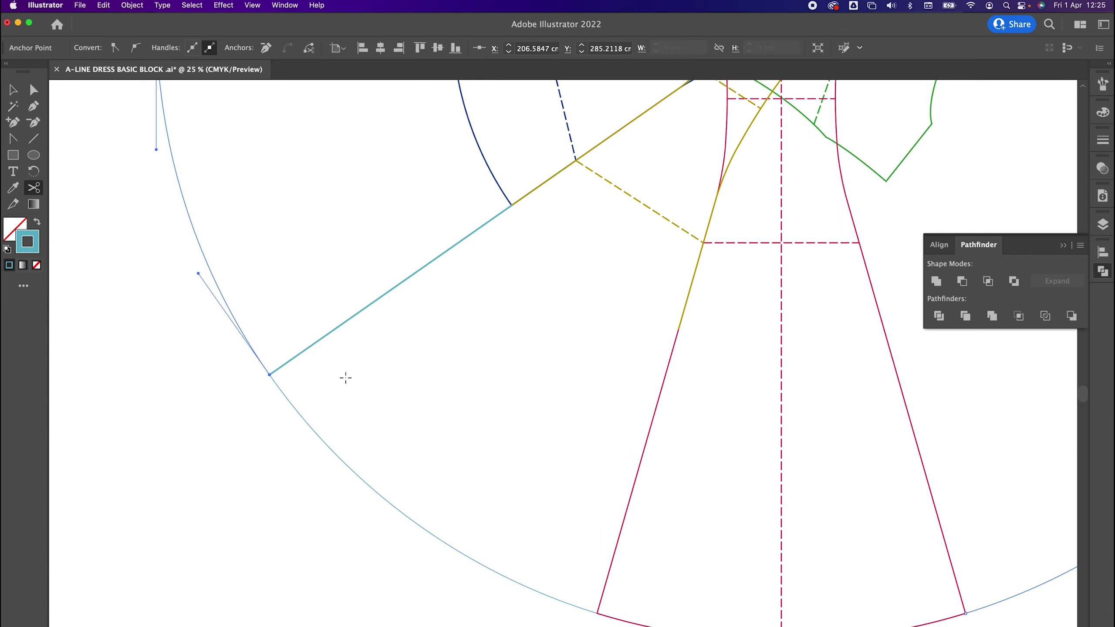
Step: Join the large-circle arc to the mustard block's open right side and unite the shape into a closed, lengthened outline
key(a)
click(597, 613)
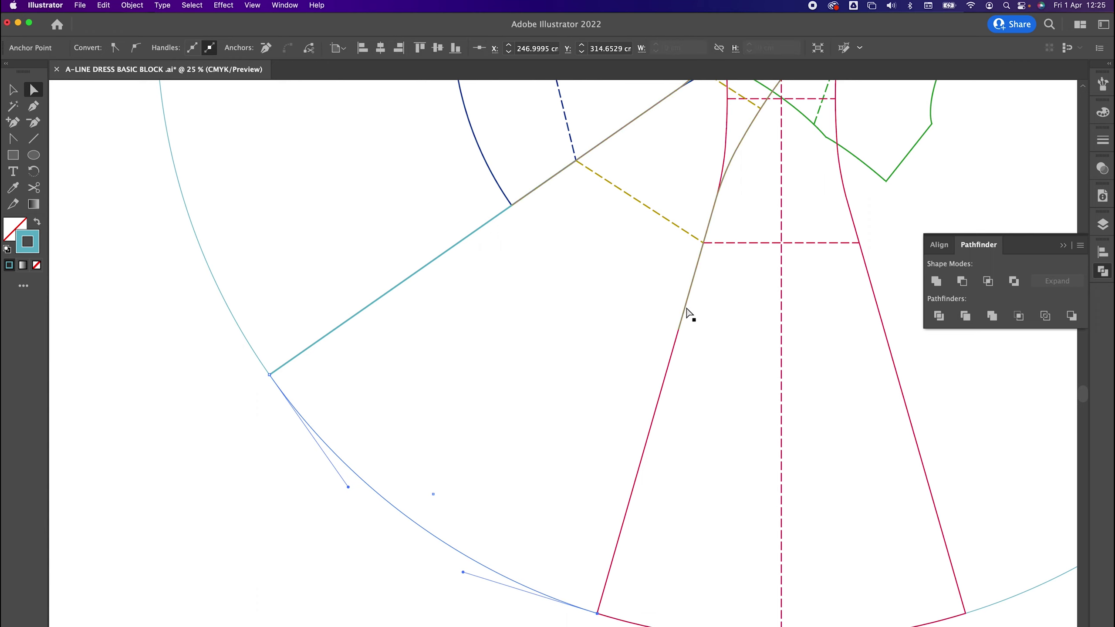
click(681, 326)
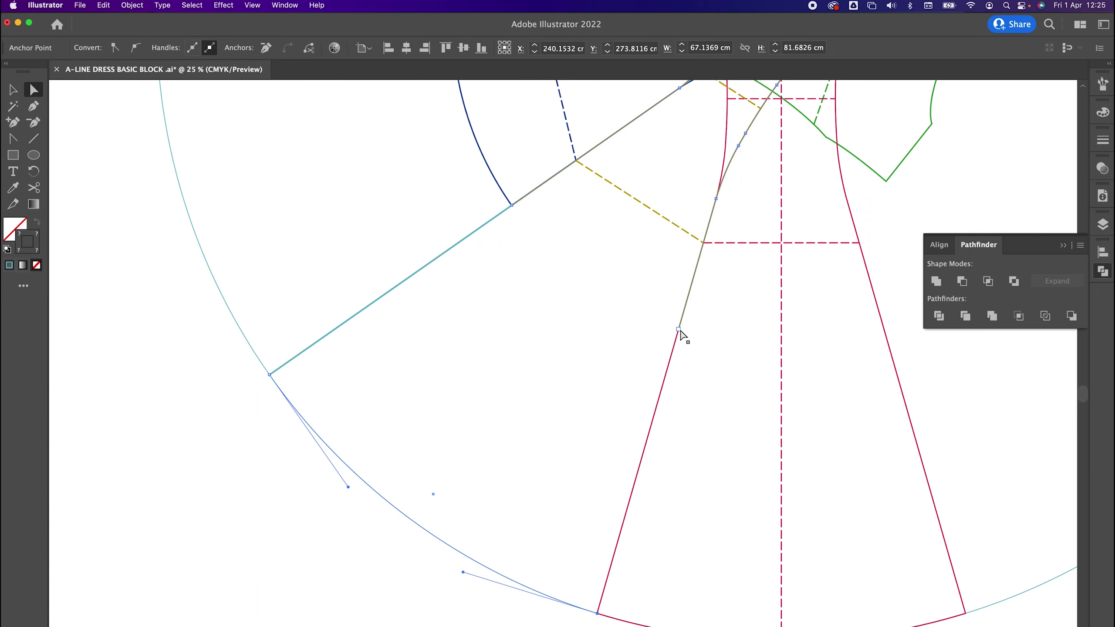
right_click(559, 297)
click(578, 387)
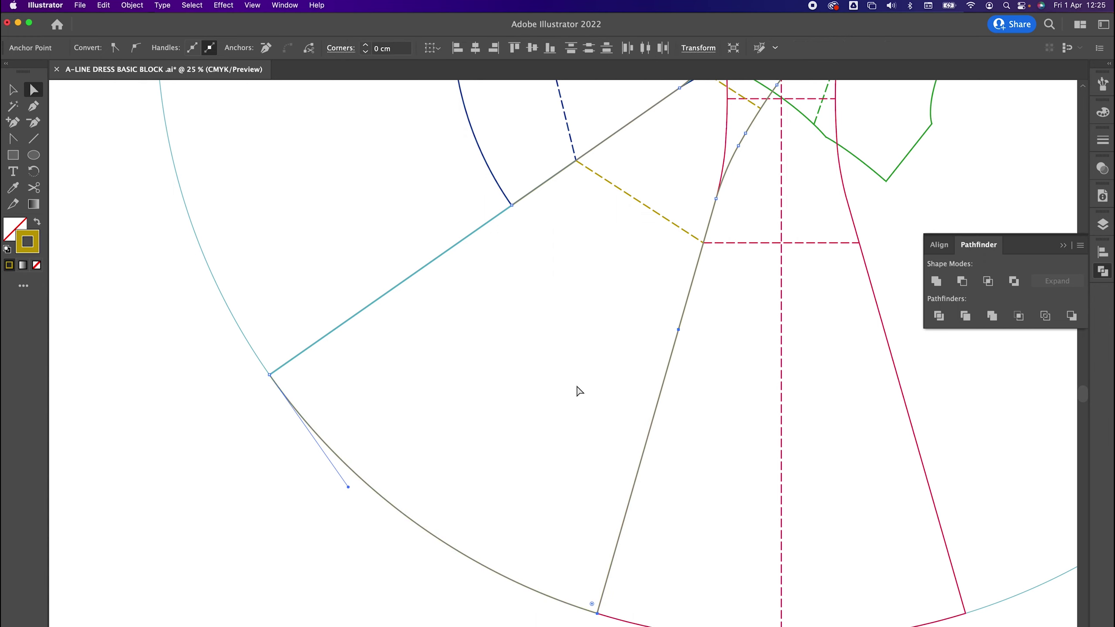
click(936, 281)
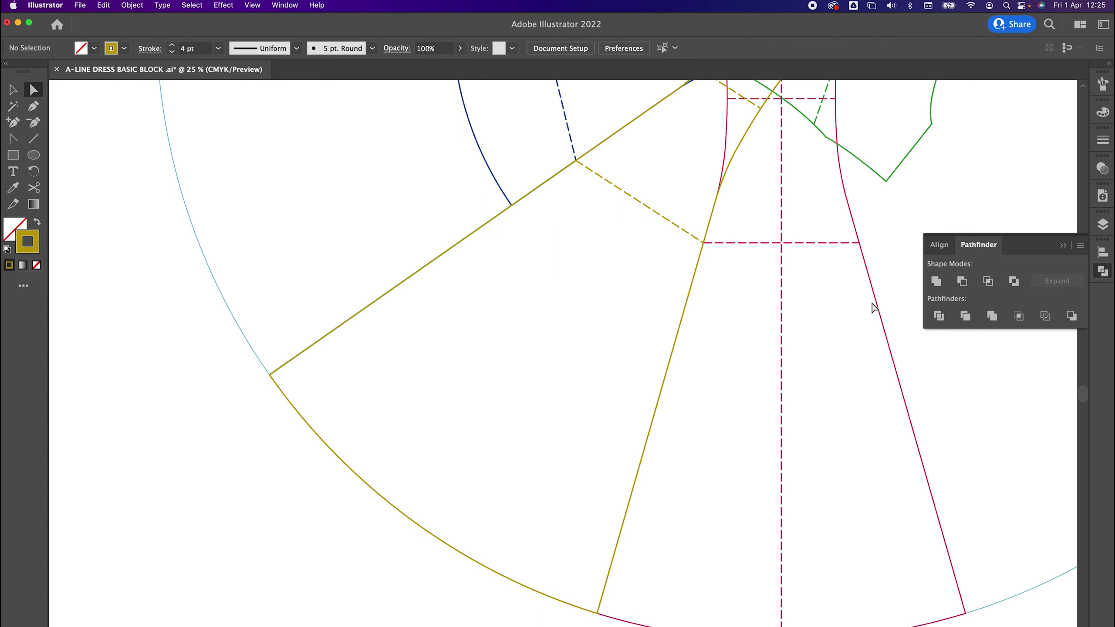
Step: Select the lengthened mustard block group and lock it
scroll(555, 291, up, 5)
key(v)
click(621, 280)
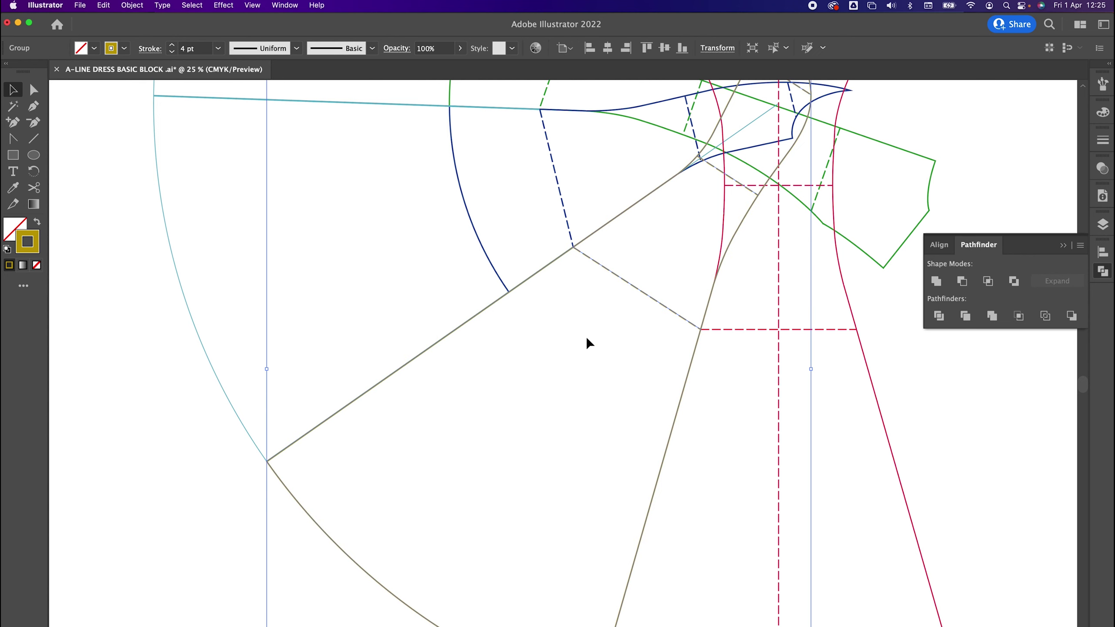
scroll(588, 343, down, 3)
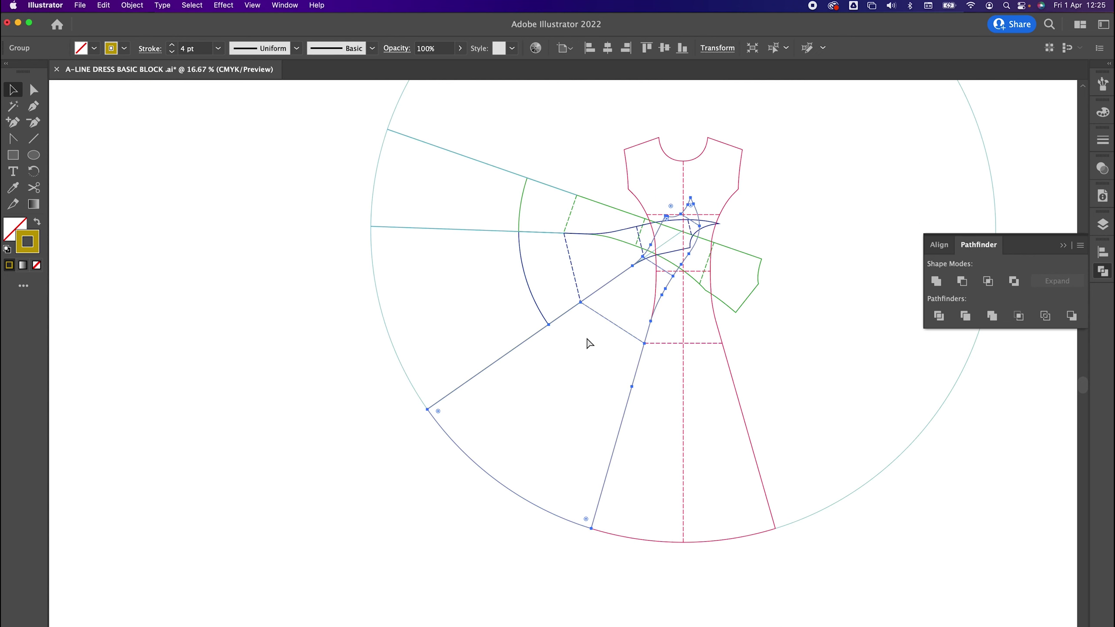
click(132, 4)
mouse_move(176, 87)
click(263, 89)
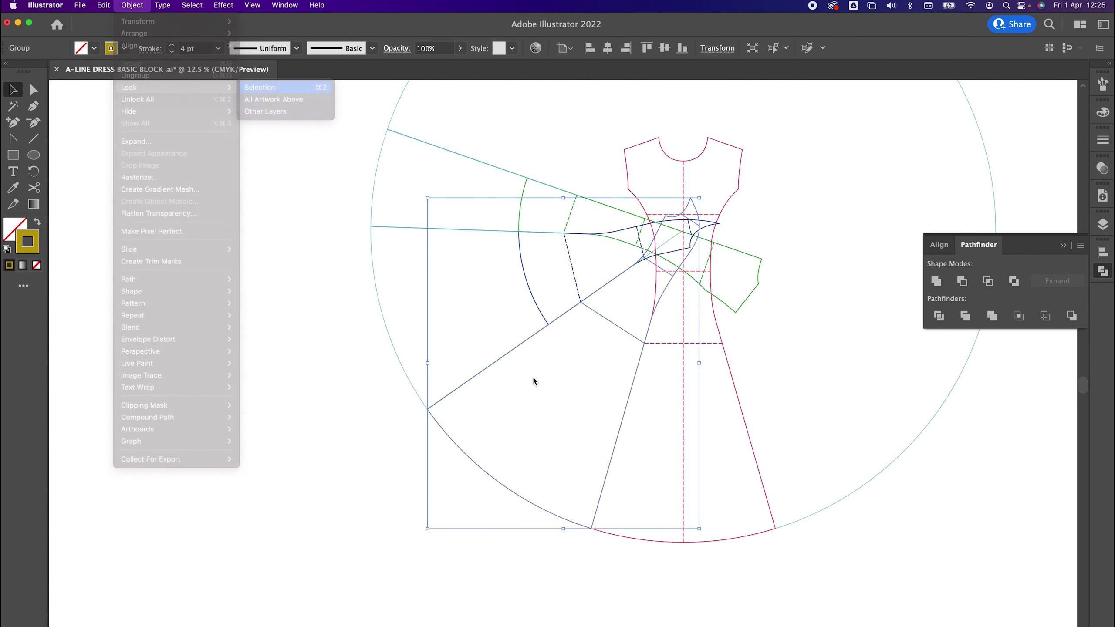
Step: Bring the navy dress block group to the front
scroll(525, 396, up, 3)
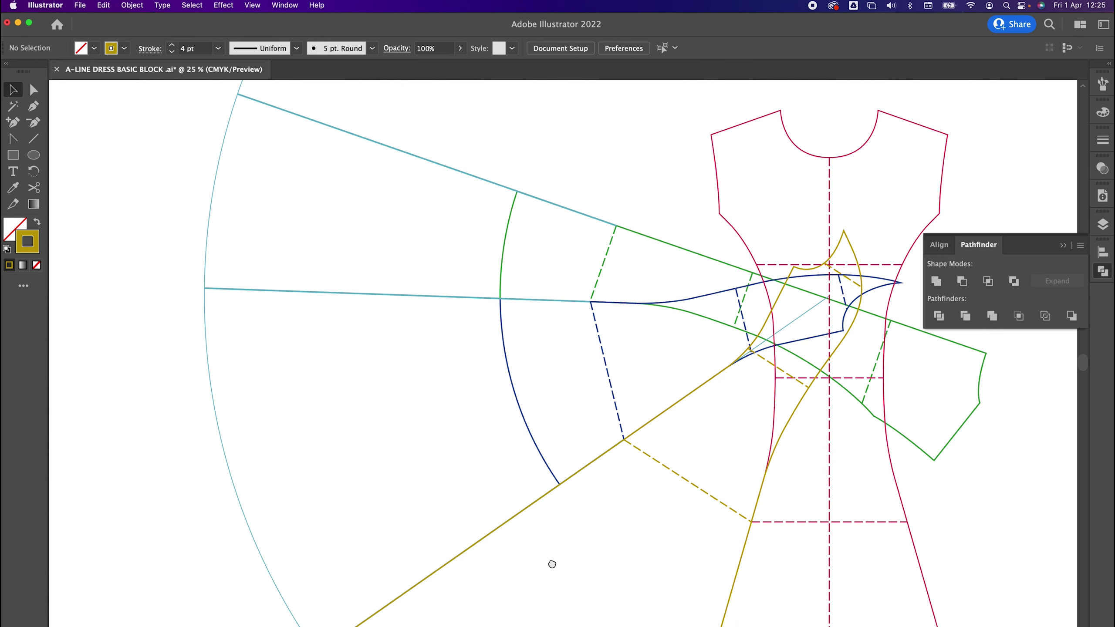
click(503, 333)
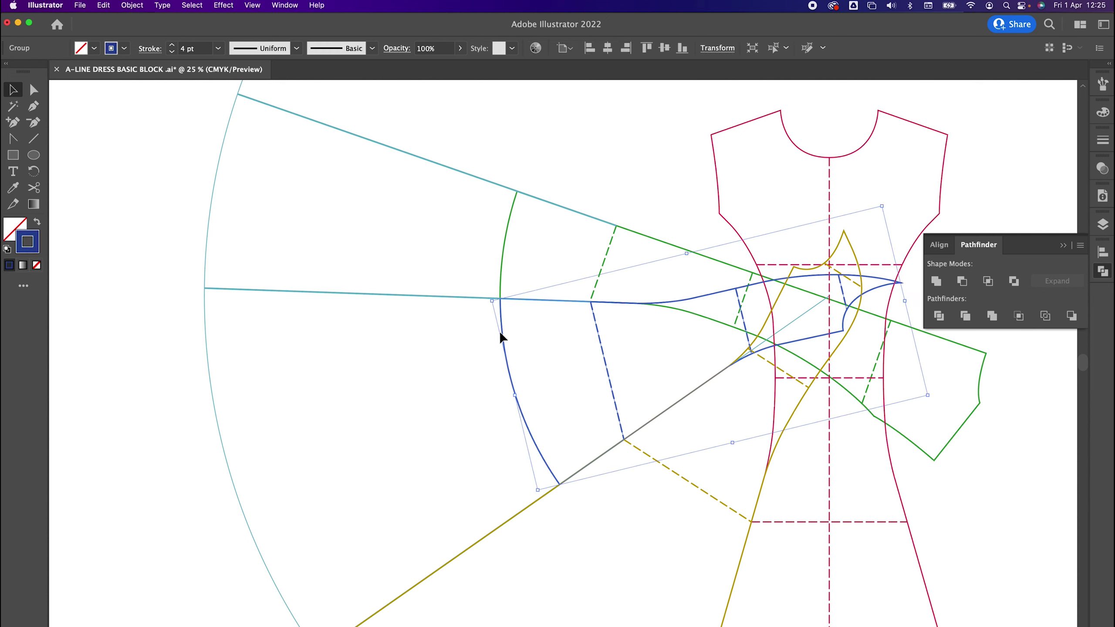
click(132, 5)
mouse_move(134, 34)
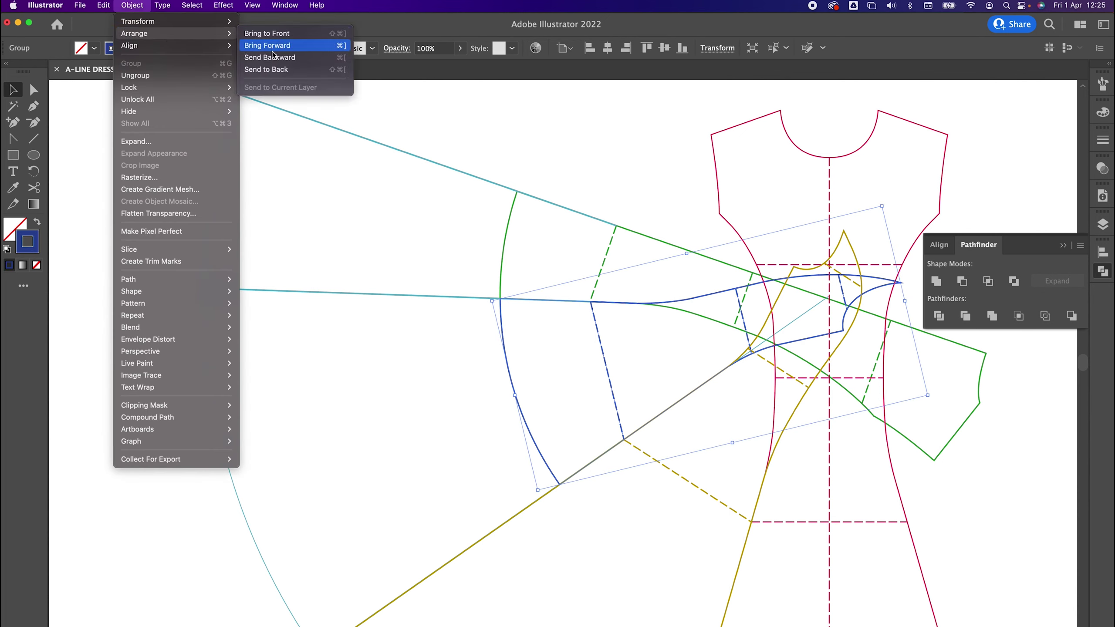
click(283, 38)
Step: Cut the navy block's outline with Scissors at both corners of its short hem curve
click(34, 188)
click(499, 299)
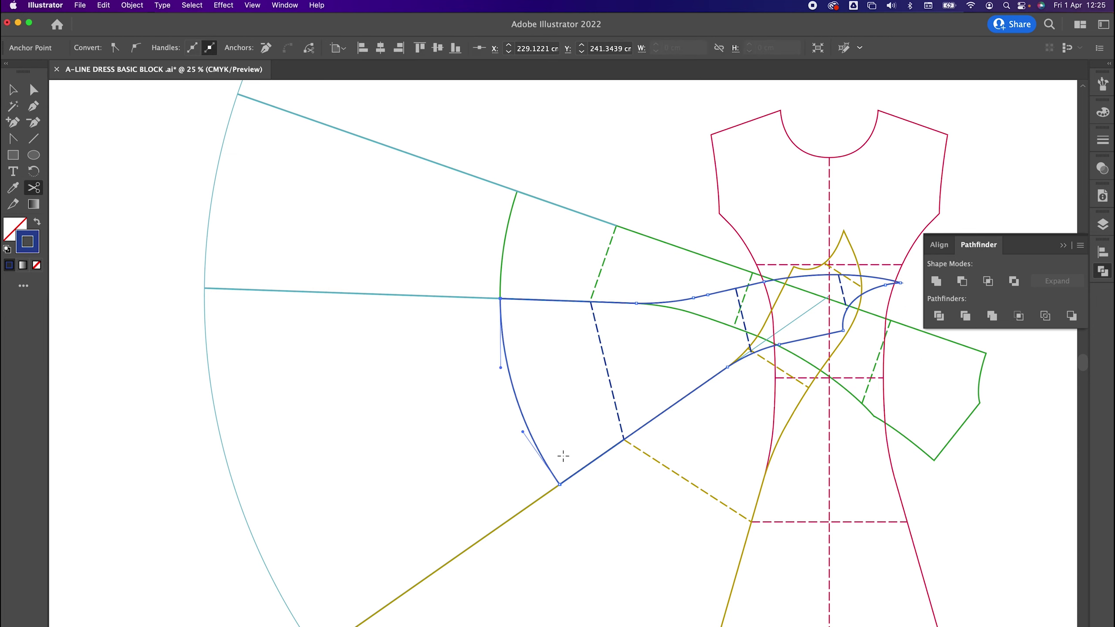
click(559, 484)
Step: Give the navy block's separated short hem curve the dashed style of its inner guide lines with the Eyedropper
key(a)
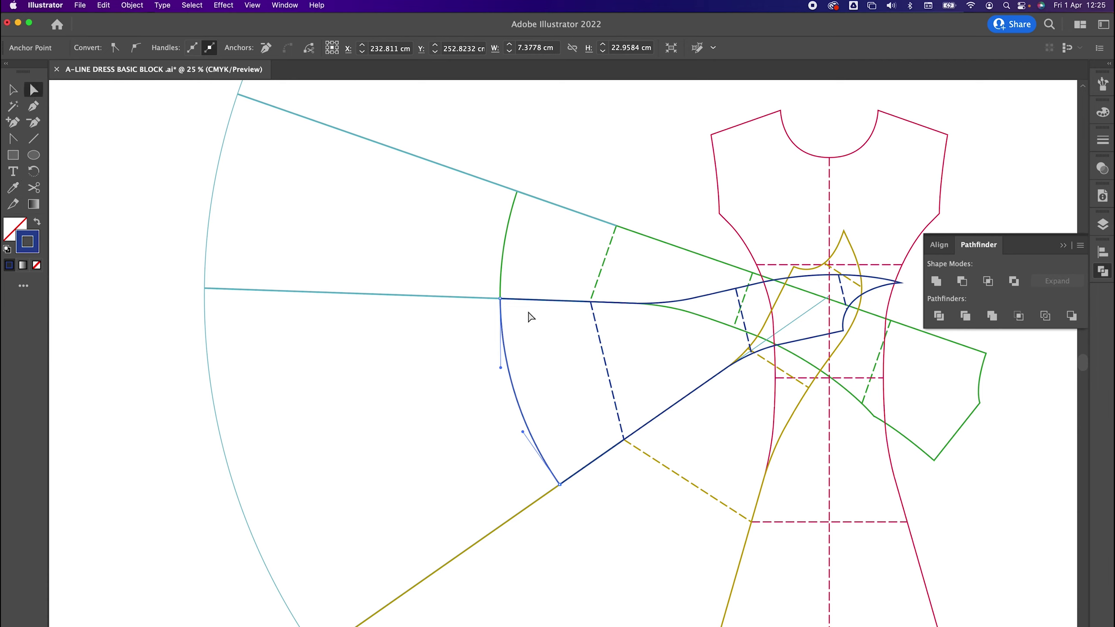
click(13, 188)
click(34, 90)
click(342, 390)
drag(367, 418, 409, 363)
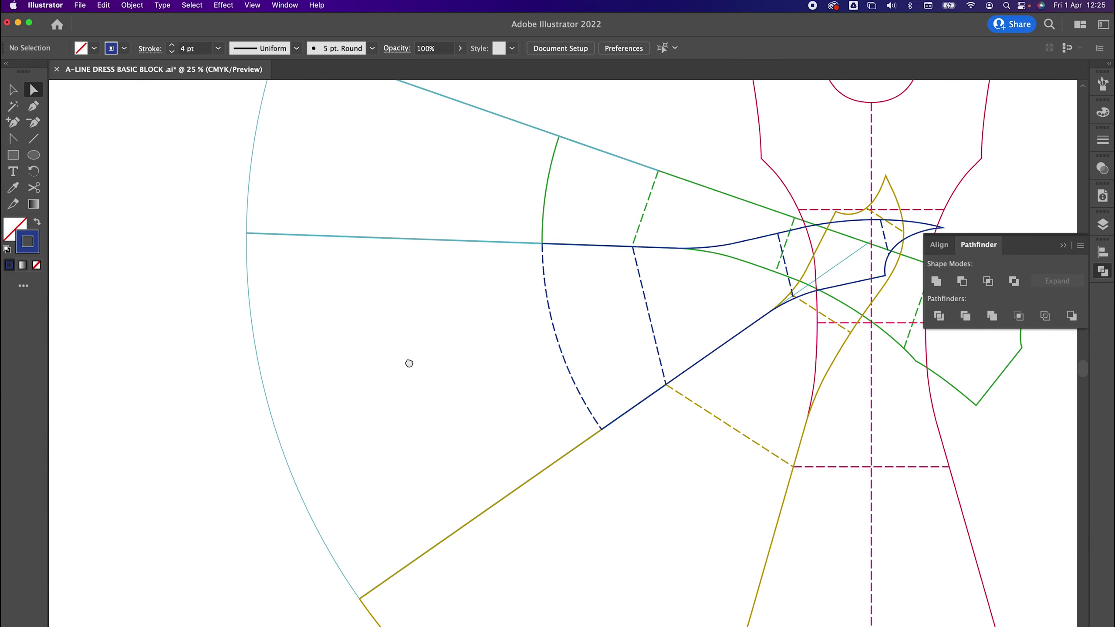
Step: Select the navy block's dashed short hem curve and lock it
click(561, 356)
click(611, 425)
click(571, 372)
click(123, 6)
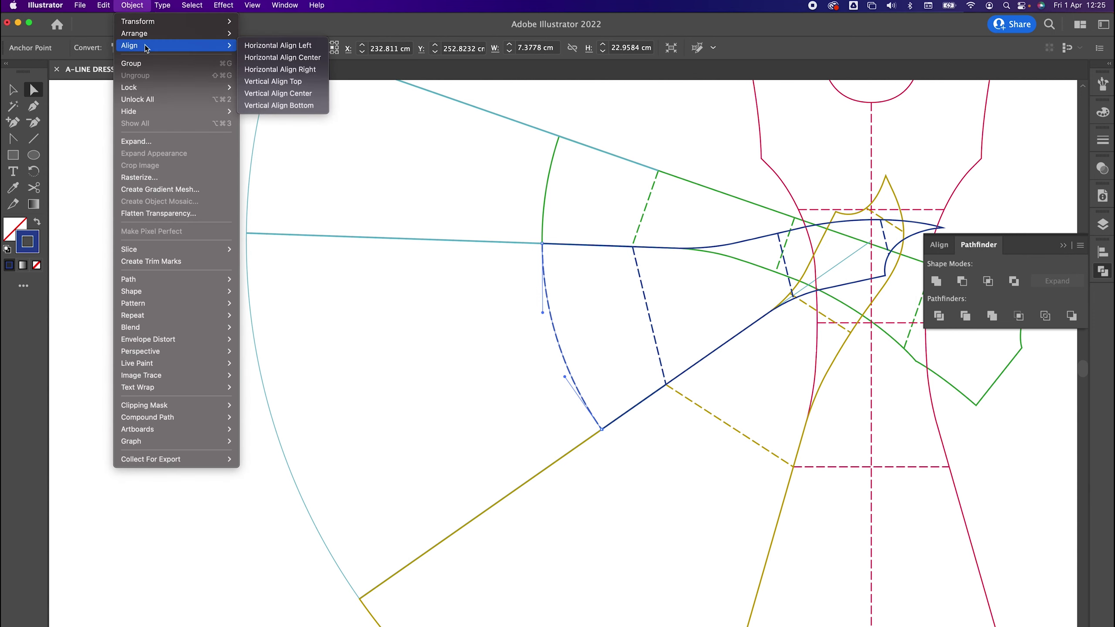
mouse_move(199, 94)
click(263, 87)
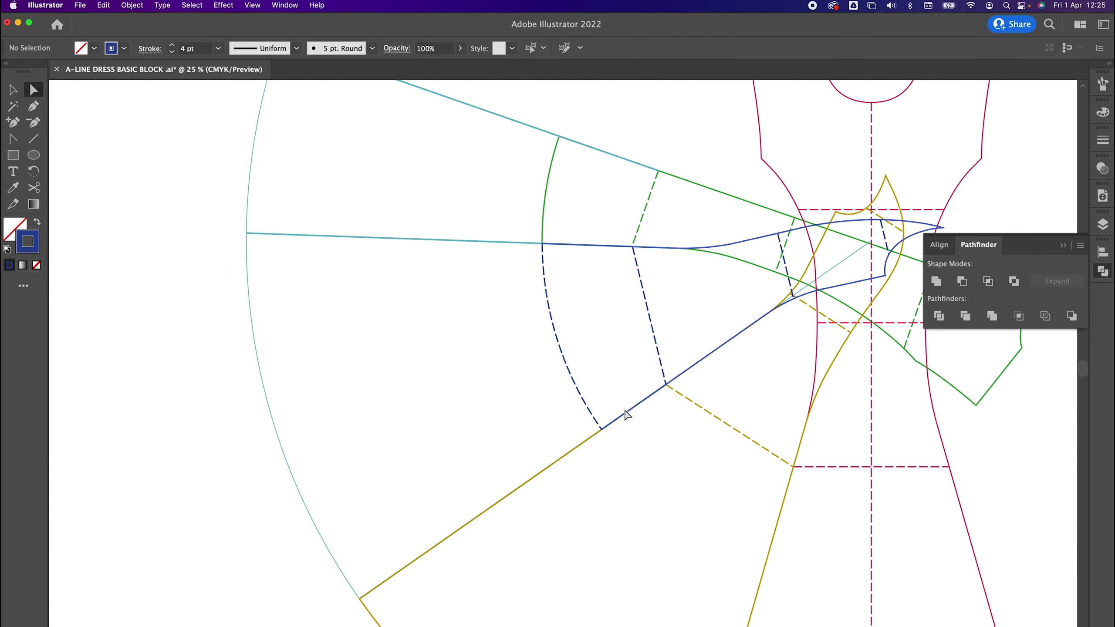
Step: Cut the large circle with Scissors where the navy block's upper turquoise side line meets it
click(371, 576)
drag(349, 393, 400, 445)
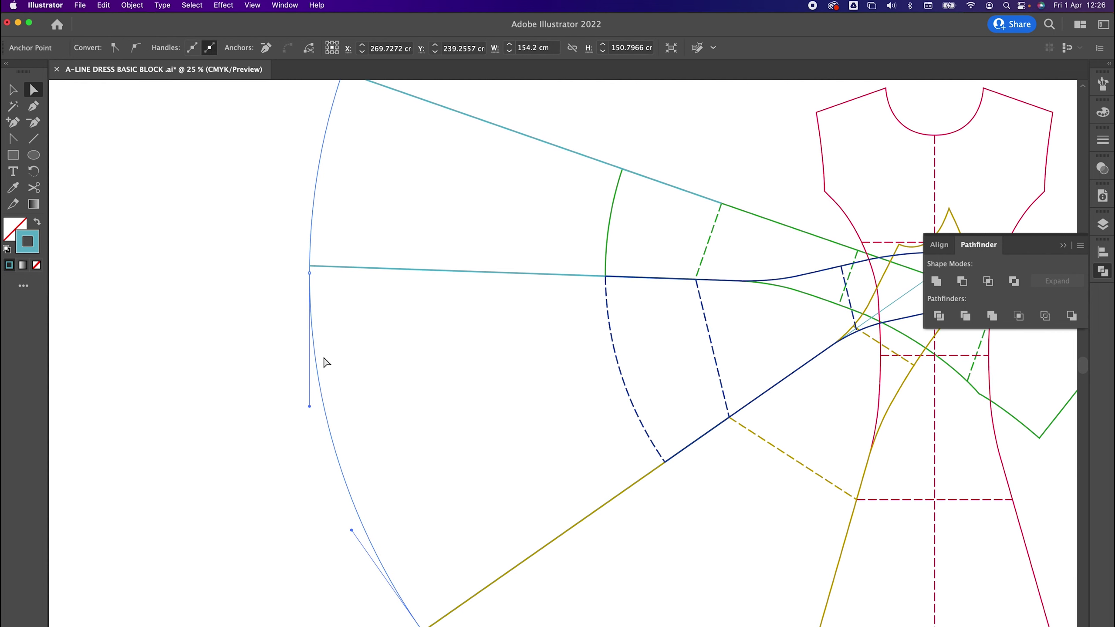
drag(334, 317, 283, 354)
click(34, 187)
click(310, 264)
Step: Join the large-circle arc to the navy block's open outline and unite it into a closed, lengthened shape
key(a)
click(388, 571)
click(423, 626)
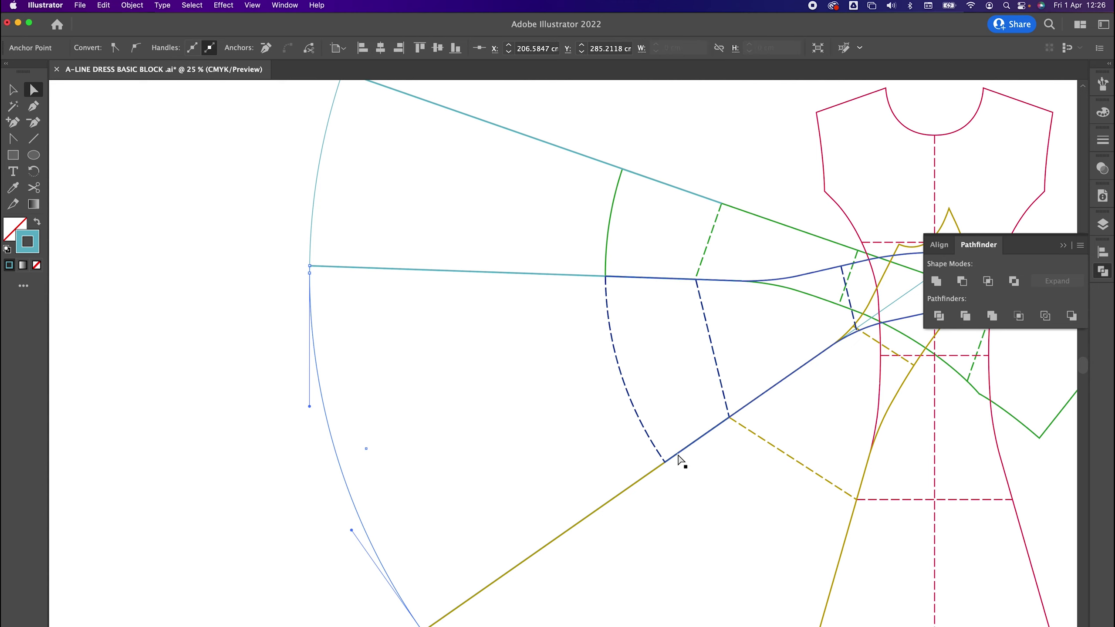
shift+click(671, 464)
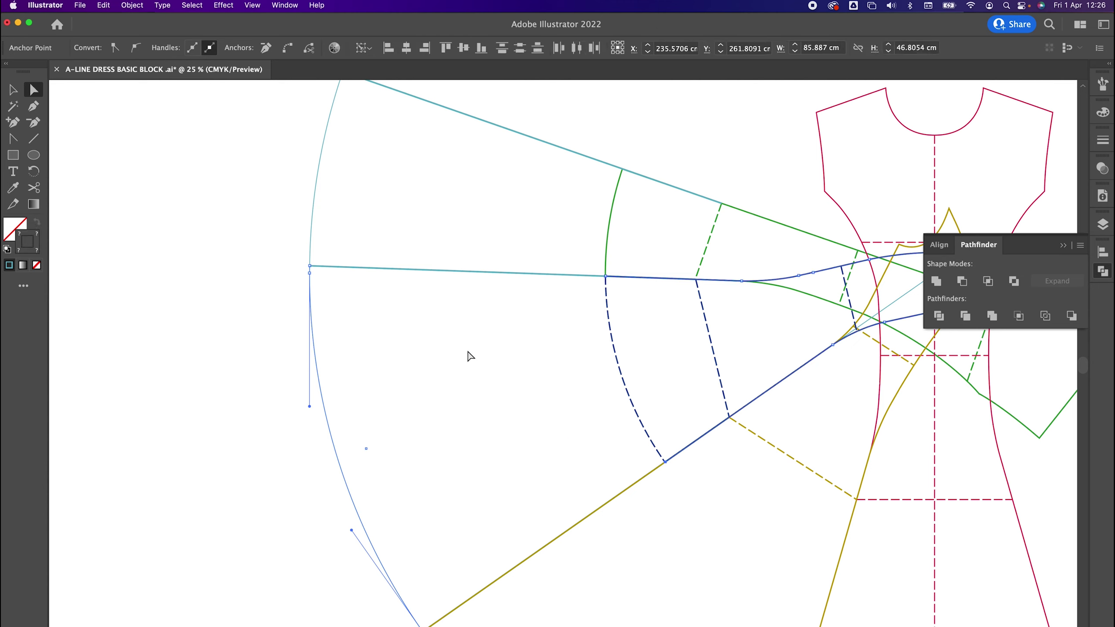
right_click(464, 345)
click(506, 451)
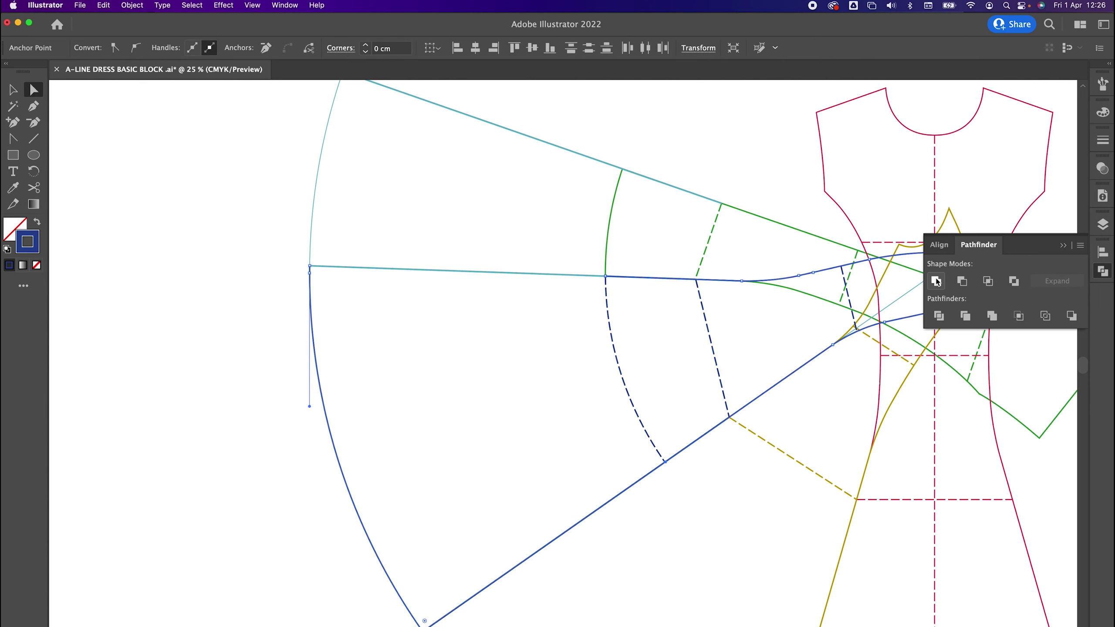
click(937, 280)
click(543, 332)
Step: Unlock all locked artwork in the drawing
key(v)
scroll(522, 362, right, 3)
scroll(513, 379, up, 1)
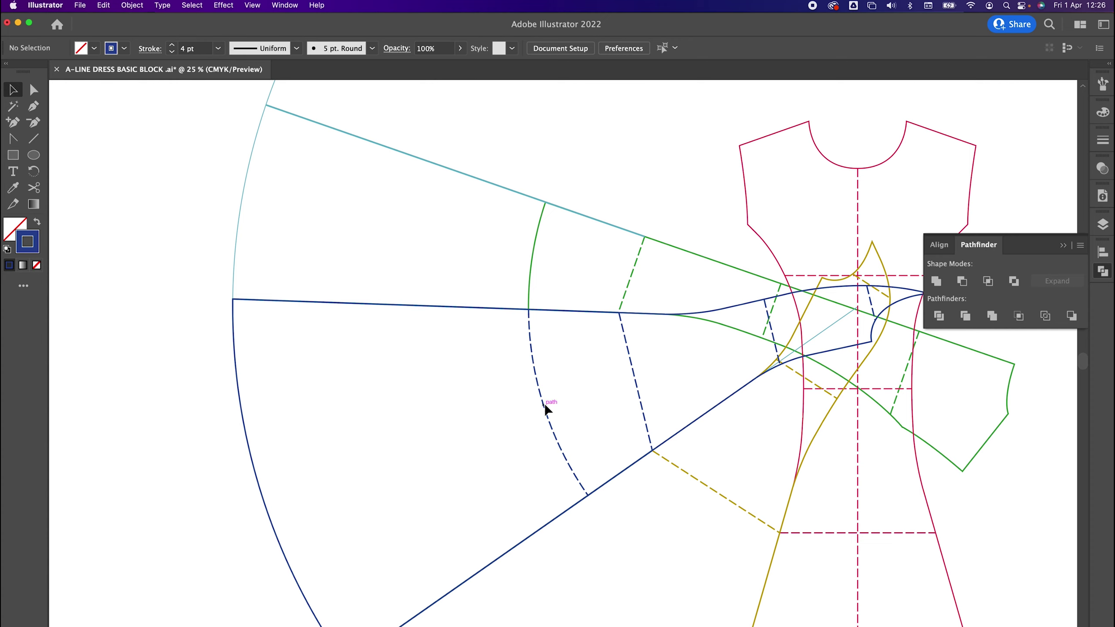
click(132, 6)
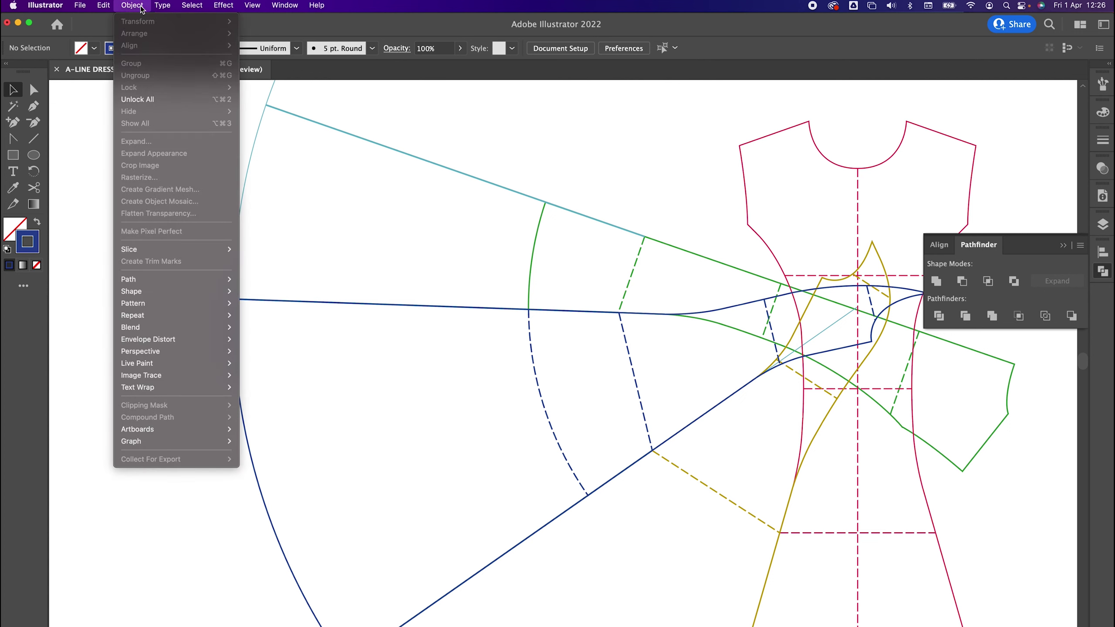
click(159, 101)
Step: Try to move the navy block by its dashed short hem curve and undo the move
click(749, 452)
scroll(754, 452, down, 2)
scroll(753, 453, right, 2)
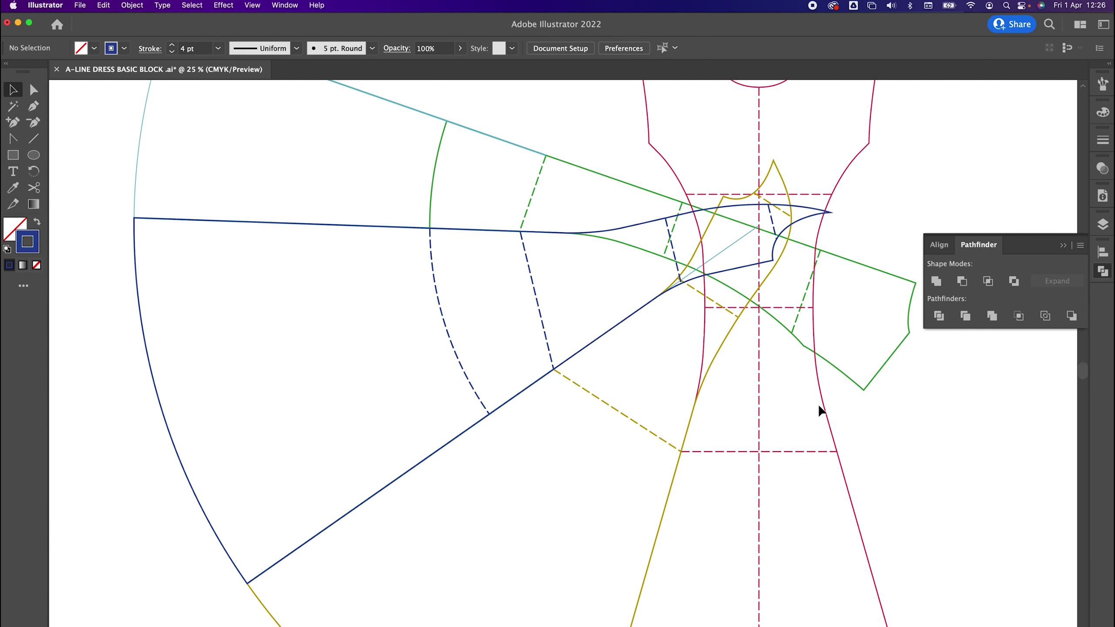
scroll(527, 364, up, 2)
scroll(527, 364, left, 2)
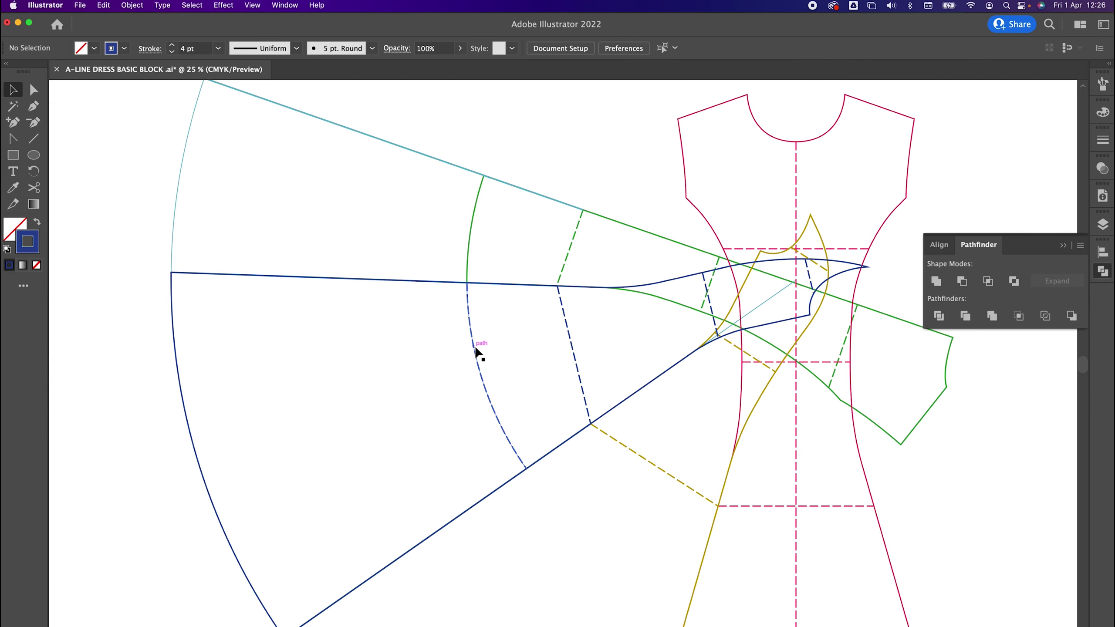
click(474, 345)
drag(475, 355, 435, 401)
key(super+z)
click(520, 346)
drag(520, 326, 540, 399)
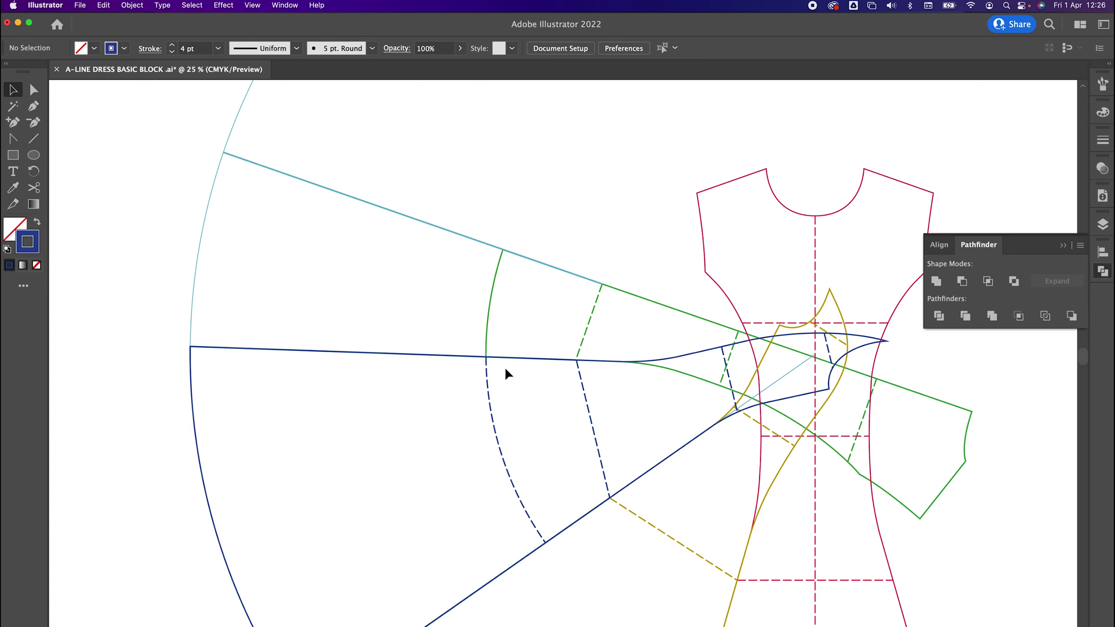
Step: Select the lengthened navy, mustard and crimson block groups together and lock them
click(489, 395)
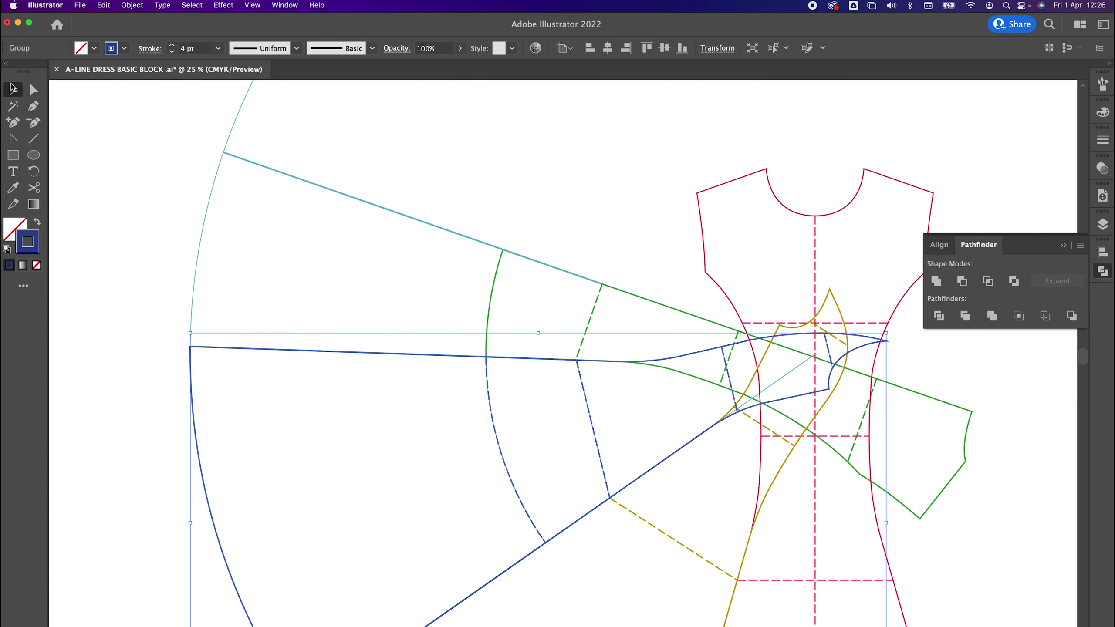
scroll(504, 461, down, 5)
scroll(504, 461, right, 5)
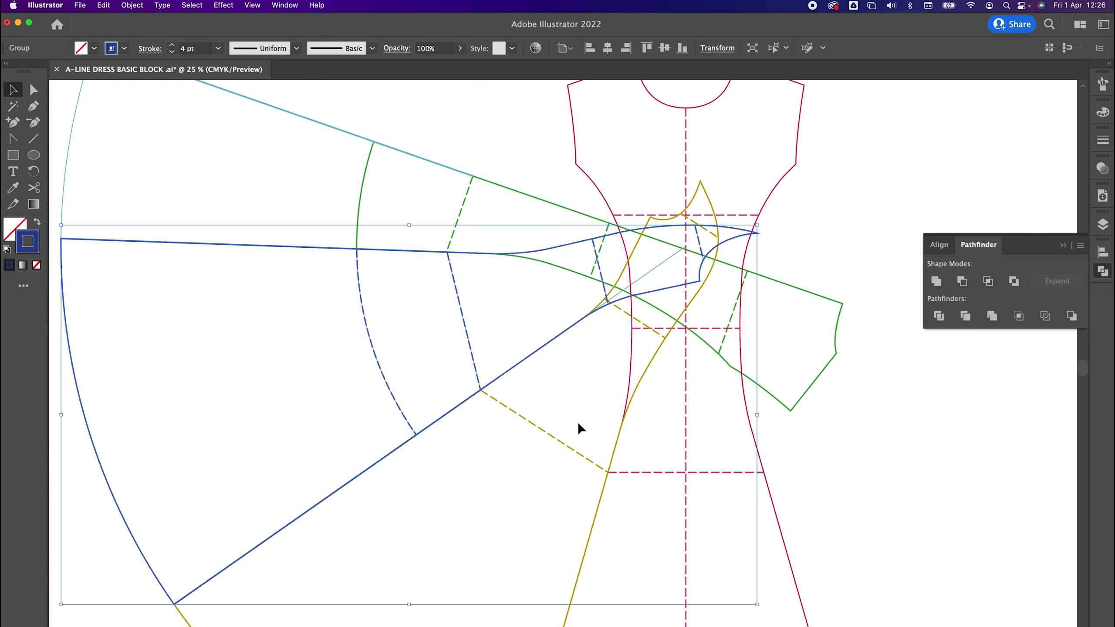
shift+click(615, 441)
drag(666, 459, 652, 498)
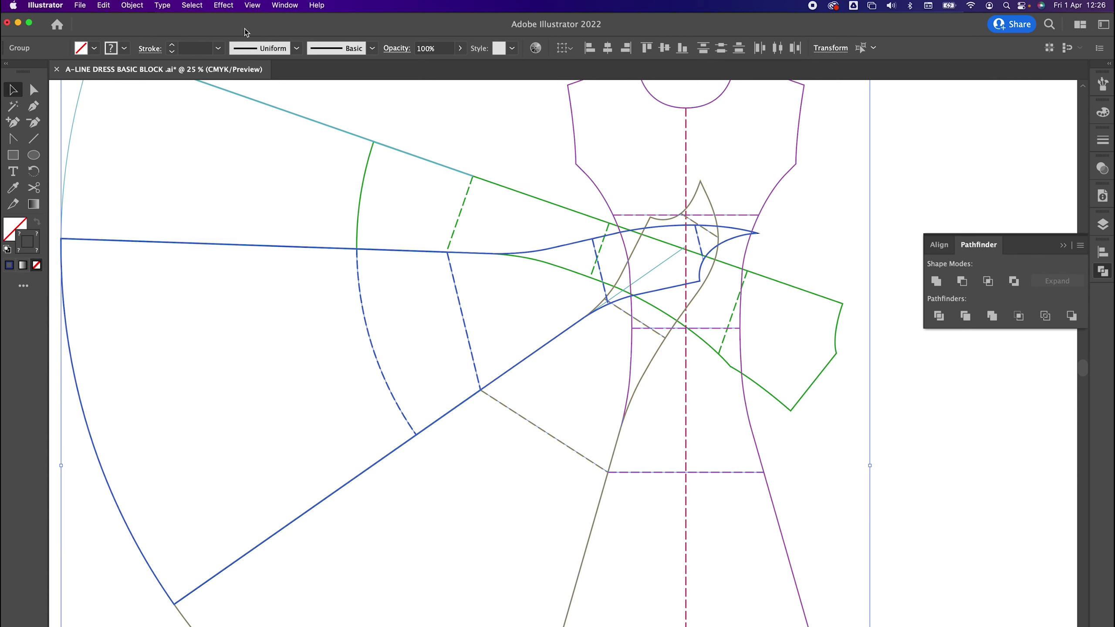
click(133, 5)
mouse_move(138, 89)
click(263, 88)
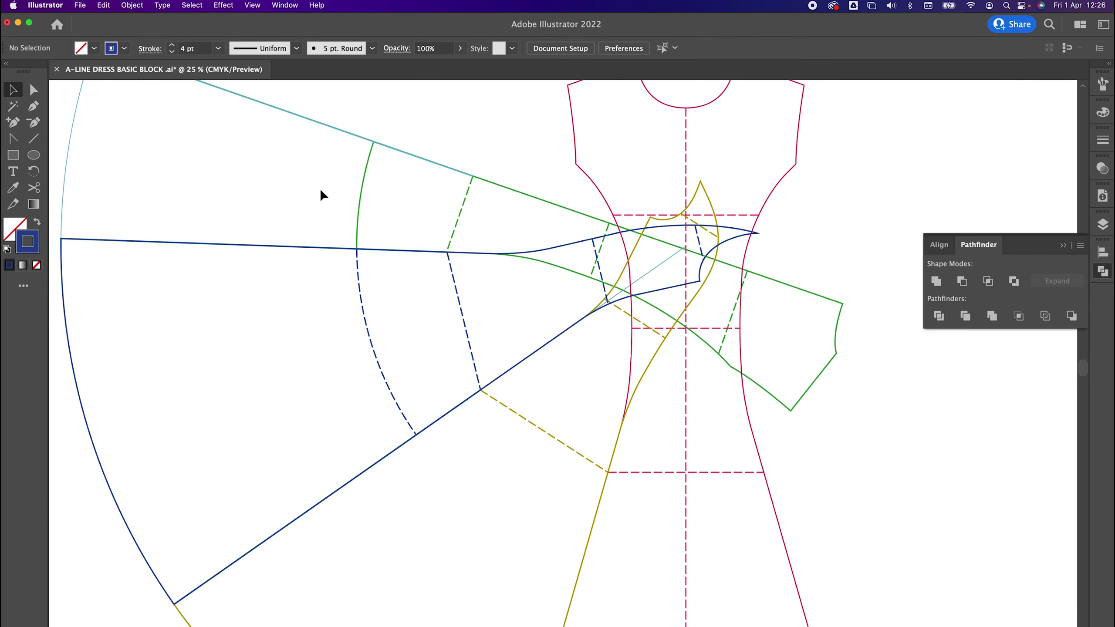
Step: Bring the green dress block group to the front
drag(280, 185, 347, 325)
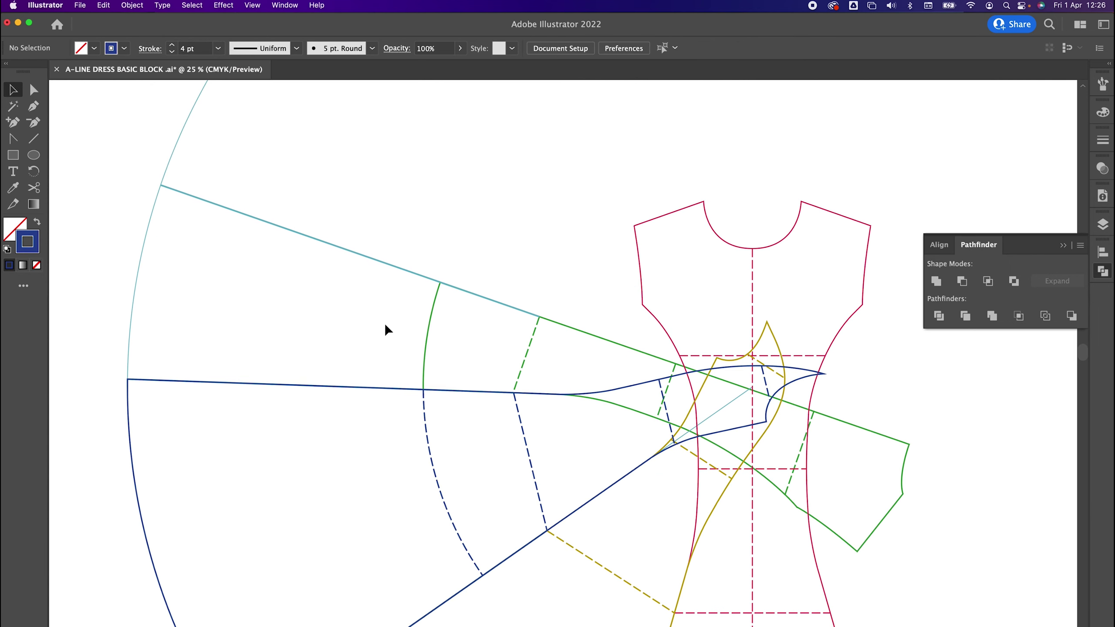
click(427, 343)
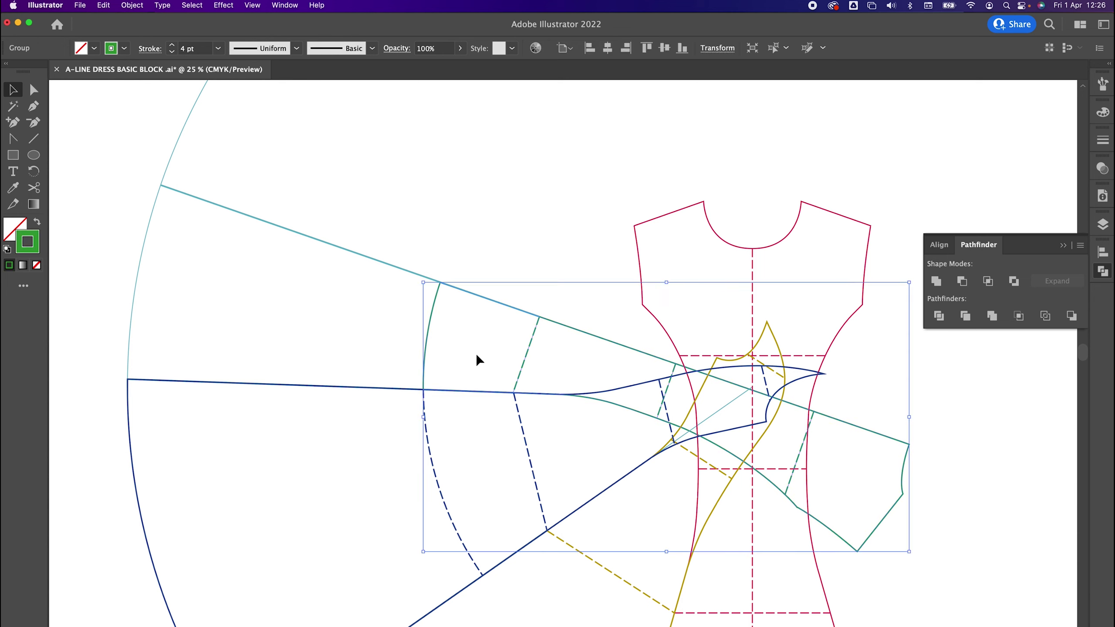
click(131, 7)
click(357, 164)
click(139, 7)
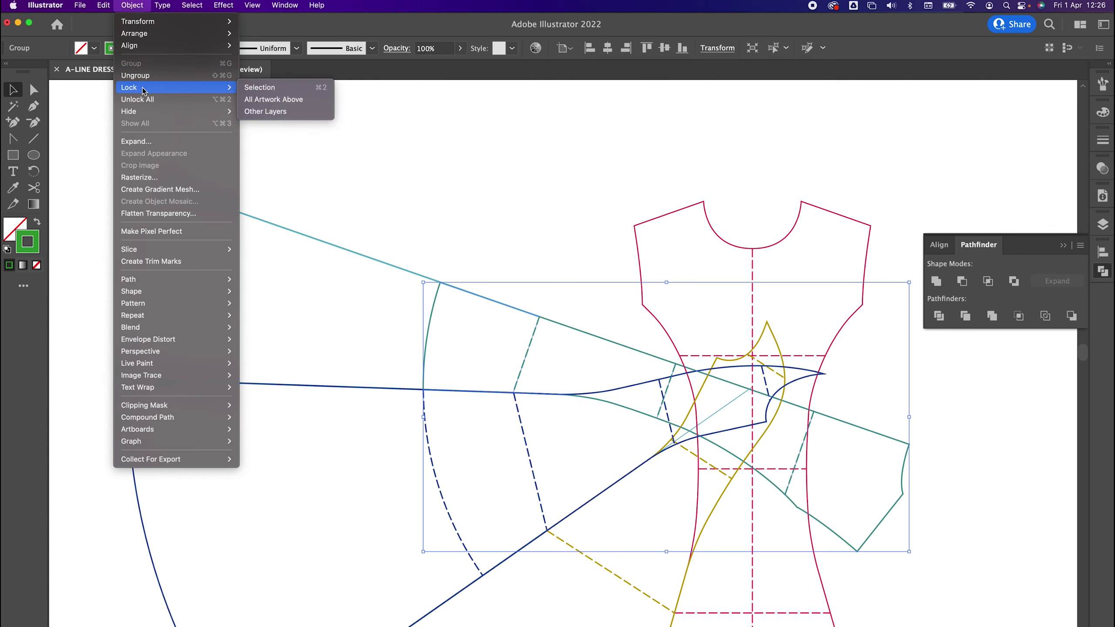
mouse_move(147, 35)
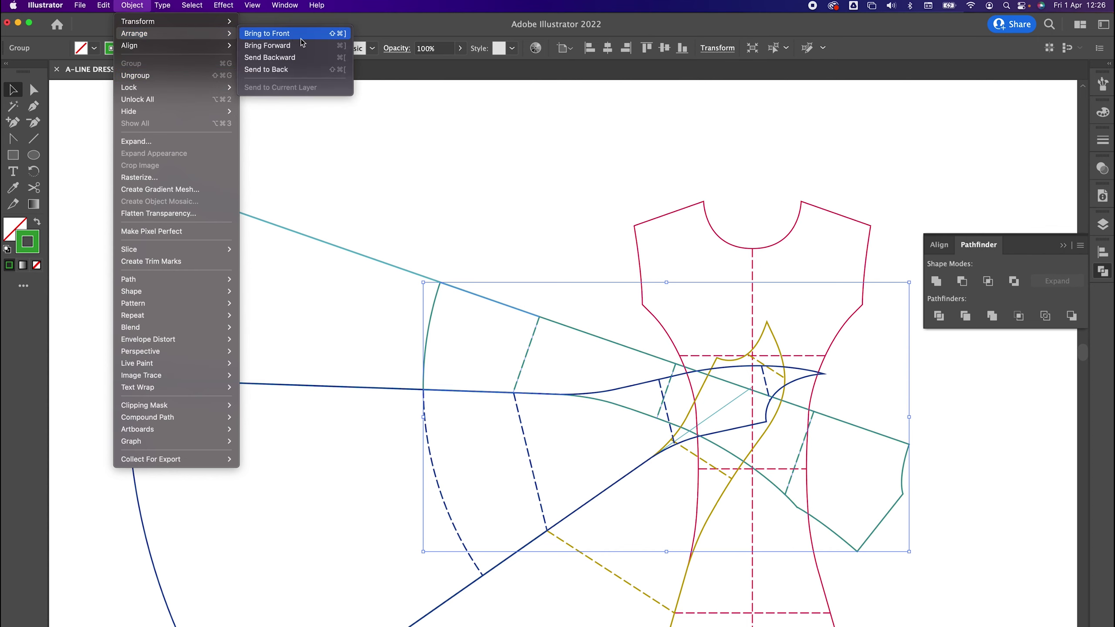
click(301, 38)
click(410, 238)
Step: Cut the green block's outline with Scissors at both corners of its short hem curve
click(34, 90)
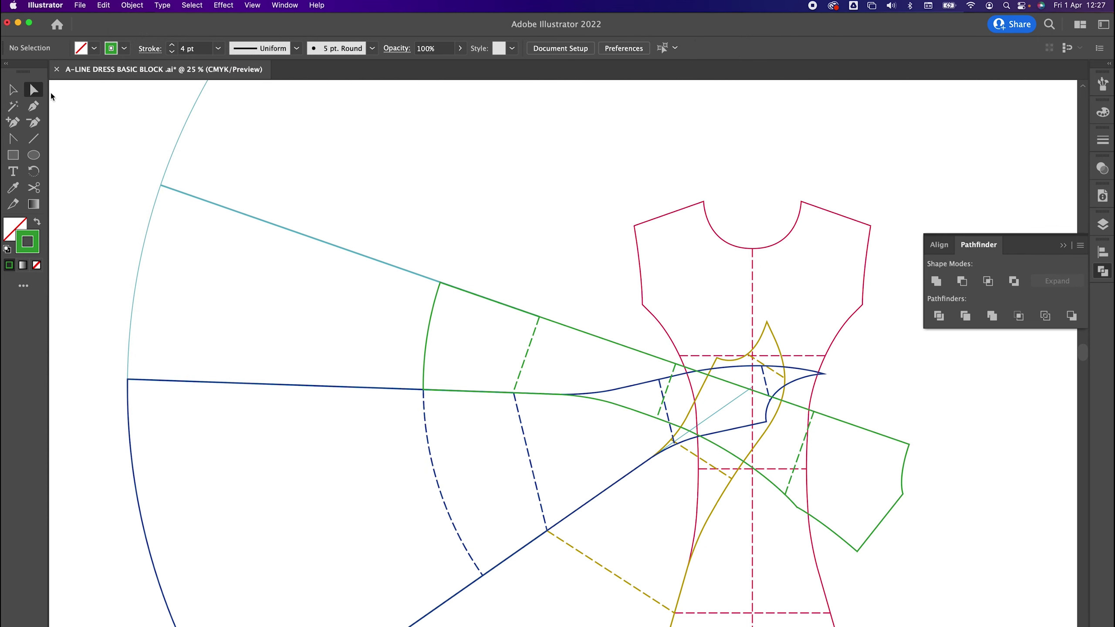
drag(503, 232, 542, 252)
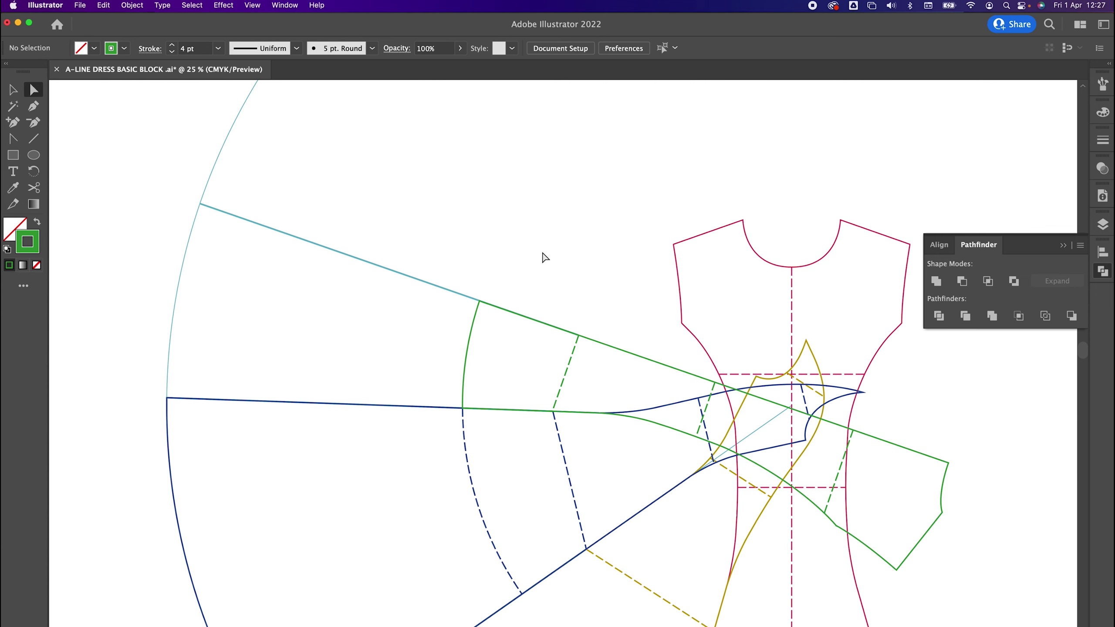
click(474, 326)
click(102, 104)
click(464, 386)
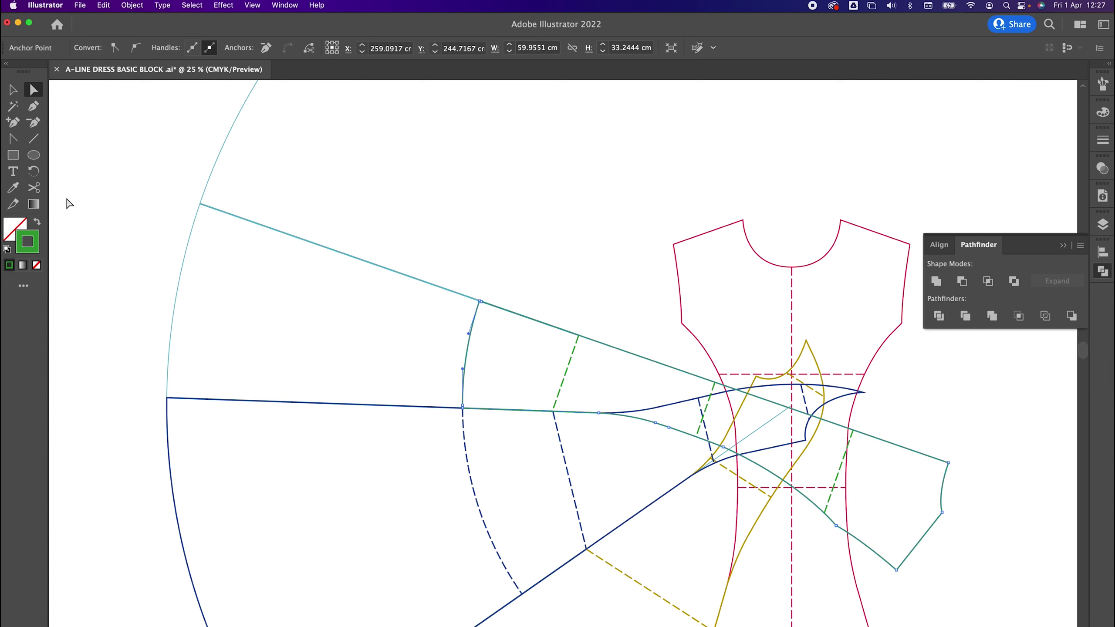
click(33, 188)
click(481, 301)
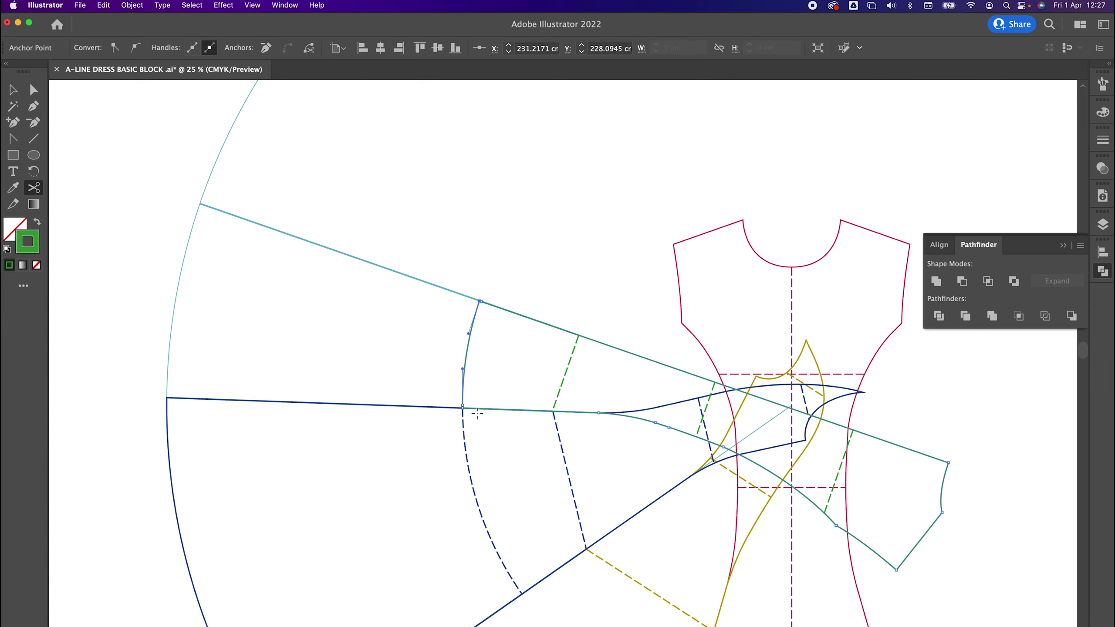
click(463, 408)
Step: Give the green block's separated short hem curve the dashed style of its inner guide lines with the Eyedropper
key(a)
drag(423, 337, 498, 369)
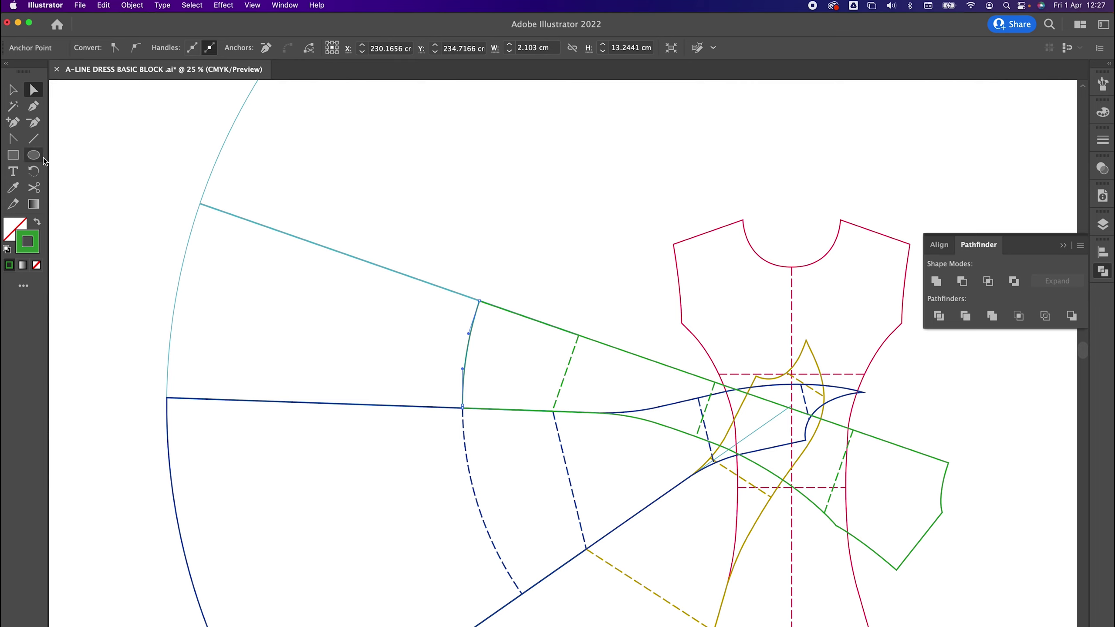
click(19, 192)
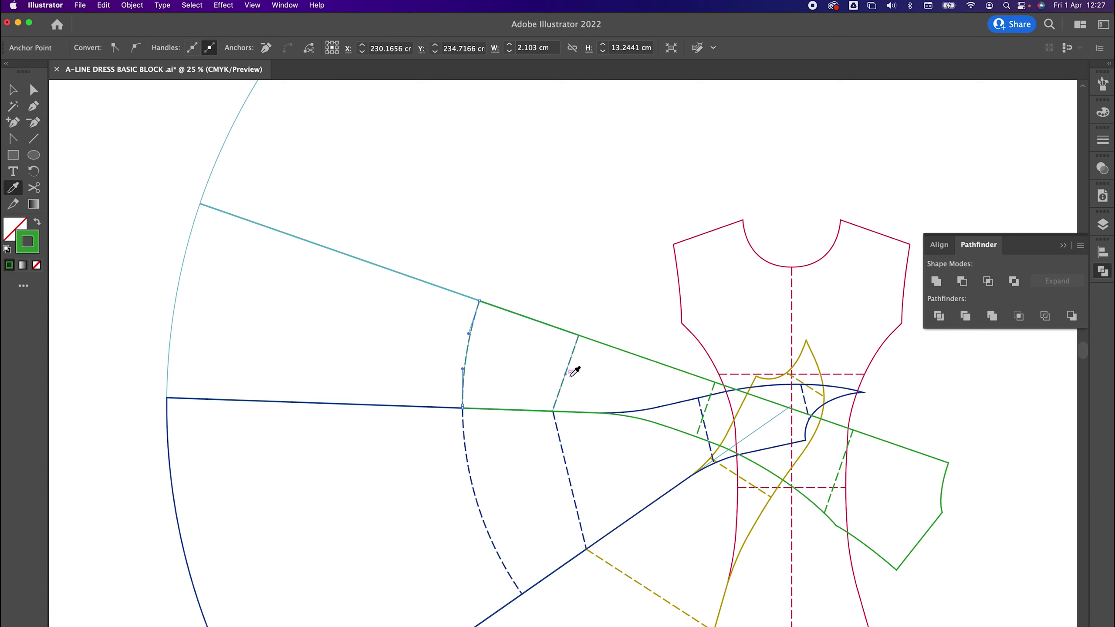
Step: Lock the dashed hip arc near the hem end of the green panel
click(34, 89)
click(397, 192)
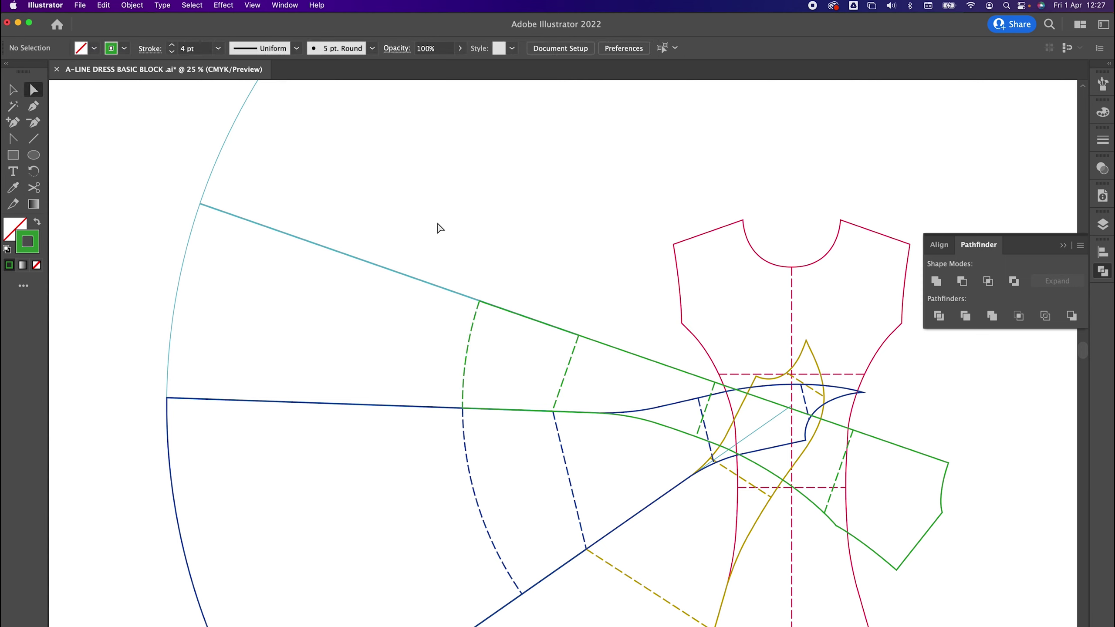
click(472, 319)
click(132, 5)
mouse_move(147, 47)
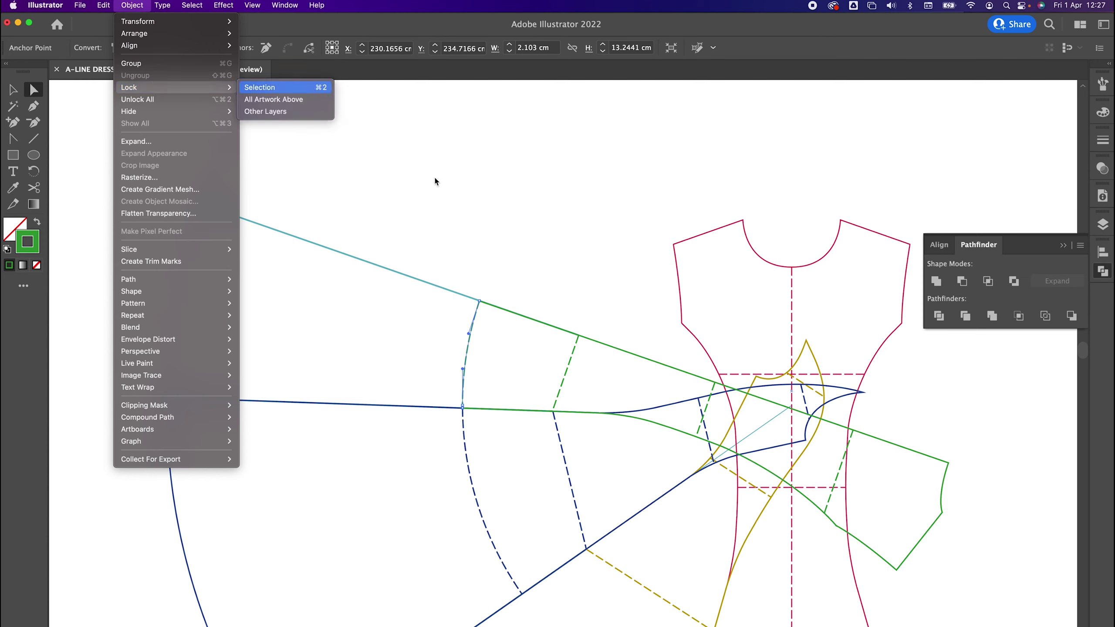
click(292, 91)
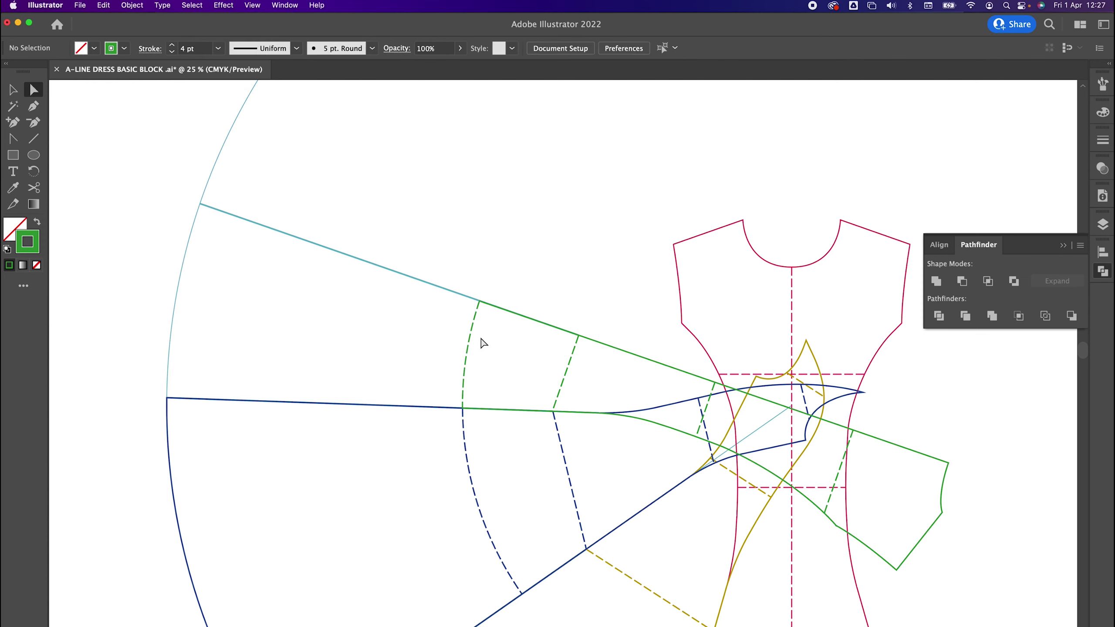
Step: Cut the light-blue guide circle with the Scissors tool at the outer end of the upper straight panel line
click(170, 358)
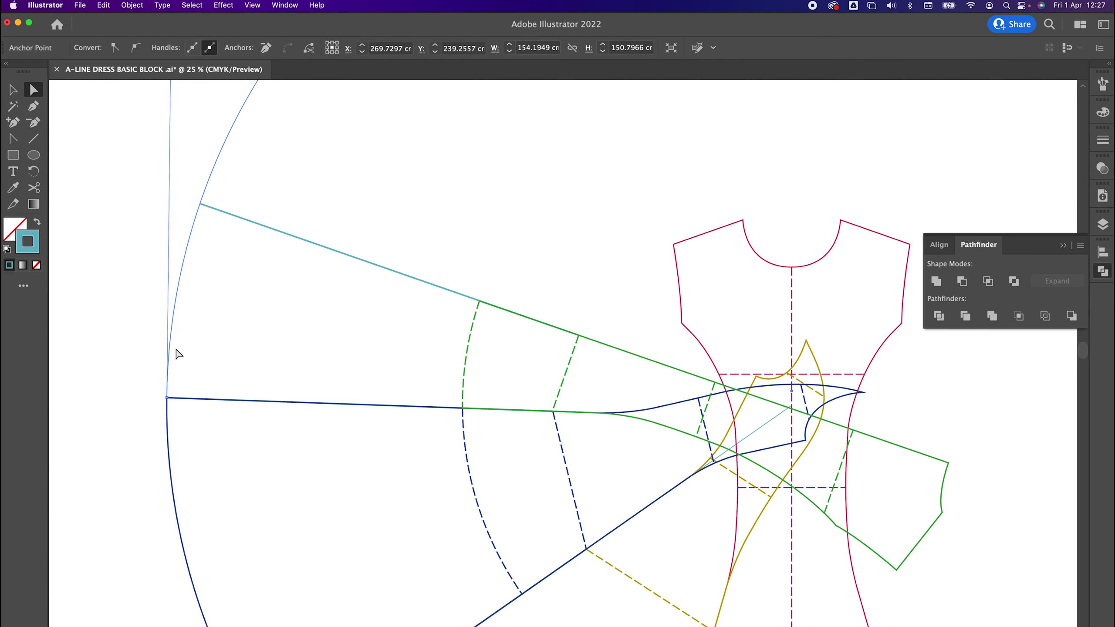
drag(230, 311, 283, 376)
drag(219, 313, 284, 377)
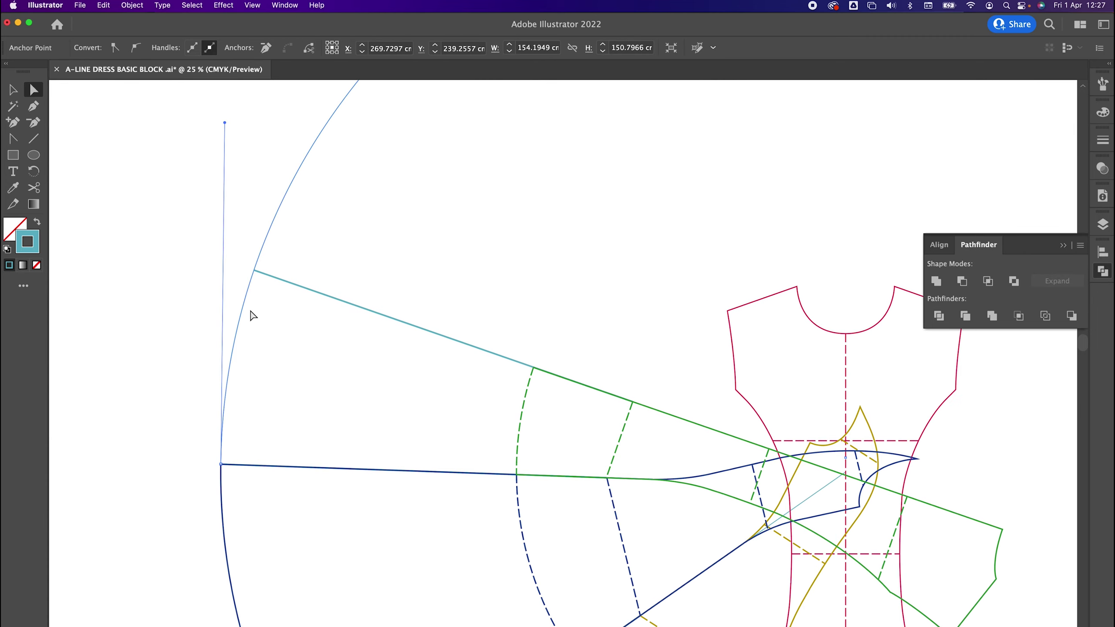
click(34, 187)
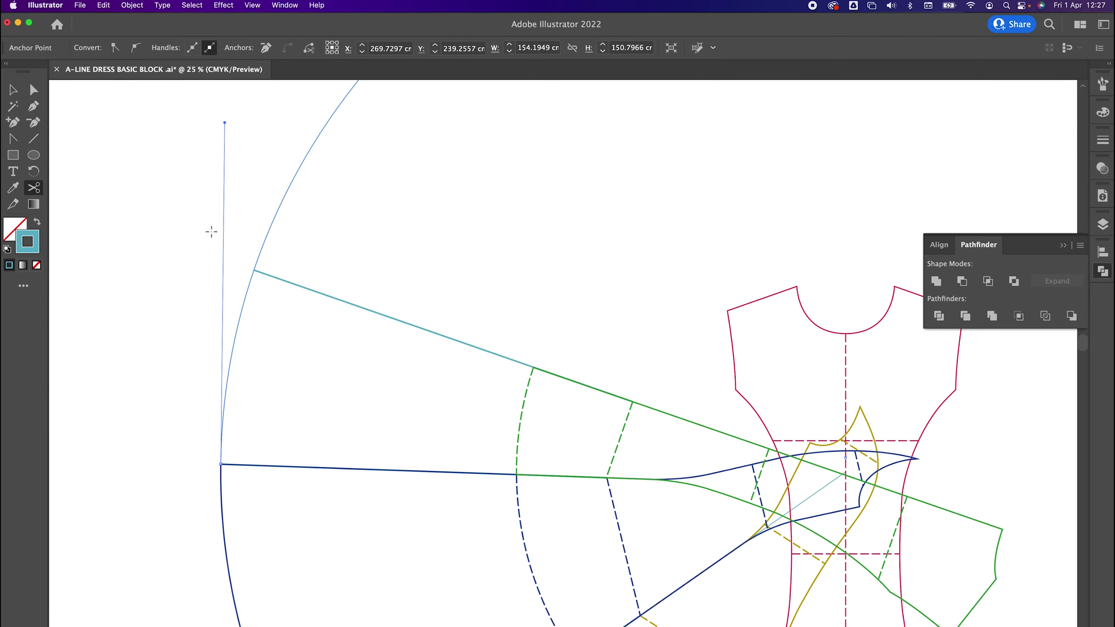
click(253, 268)
key(a)
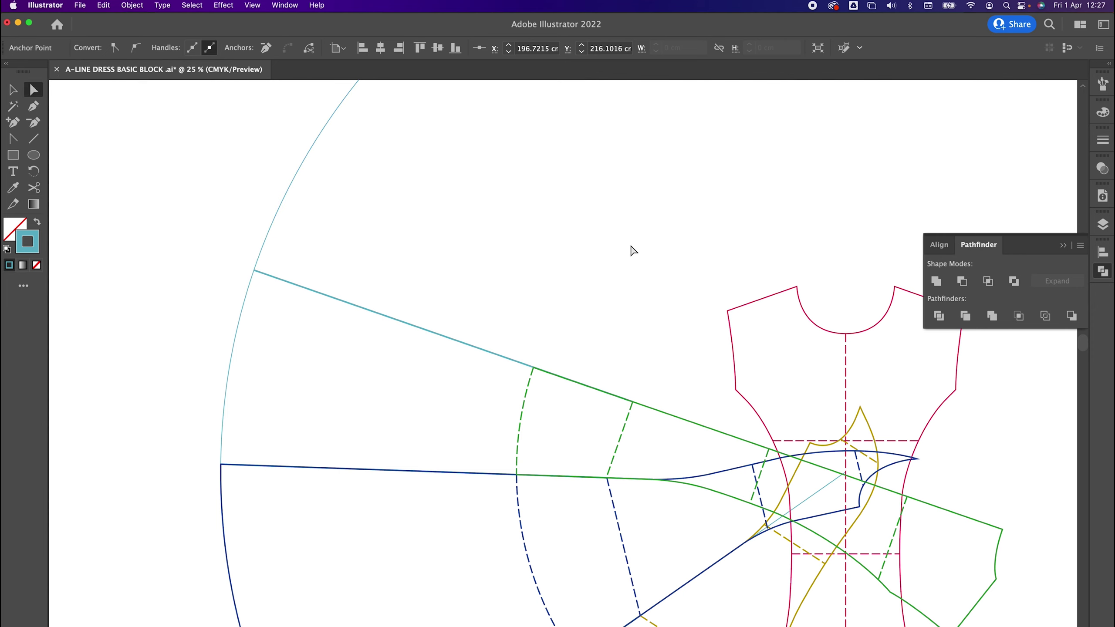
click(630, 246)
Step: Delete the large leftover part of the guide circle, keeping only the hem arc between the green panel's side lines
key(super+minus)
key(super+minus)
key(super+minus)
drag(662, 349, 594, 315)
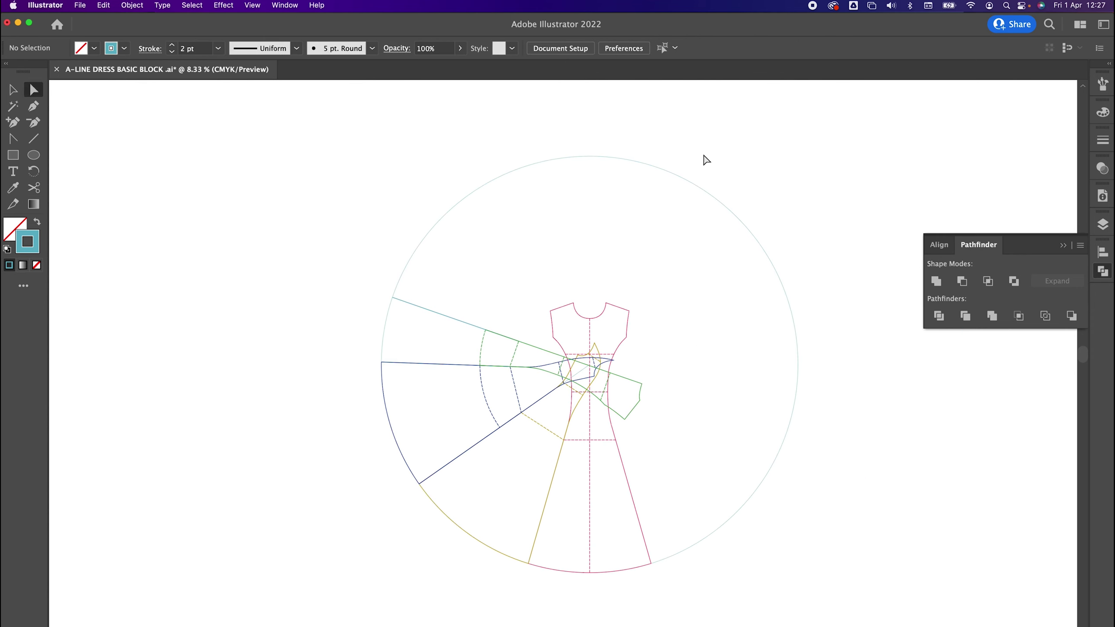
drag(705, 158, 654, 203)
key(super+plus)
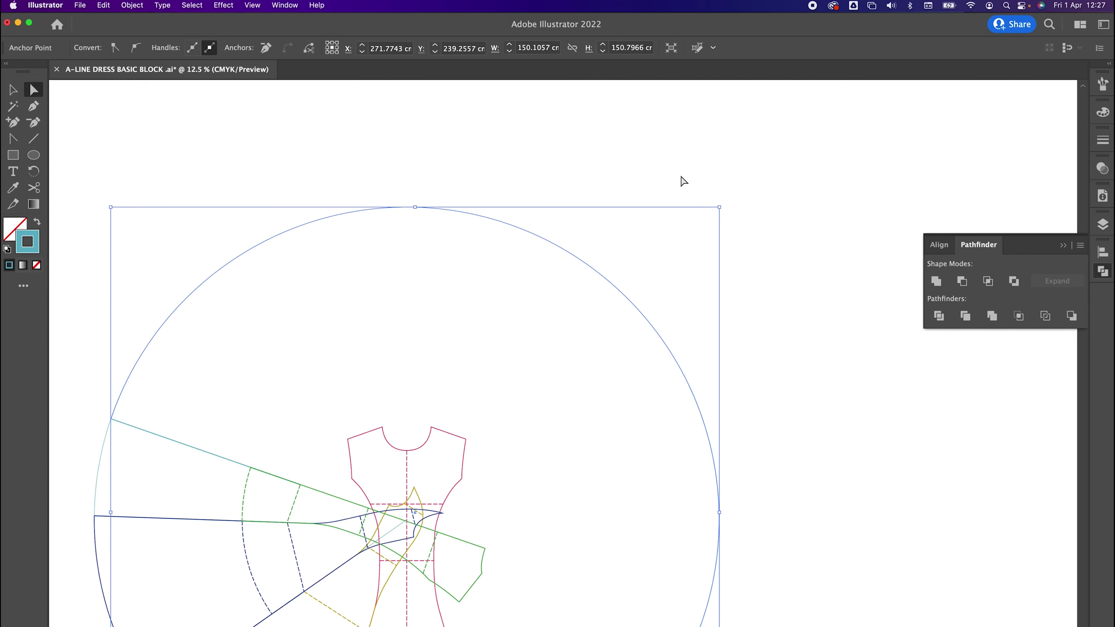
scroll(681, 178, down, 5)
click(261, 169)
drag(262, 169, 415, 246)
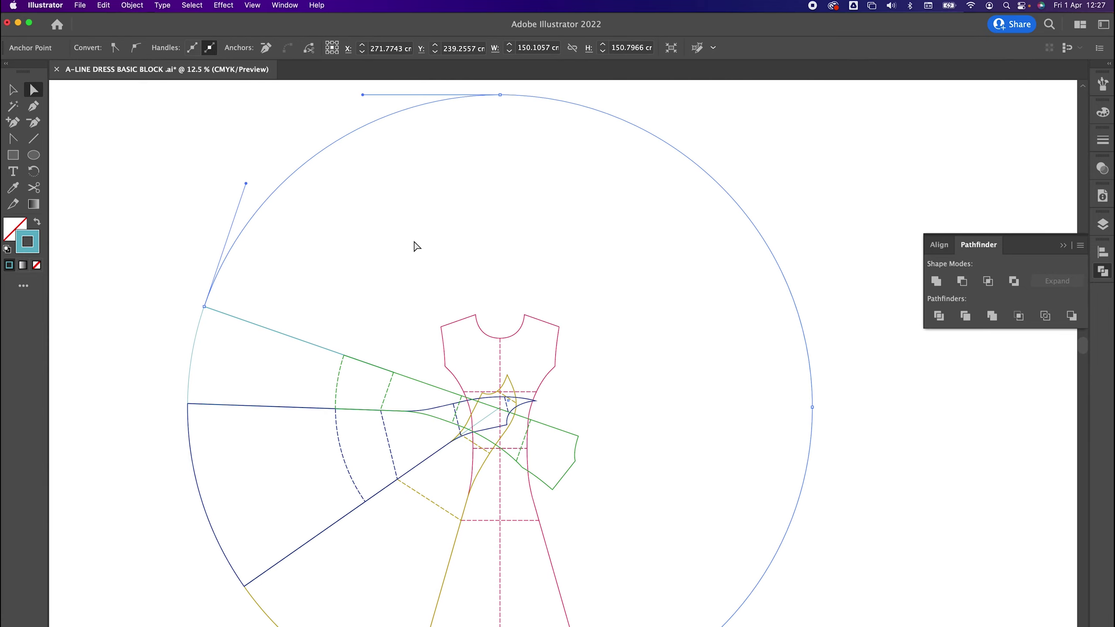
key(BackSpace)
key(BackSpace)
Step: Join the trimmed hem arc to the green panel's outline and unite them into one shape
drag(355, 296, 612, 237)
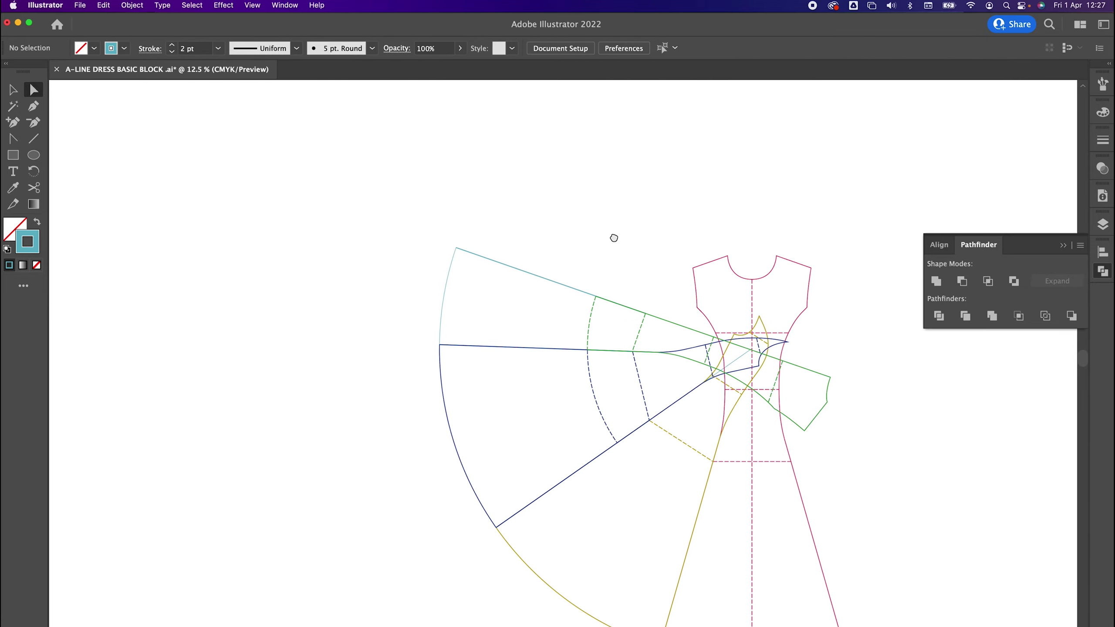
key(super+plus)
key(super+plus)
drag(509, 233, 501, 250)
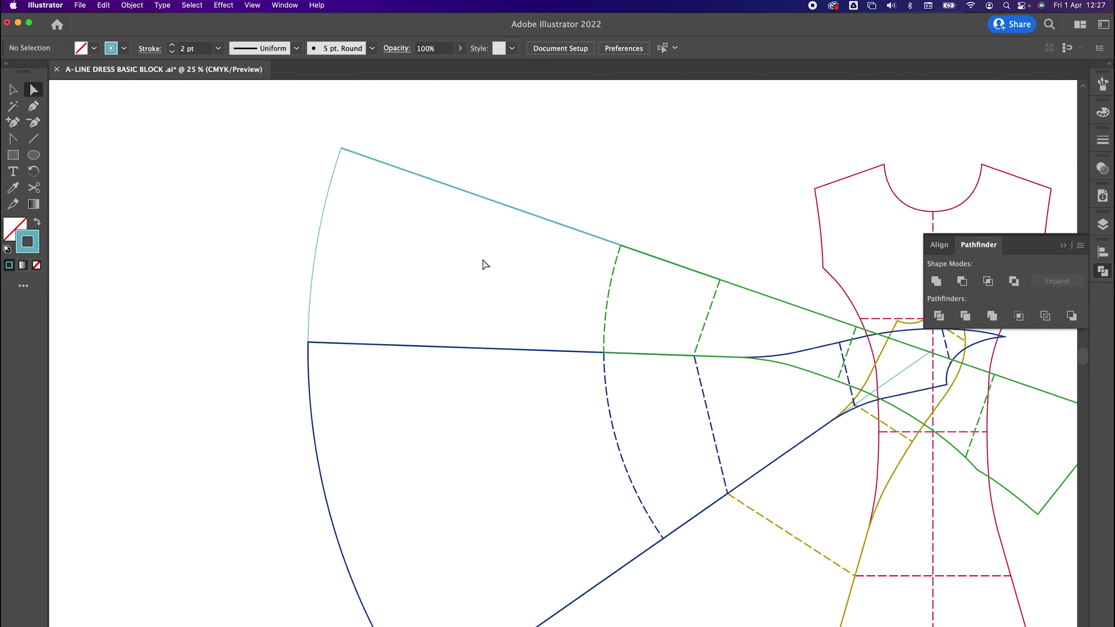
click(310, 324)
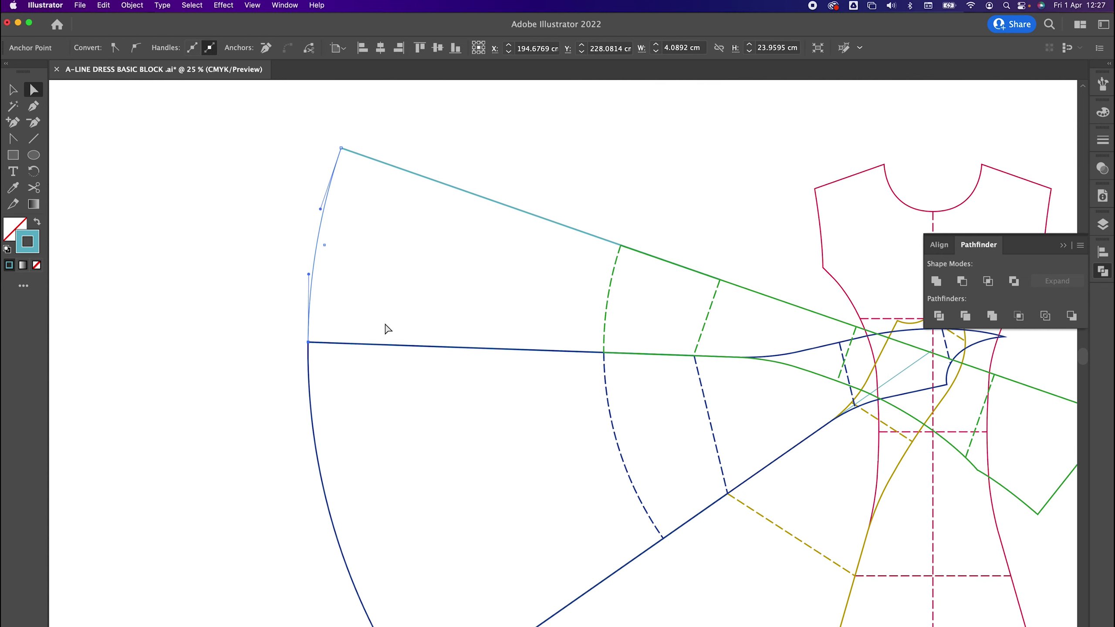
shift+click(630, 356)
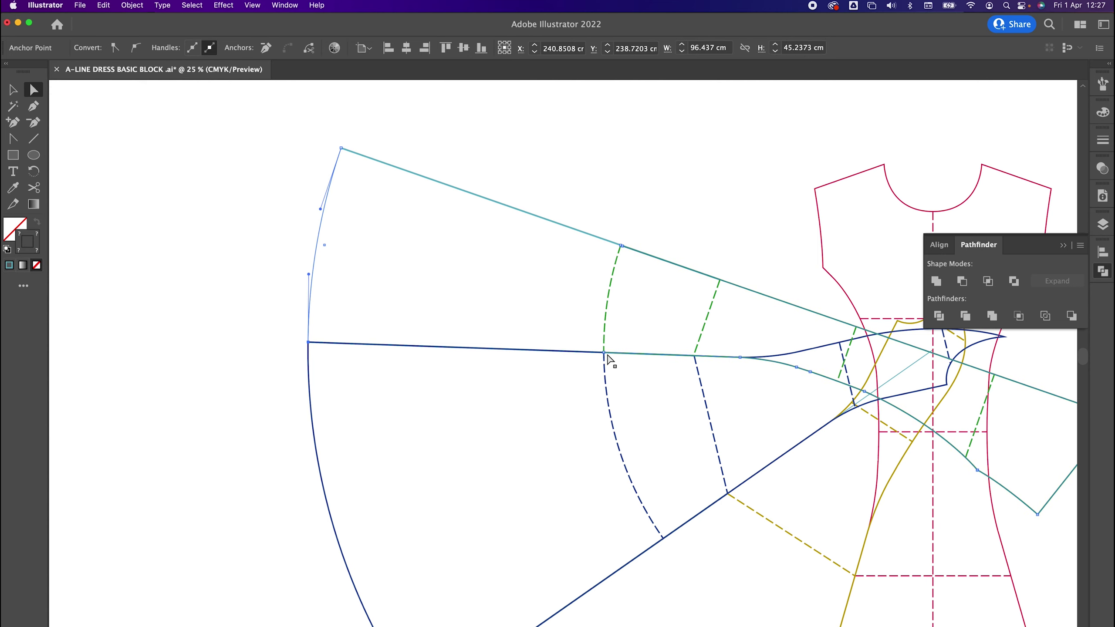
right_click(512, 291)
click(535, 397)
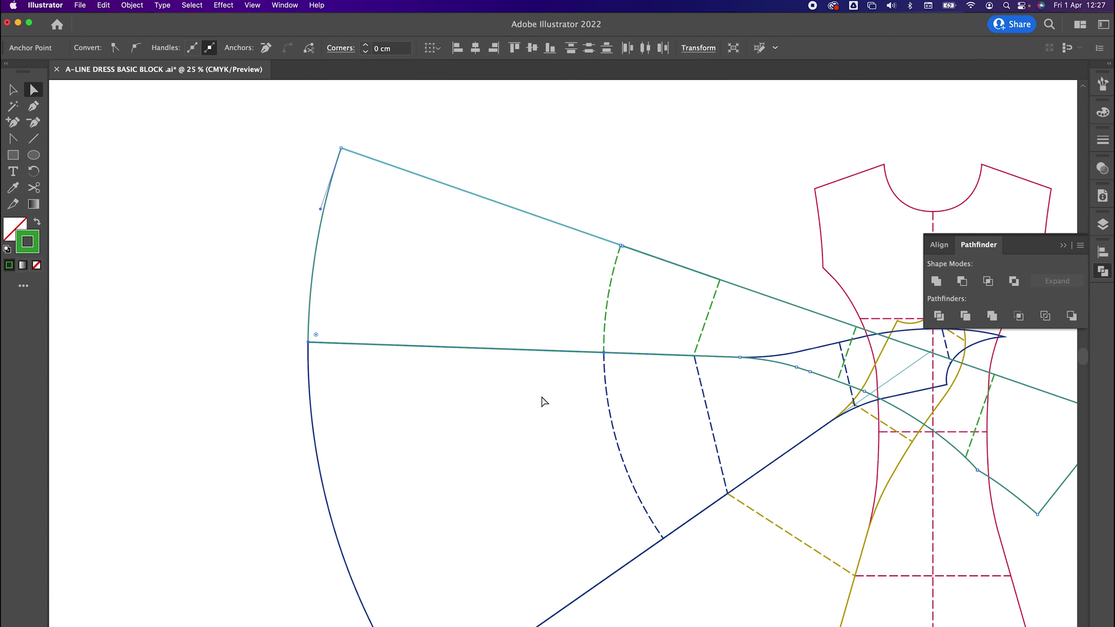
click(936, 280)
click(678, 188)
Step: Try to move the pink front panel away from the overlapping panels
key(v)
key(super+minus)
key(super+minus)
drag(678, 187, 601, 177)
click(701, 433)
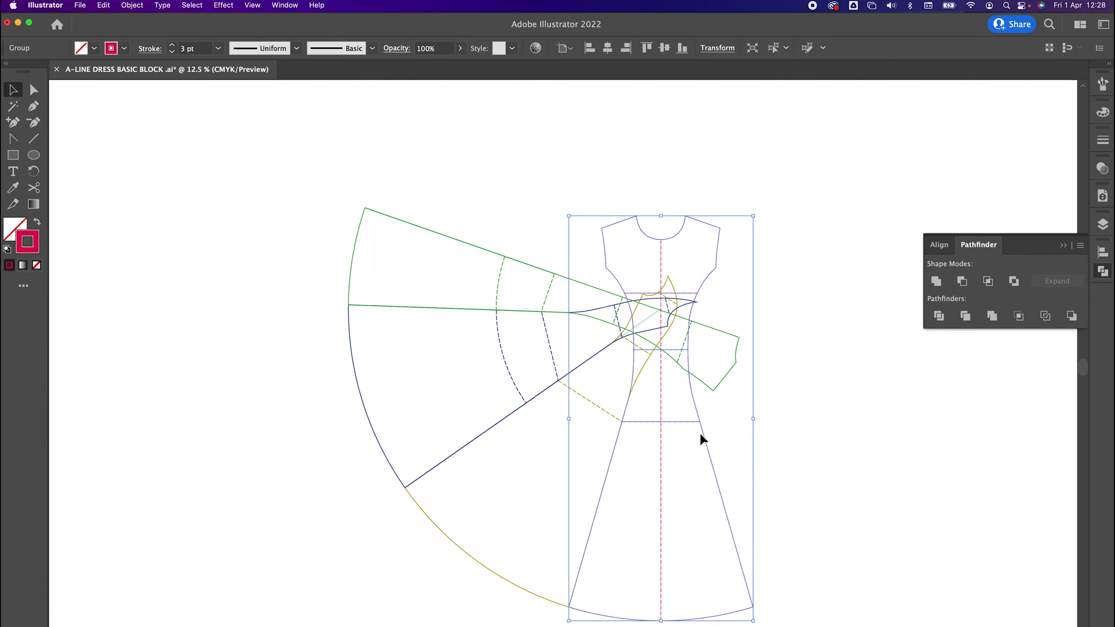
drag(704, 431, 930, 418)
key(super+z)
Step: Group the pink front panel together with its dashed centre line
click(737, 434)
drag(714, 413, 657, 465)
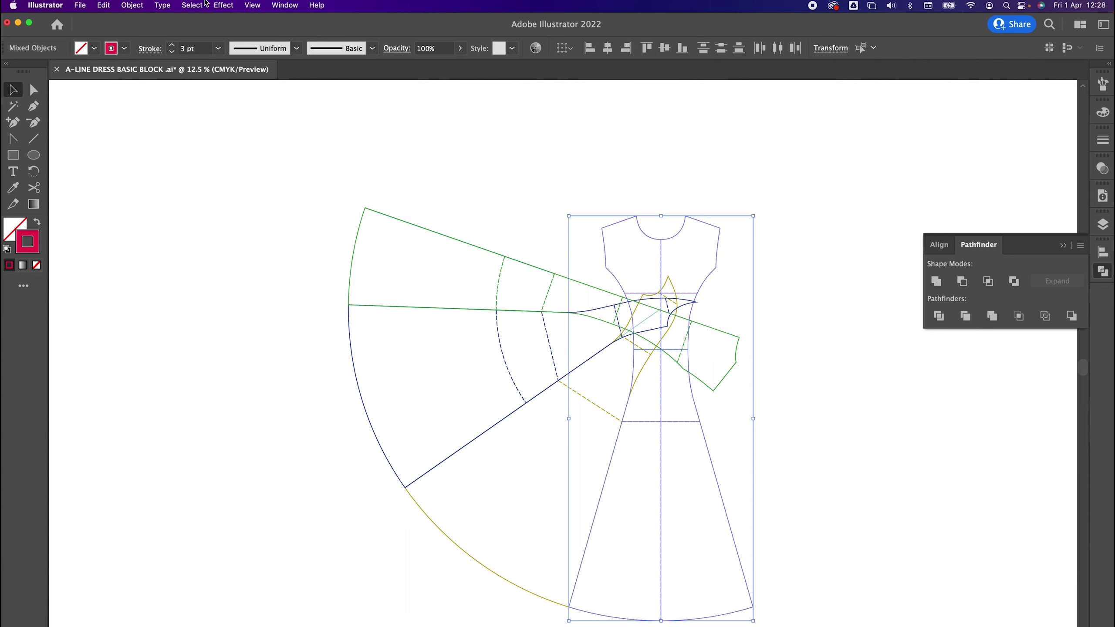
click(132, 6)
click(132, 63)
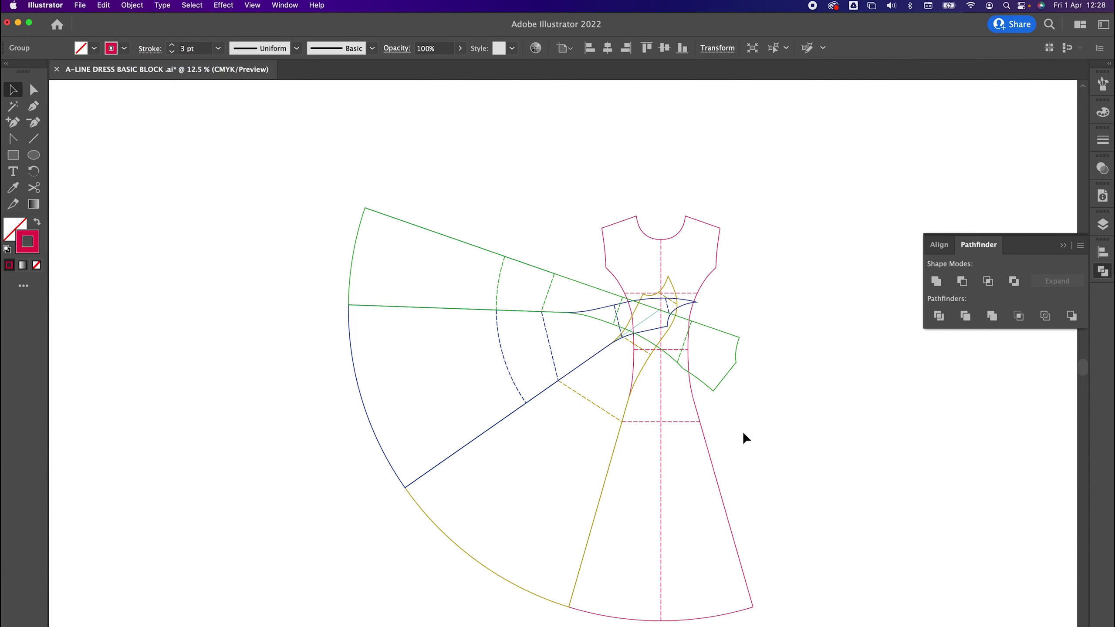
Step: Try to spread the pink, yellow, blue and green panels apart from one another
click(767, 428)
drag(661, 431, 856, 431)
key(super+z)
click(763, 427)
drag(659, 428, 719, 486)
drag(563, 381, 551, 447)
drag(533, 264, 395, 189)
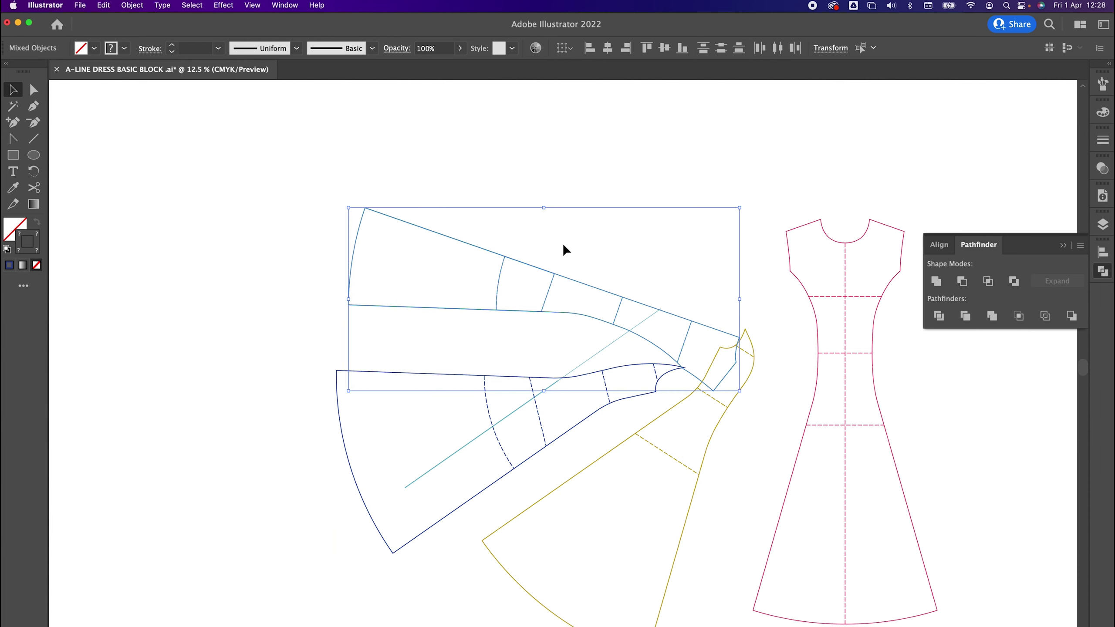
drag(579, 283, 438, 171)
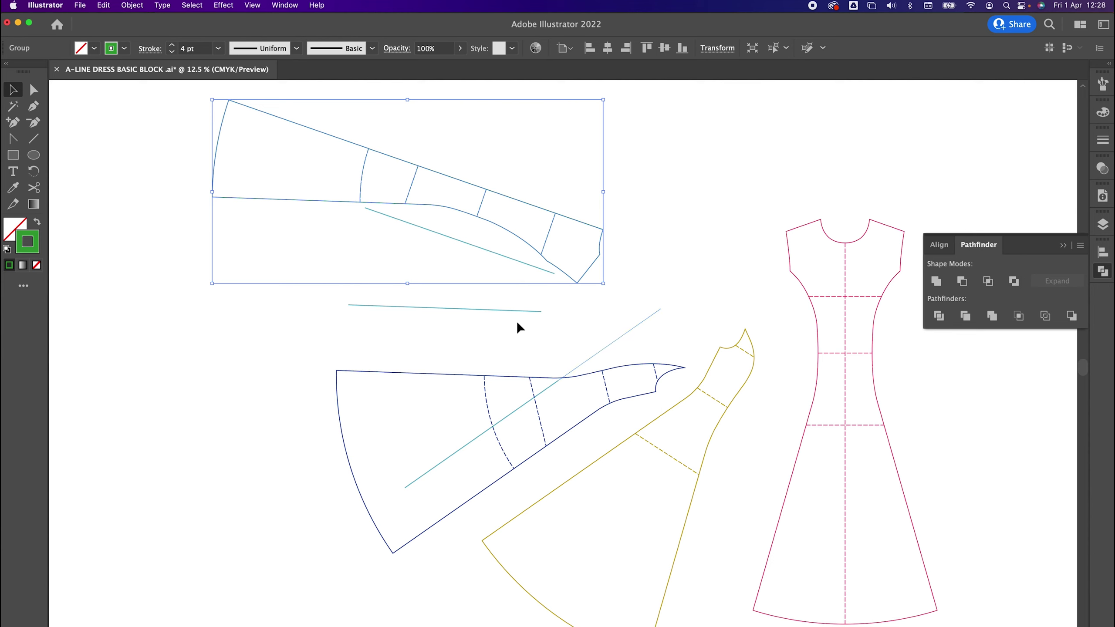
Step: Undo the panel moves back to the overlapping layout
key(super+z)
key(super+z)
key(super+z)
key(super+z)
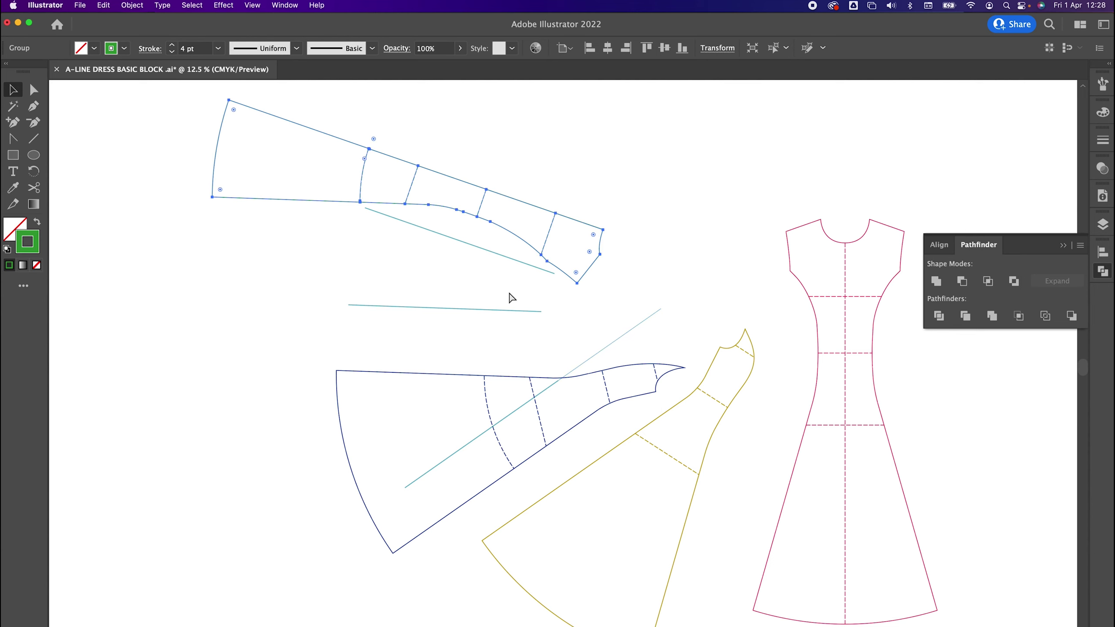
key(super+z)
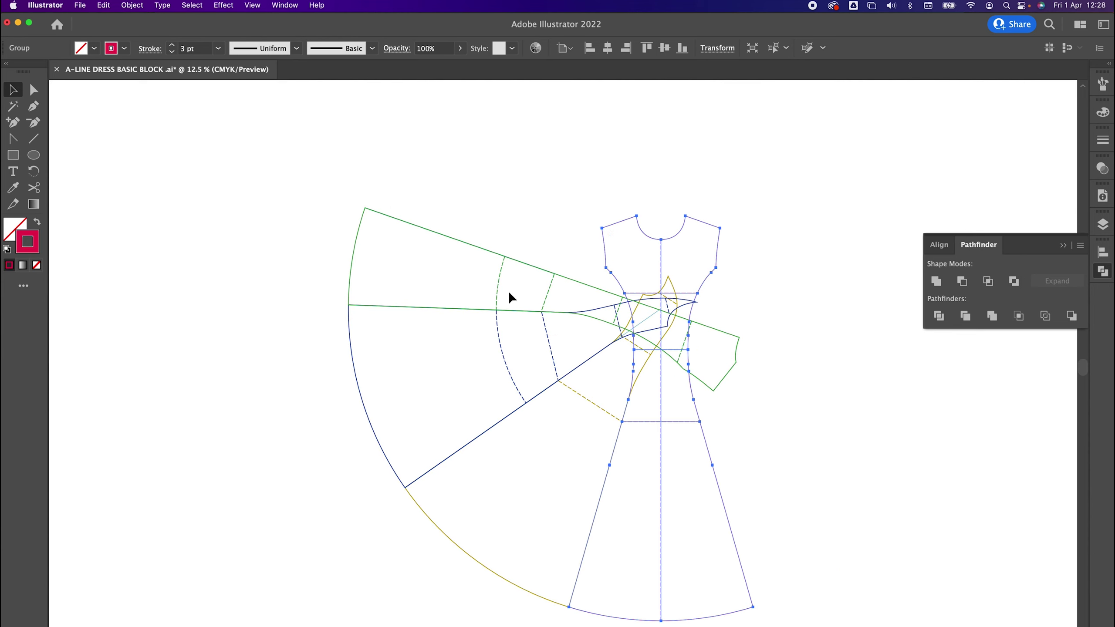
Step: Select the pink, yellow, blue and green panel groups and lock them
click(752, 298)
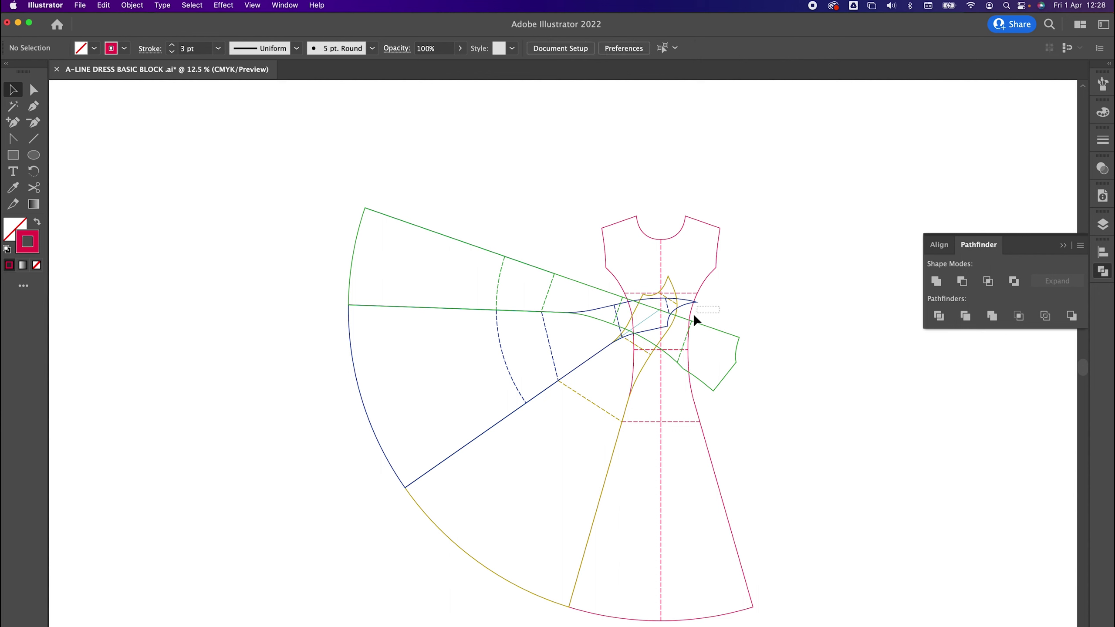
click(657, 303)
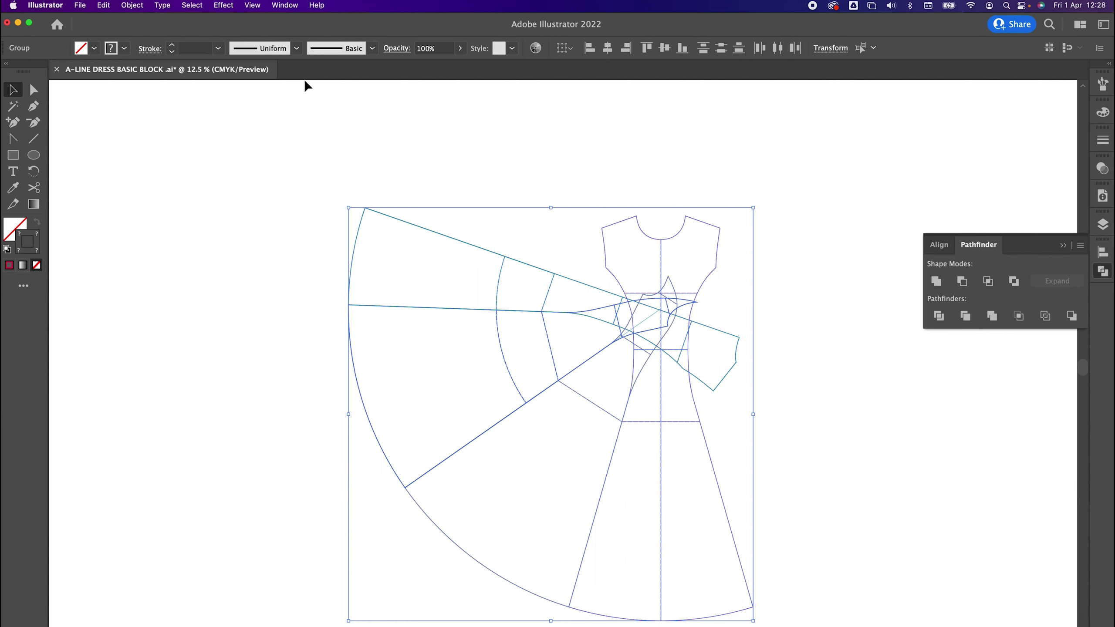
click(131, 8)
mouse_move(148, 88)
click(260, 87)
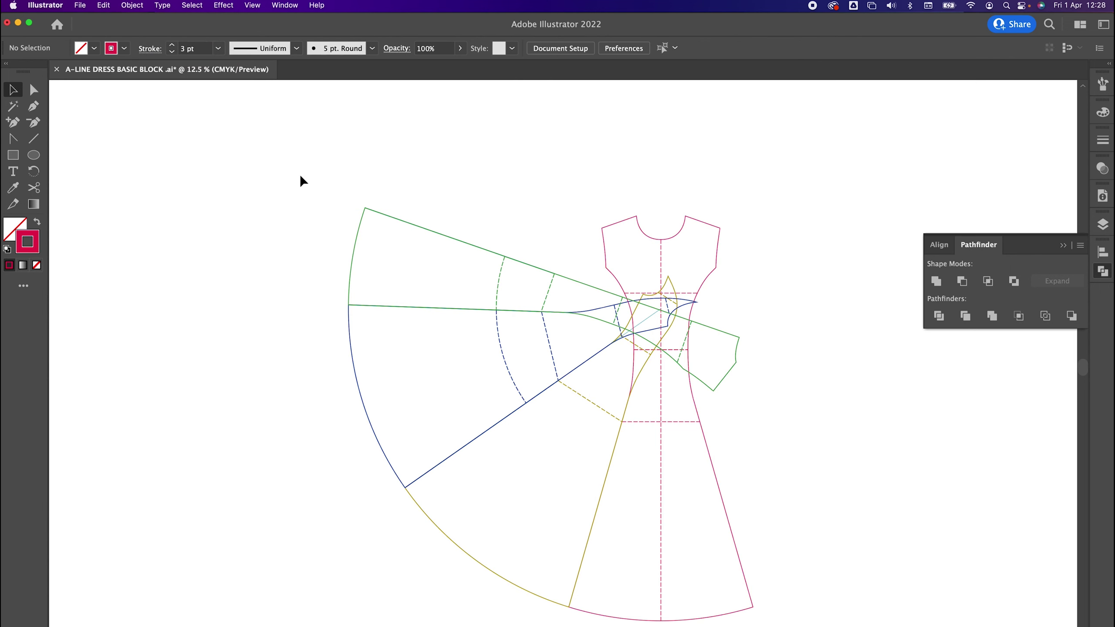
Step: Select the remaining light-blue construction lines, pull them clear of the panels and delete them
drag(236, 144, 833, 626)
drag(587, 363, 365, 394)
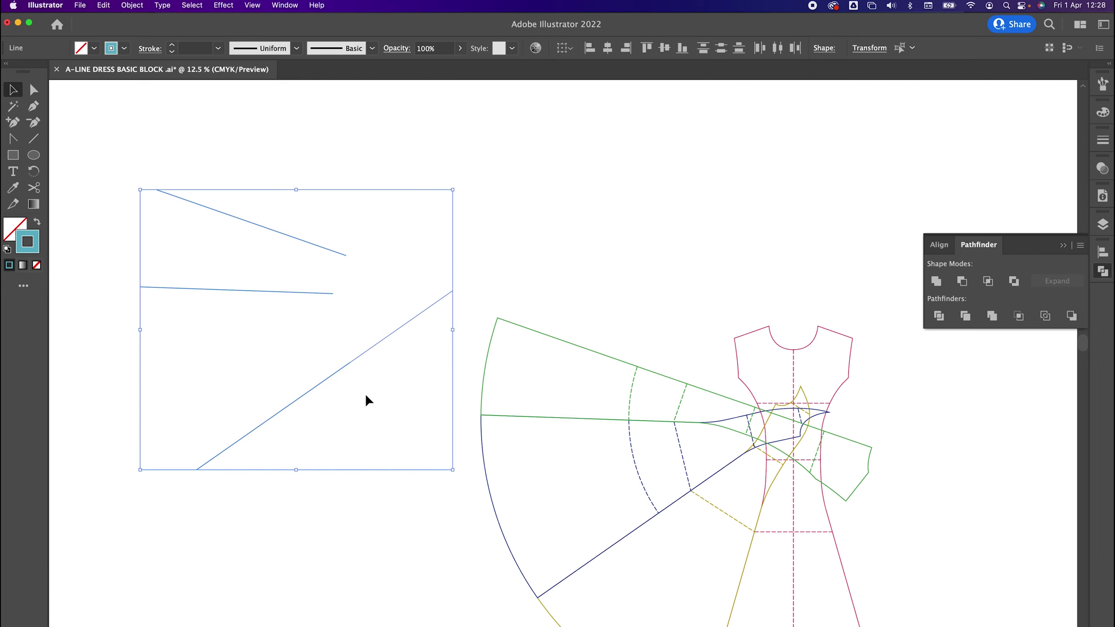
key(Delete)
Step: Select the complete set of overlapping dress panels and move it aside to leave empty canvas beside it
drag(529, 435, 354, 300)
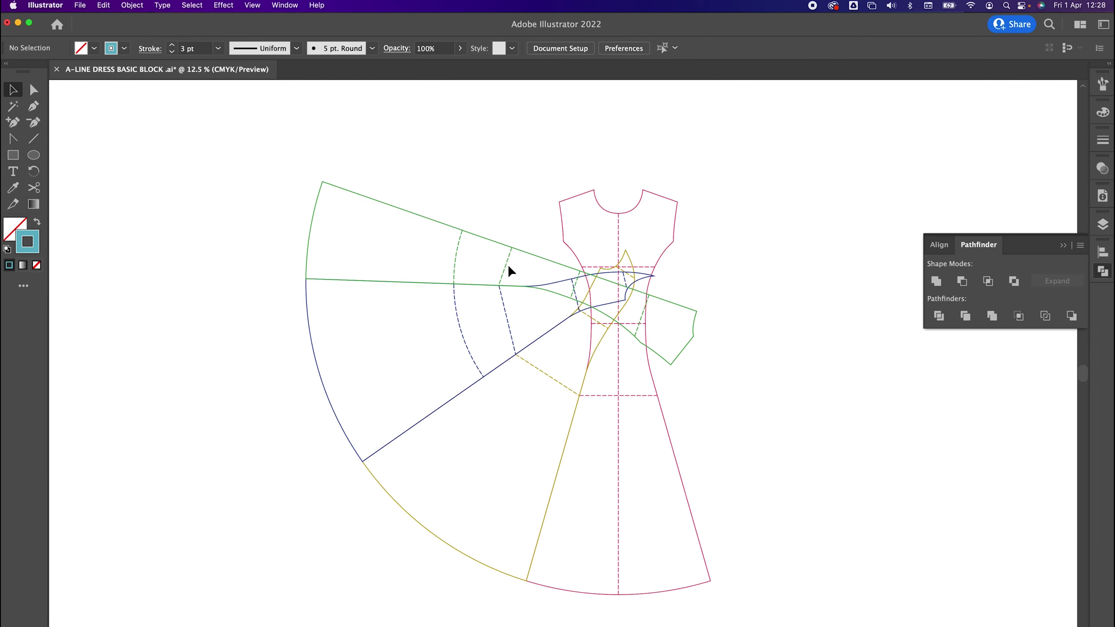
drag(688, 408, 658, 370)
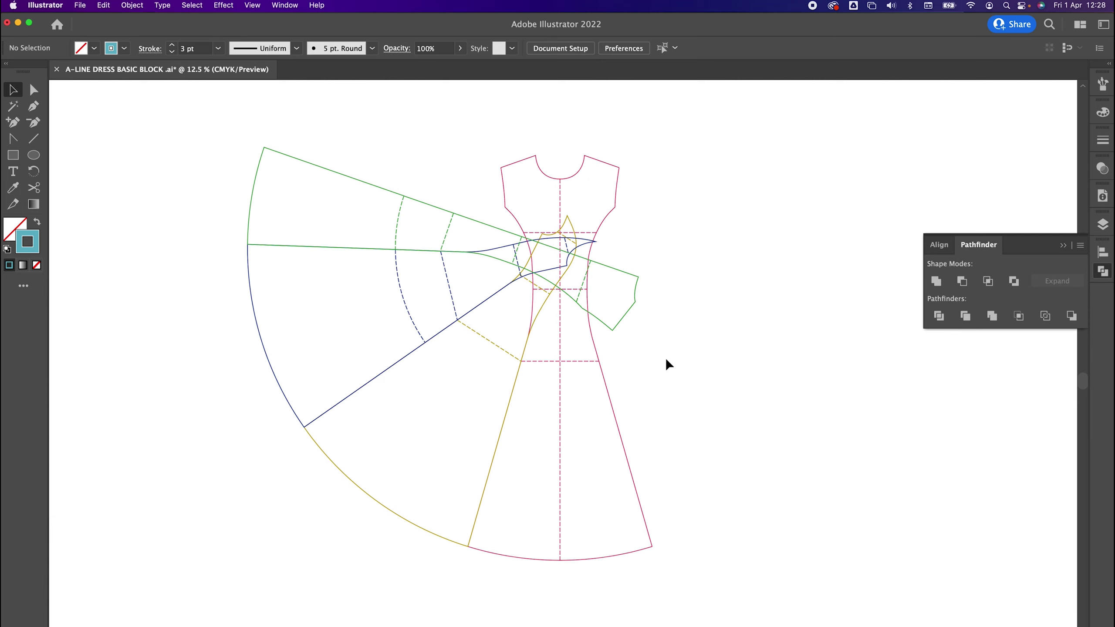
drag(571, 363, 540, 384)
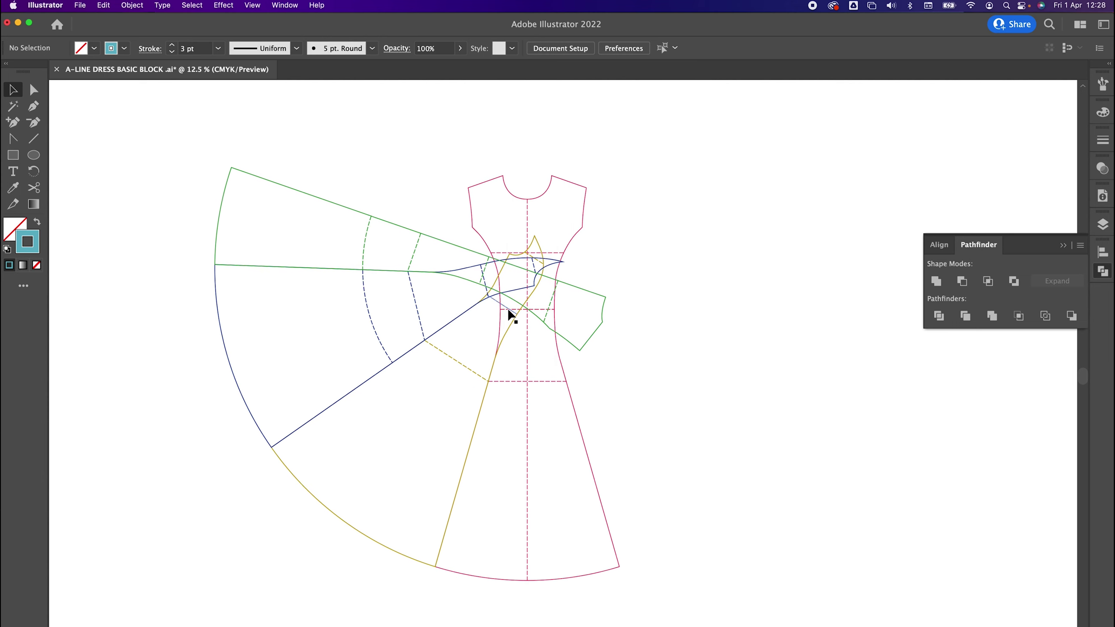
drag(341, 188, 515, 429)
key(super+minus)
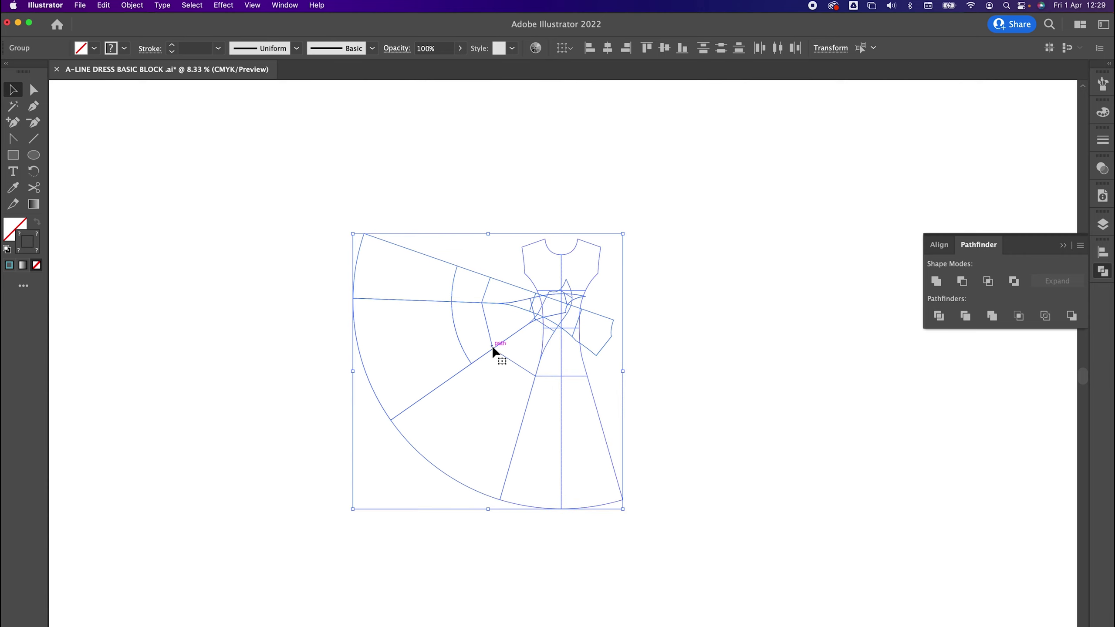
drag(493, 347, 263, 252)
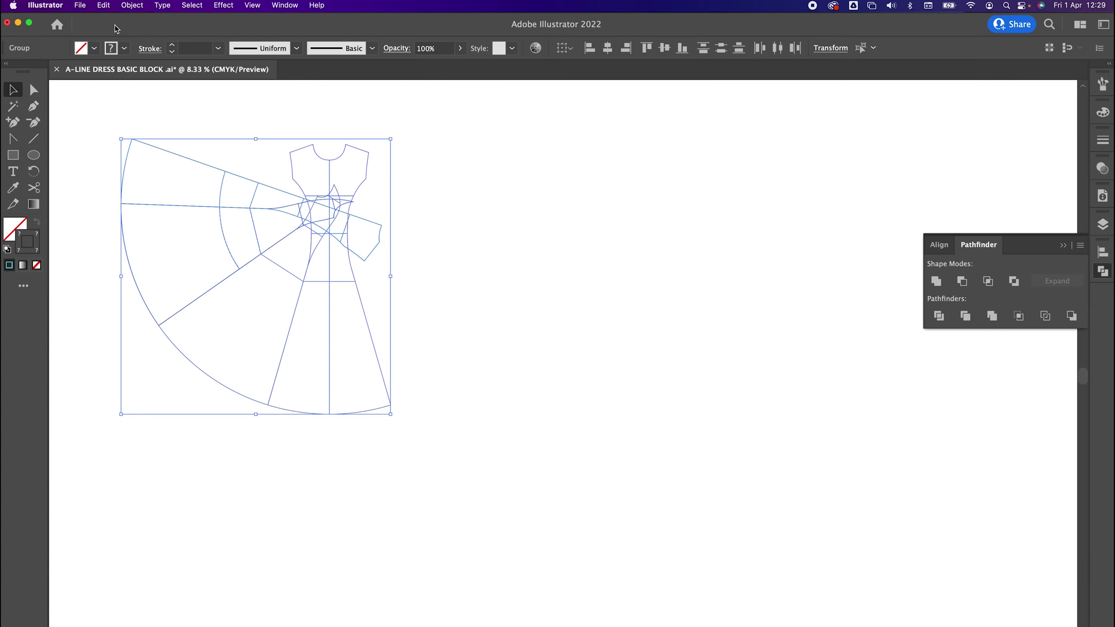
Step: Copy and paste the complete panel set, place the duplicate to the right of the original, and collapse the Pathfinder options
click(103, 6)
click(115, 63)
click(111, 6)
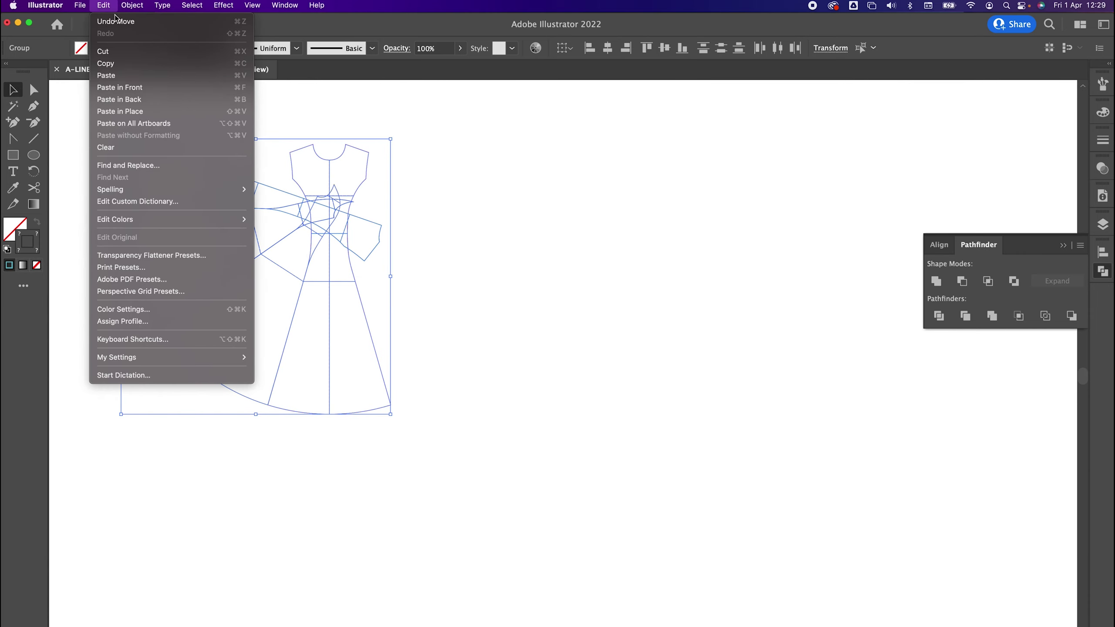
click(116, 75)
drag(521, 252, 652, 244)
click(1063, 246)
drag(967, 301, 750, 335)
click(805, 285)
key(super+plus)
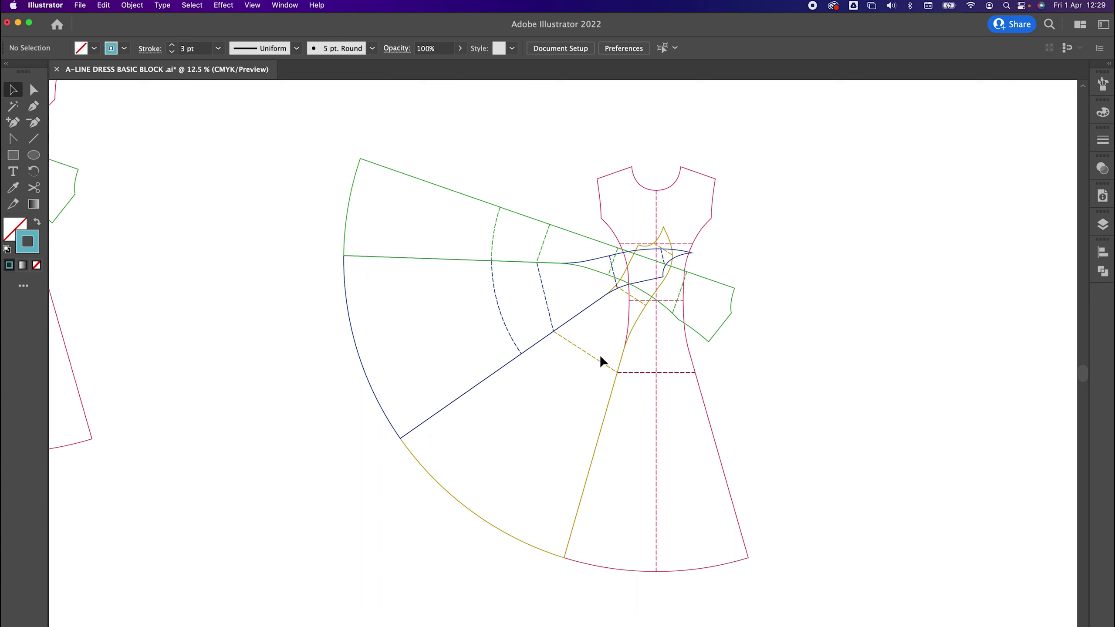
Step: Move the duplicate's green, blue and yellow panels together to the left, clear of the pink front panel
drag(495, 184, 549, 342)
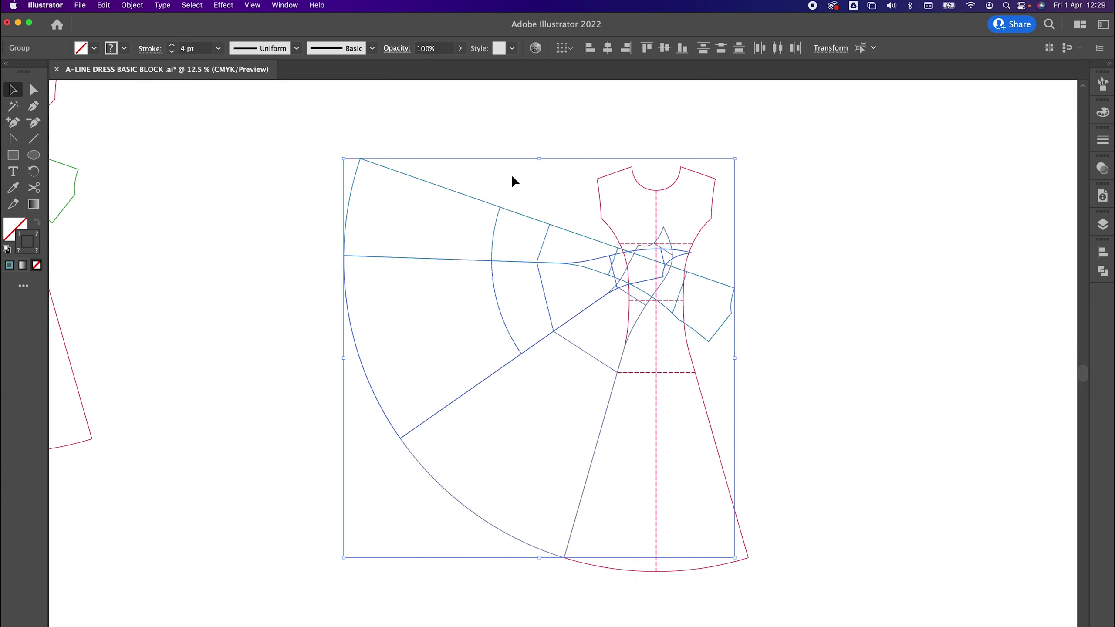
drag(488, 179, 417, 341)
click(537, 385)
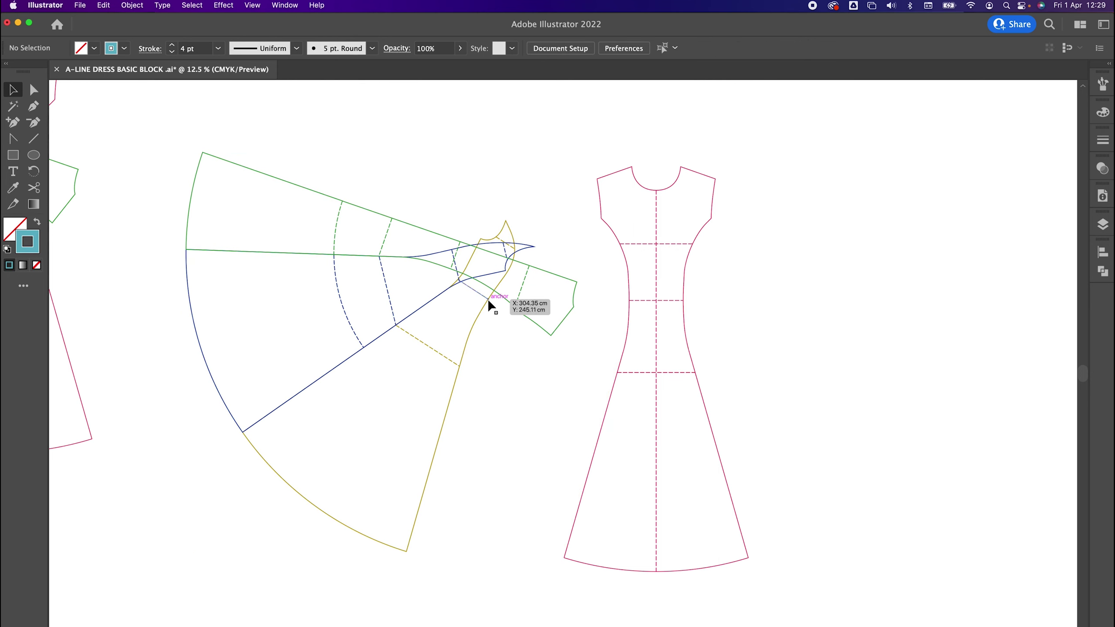
Step: Move the yellow panel to the pink panel so that its waistline end meets the left end of the pink waistline
drag(488, 298, 628, 298)
click(529, 354)
key(super+equal)
key(super+equal)
key(super+equal)
key(super+equal)
key(super+equal)
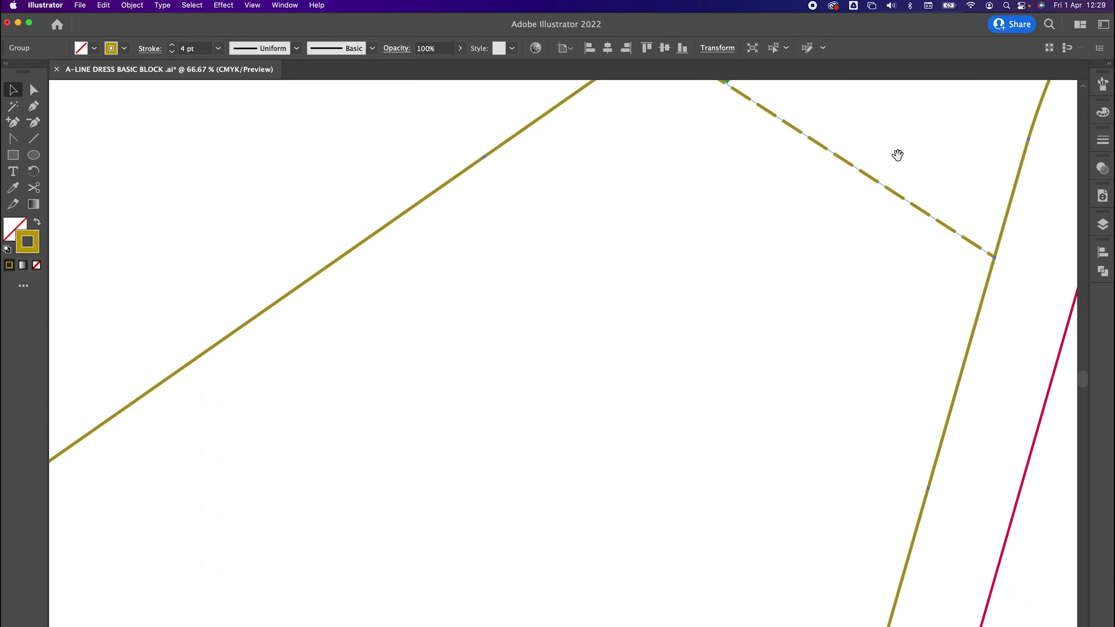
drag(897, 155, 445, 411)
drag(627, 207, 630, 207)
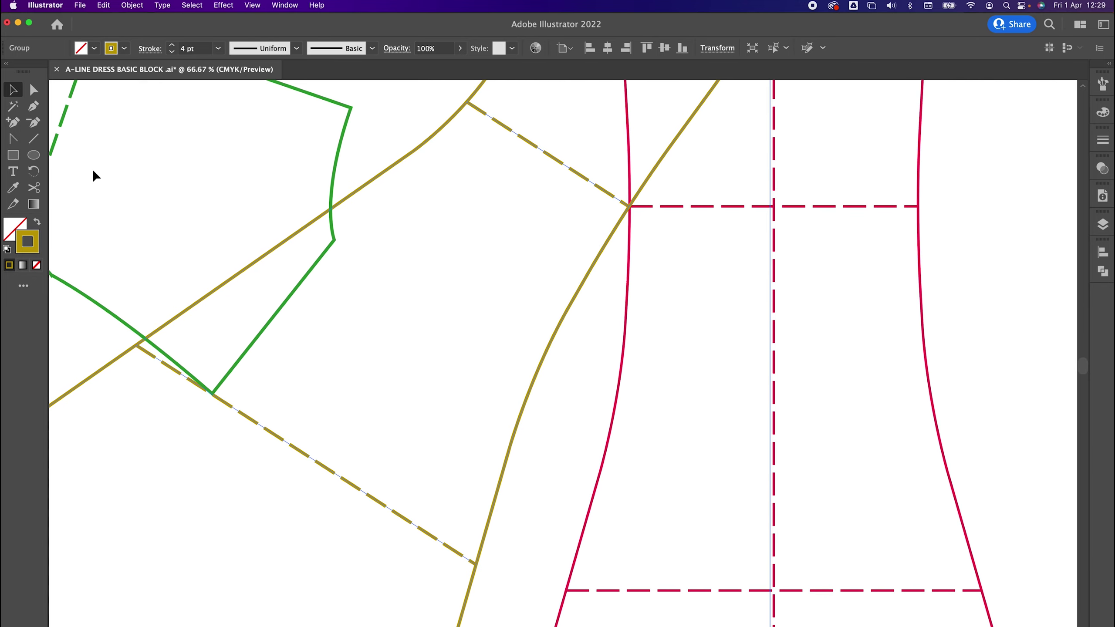
Step: Rotate the yellow panel about the shared waist point until its dashed waistline is horizontal, in line with the pink one
click(34, 171)
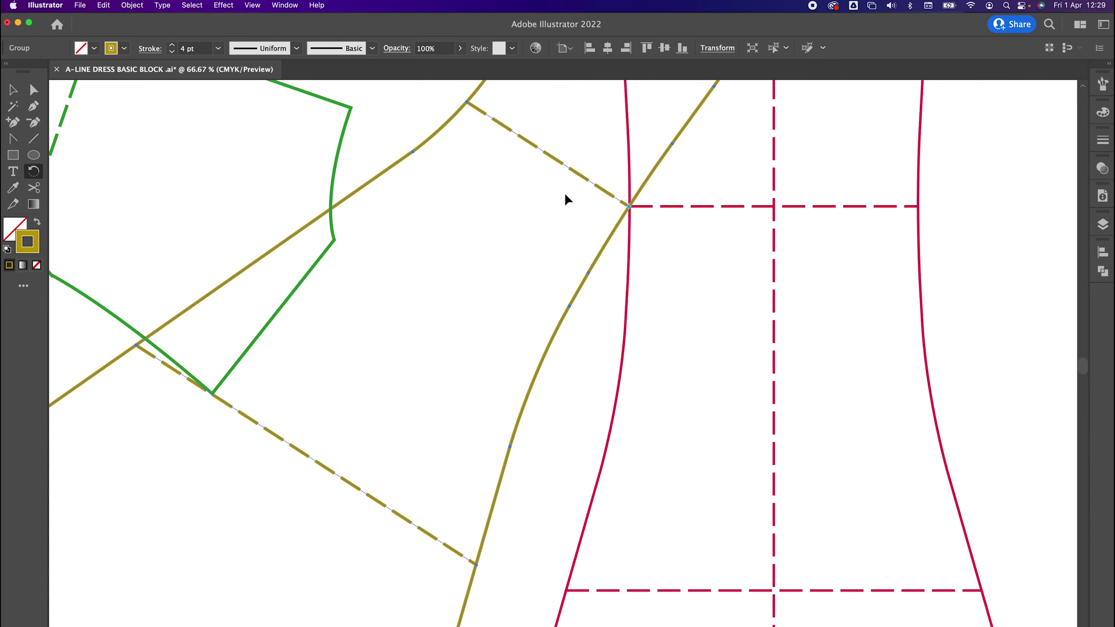
drag(511, 133, 505, 205)
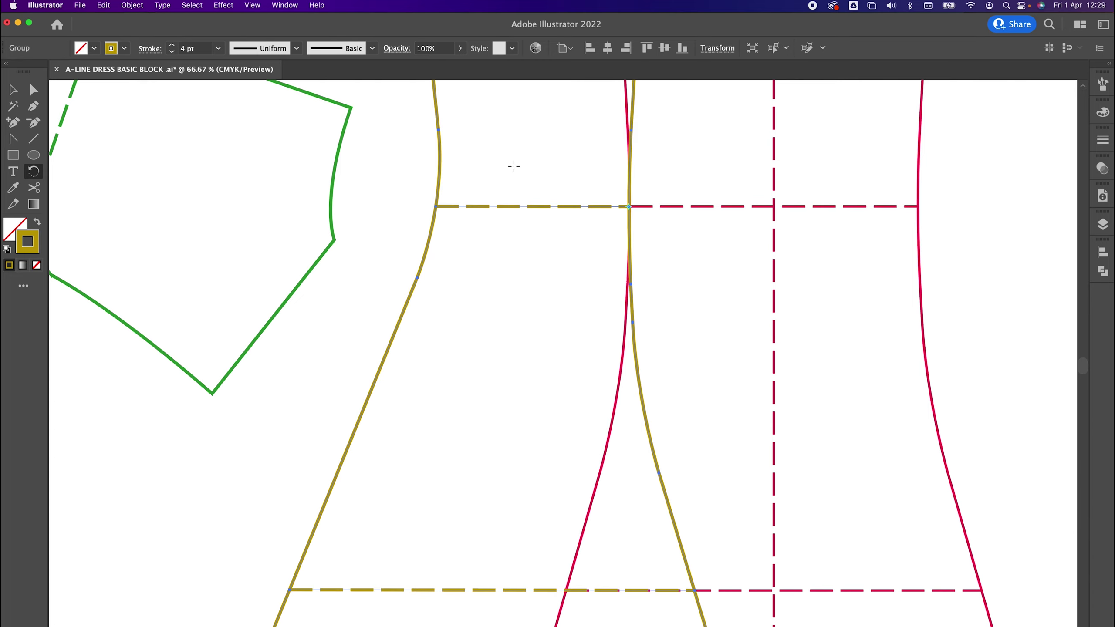
key(super+minus)
key(super+minus)
key(super+minus)
key(b)
key(v)
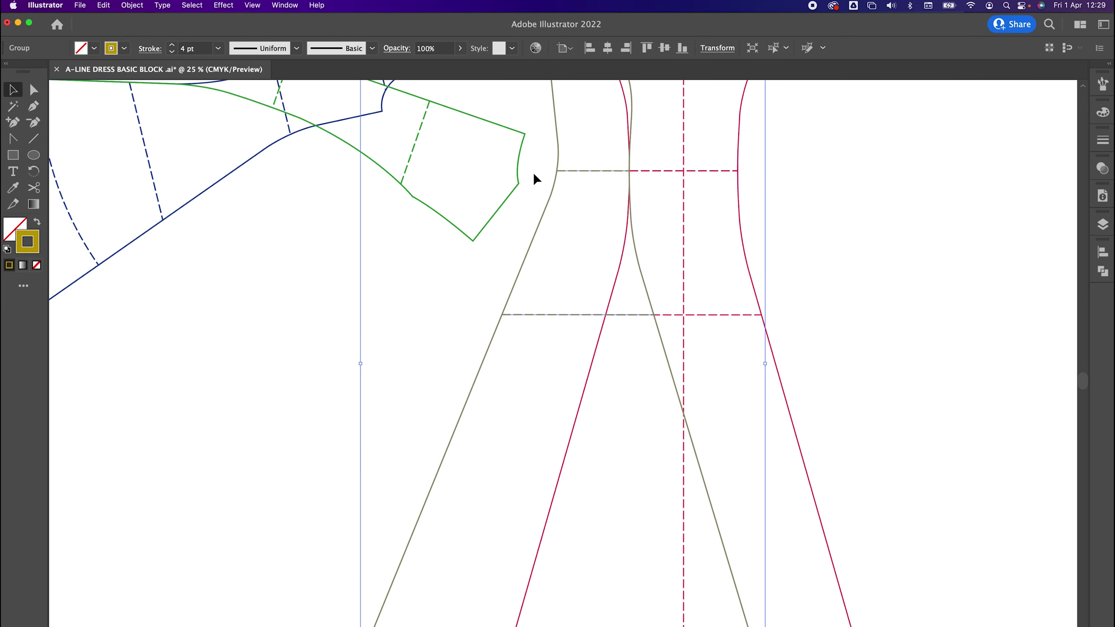
Step: Move the upright yellow panel horizontally to the left so its bodice is clear of the pink panel
click(533, 174)
key(super+minus)
drag(612, 270, 758, 270)
drag(590, 272, 667, 273)
click(582, 238)
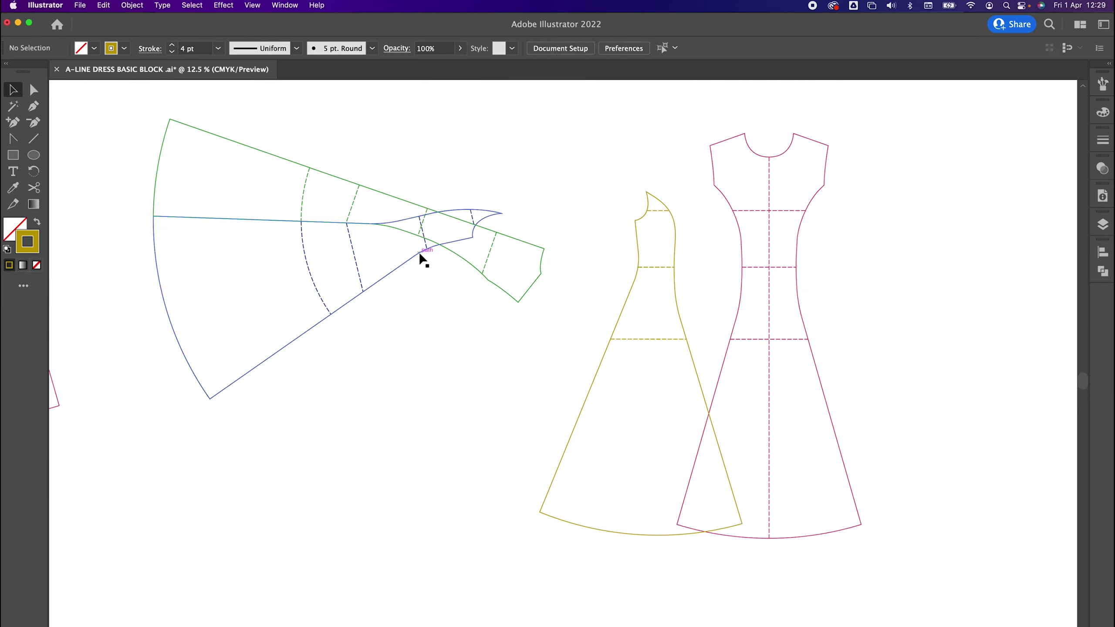
Step: Move the blue panel off the green one and snap its waistline's lower end to the left end of the yellow waistline
drag(417, 261, 478, 334)
click(490, 323)
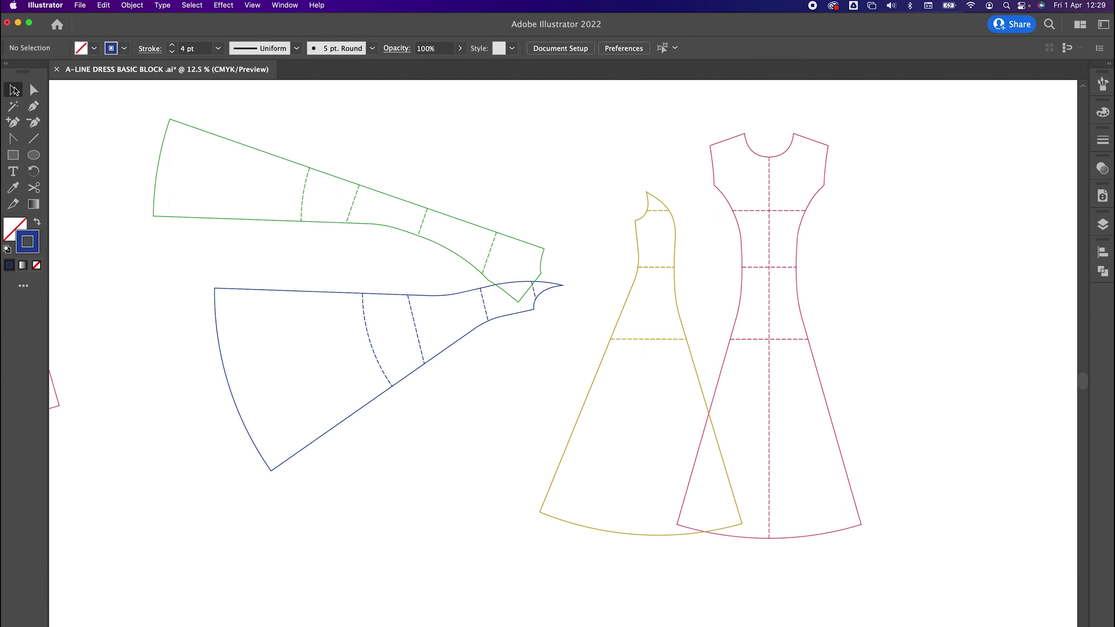
drag(489, 320, 637, 266)
key(super+equal)
key(super+equal)
key(super+equal)
key(super+equal)
key(super+equal)
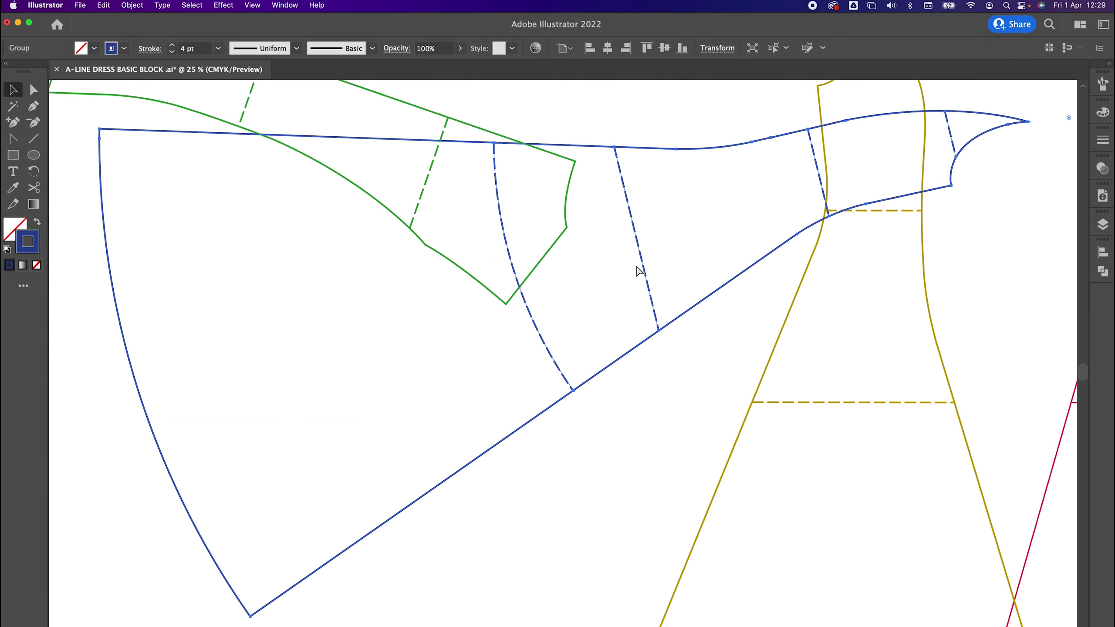
drag(804, 200, 280, 499)
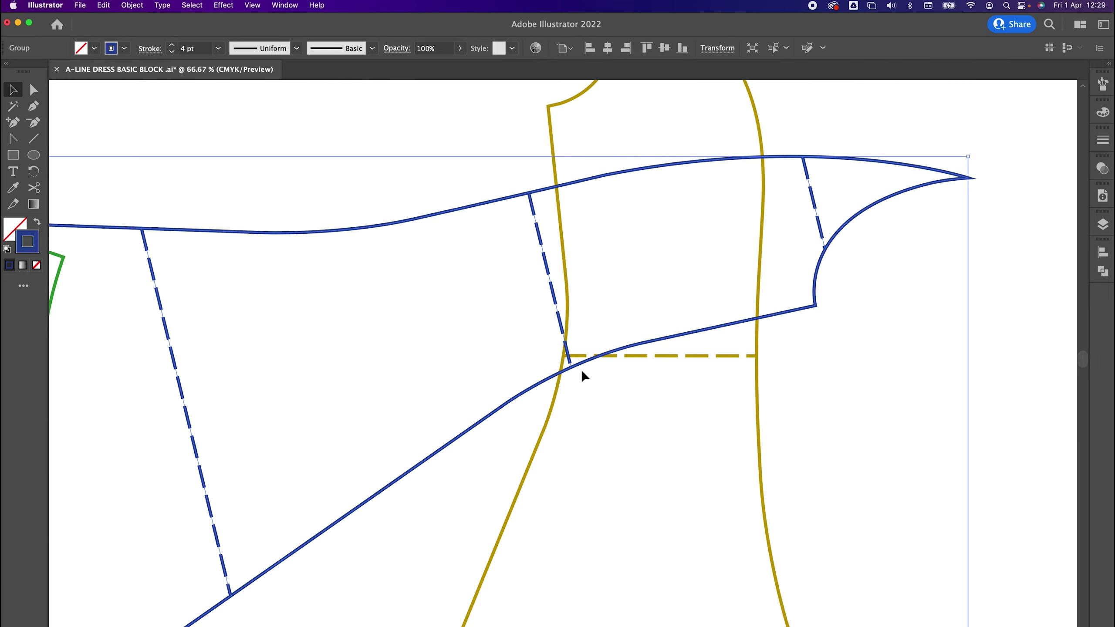
drag(577, 372, 558, 344)
Step: Rotate the blue panel about the shared waist point until its dashed waistline is level with the yellow one
click(34, 171)
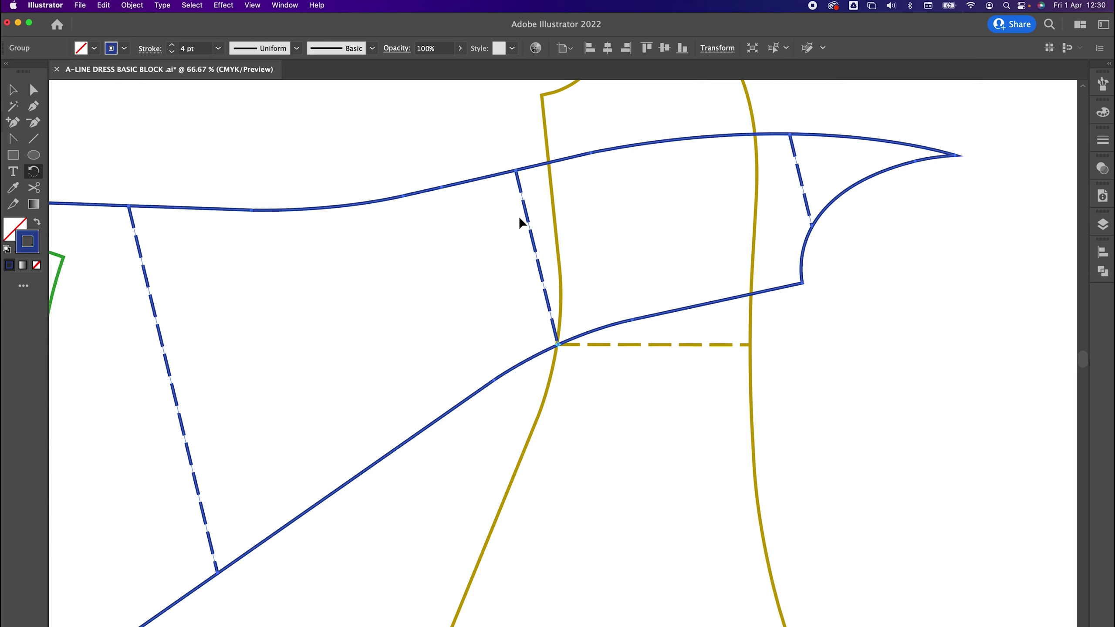
drag(520, 197, 435, 345)
key(v)
Step: Move the upright blue panel horizontally to the left of the yellow panel and deselect it
key(super+minus)
key(super+minus)
key(super+minus)
key(super+minus)
drag(450, 257, 565, 470)
drag(642, 448, 551, 453)
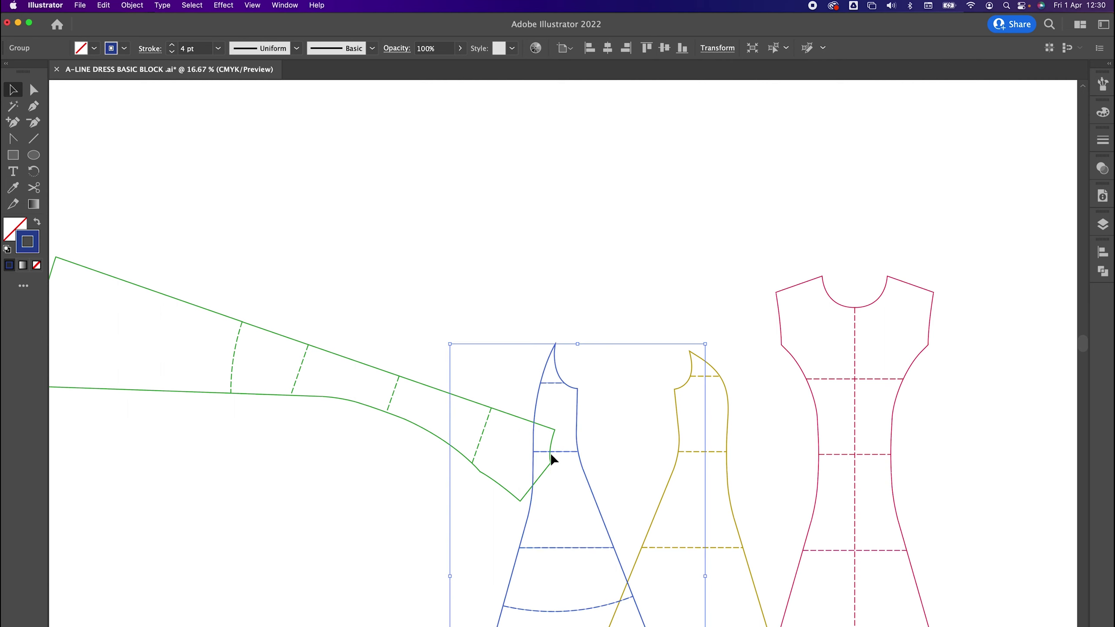
click(381, 317)
Step: Move the green panel so that its waistline's lower end snaps to the left end of the blue waistline
drag(331, 346, 421, 280)
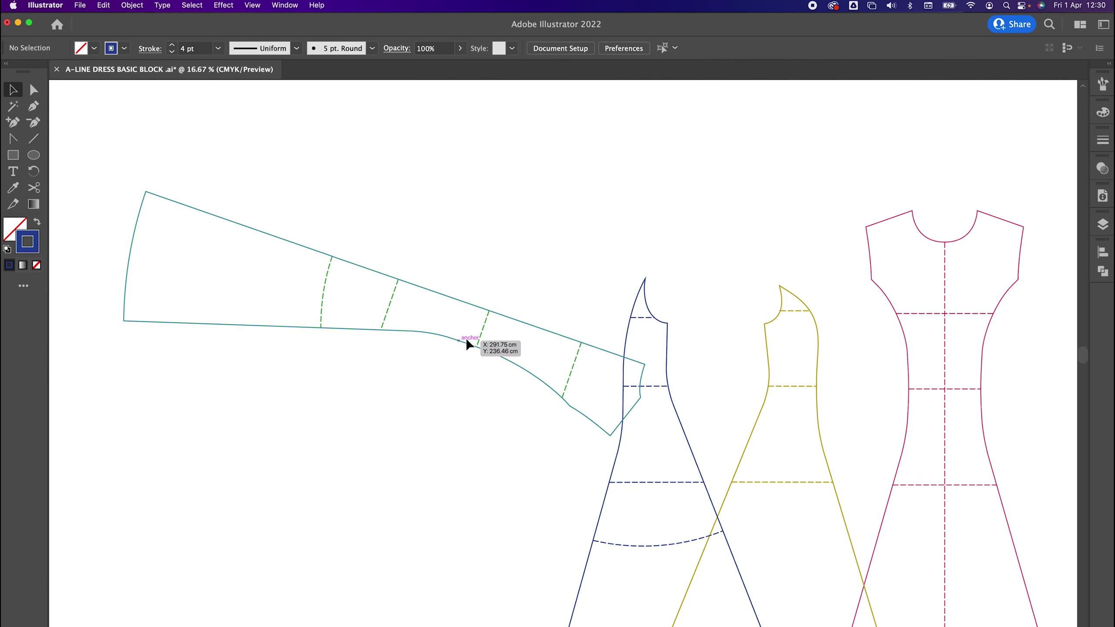
drag(477, 346, 624, 387)
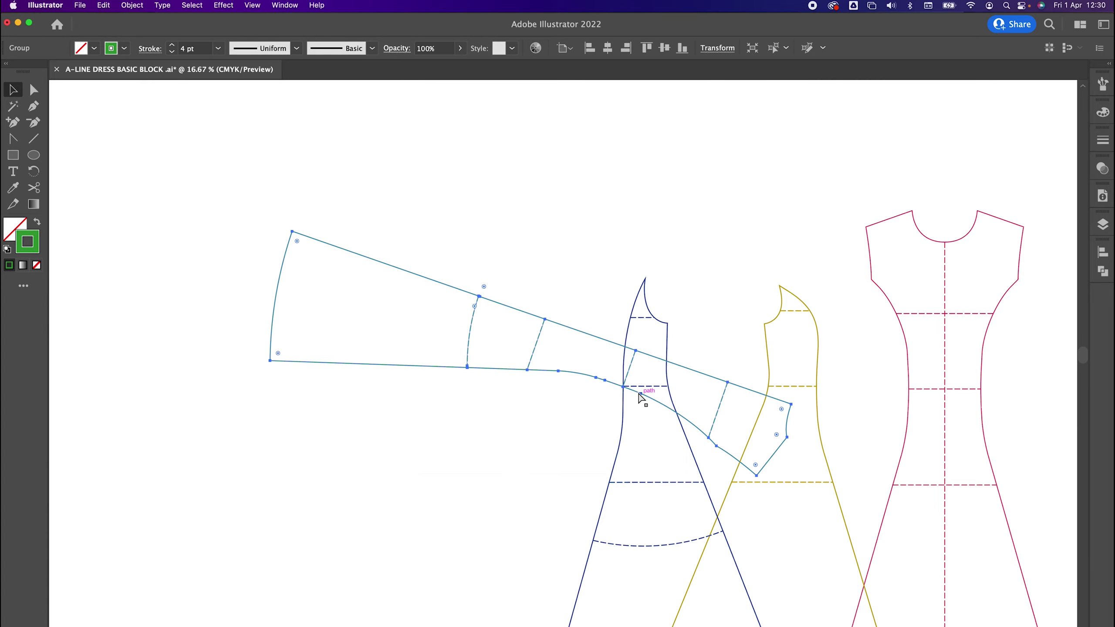
key(super+equal)
key(super+equal)
key(super+equal)
drag(679, 426, 290, 226)
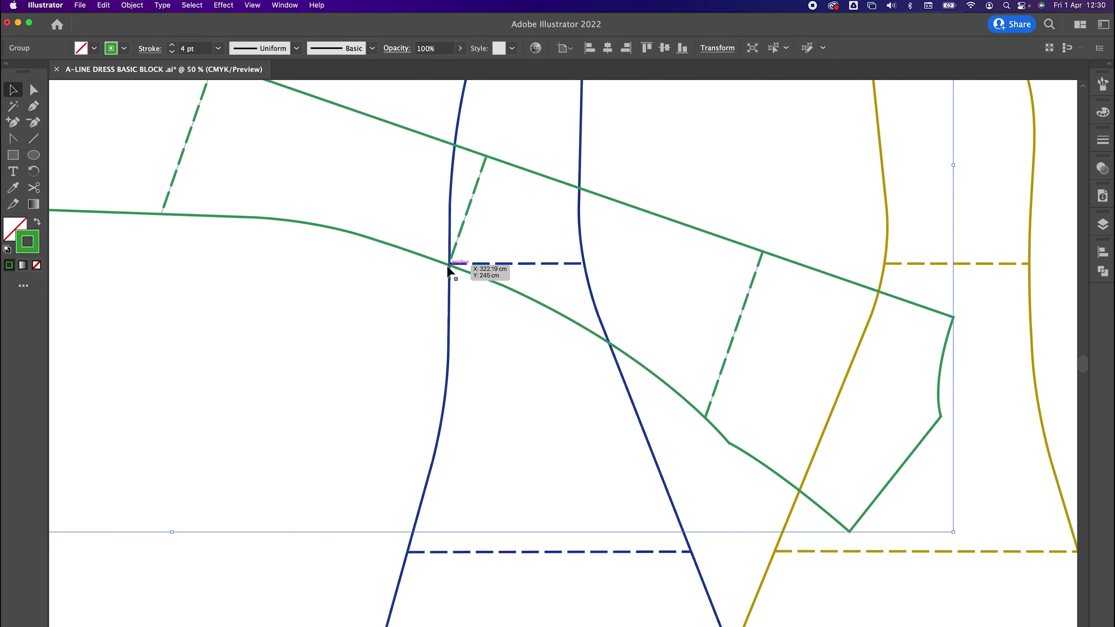
drag(464, 250, 451, 264)
Step: Rotate the green panel upright about the shared waist point and move it horizontally to the left of the blue panel
click(34, 171)
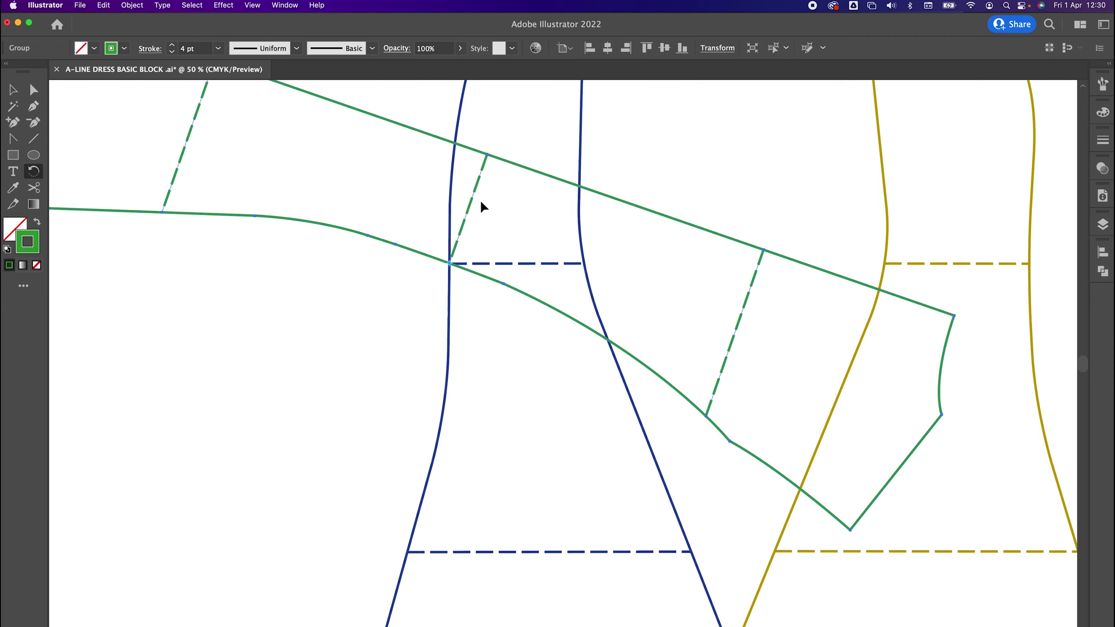
drag(482, 173, 367, 263)
key(super+minus)
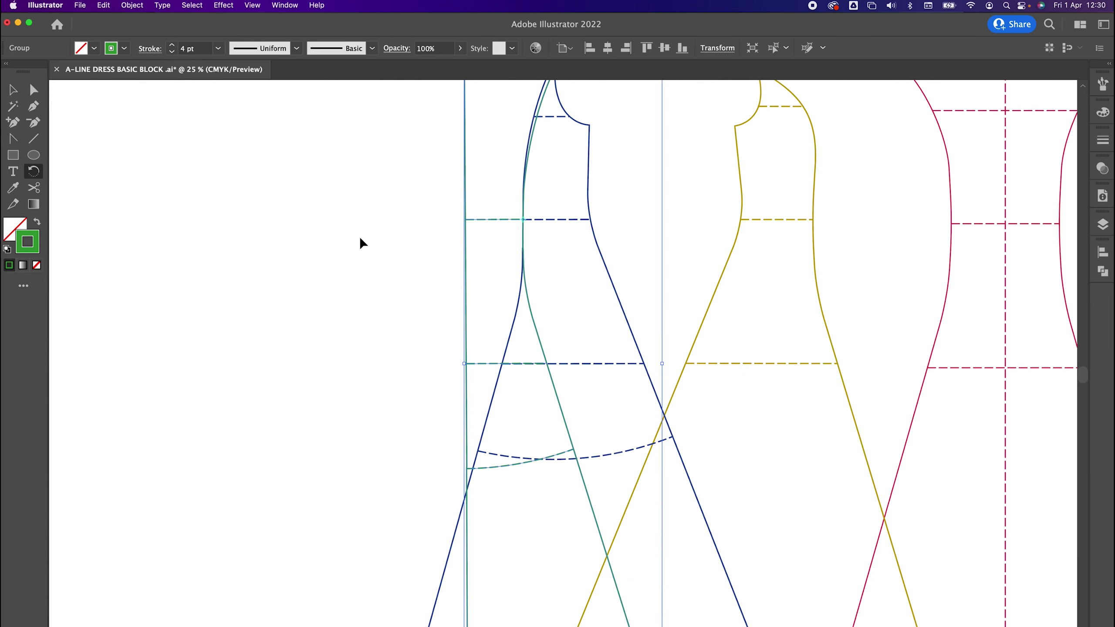
key(super+minus)
key(super+minus)
key(v)
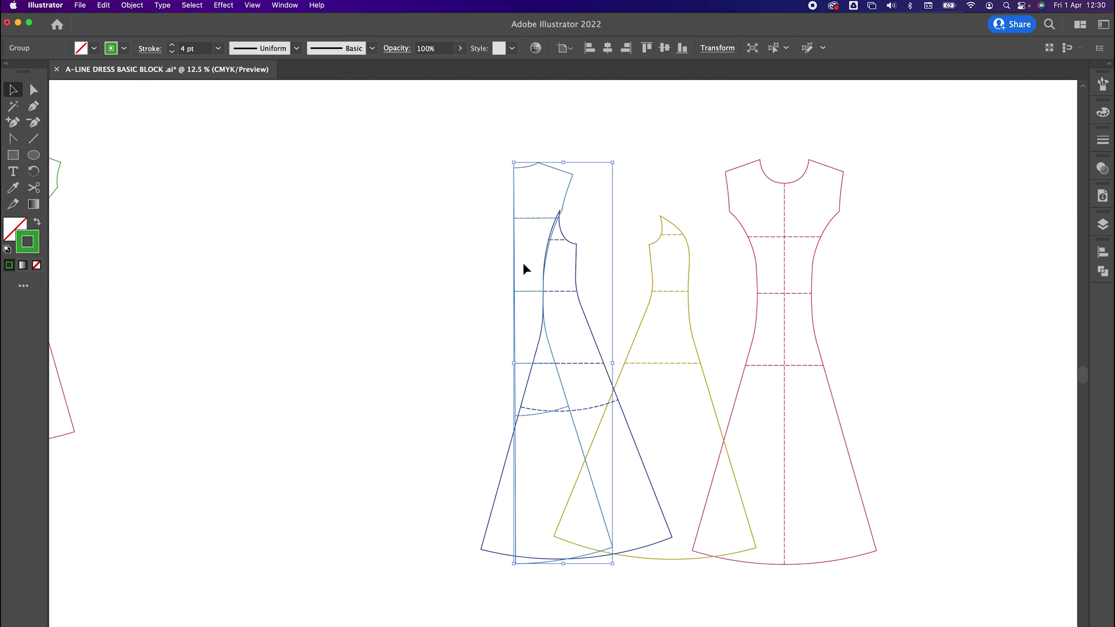
drag(515, 265, 403, 265)
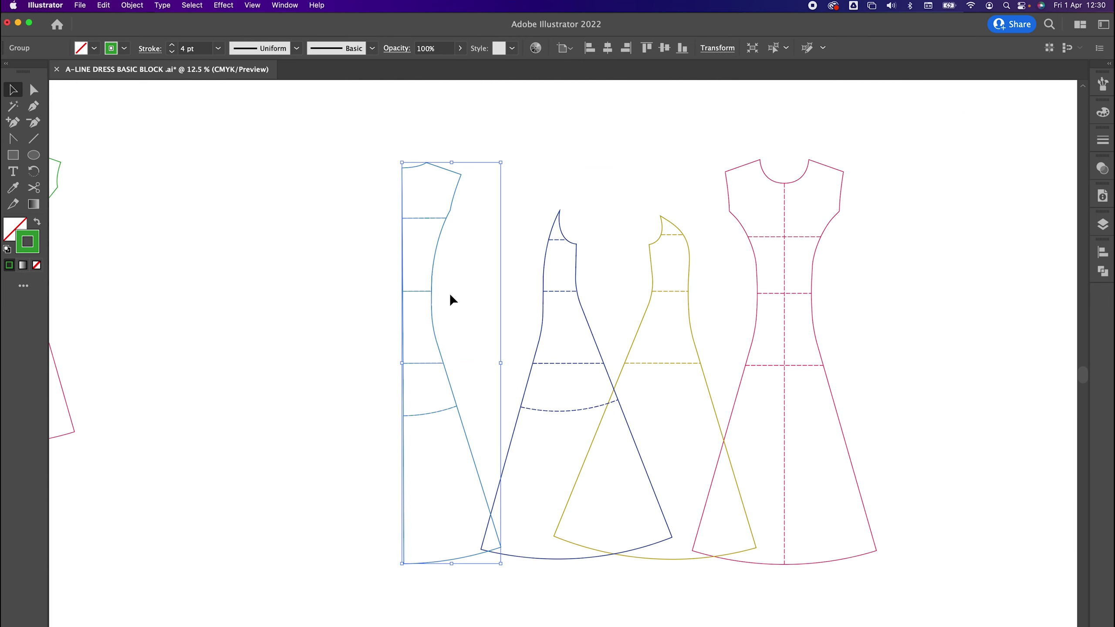
Step: Draw a vertical guide line from the green panel's centre neck point down past its hem
key(super+plus)
drag(455, 294, 414, 263)
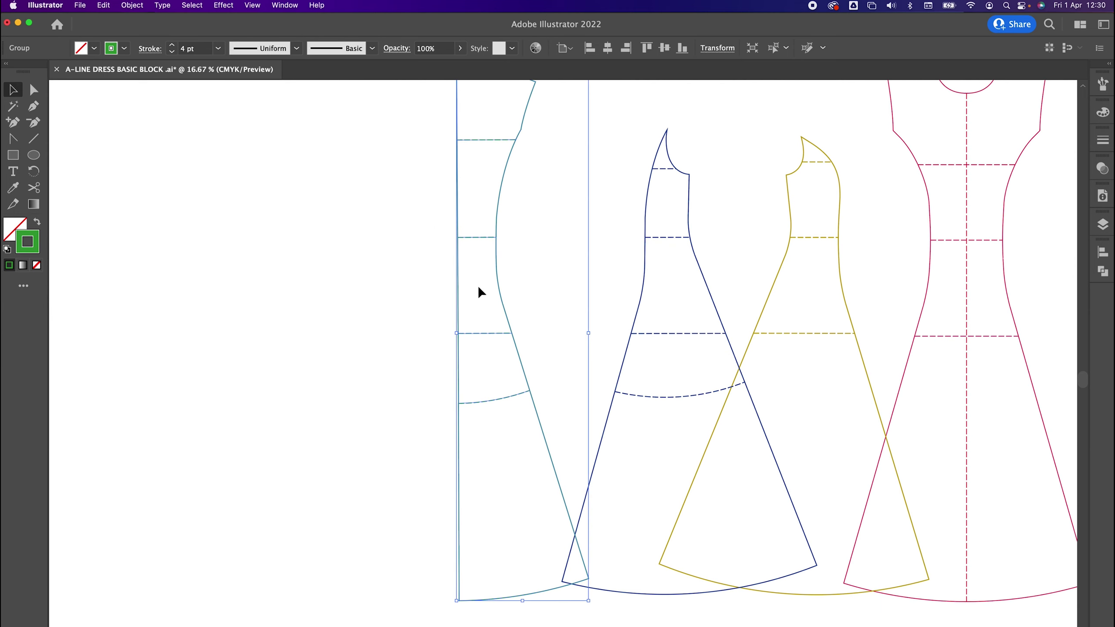
scroll(470, 509, up, 1)
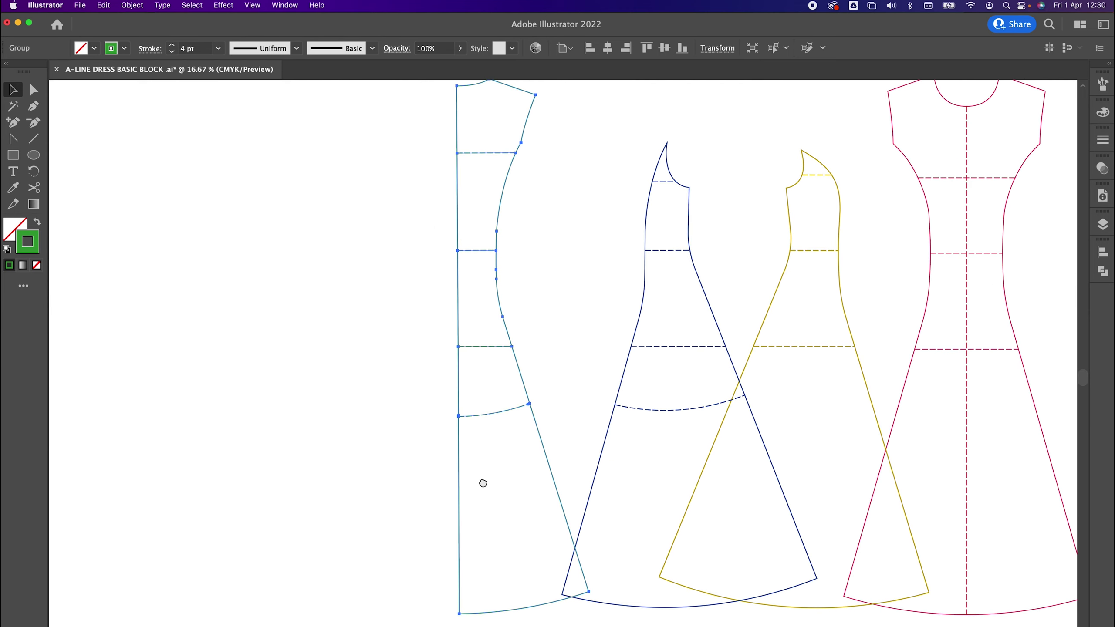
click(437, 214)
click(34, 139)
drag(457, 86, 456, 624)
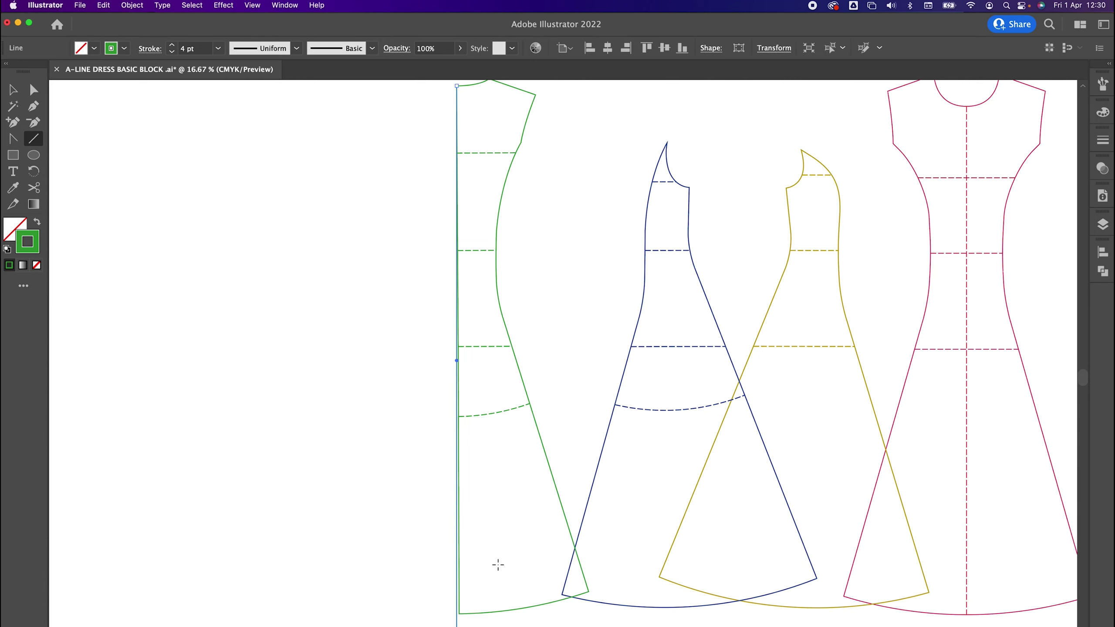
key(v)
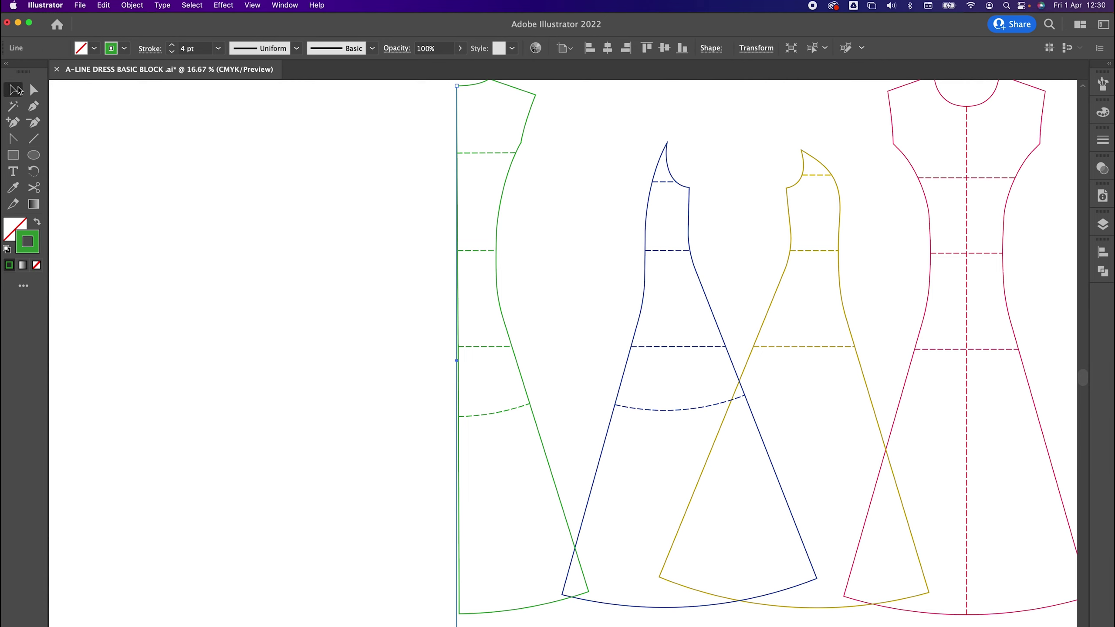
Step: Move the green panel down along the guide and rotate it about the neck point until its centre edge is vertical
click(514, 154)
drag(510, 166, 508, 206)
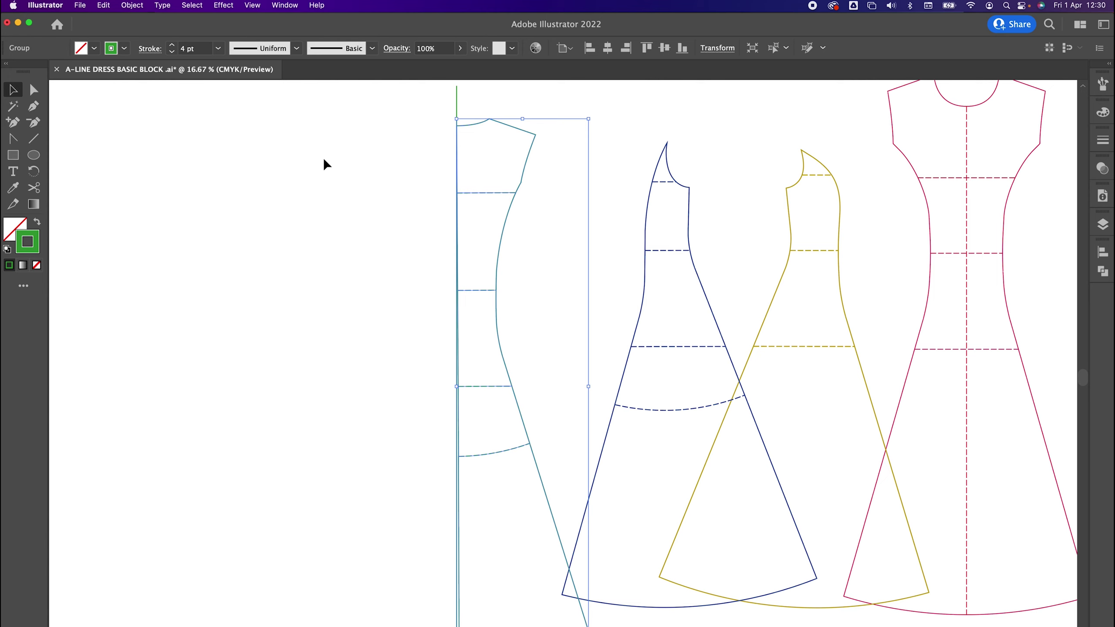
click(33, 170)
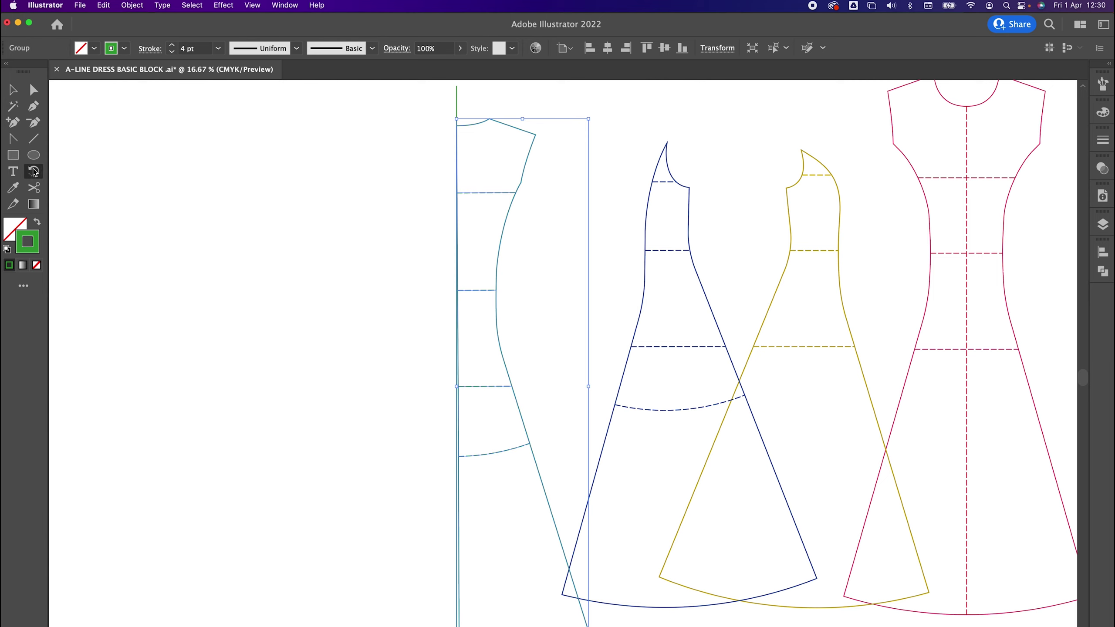
click(455, 125)
scroll(465, 358, down, 5)
mouse_move(464, 359)
mouse_down()
mouse_move(547, 327)
mouse_move(460, 364)
mouse_up()
scroll(493, 204, up, 5)
Step: Delete the vertical guide line beside the green panel and clear the selection
key(v)
click(437, 113)
key(super+minus)
key(super+minus)
click(405, 118)
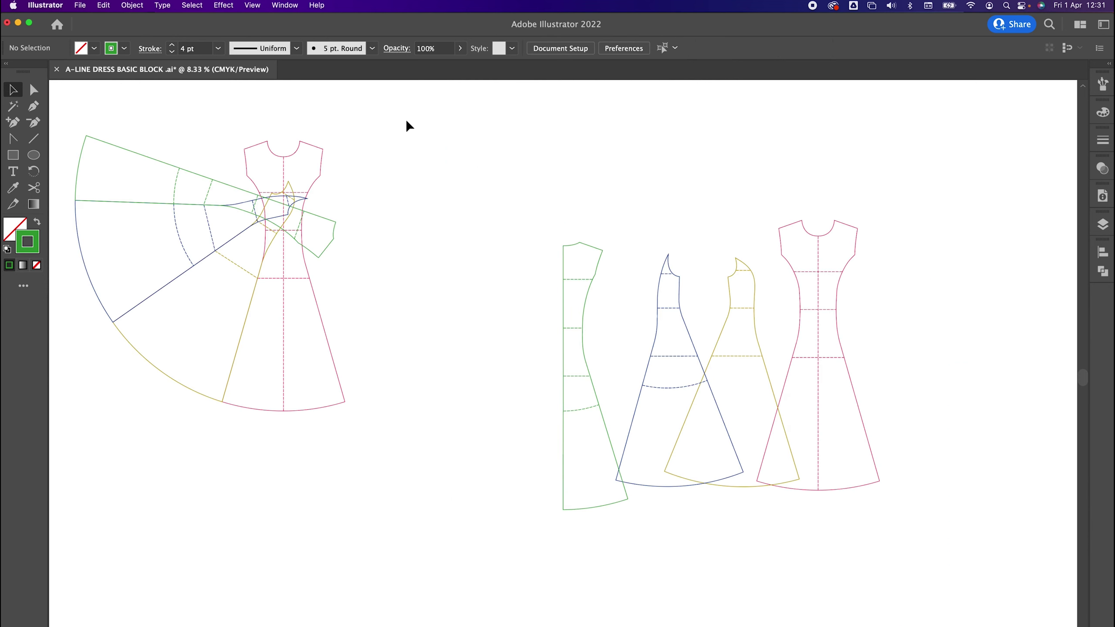
Step: Move the green panel up and closer to the blue panel so their dashed waistlines line up
scroll(468, 211, right, 5)
scroll(469, 211, down, 2)
mouse_move(434, 275)
mouse_down()
mouse_move(524, 263)
mouse_move(411, 264)
mouse_move(437, 263)
mouse_up()
key(a)
click(513, 175)
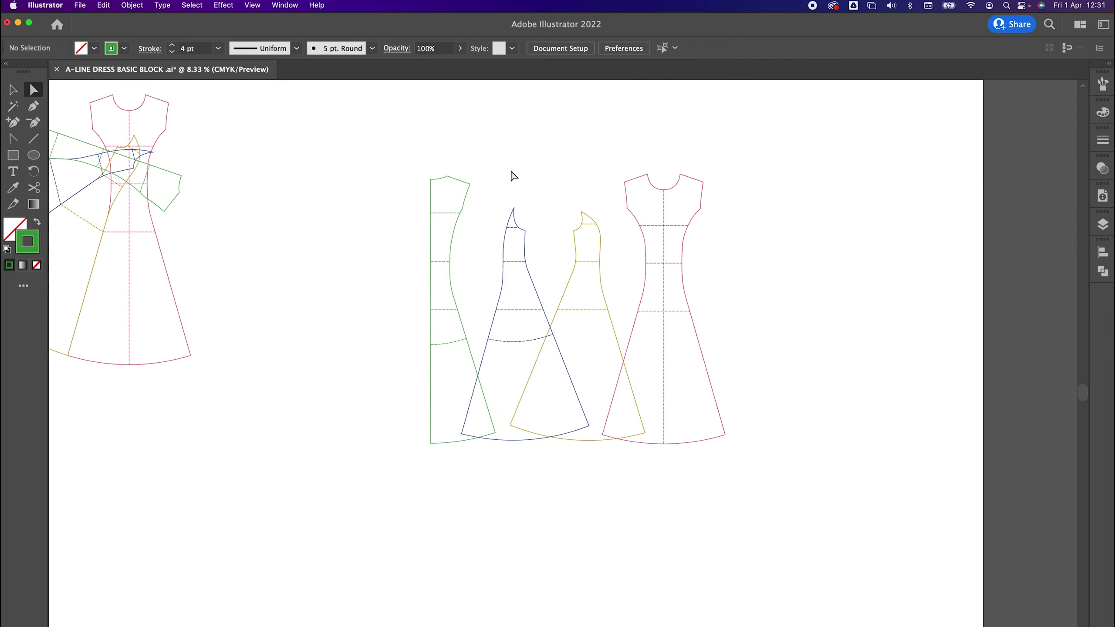
Step: Select all four separated panels and move them farther to the right, away from the original overlapping set
key(v)
drag(399, 154, 700, 324)
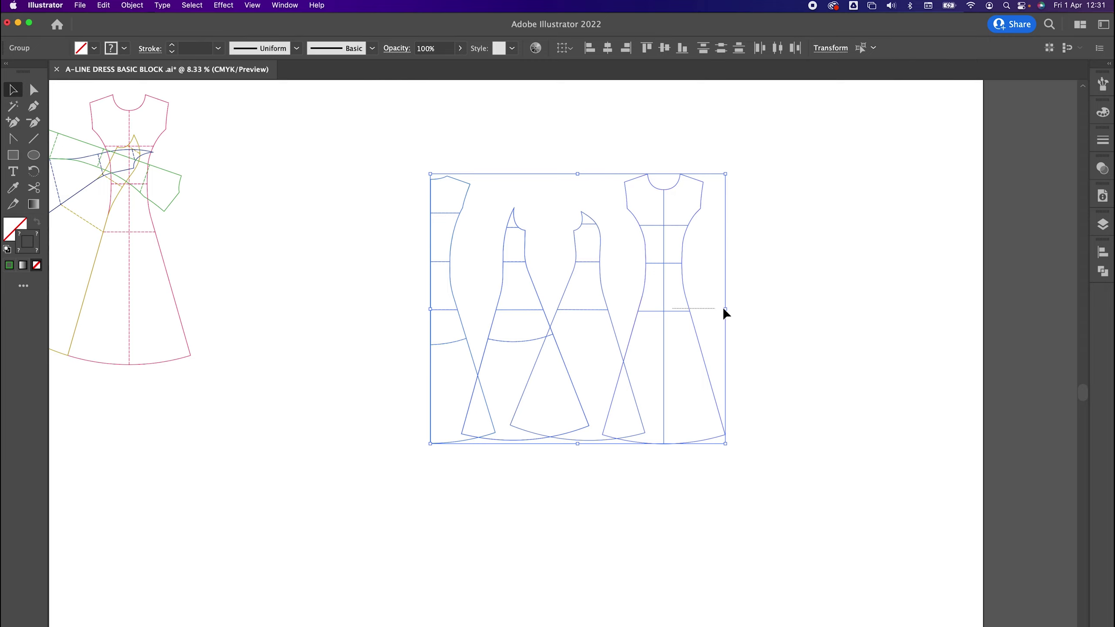
click(690, 310)
drag(382, 214, 747, 367)
drag(582, 306, 805, 251)
drag(398, 307, 758, 456)
drag(577, 227, 288, 461)
Step: Delete the curved dashed lines across the skirts of the blue and green panels in the original set
key(super+equal)
drag(612, 460, 500, 443)
click(764, 361)
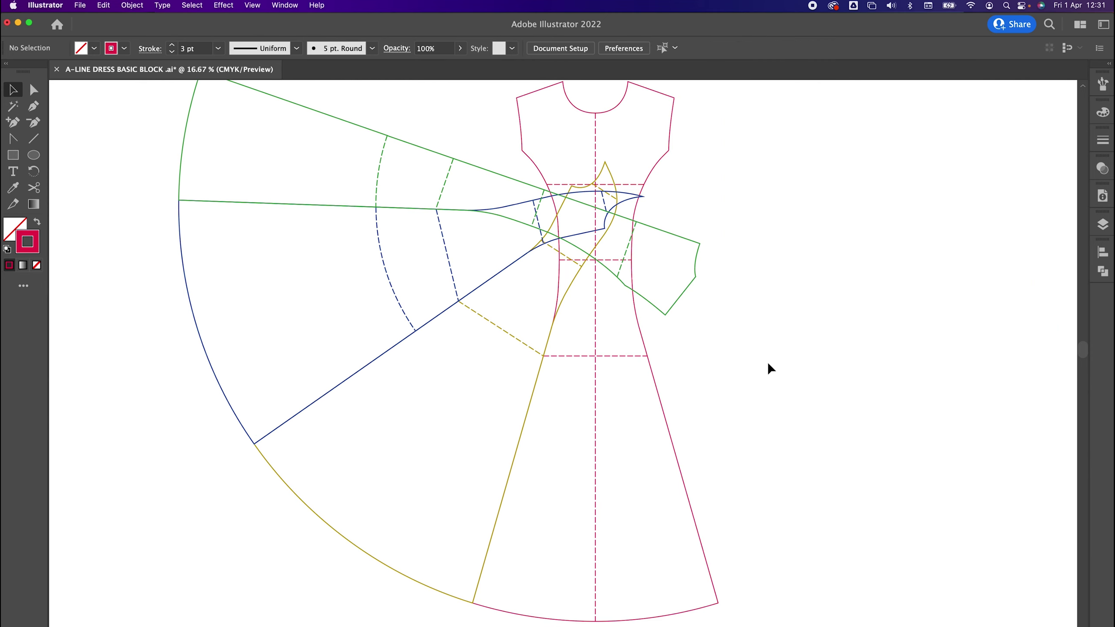
key(a)
click(381, 274)
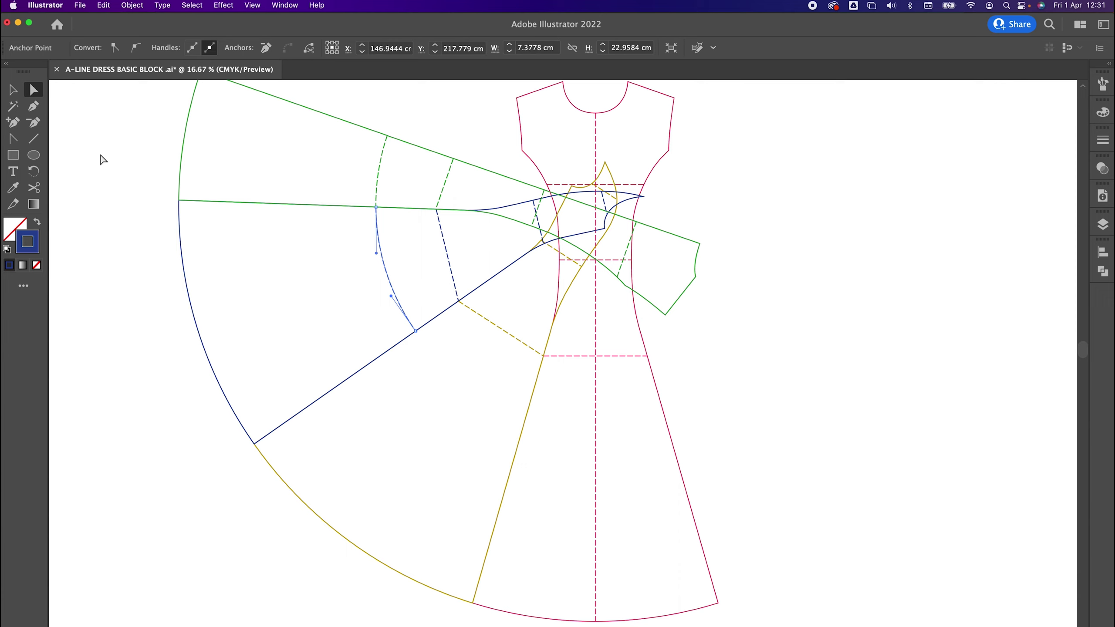
click(400, 285)
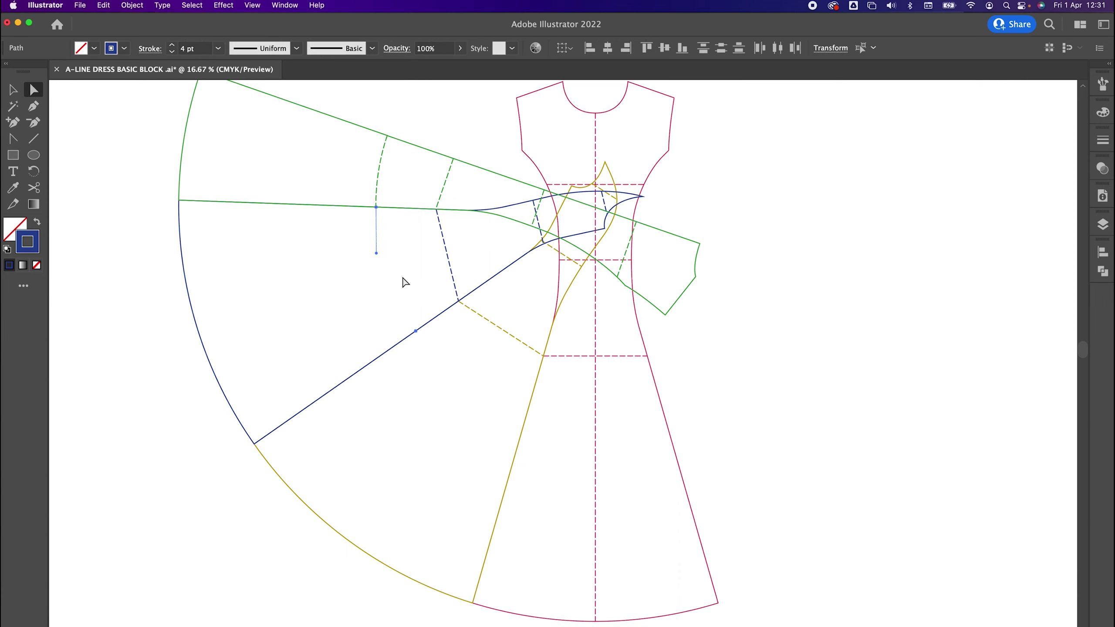
drag(405, 154, 346, 184)
click(383, 268)
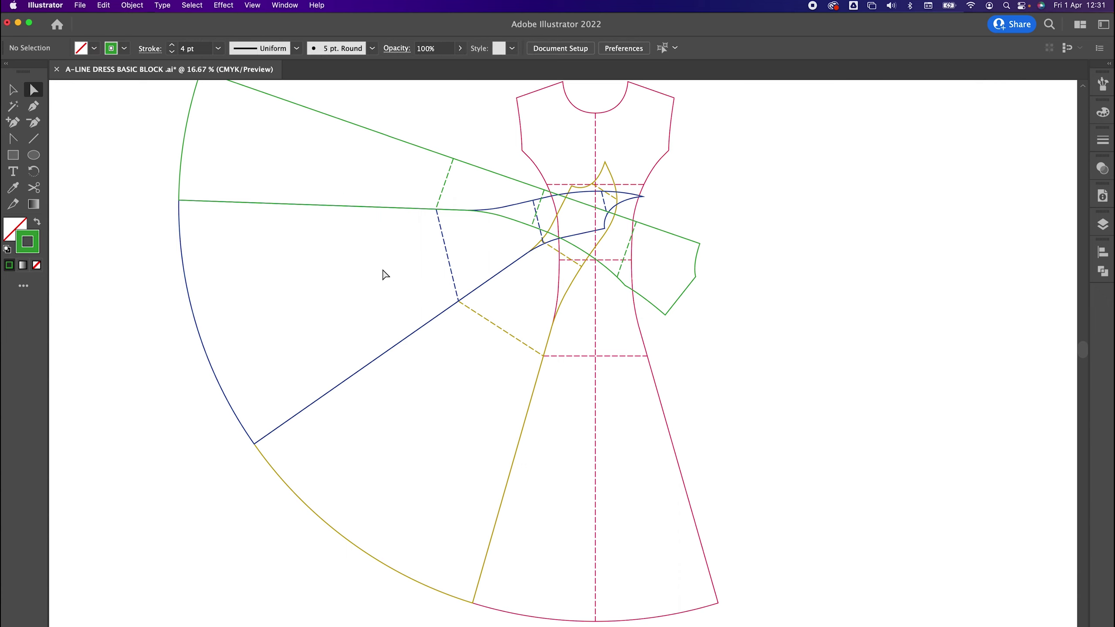
Step: Draw a straight line along the blue panel's long lower edge and extend its upper end to the red panel's centre line
key(super+minus)
drag(457, 337, 383, 342)
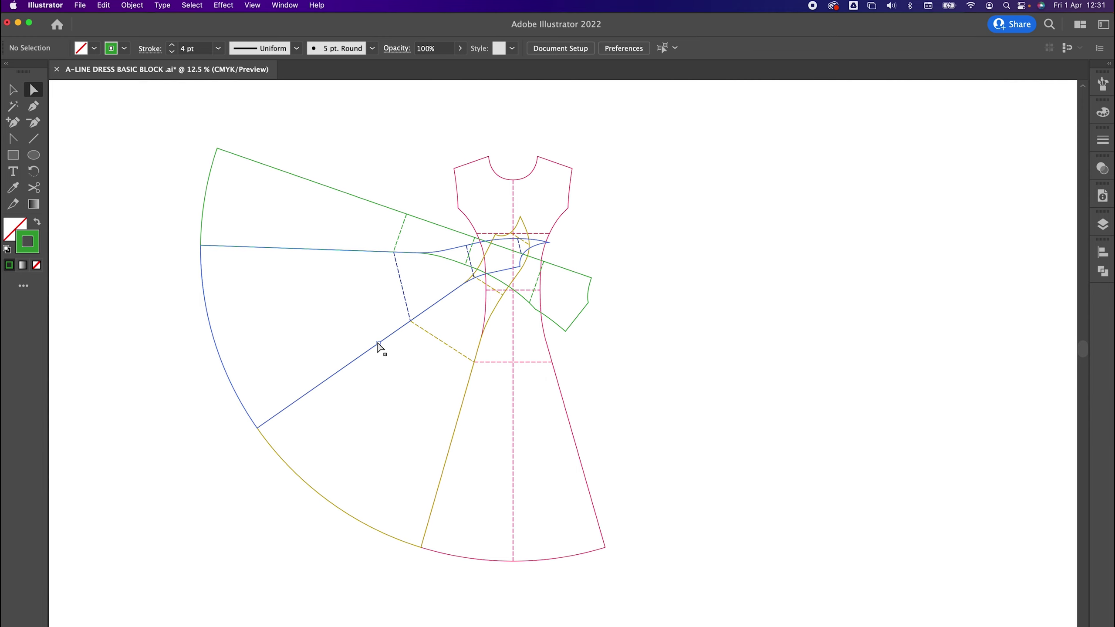
key(super+plus)
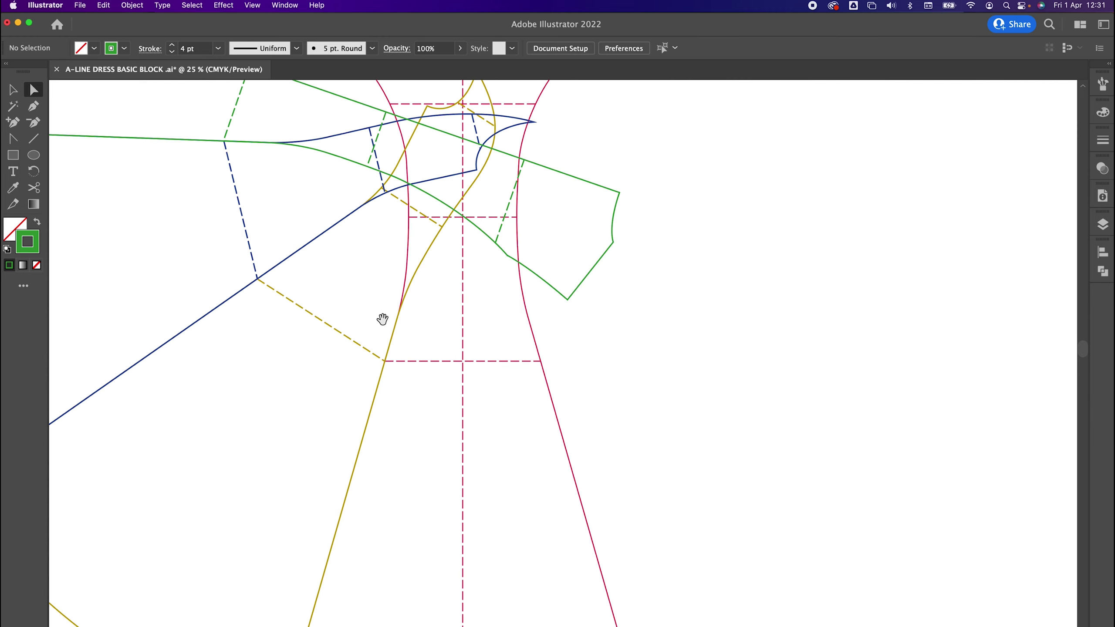
drag(381, 318, 530, 443)
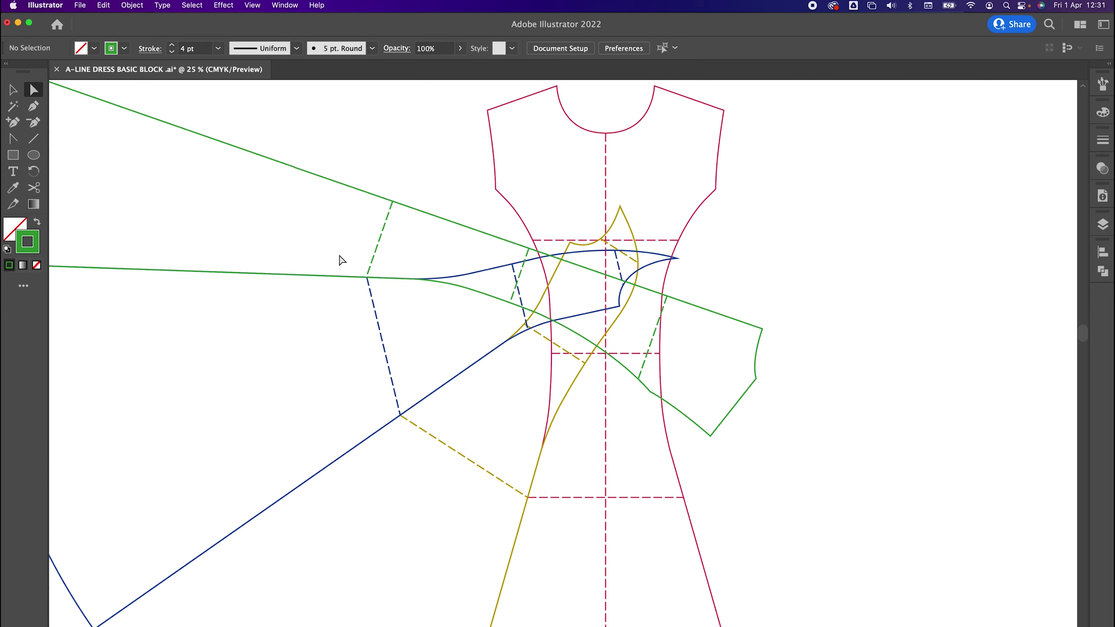
click(35, 140)
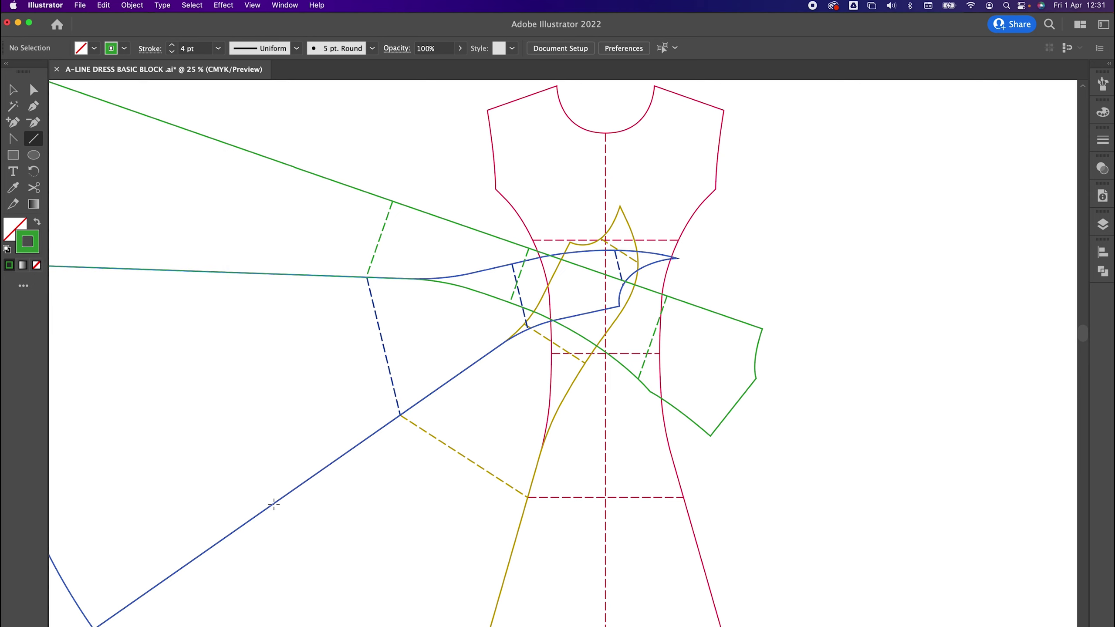
drag(273, 504, 434, 391)
key(a)
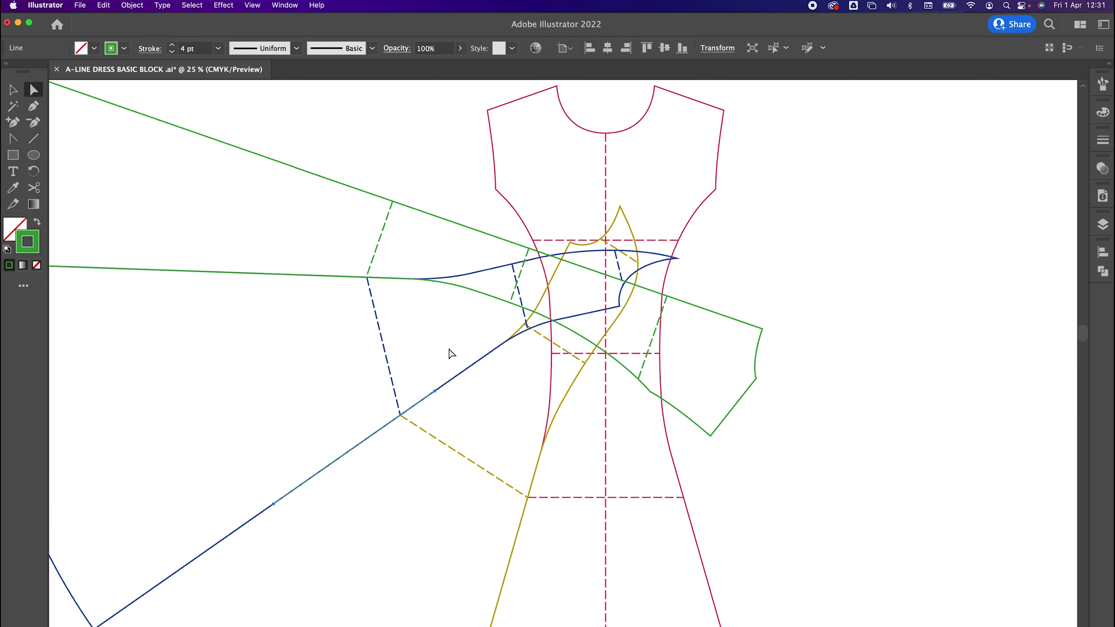
click(461, 411)
drag(435, 390, 607, 272)
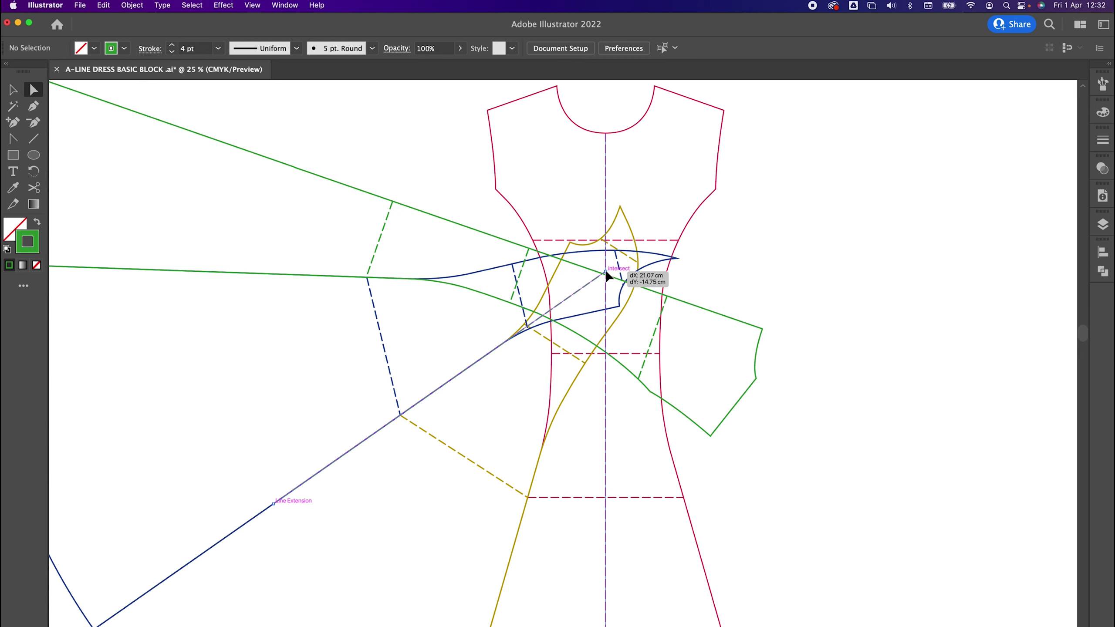
drag(607, 275, 607, 274)
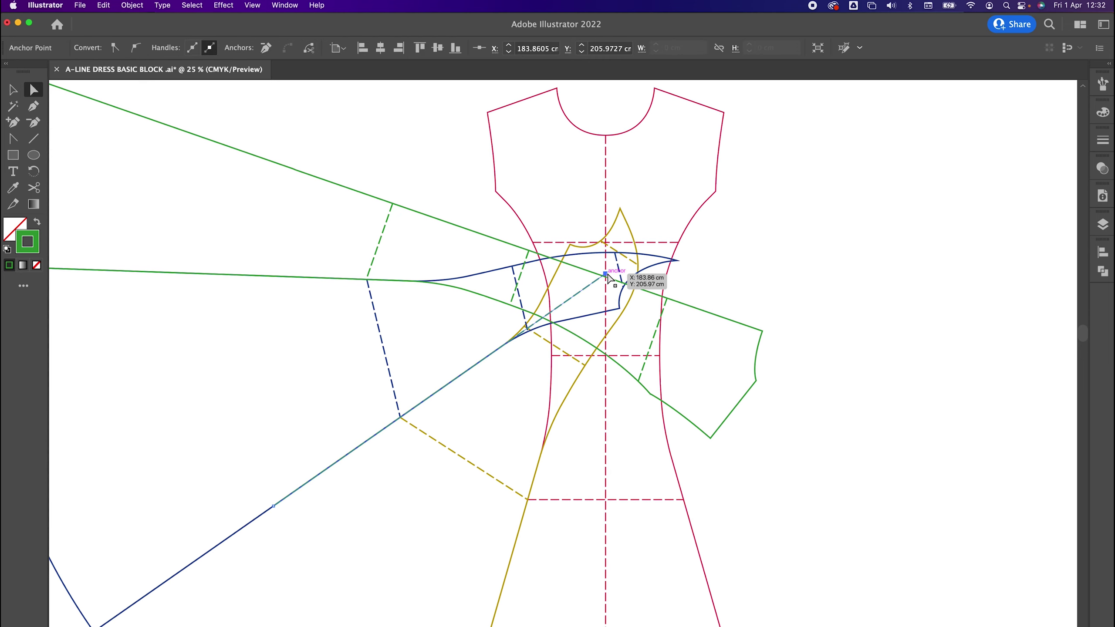
Step: Draw a circle about 1.59 cm in diameter centred on the point where the extended line meets the red centre line
key(super+plus)
key(super+plus)
key(super+plus)
key(super+plus)
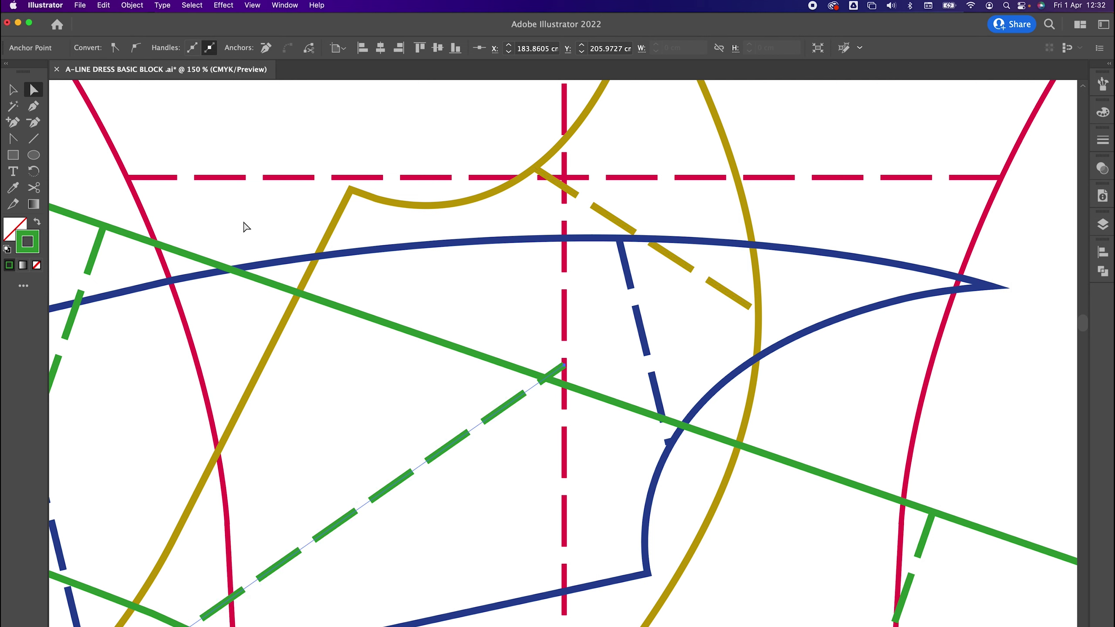
click(34, 154)
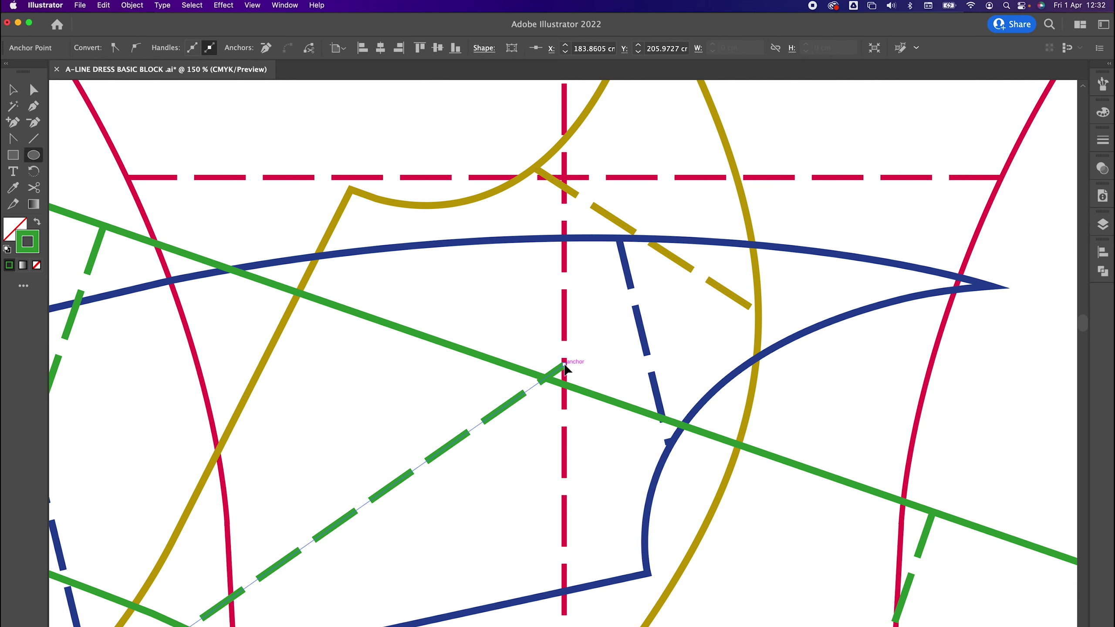
key(v)
click(595, 354)
click(33, 155)
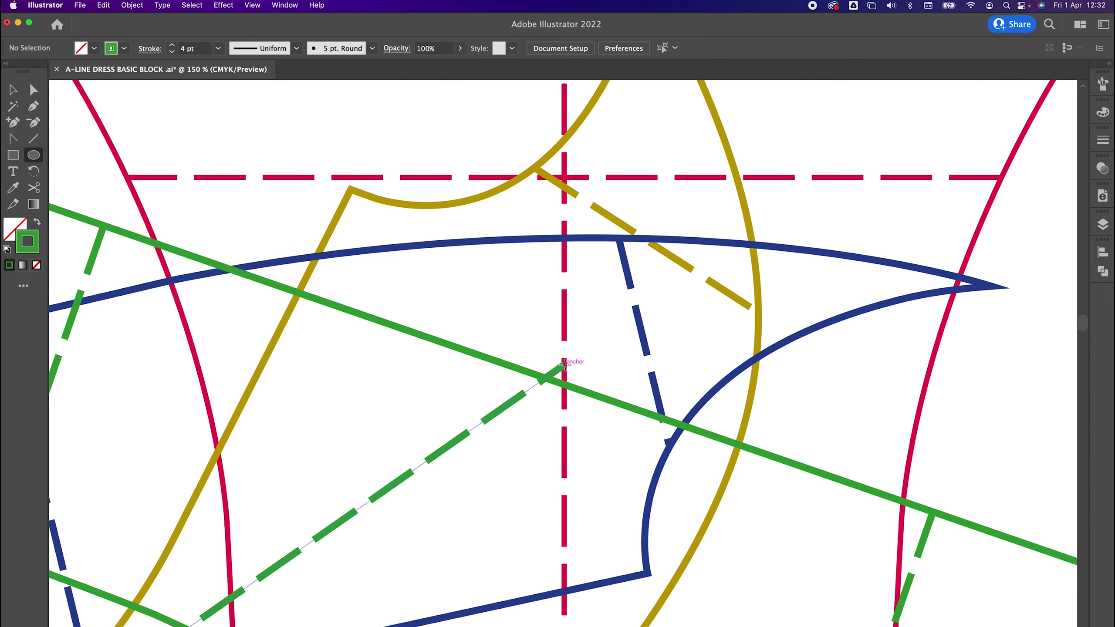
drag(564, 365, 602, 403)
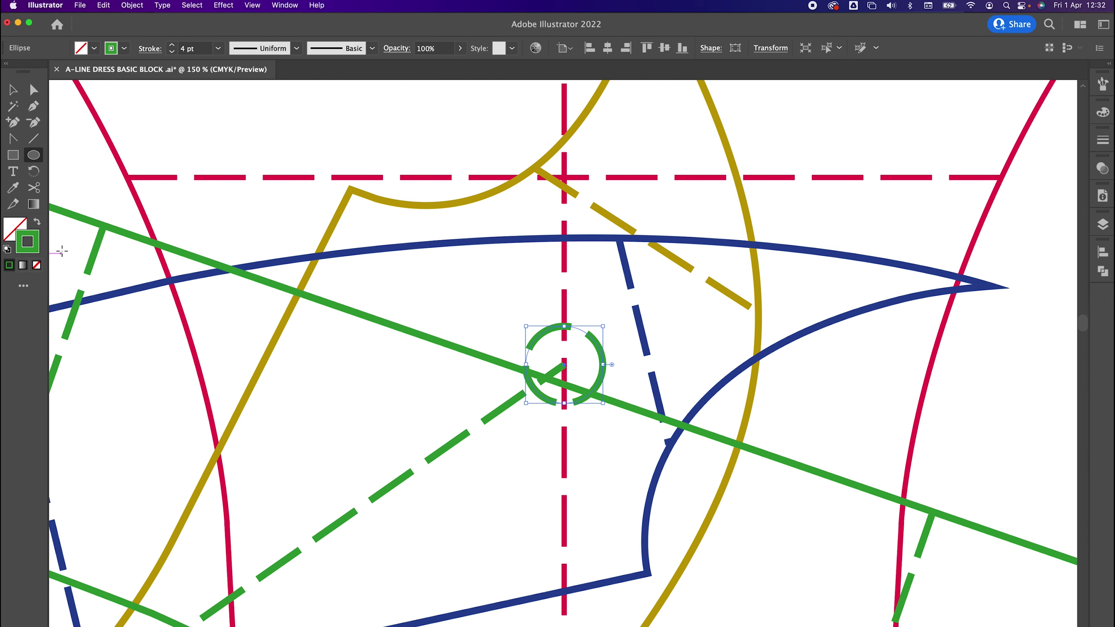
Step: Give the small circle a solid black (#020202) stroke without dashes and deselect it
double_click(28, 246)
click(111, 500)
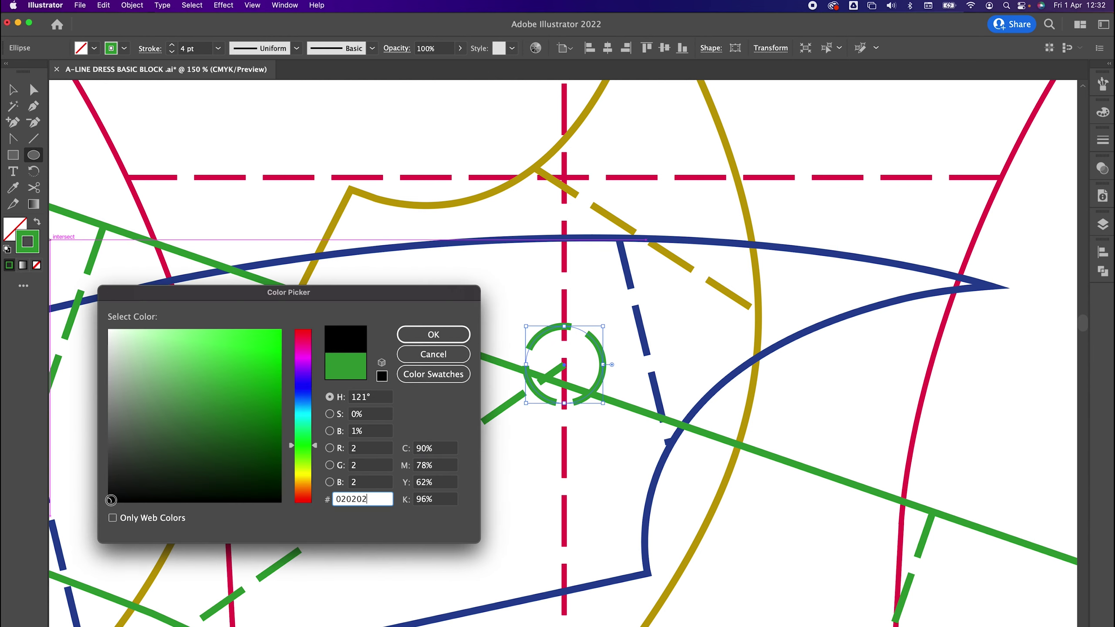
click(419, 328)
click(1102, 140)
click(931, 232)
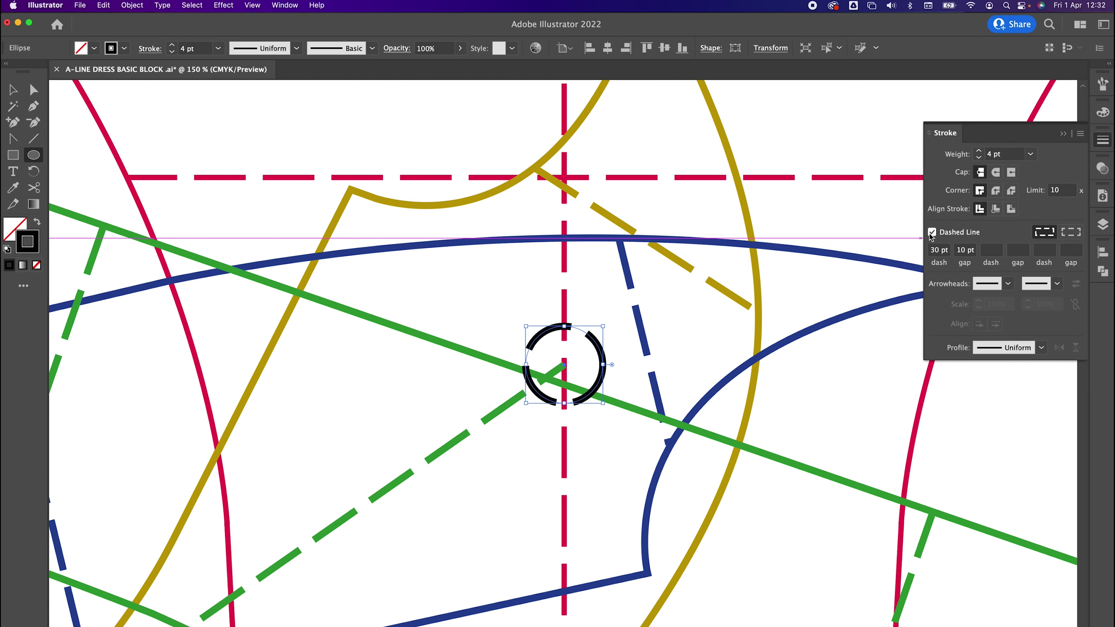
click(13, 90)
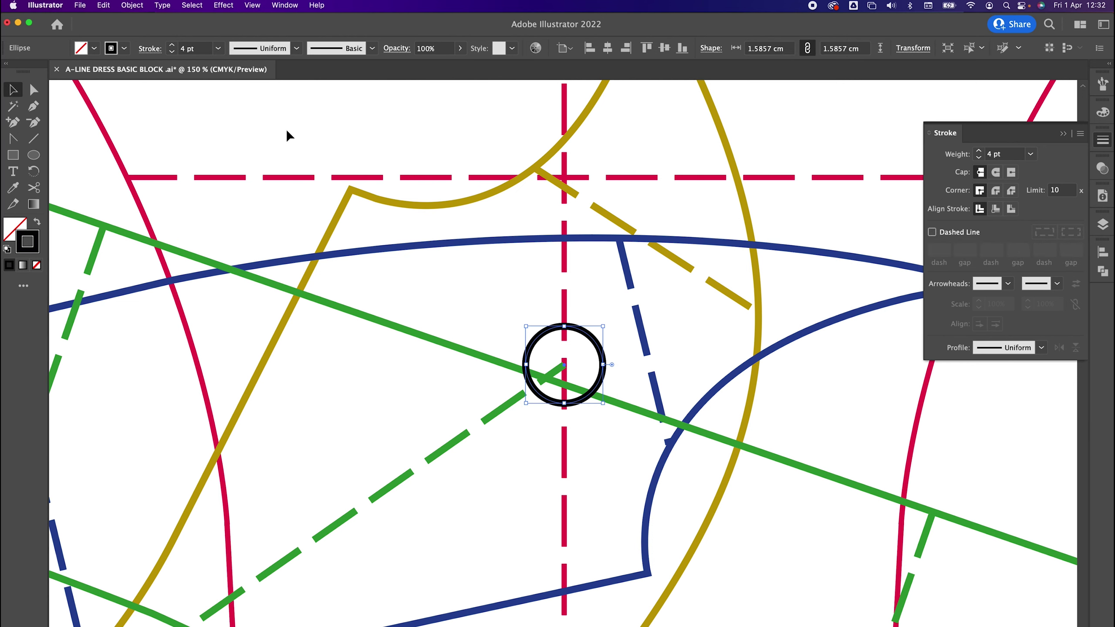
click(304, 127)
Step: Set the stroke weight of all the pattern lines to 1 pt
key(super+minus)
key(super+minus)
key(super+minus)
key(super+minus)
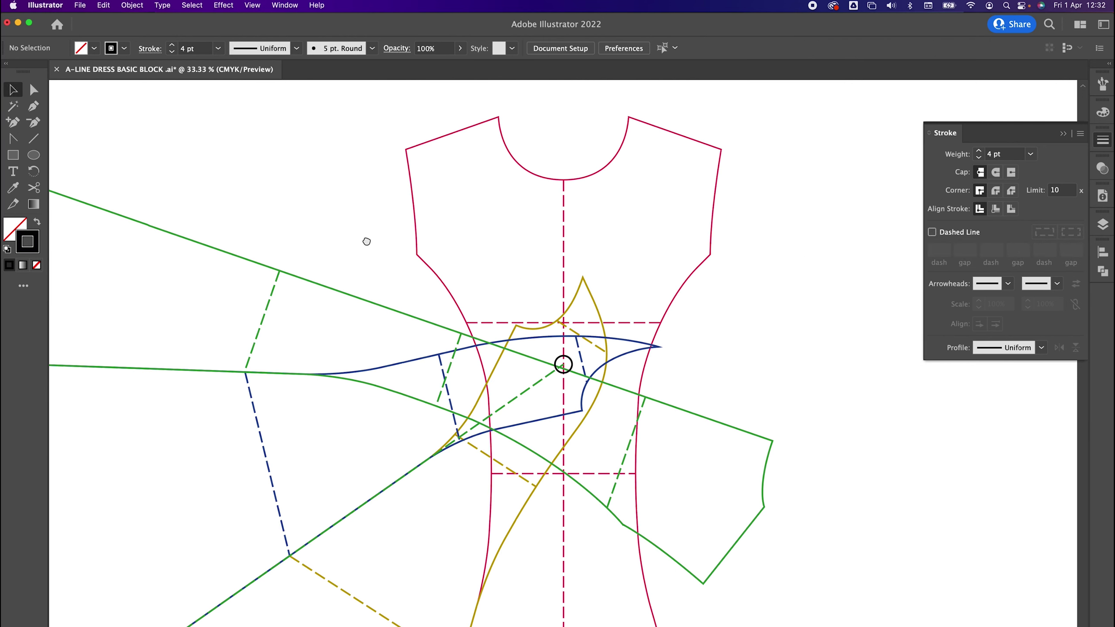
scroll(367, 244, down, 3)
mouse_move(268, 167)
mouse_down()
mouse_move(448, 462)
mouse_move(511, 526)
mouse_up()
click(990, 158)
text(1)
key(Return)
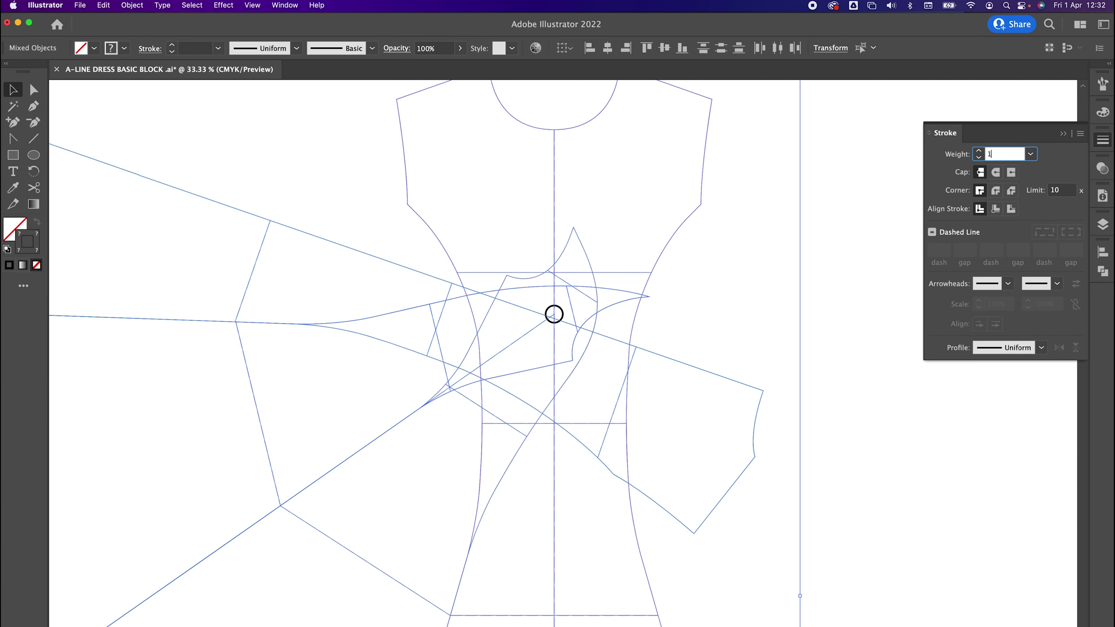
click(742, 308)
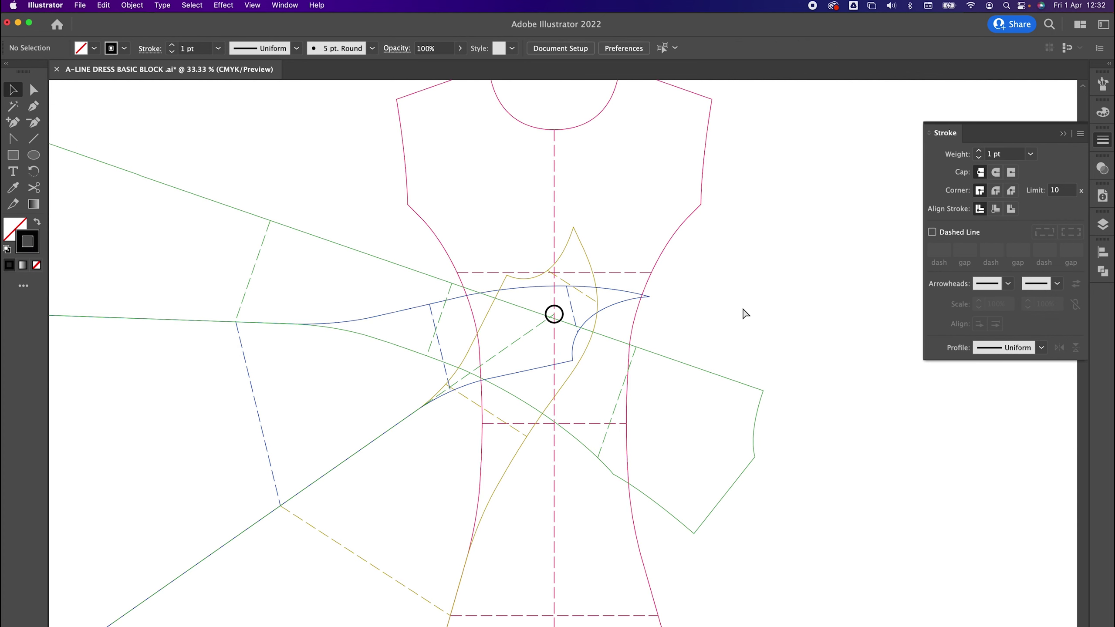
Step: Delete the diagonal green dashed construction line that runs from the blue panel's edge to the small circle
key(super+minus)
drag(742, 307, 776, 244)
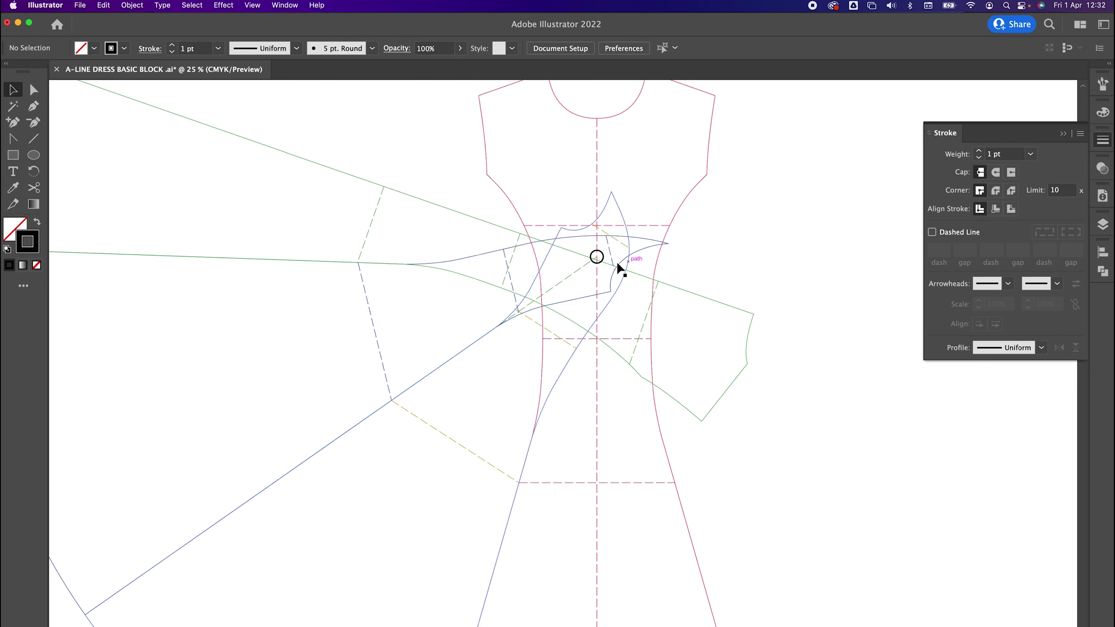
click(576, 269)
key(Delete)
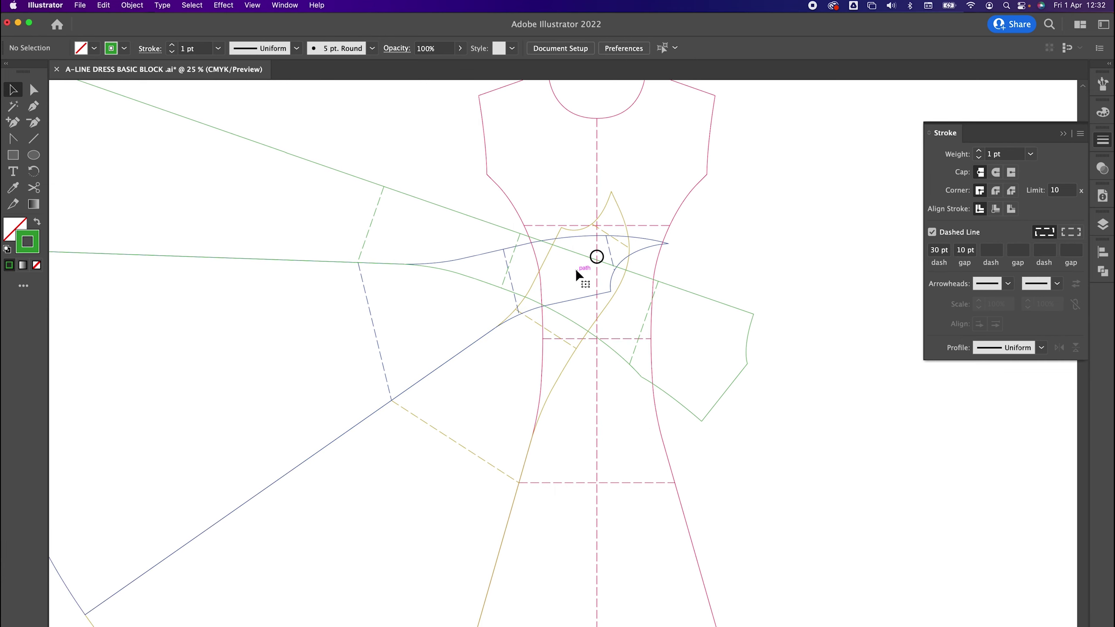
Step: Select all the artwork, set its stroke weight to 2 pt and clear the selection
key(super+a)
click(978, 150)
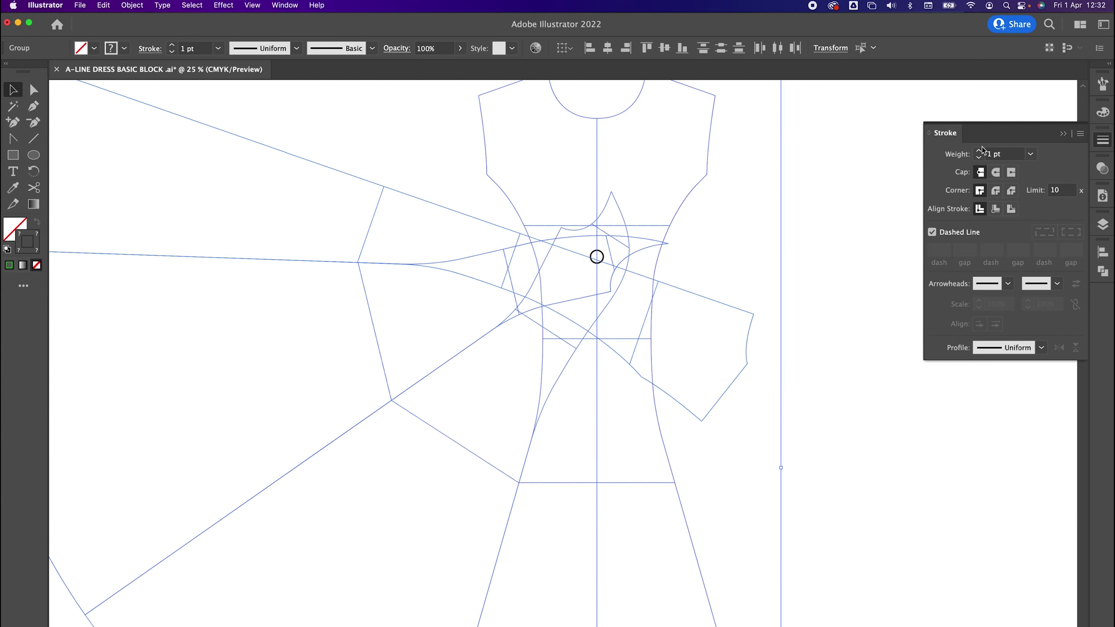
click(848, 253)
key(super+minus)
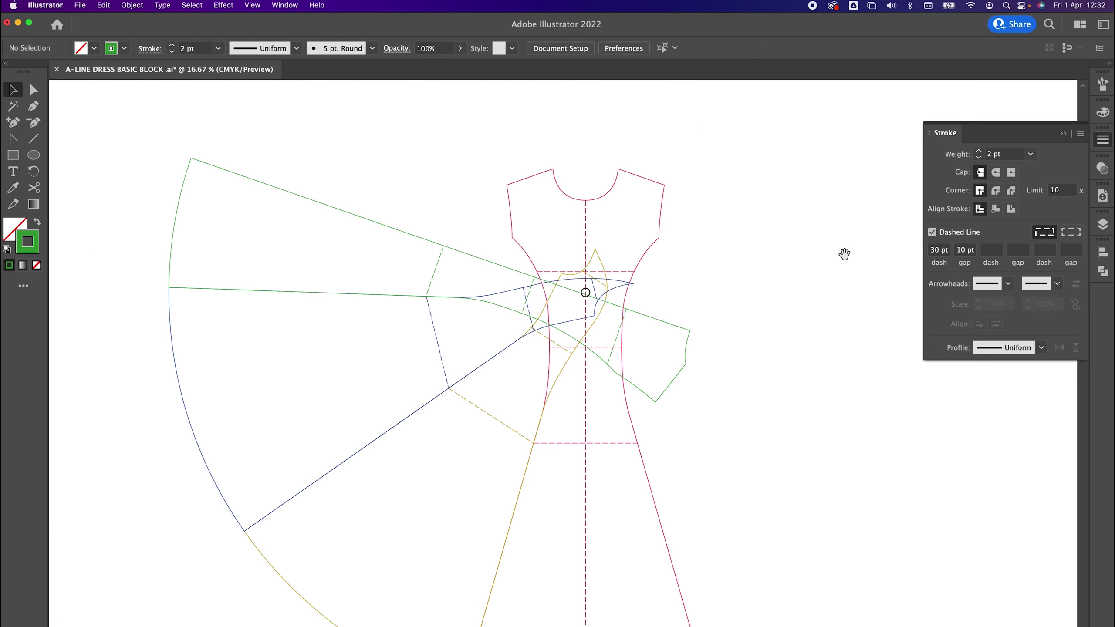
scroll(846, 252, down, 3)
click(35, 154)
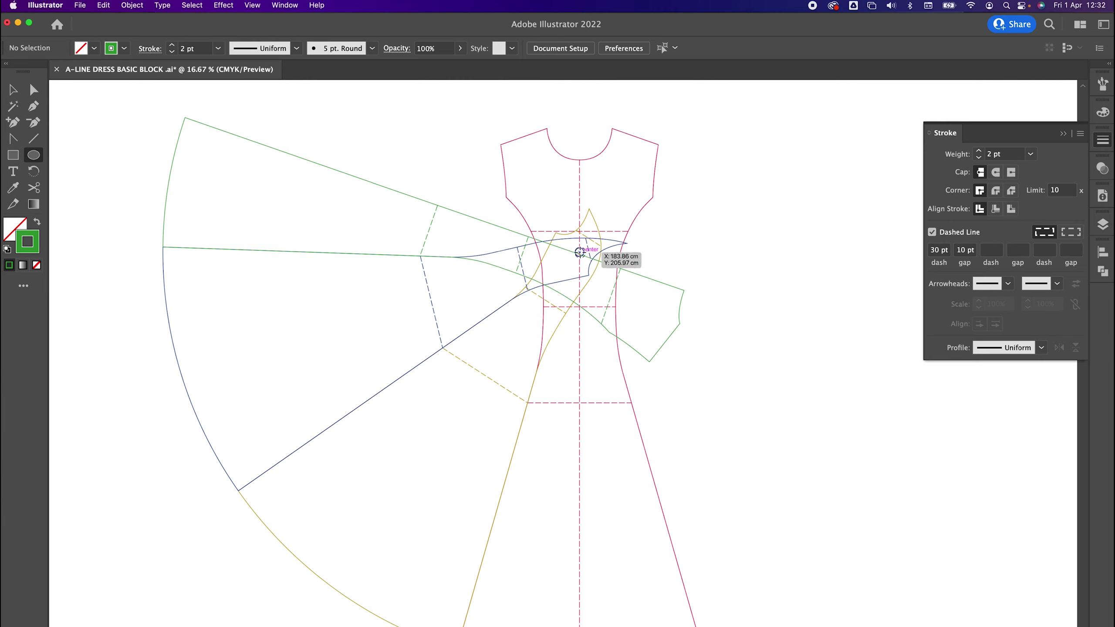
click(579, 252)
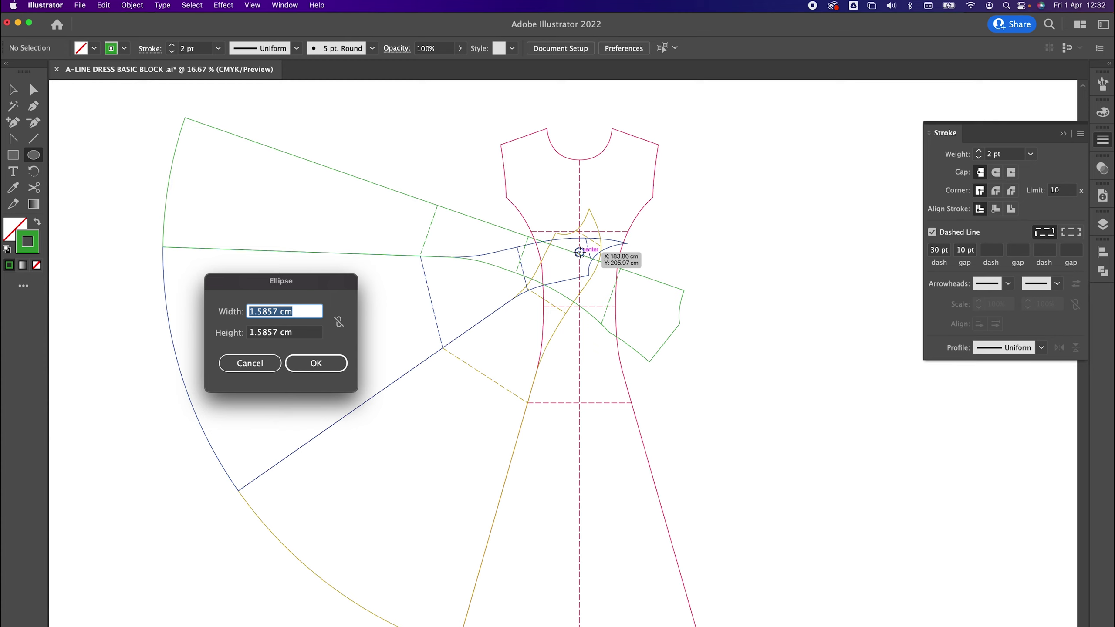
text(75)
key(Tab)
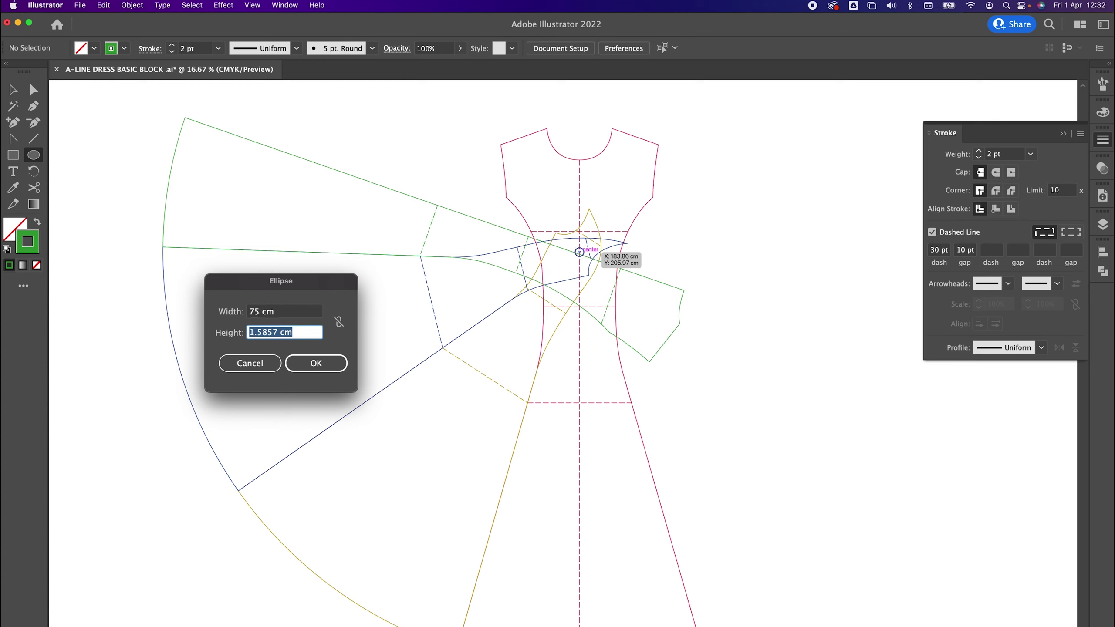
click(254, 311)
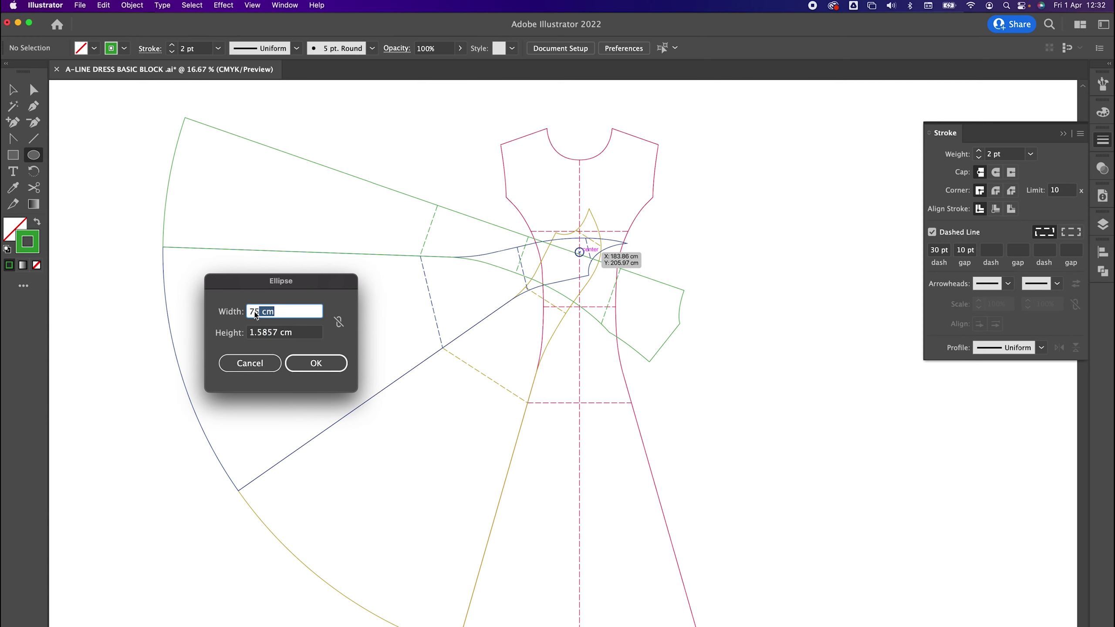
click(250, 363)
Step: Try a vertical line about 99.94 cm long from the red panel's left neck point to the hem, and undo it
drag(607, 422, 518, 396)
key(backslash)
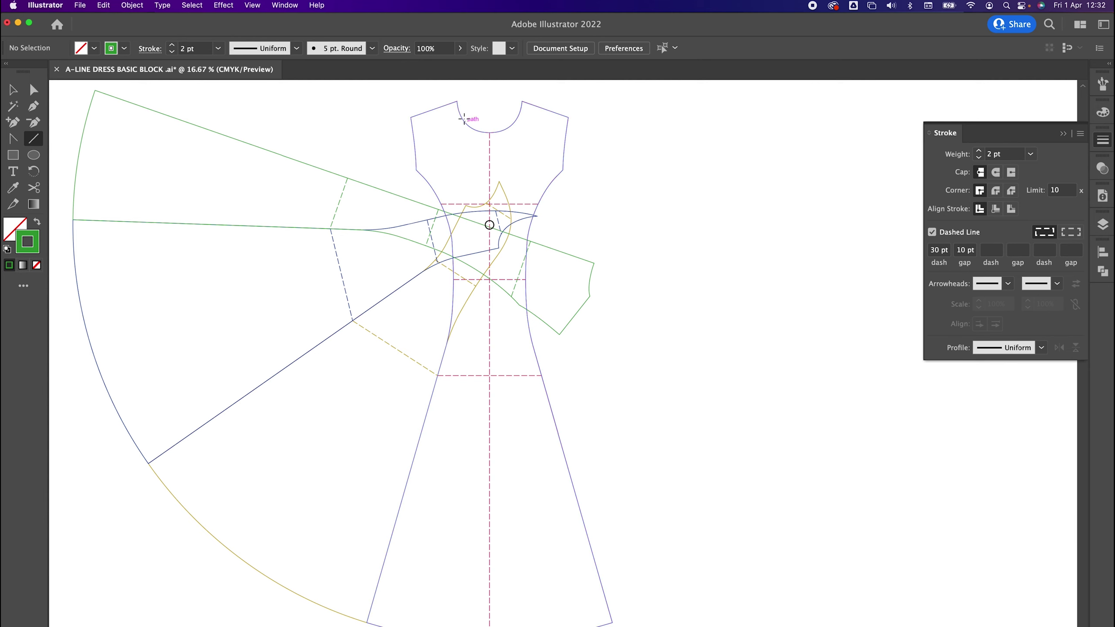
mouse_move(457, 101)
mouse_down()
mouse_move(466, 240)
mouse_move(457, 624)
mouse_up()
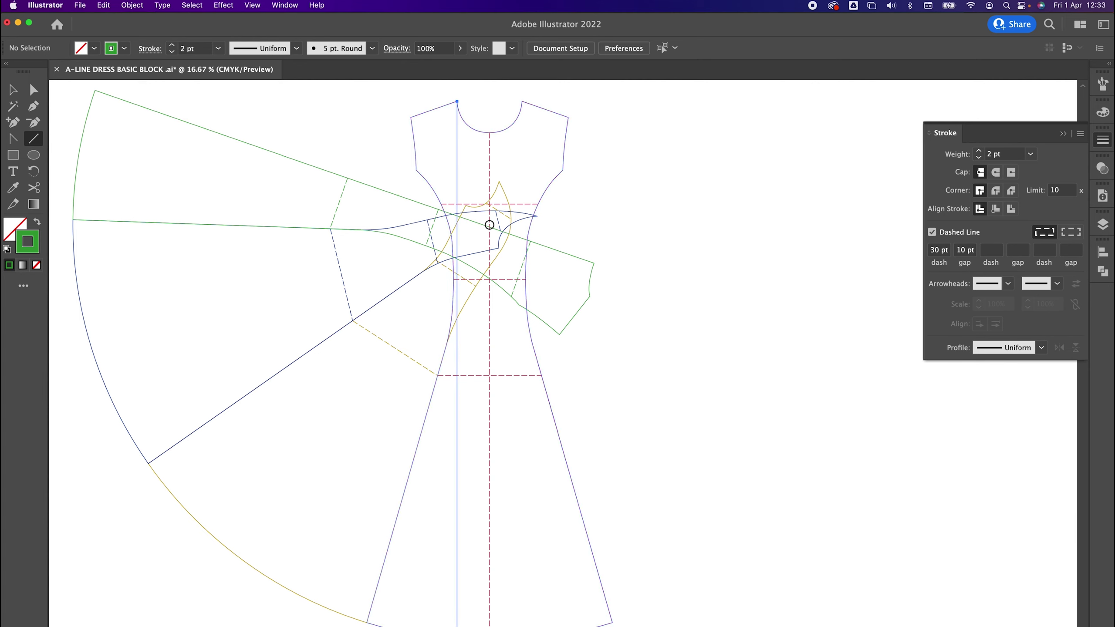
drag(505, 599, 531, 559)
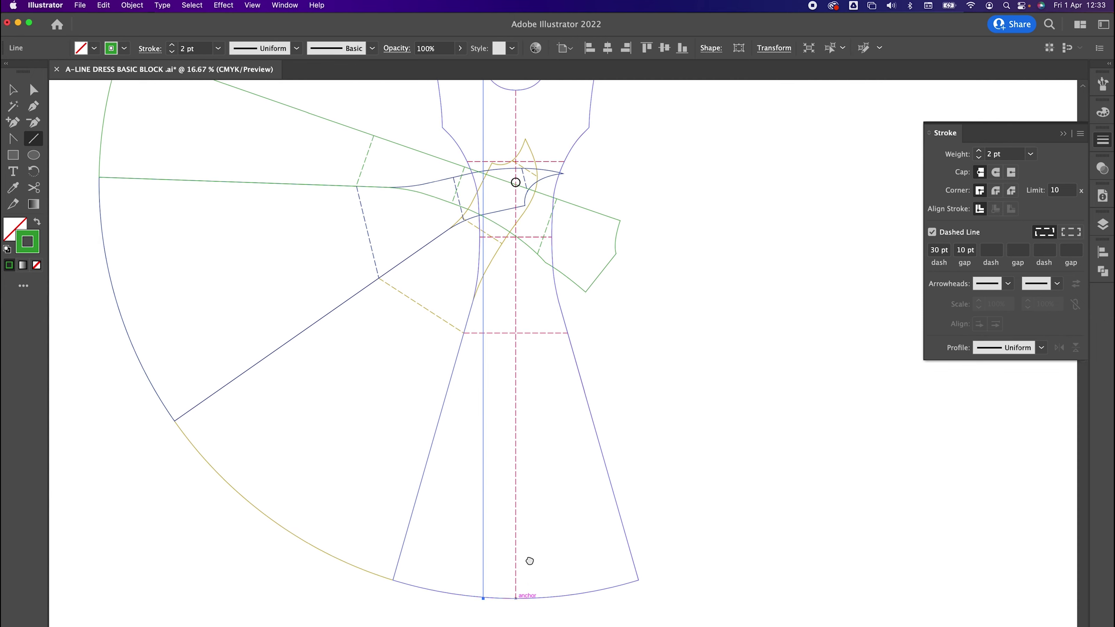
key(super+z)
Step: Try a 50 cm line at 270° down from the red panel's left neck point, and delete it
drag(579, 411, 570, 495)
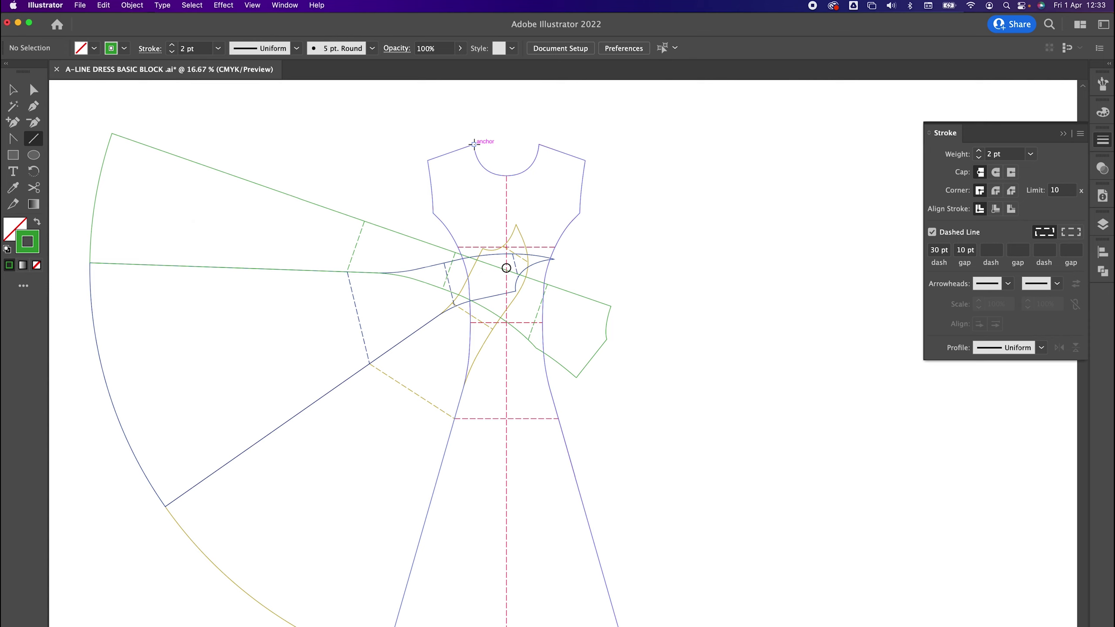
click(474, 144)
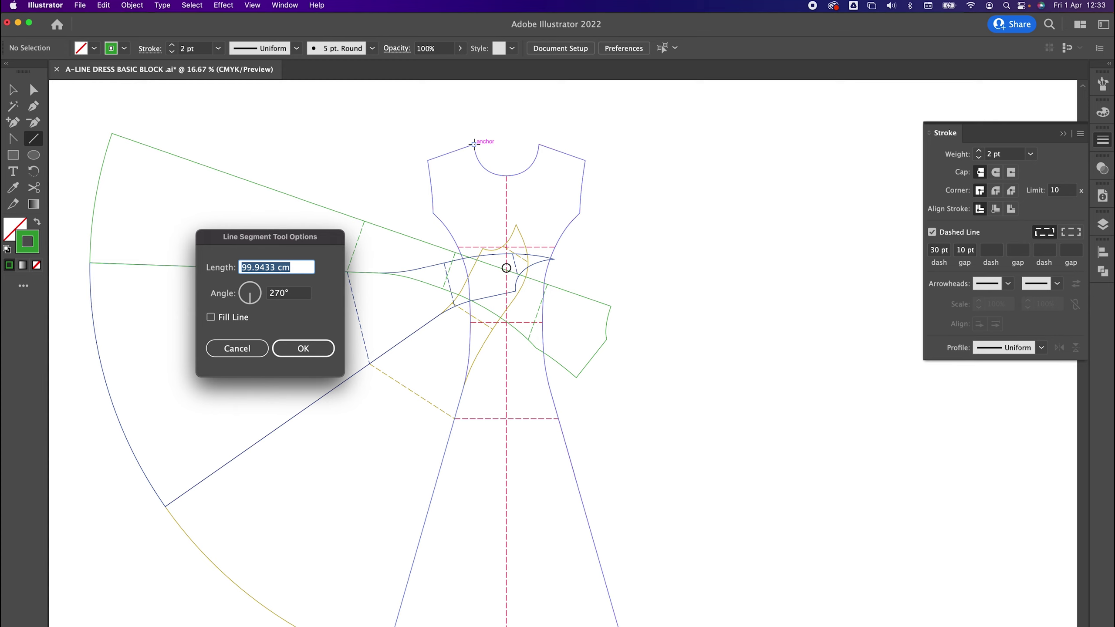
text(50)
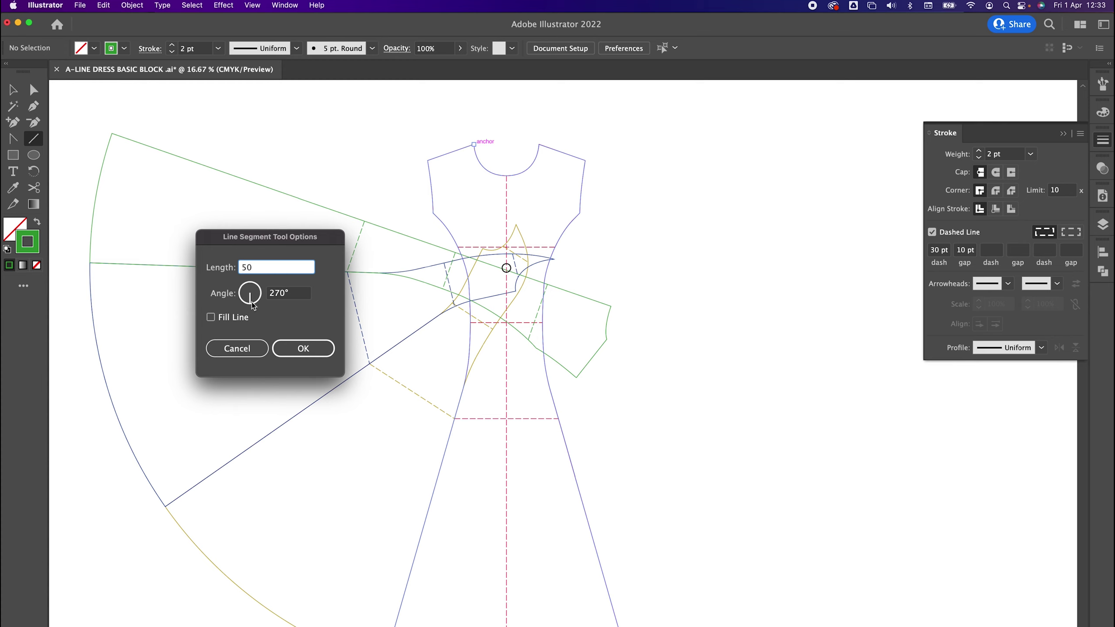
click(310, 350)
drag(525, 391, 494, 347)
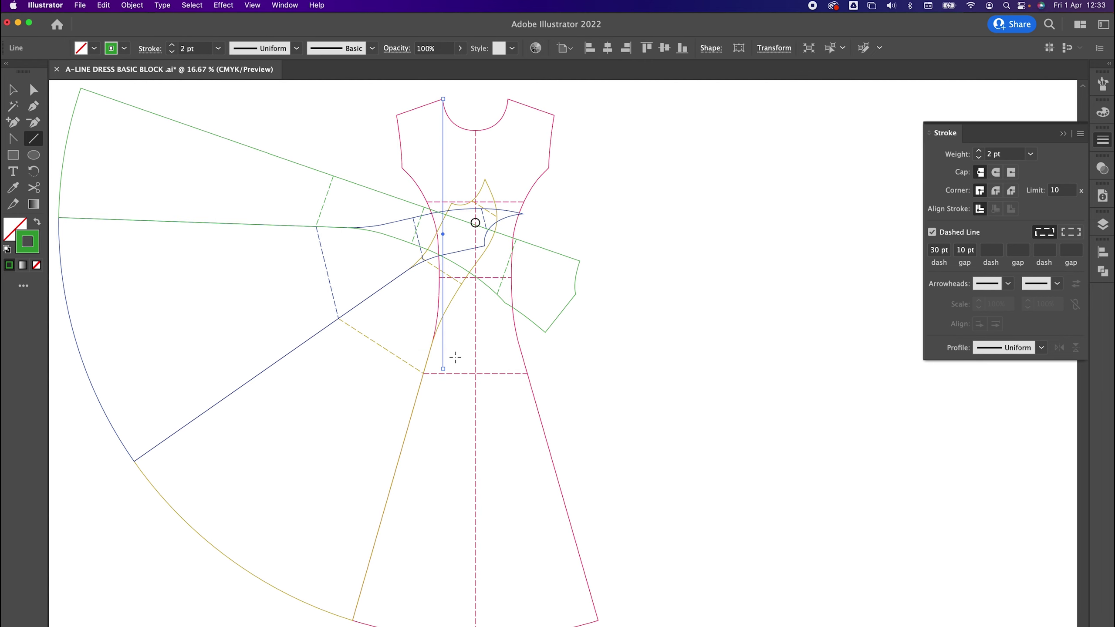
key(Delete)
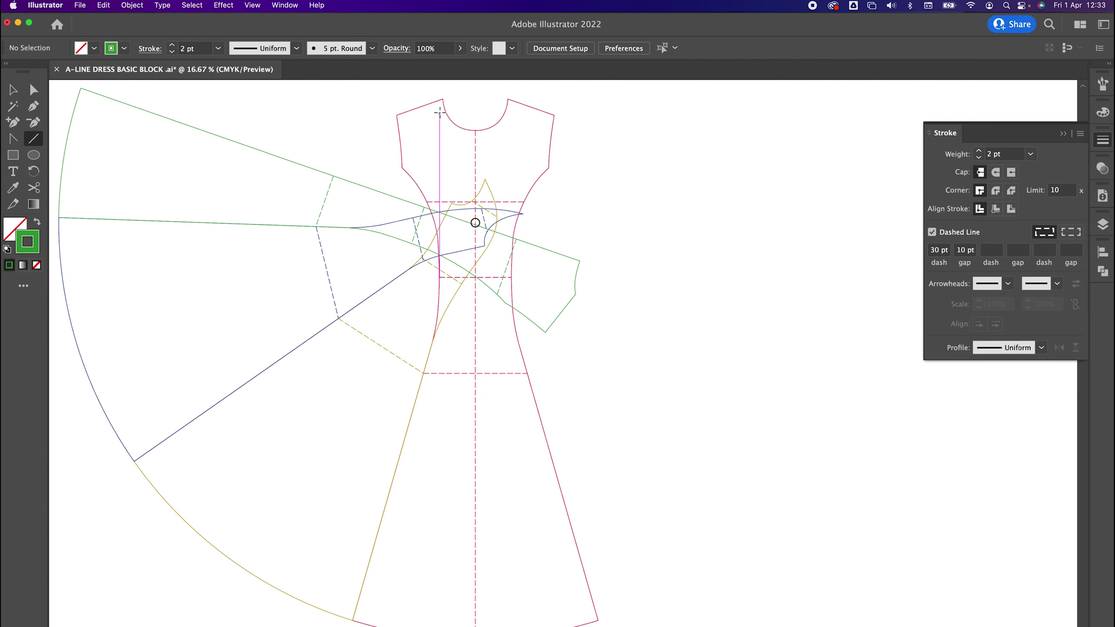
Step: Draw a 65 cm line at 270° straight down from the red panel's left neck point
click(443, 100)
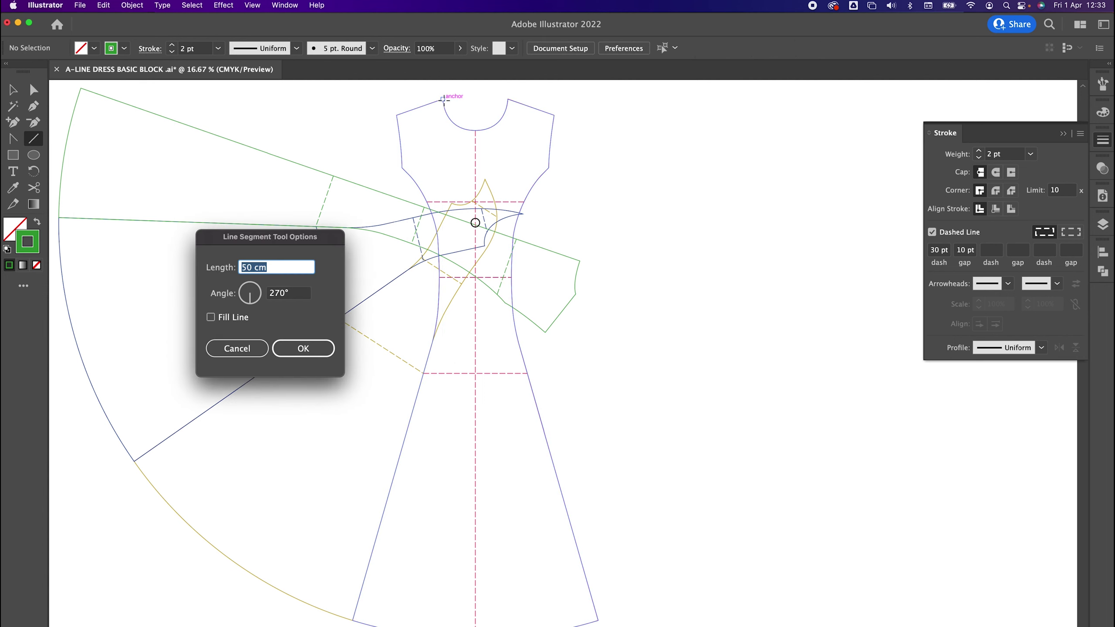
text(65)
click(302, 348)
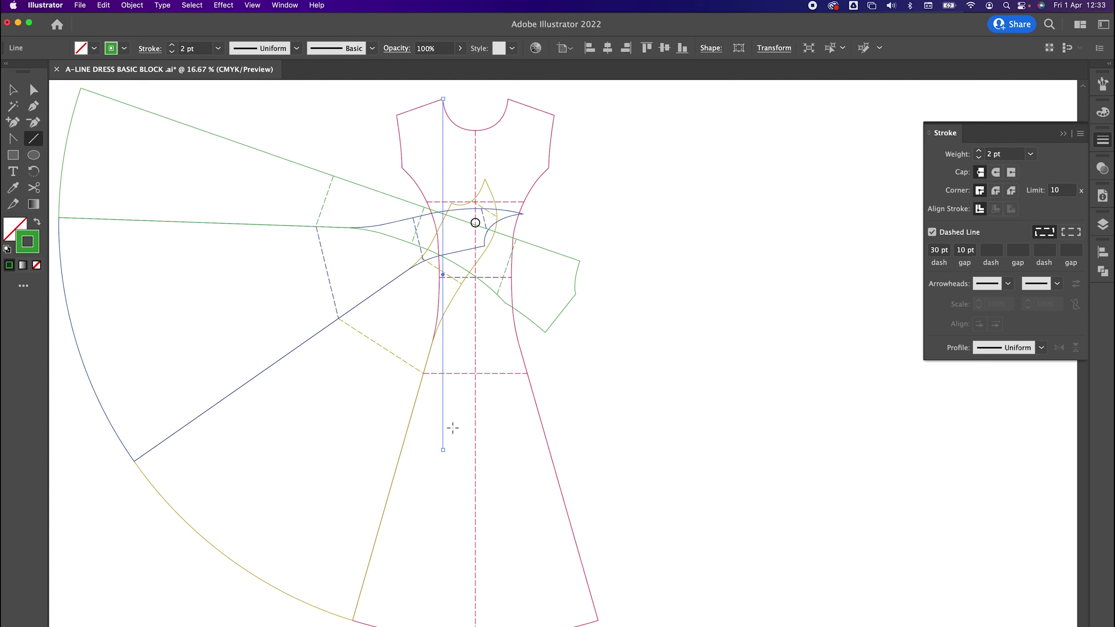
Step: Draw a 60 cm line at 270° straight down from the red panel's left neck point and clear the selection
key(super+shift+a)
click(442, 100)
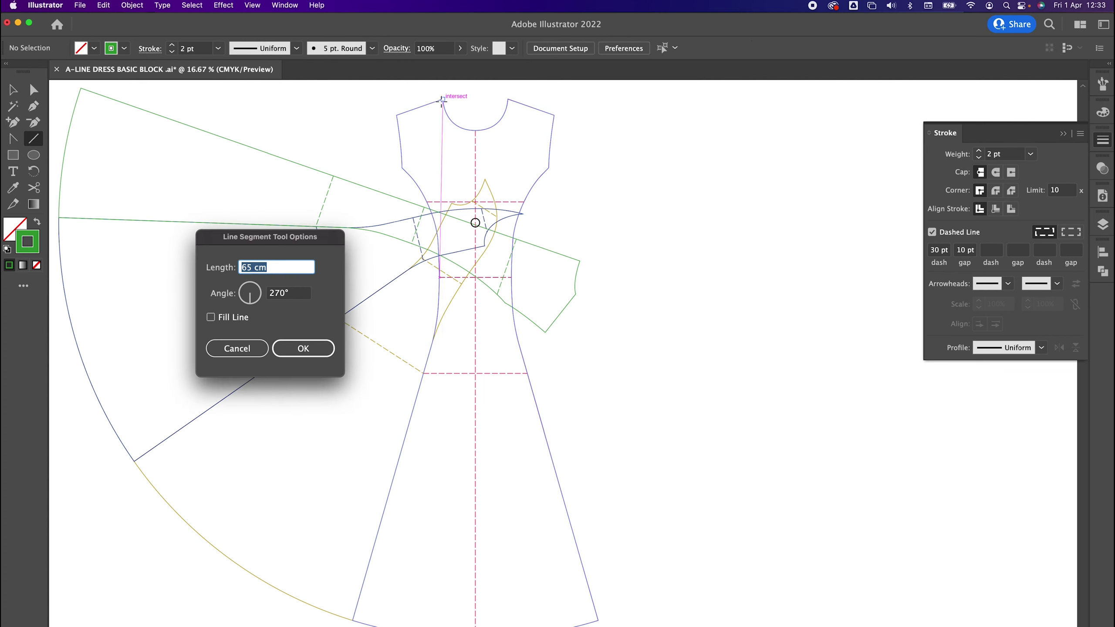
text(60)
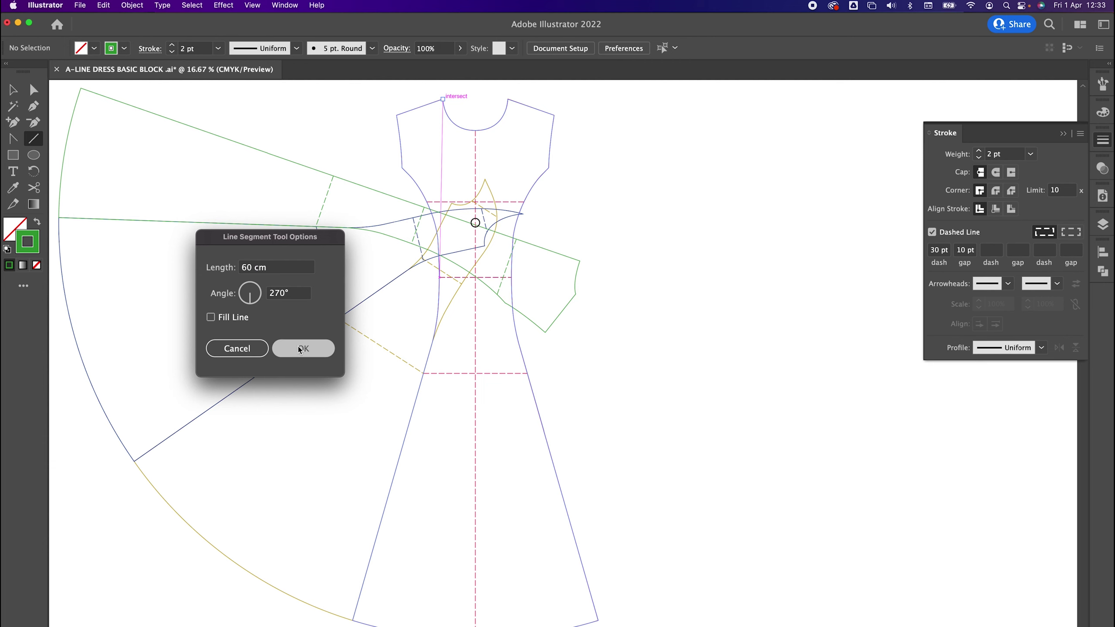
click(301, 348)
key(v)
key(super+shift+a)
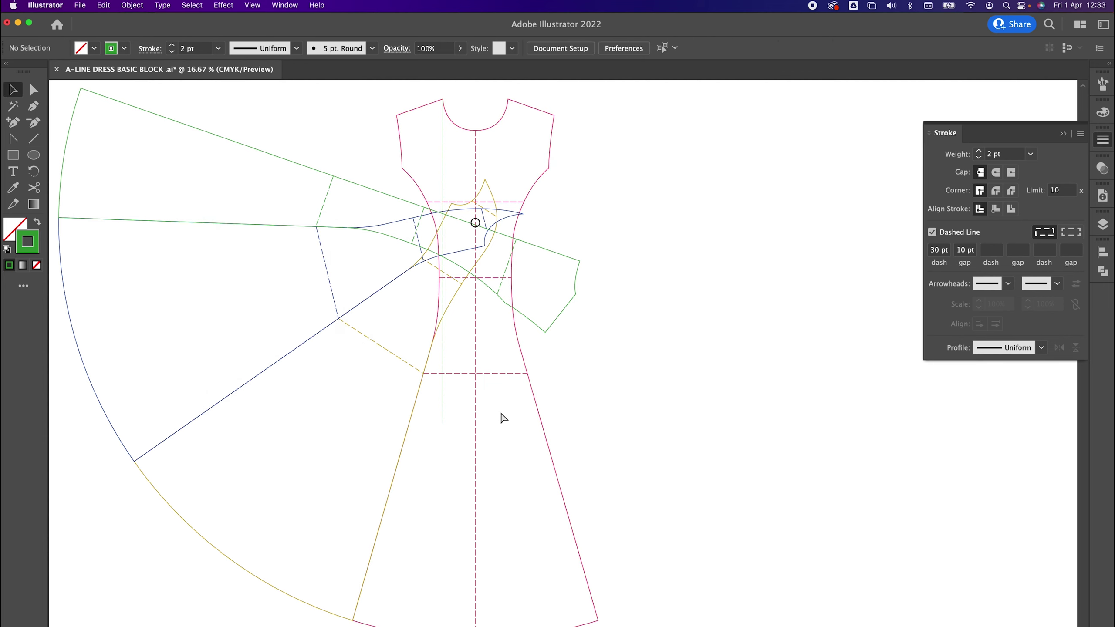
Step: Measure the vertical distance from the marked centre point to the level of the 60 cm line's lower end
key(super+equal)
drag(461, 336, 463, 367)
key(backslash)
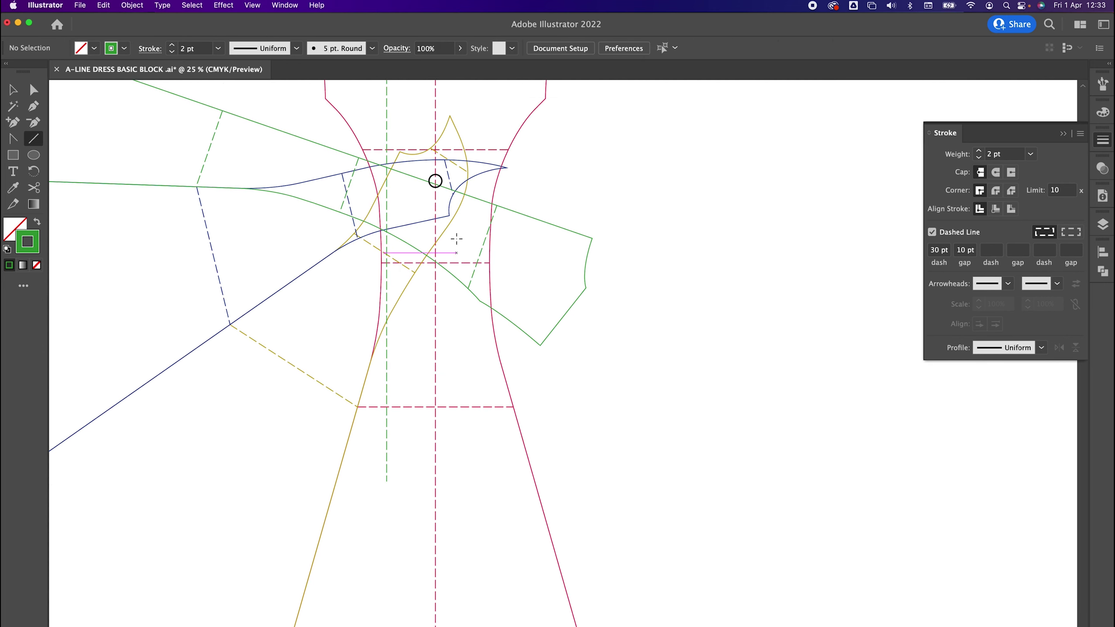
drag(435, 181, 435, 481)
key(super+z)
drag(435, 181, 435, 481)
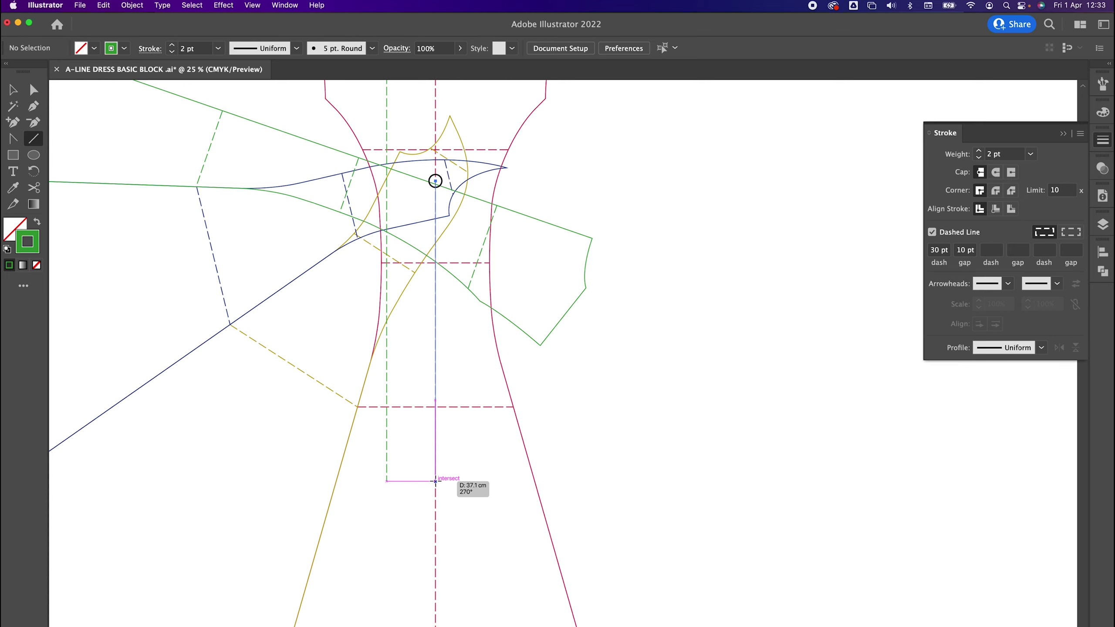
drag(436, 481, 435, 481)
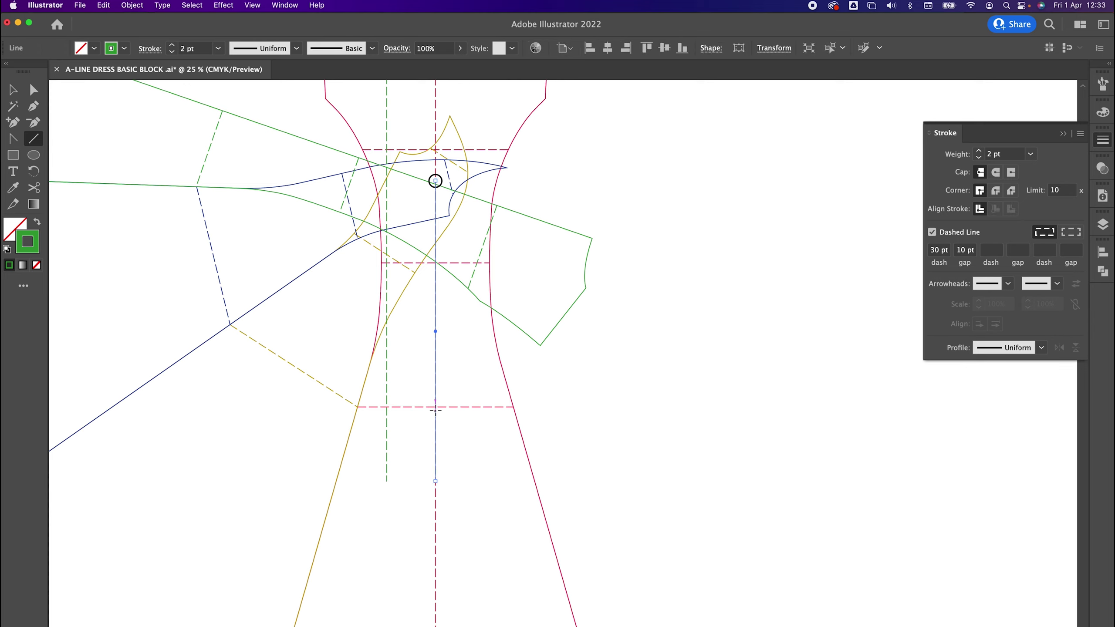
Step: Delete the vertical guide line running down from the red panel's left neck point
key(super+minus)
key(v)
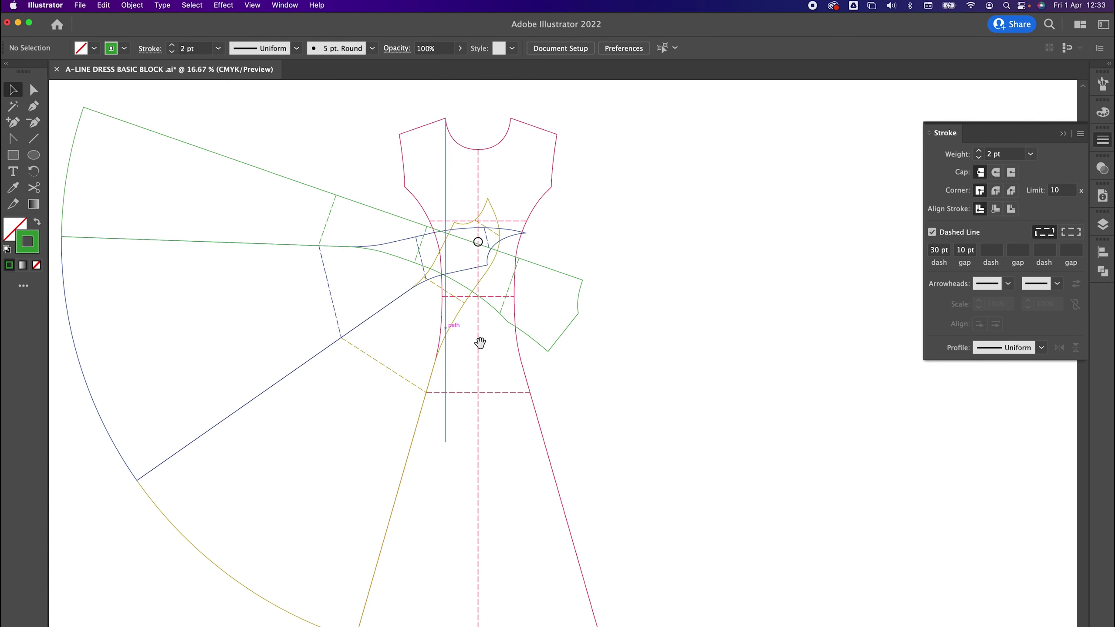
scroll(474, 308, up, 1)
click(440, 205)
key(Delete)
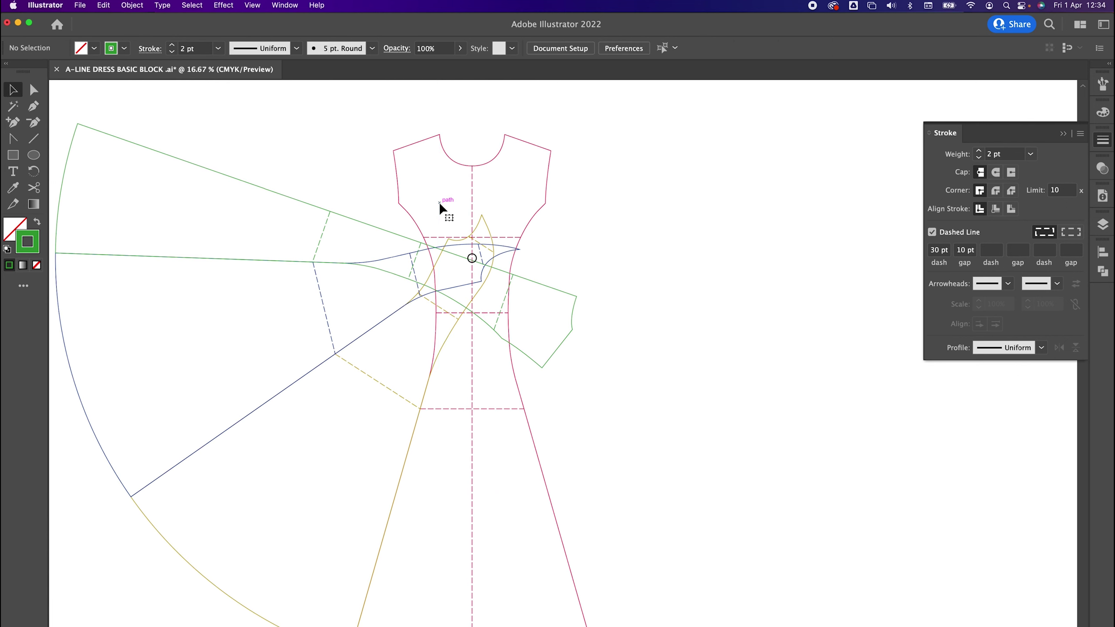
Step: Draw a 74.2 cm wide and high circle centred on the marked centre point, using the centre marker's black stroke style
click(35, 157)
key(i)
click(475, 256)
click(32, 156)
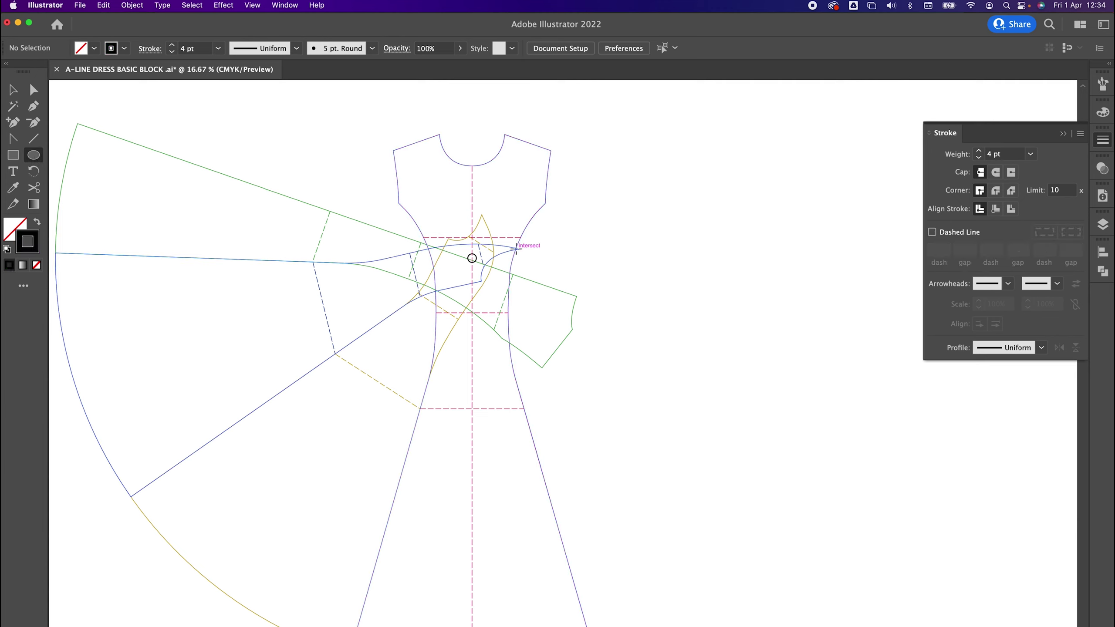
click(472, 259)
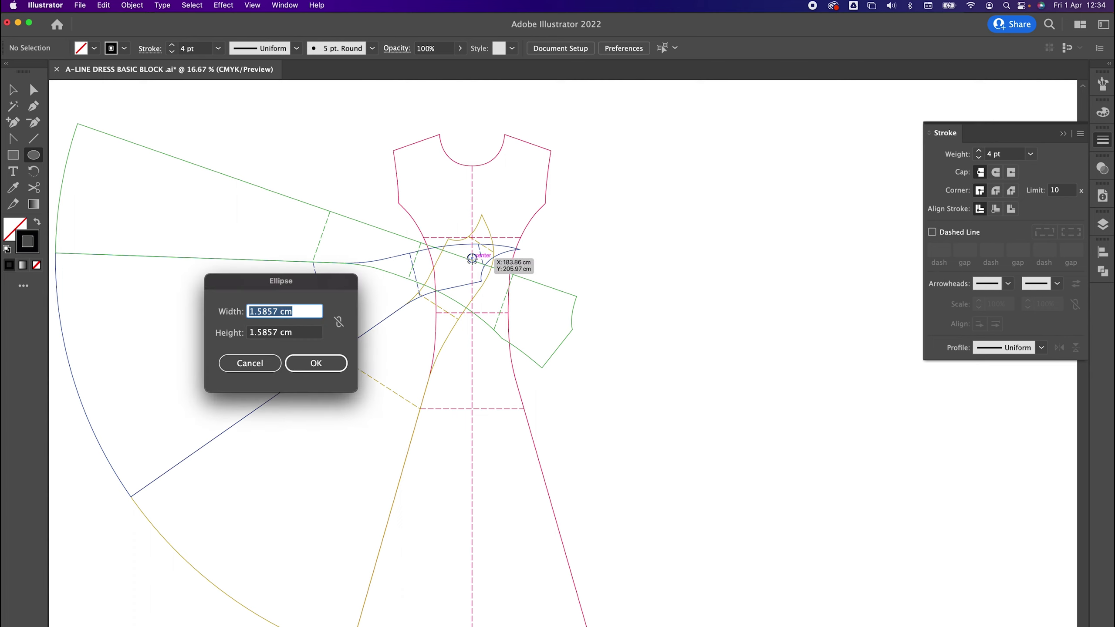
text(37.1*2)
key(Tab)
text(7)
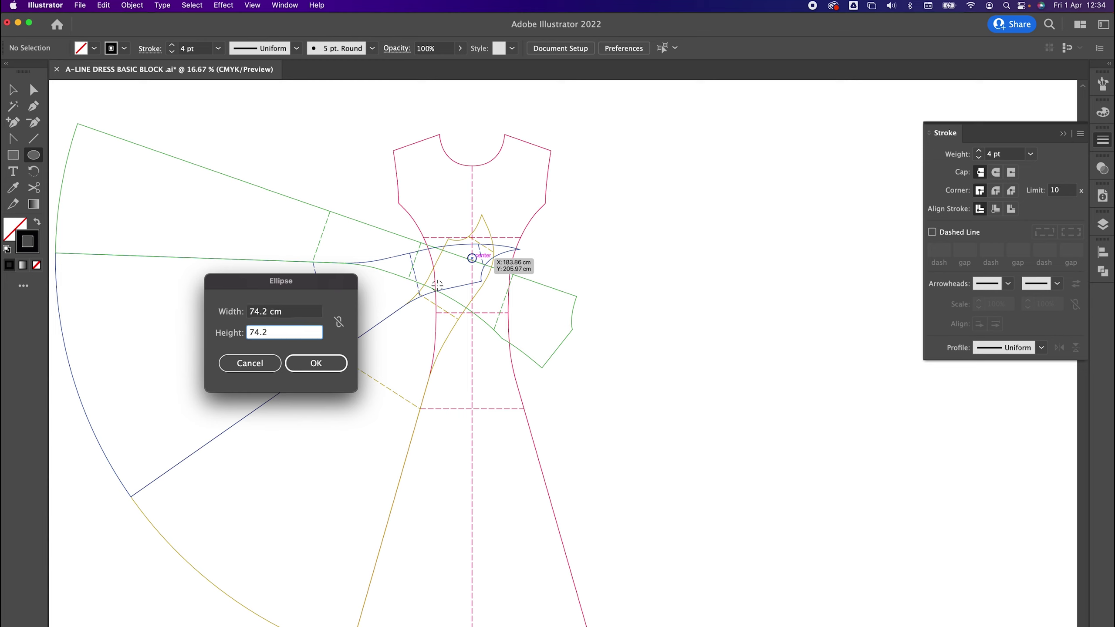
click(330, 368)
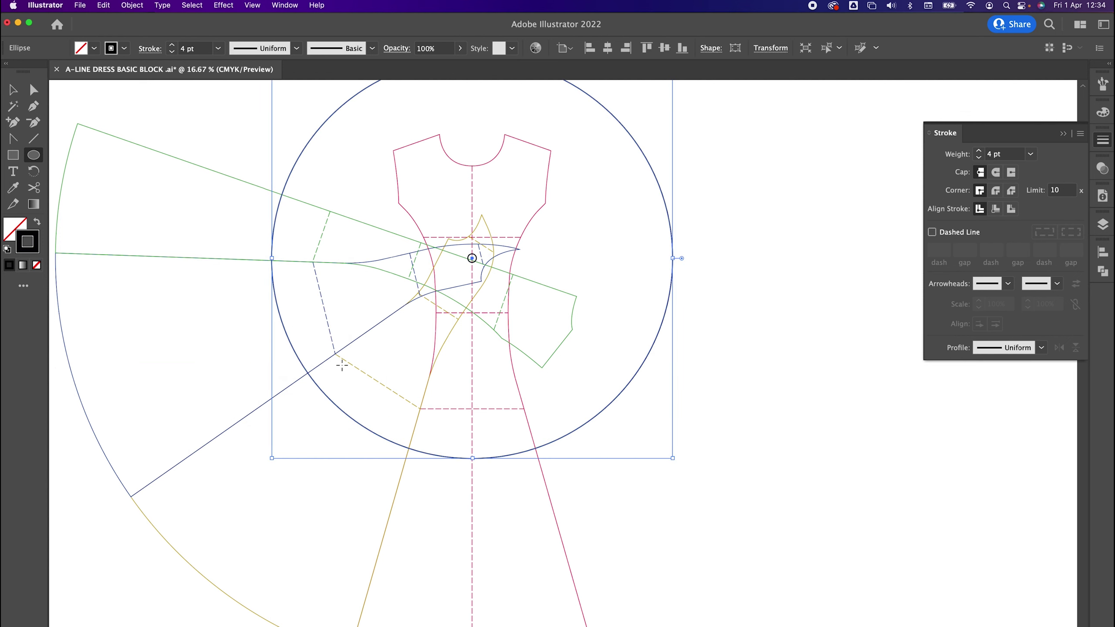
Step: Set the large circle's stroke weight to 2 pt, clear the selection and collapse the stroke settings
key(v)
drag(517, 376, 509, 384)
click(979, 157)
click(979, 156)
click(728, 312)
scroll(526, 353, left, 2)
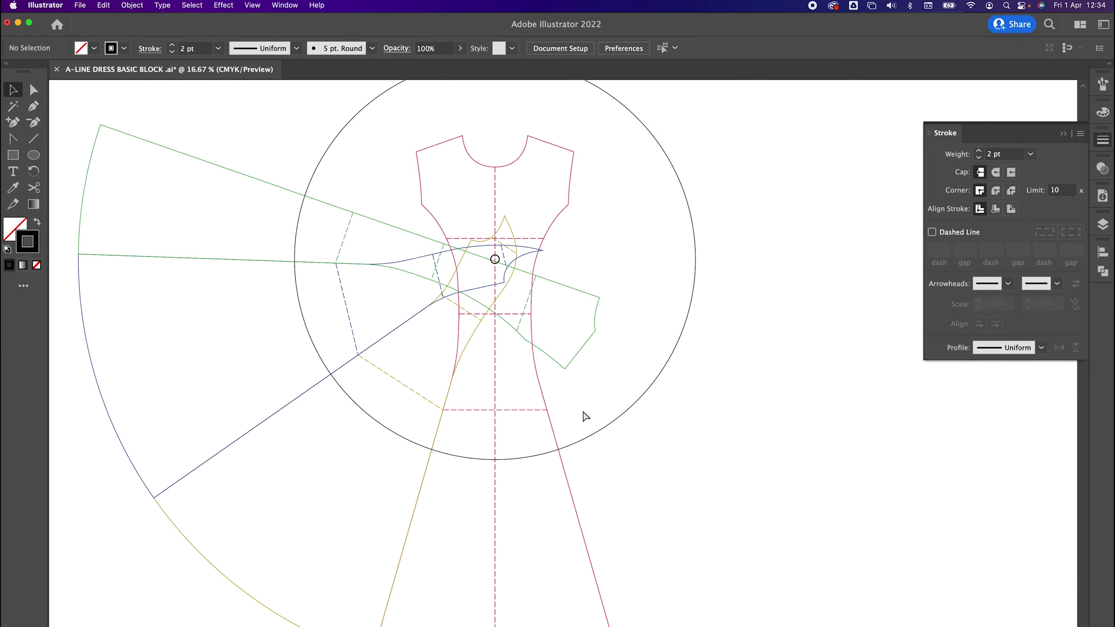
key(super+equal)
scroll(582, 409, up, 3)
scroll(582, 410, left, 3)
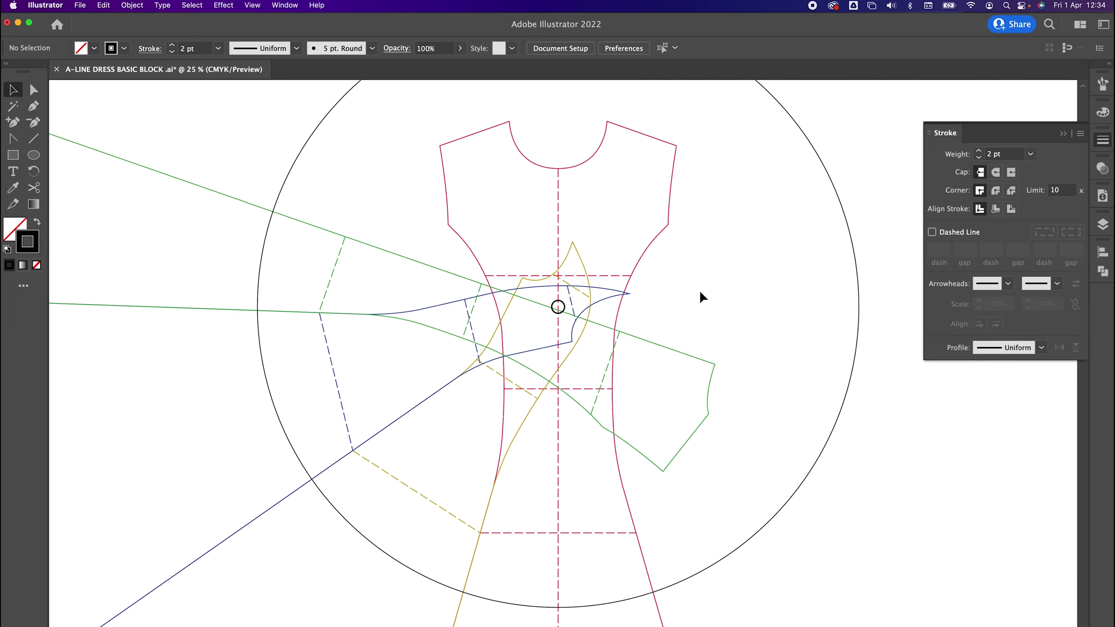
click(1062, 135)
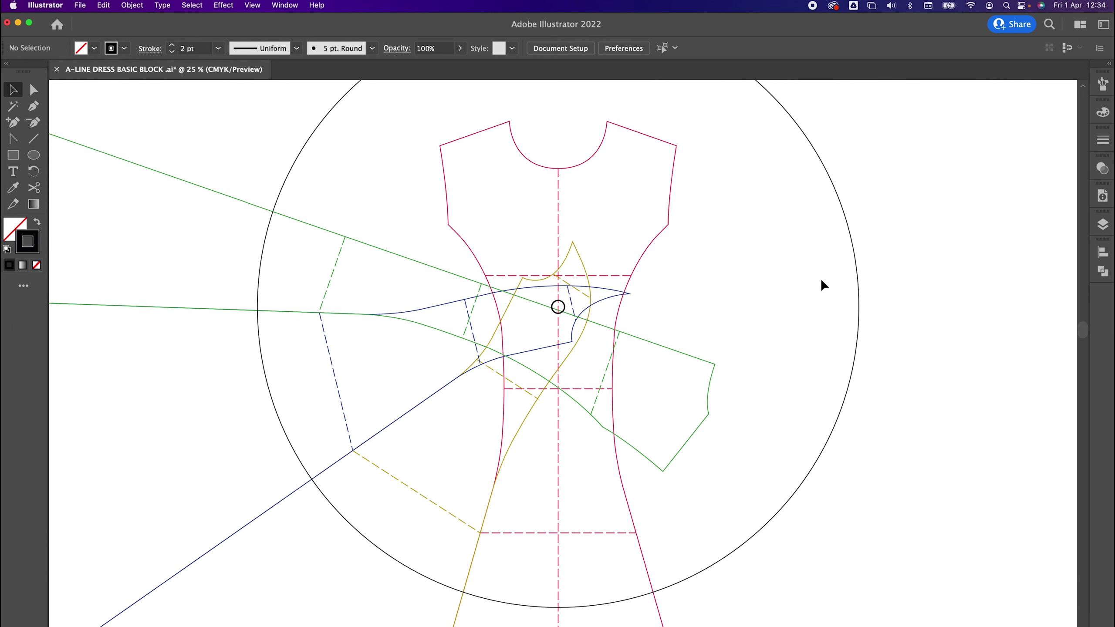
click(857, 292)
scroll(736, 371, down, 3)
scroll(736, 371, left, 1)
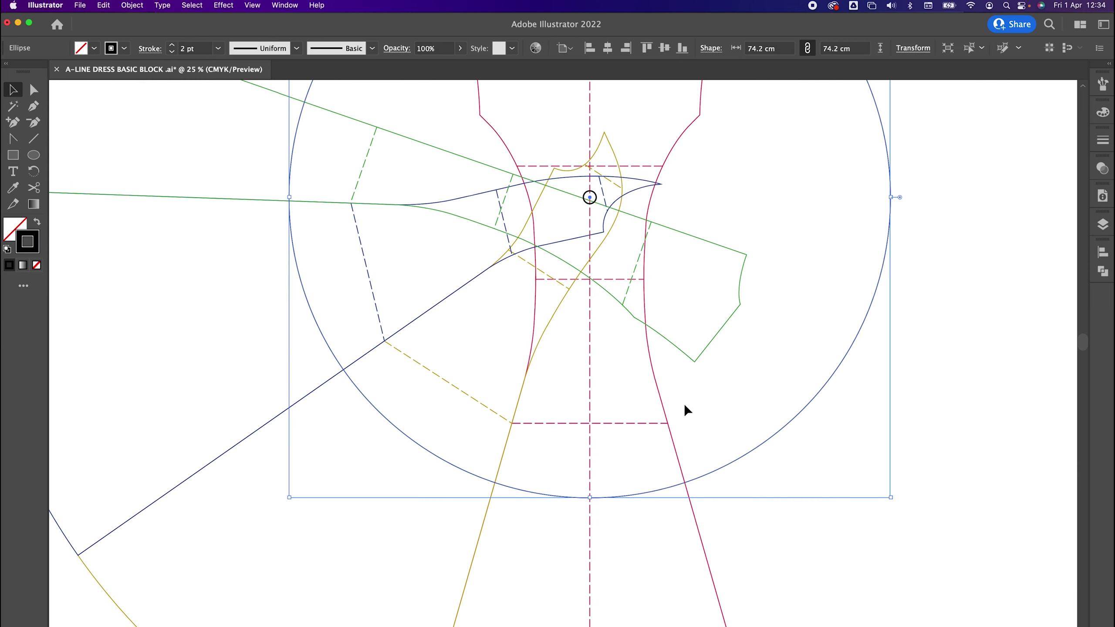
scroll(683, 405, down, 1)
scroll(683, 405, right, 1)
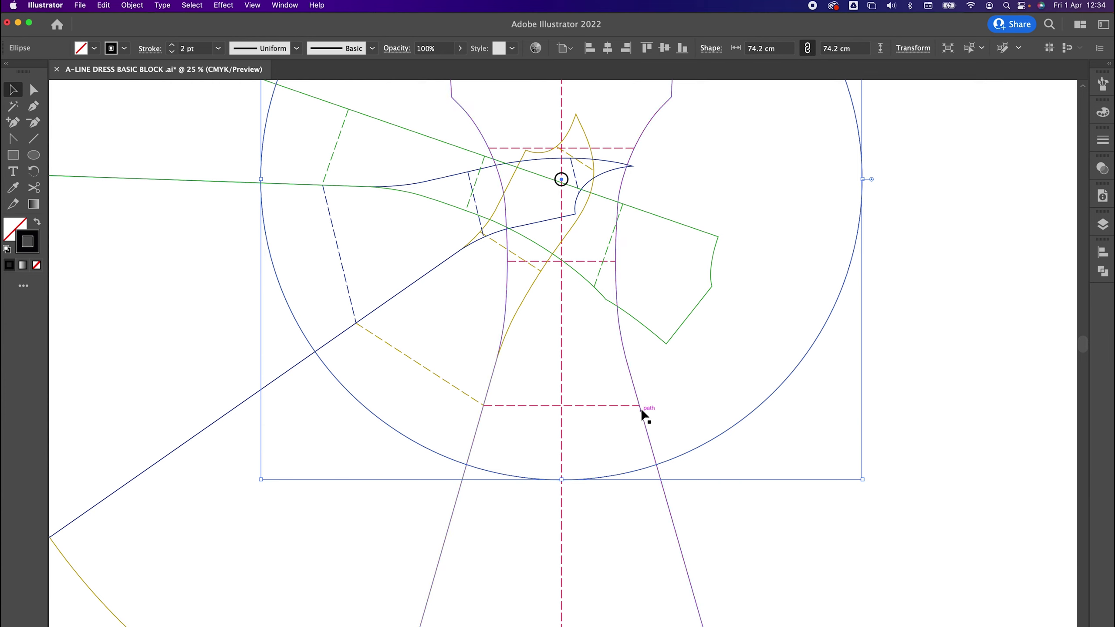
click(686, 407)
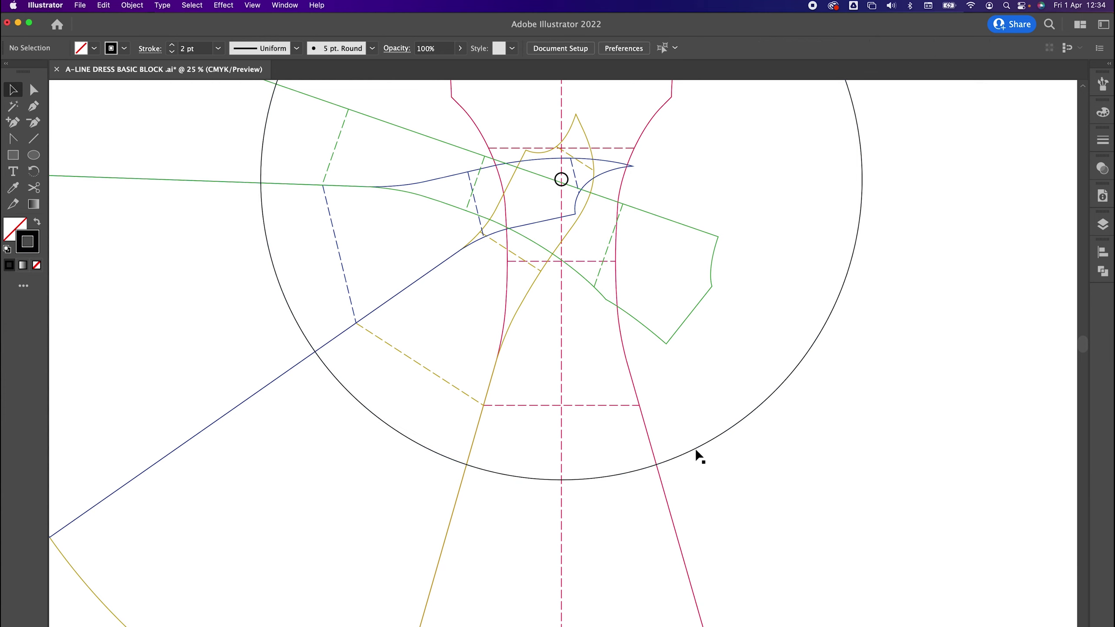
Step: Cut the large circle where it crosses the red panel's right edge, the red-yellow shared edge and the yellow-blue shared edge
click(695, 448)
drag(669, 397, 704, 488)
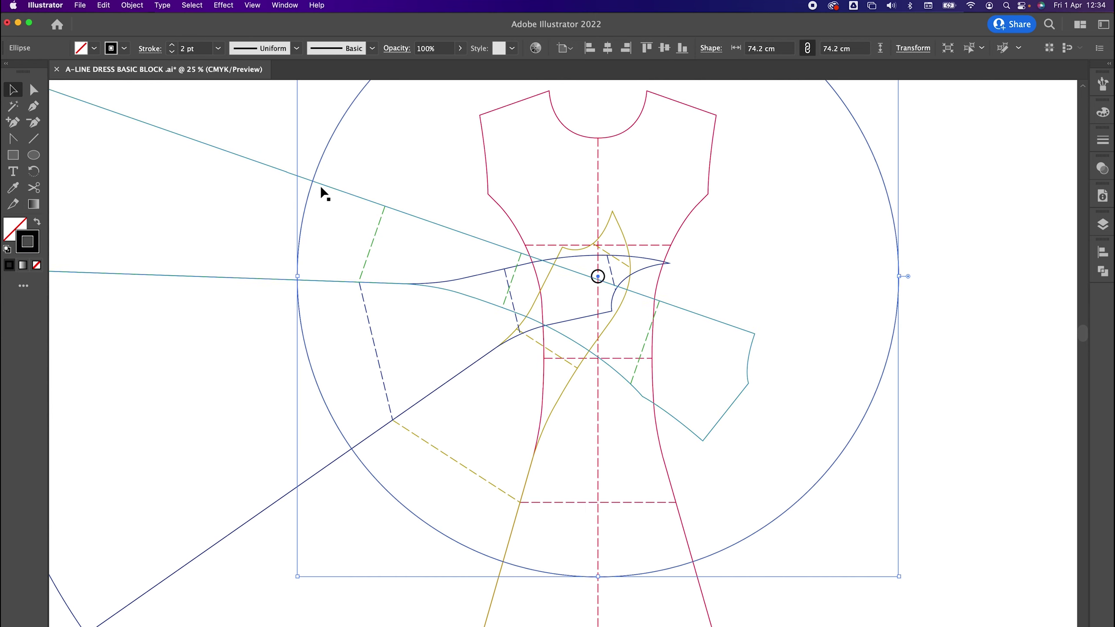
click(34, 187)
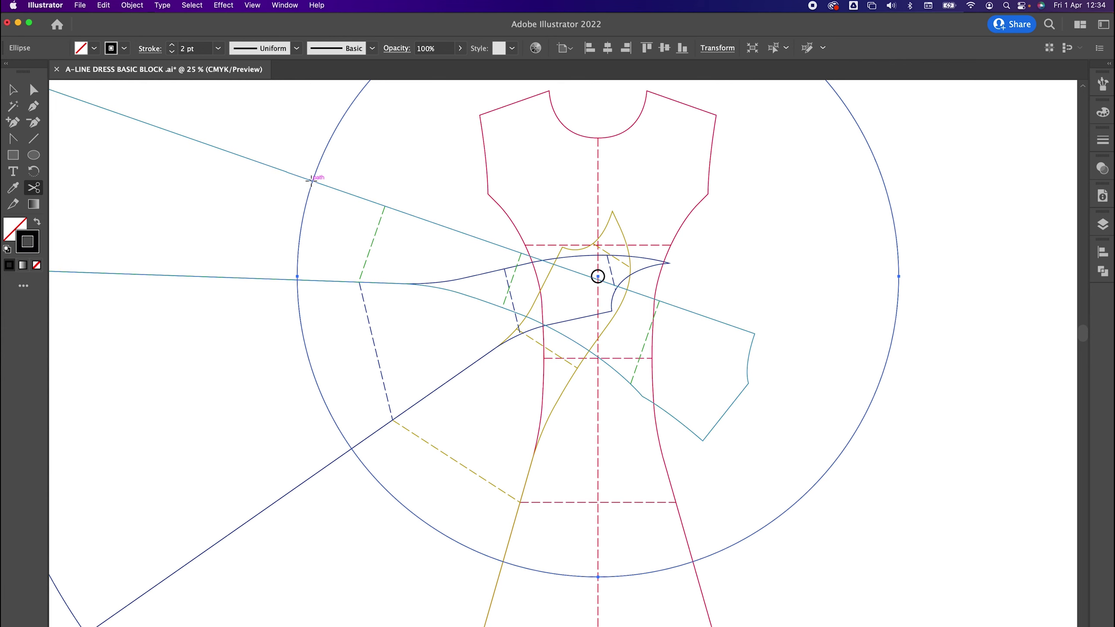
click(692, 561)
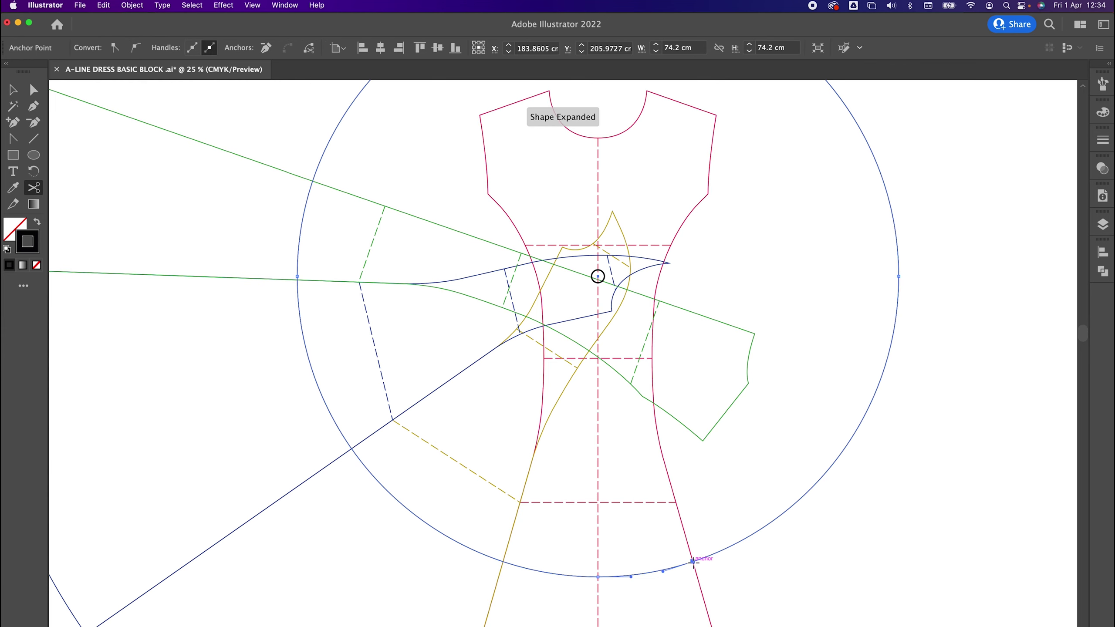
drag(475, 570, 547, 475)
click(574, 468)
click(423, 354)
Step: Cut the large circle where it crosses the shared edge of the blue and green panels
key(super+equal)
key(super+equal)
key(super+equal)
drag(486, 188, 581, 545)
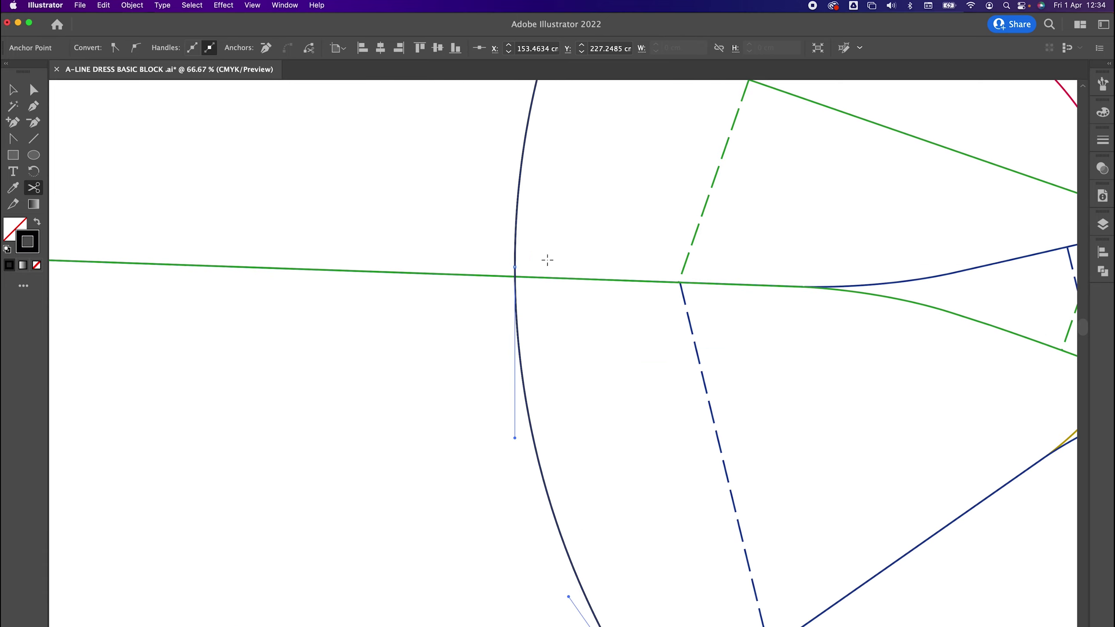
key(super+equal)
key(super+equal)
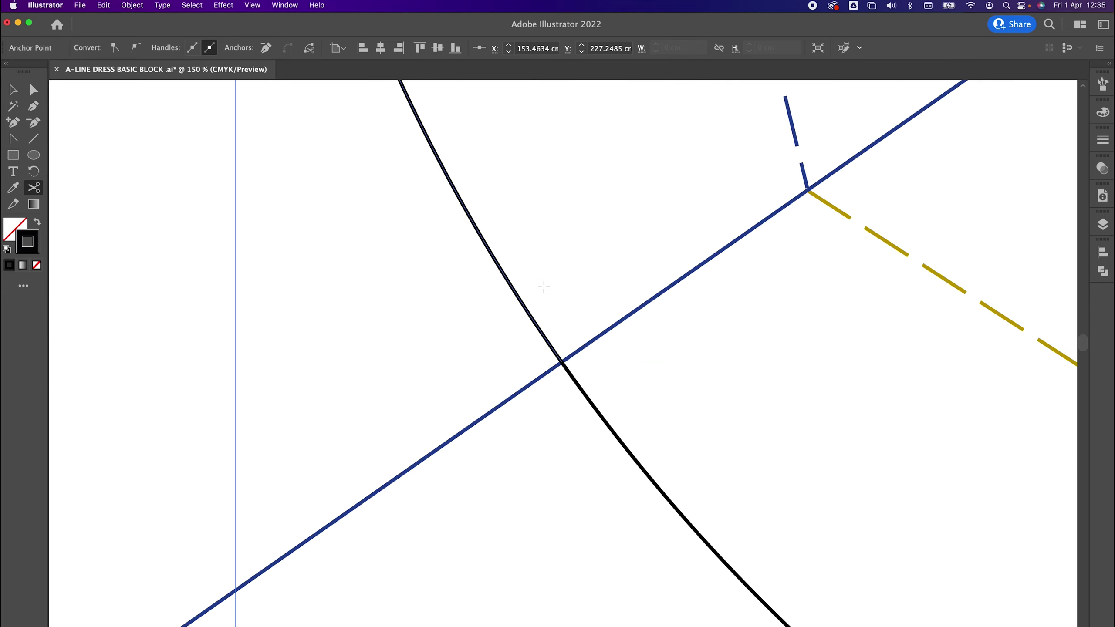
drag(415, 216, 545, 492)
drag(461, 167, 586, 516)
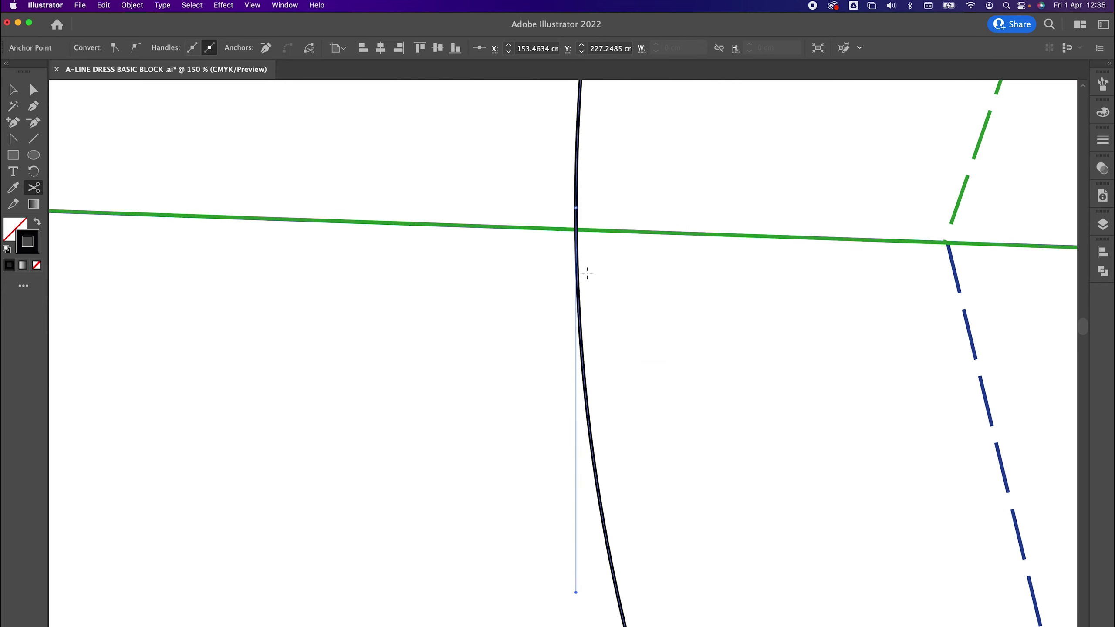
click(572, 230)
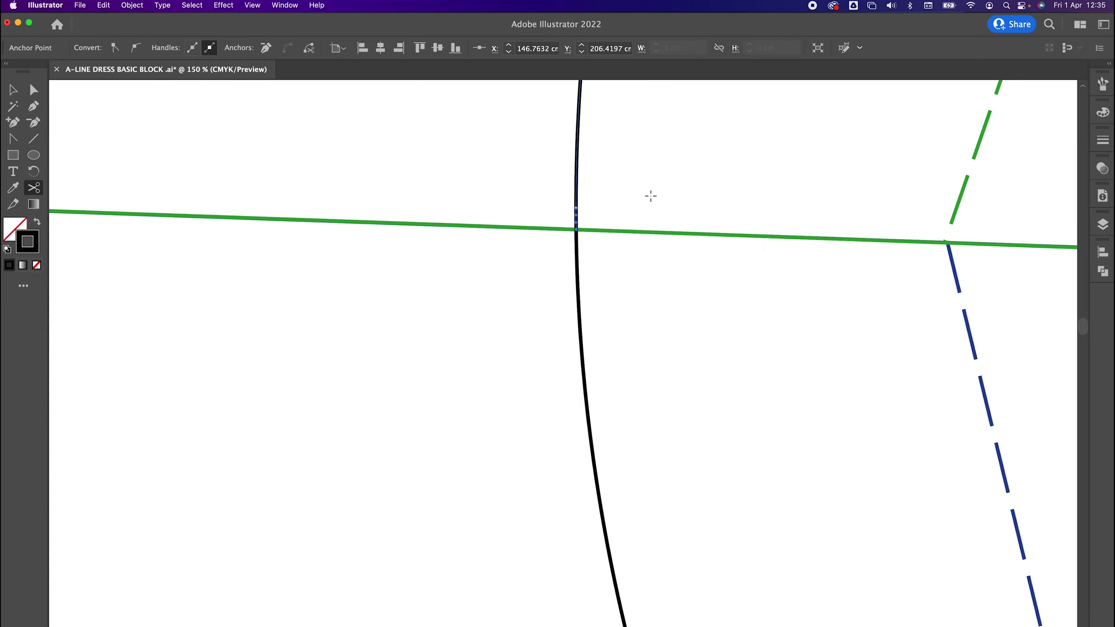
Step: Cut the circle at the green panel's upper edge and delete the part of it lying outside the skirt panels
key(super+minus)
key(super+minus)
key(super+minus)
key(super+minus)
key(super+minus)
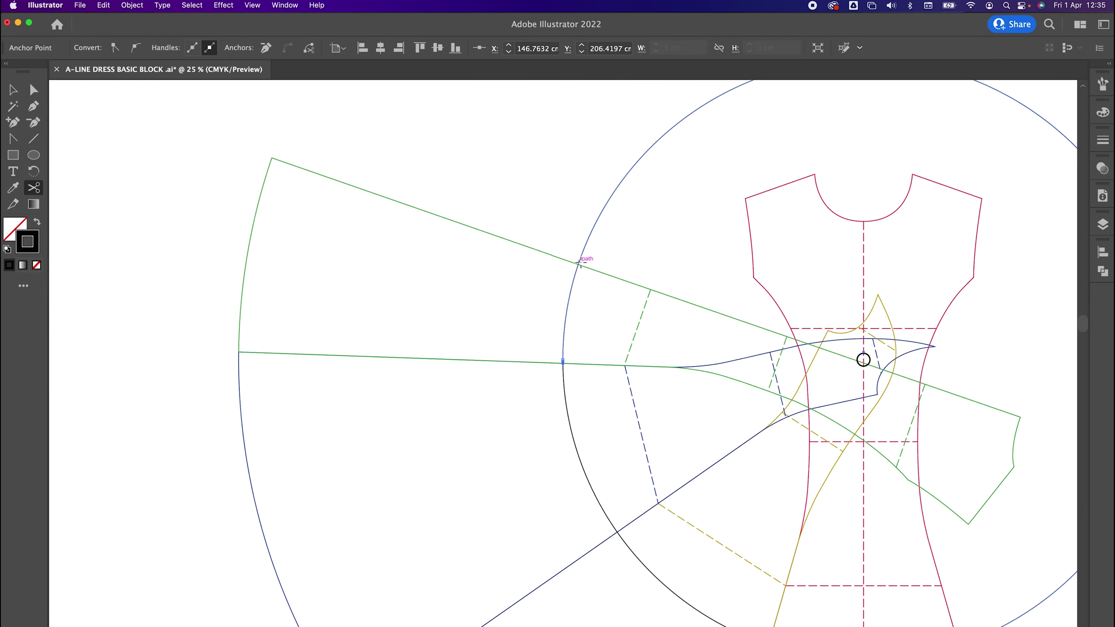
drag(671, 220, 470, 157)
key(super+minus)
drag(484, 219, 261, 124)
key(a)
drag(368, 142, 443, 217)
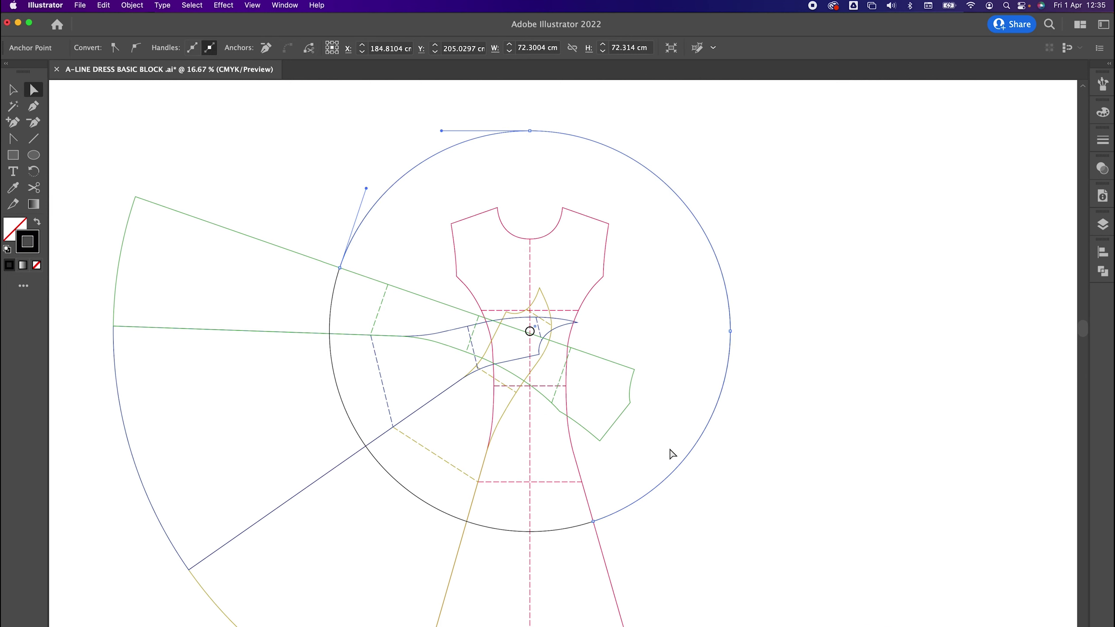
key(Delete)
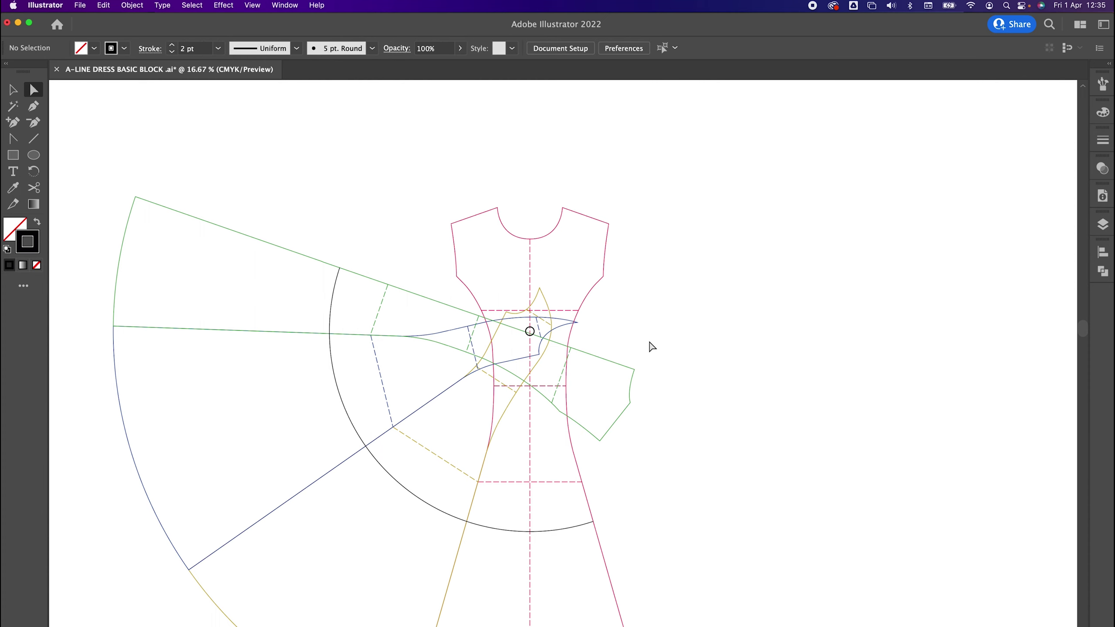
Step: Examine the separate arc segments across the skirt panels by selecting them one at a time
drag(620, 391, 706, 266)
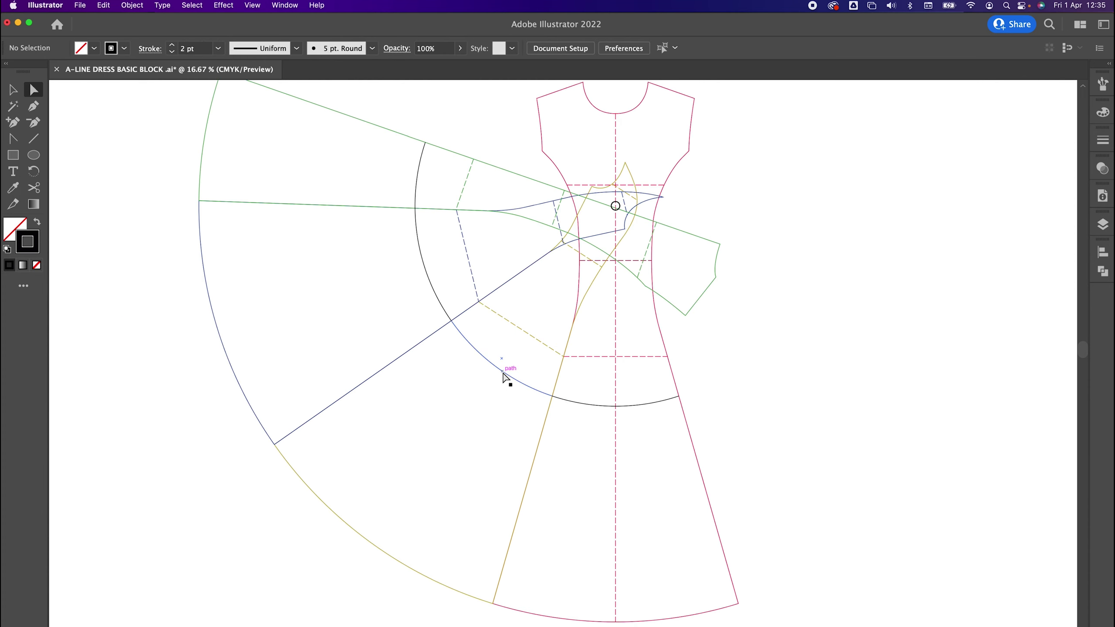
click(502, 371)
drag(539, 363, 514, 396)
click(568, 437)
click(497, 416)
click(399, 202)
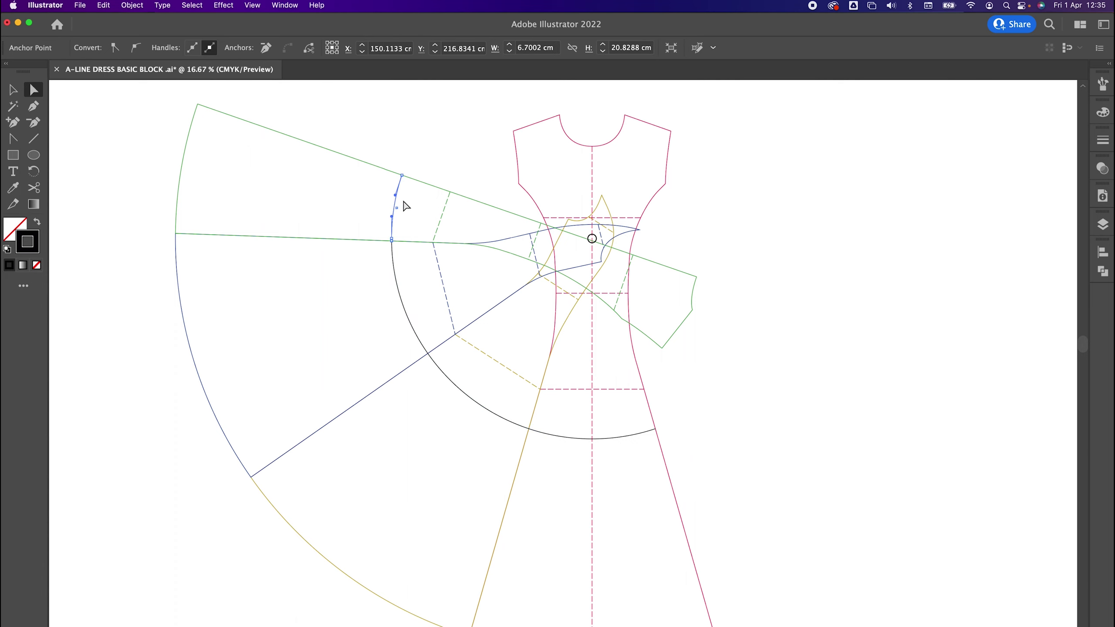
click(408, 201)
Step: Arrange the red panel group in front of the yellow panel along their shared edge and clear the selection
key(super+equal)
drag(616, 453, 559, 354)
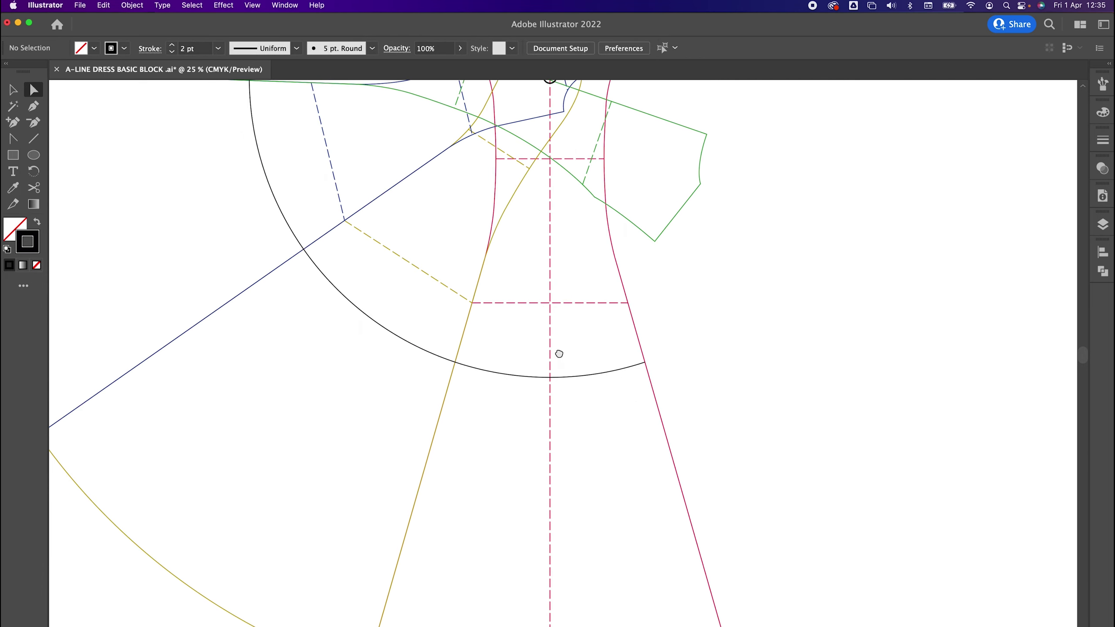
key(v)
click(618, 274)
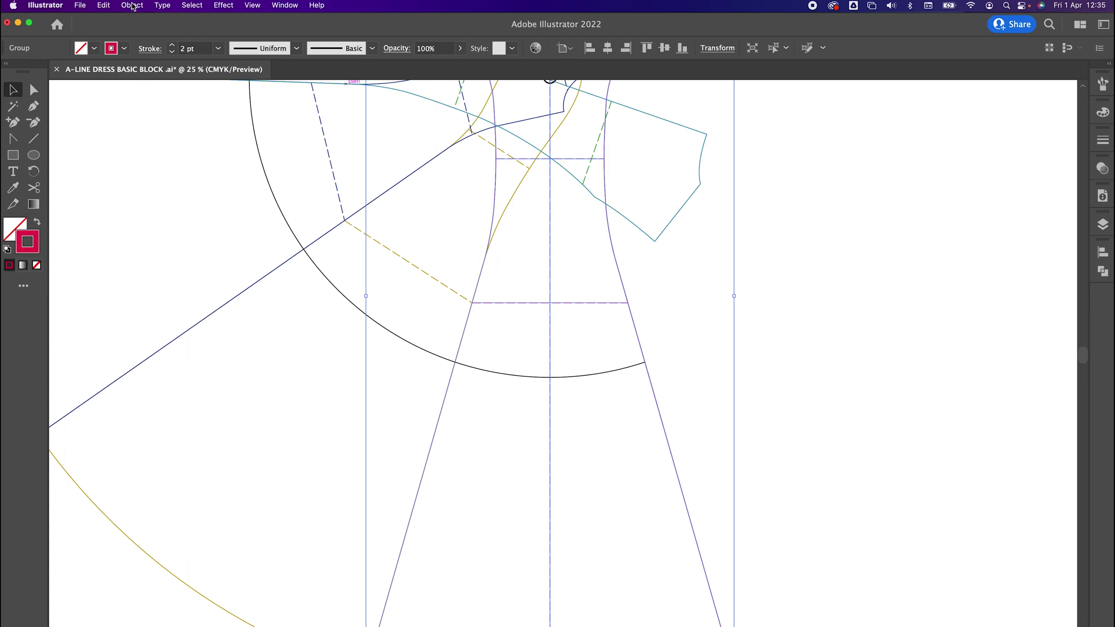
click(132, 4)
mouse_move(204, 38)
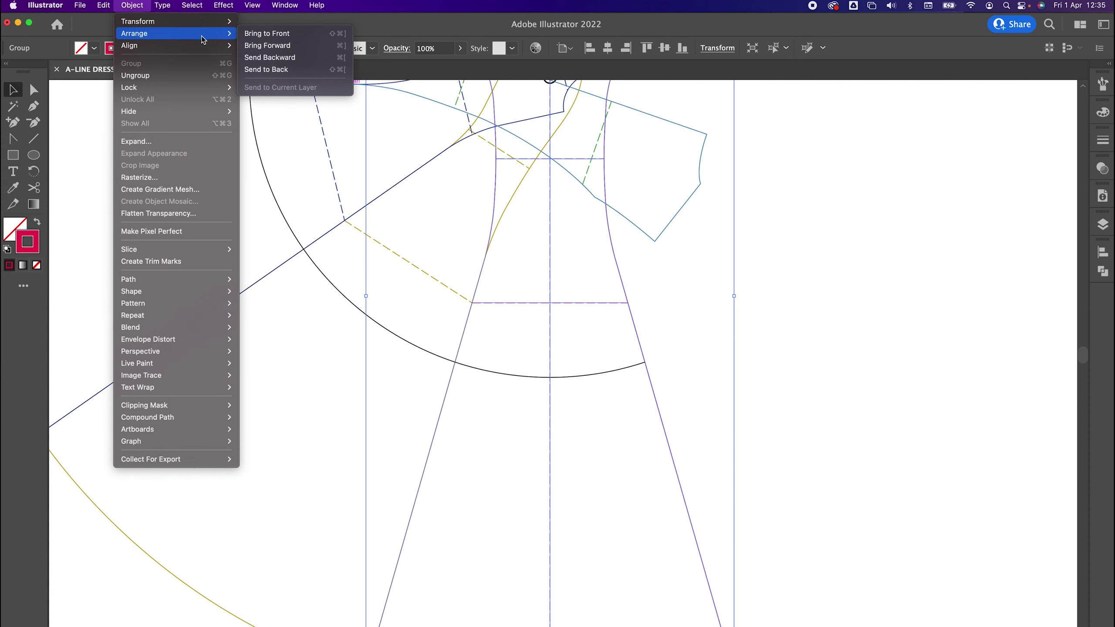
click(262, 39)
click(684, 337)
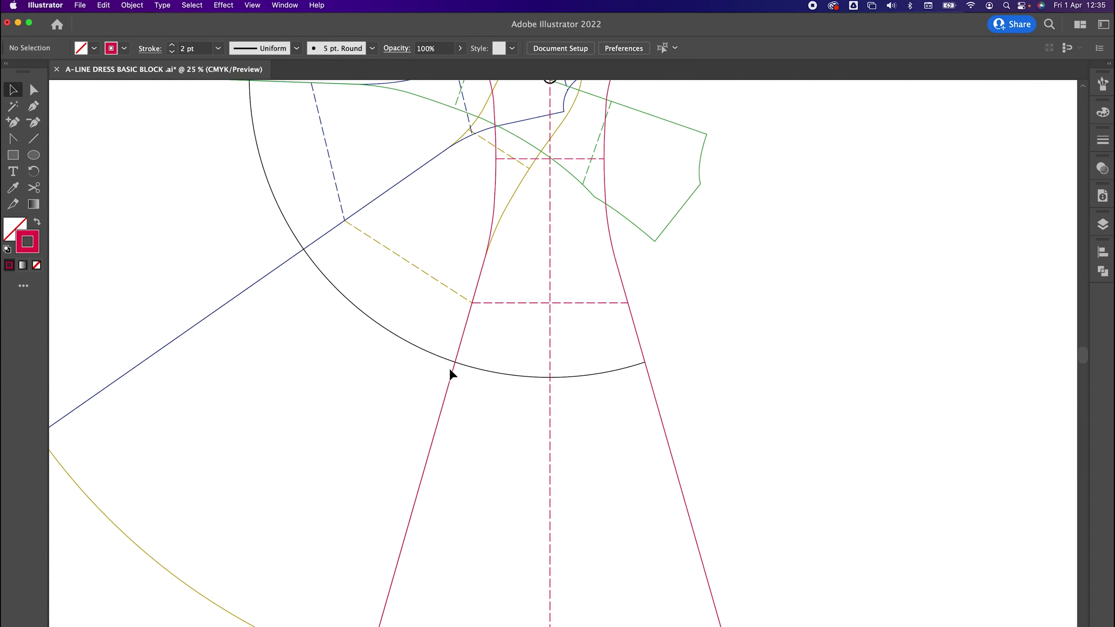
key(super+equal)
drag(452, 372, 503, 301)
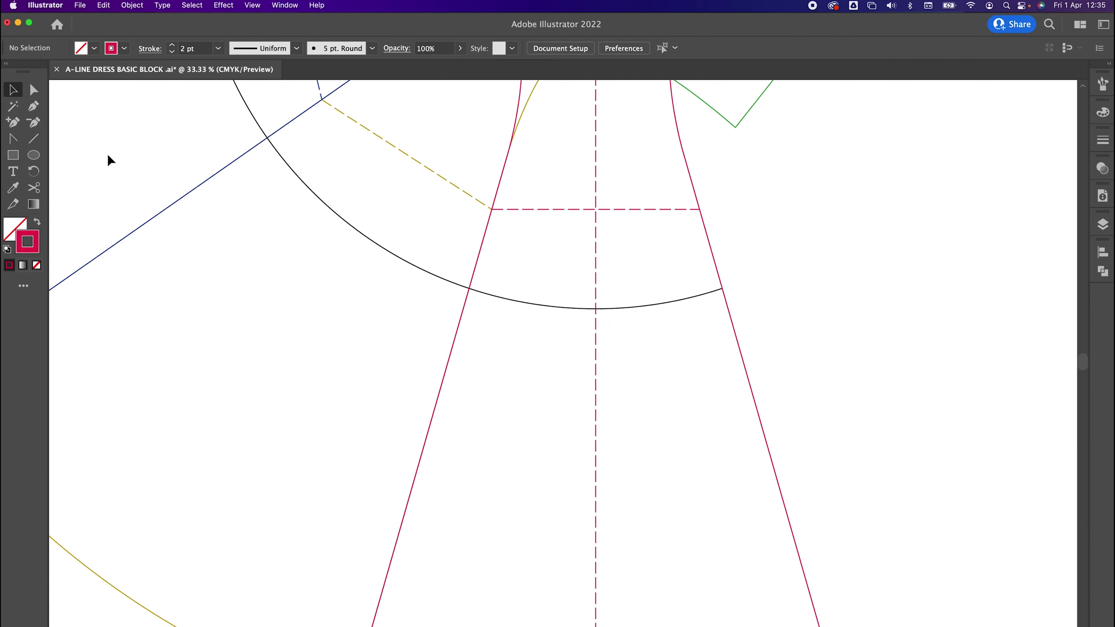
Step: Cut the red panel's outline at both side edges where the arc meets it, using the Scissors tool
click(32, 89)
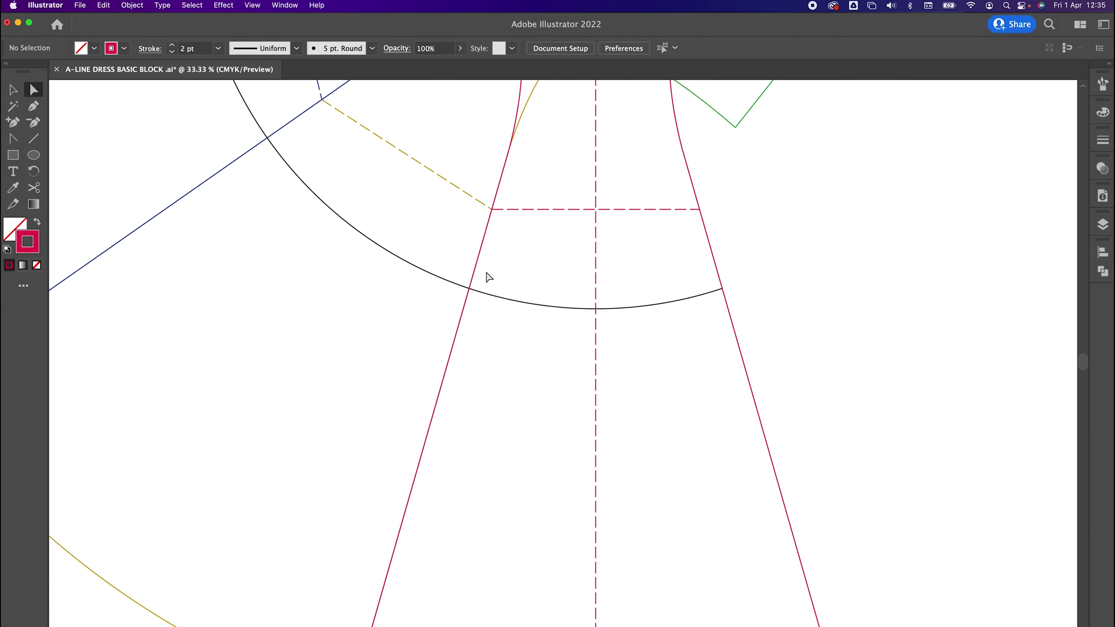
click(469, 292)
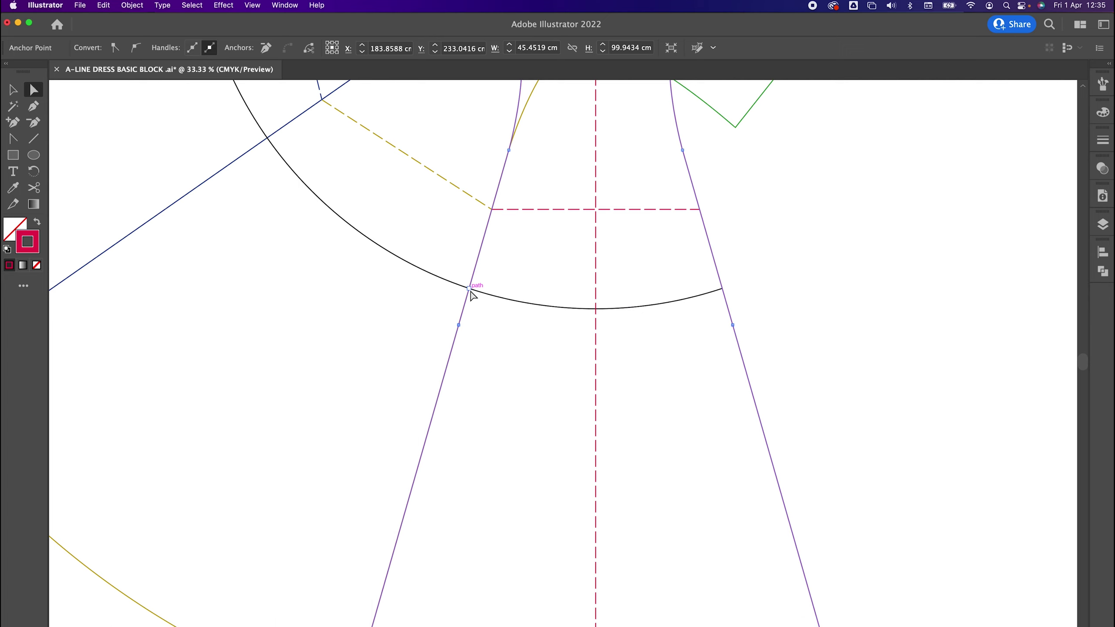
click(512, 349)
drag(513, 349, 460, 356)
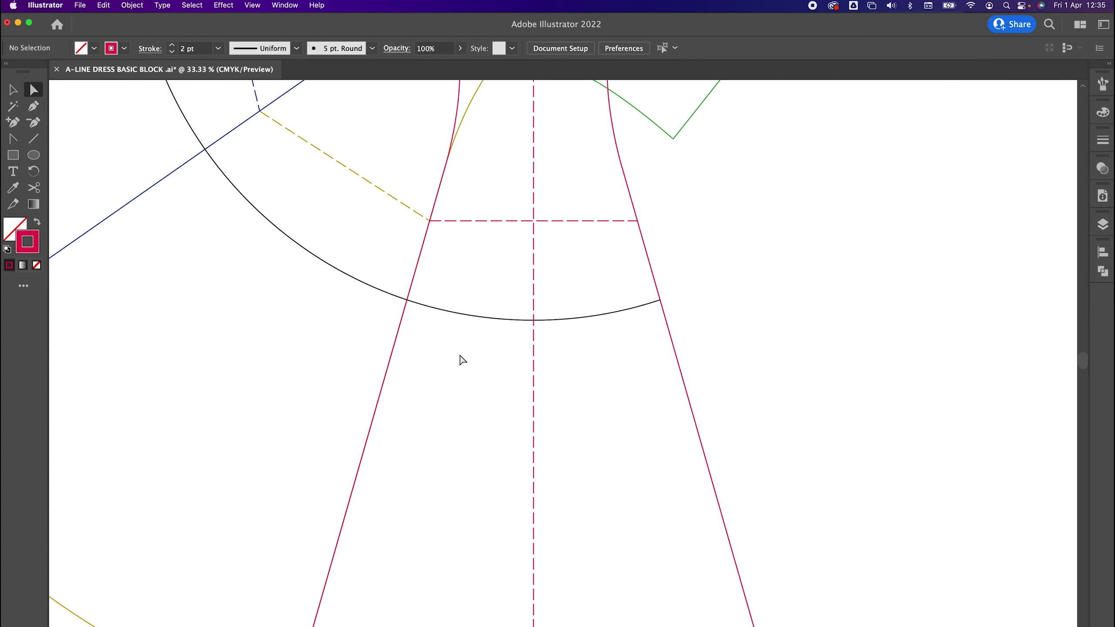
click(34, 188)
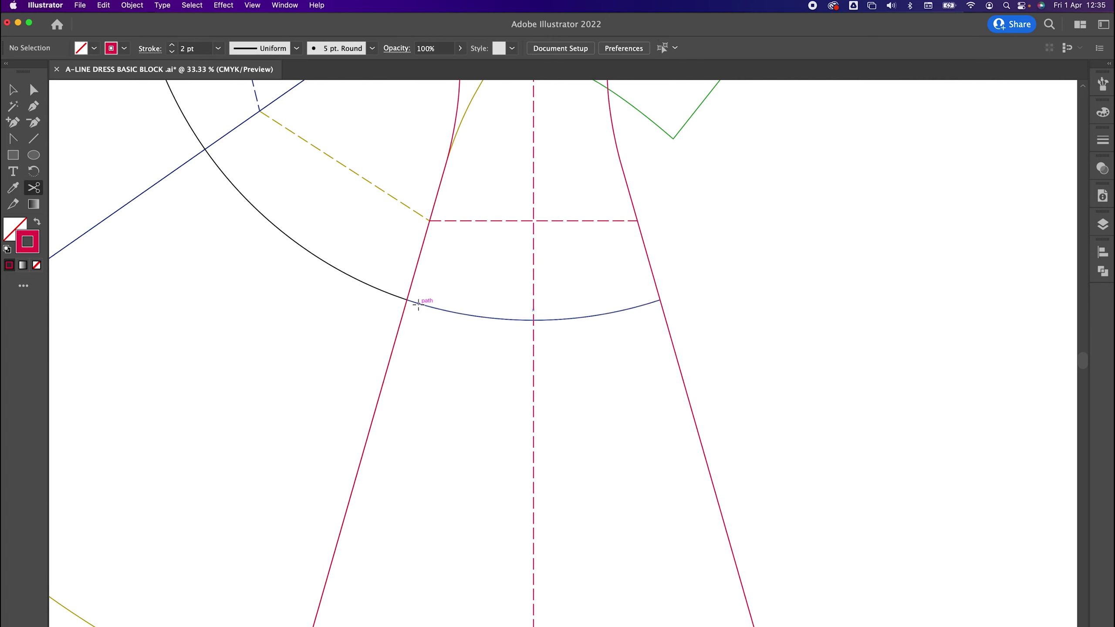
click(406, 300)
click(660, 300)
Step: Delete the red panel's outline below the arc and shorten its dashed centre line to end on the arc
click(33, 90)
click(688, 401)
key(super+minus)
drag(659, 308, 715, 374)
drag(602, 233, 639, 239)
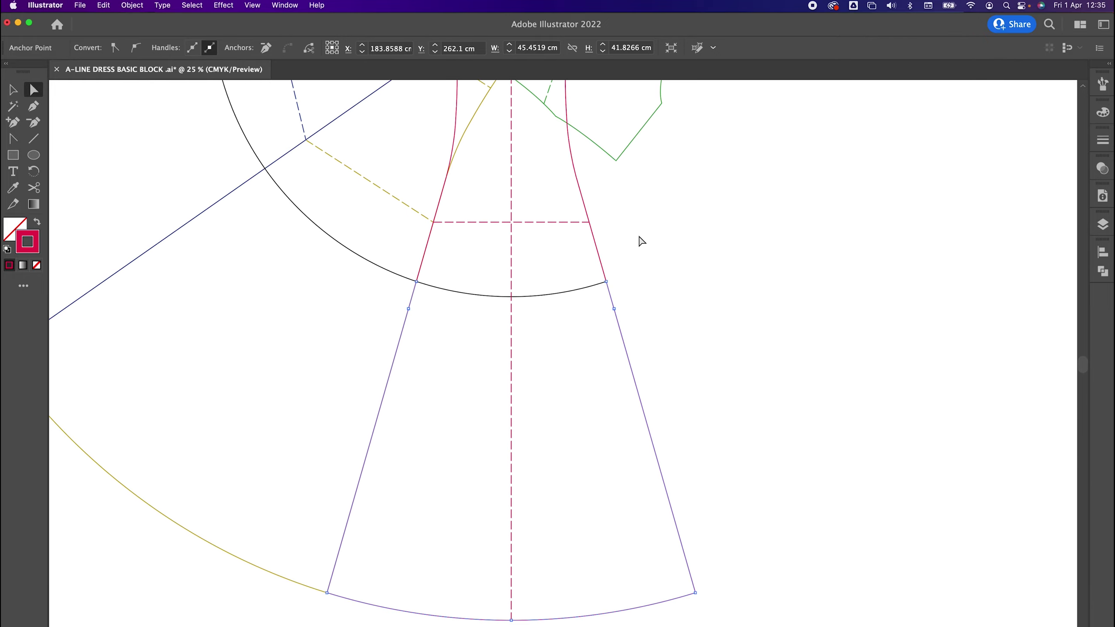
key(Delete)
drag(549, 335, 590, 329)
drag(551, 614, 536, 527)
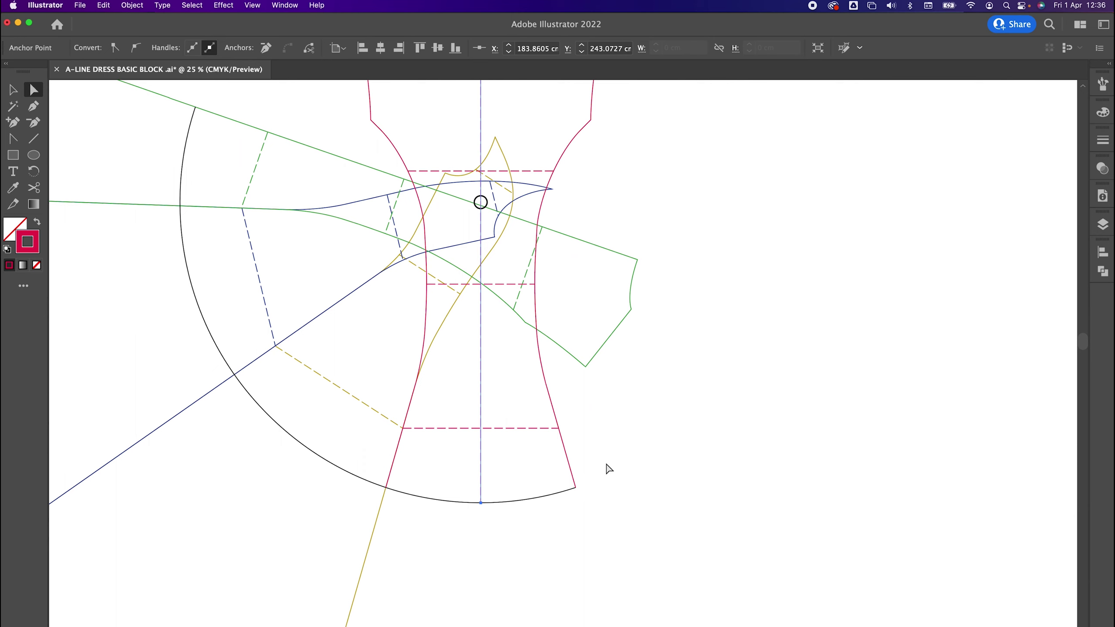
Step: Join the bottom arc to the trimmed outline of the red panel and clear the selection
drag(607, 473, 569, 513)
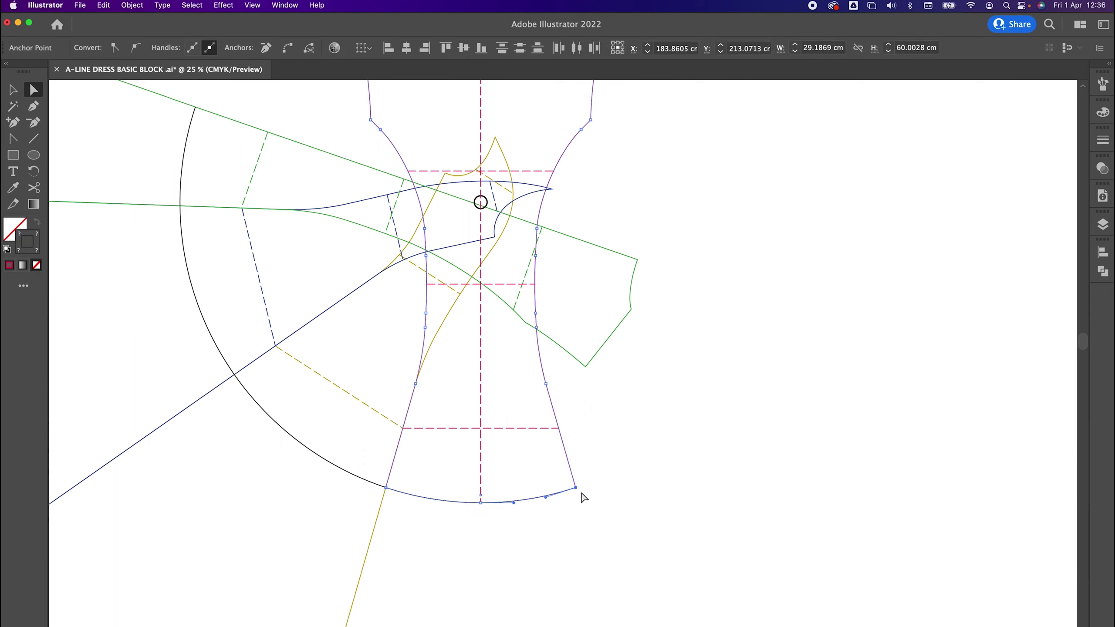
right_click(583, 497)
click(593, 500)
click(1103, 272)
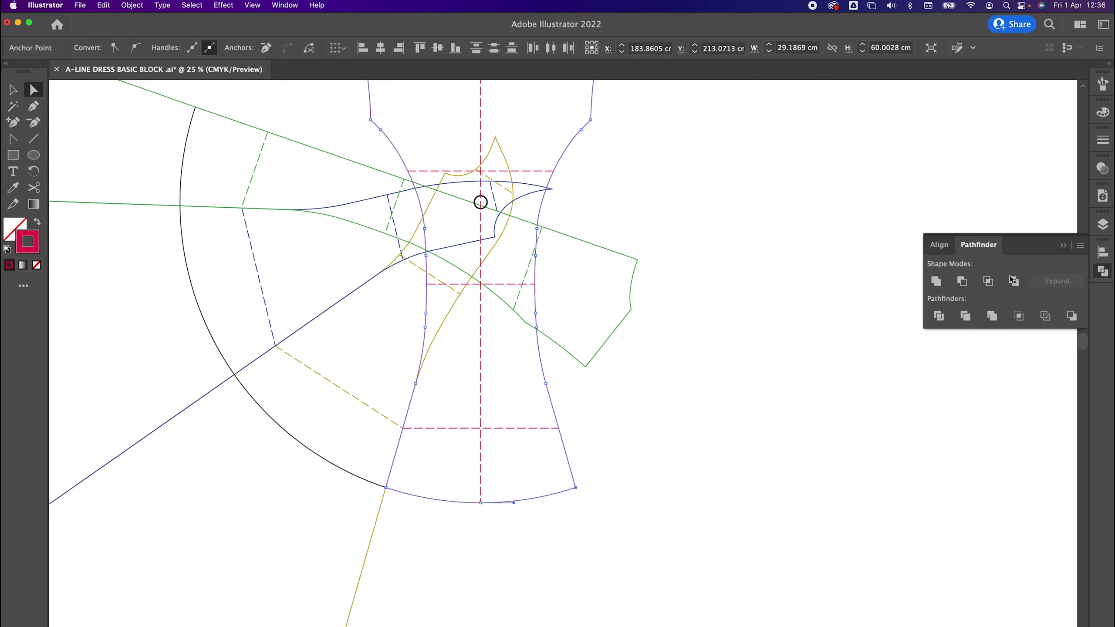
click(618, 440)
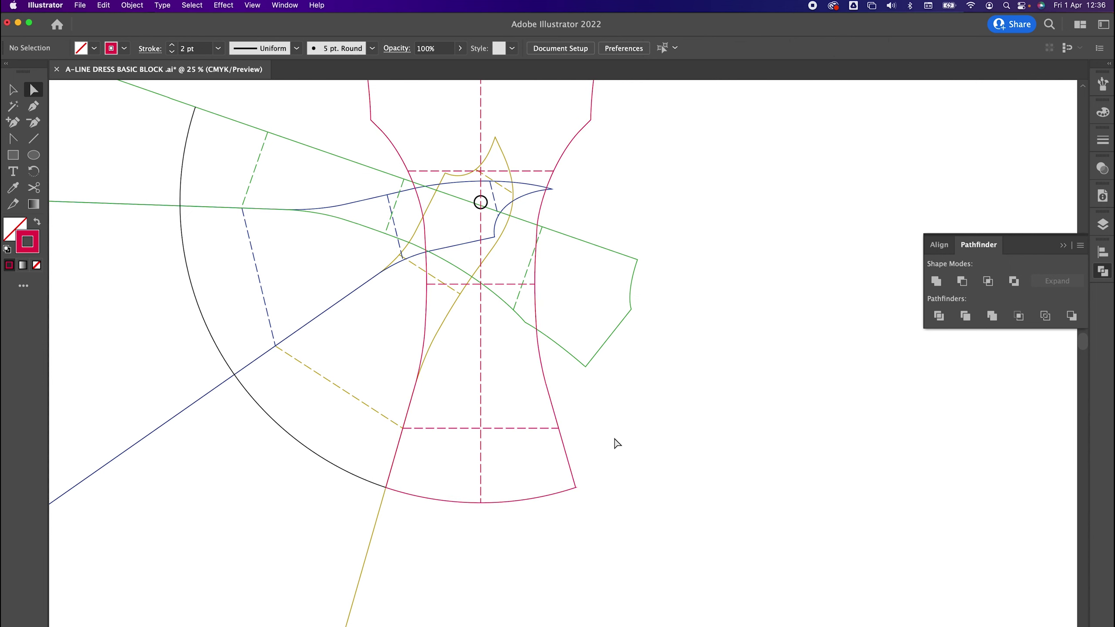
Step: Select the whole red panel group and lock it
click(13, 90)
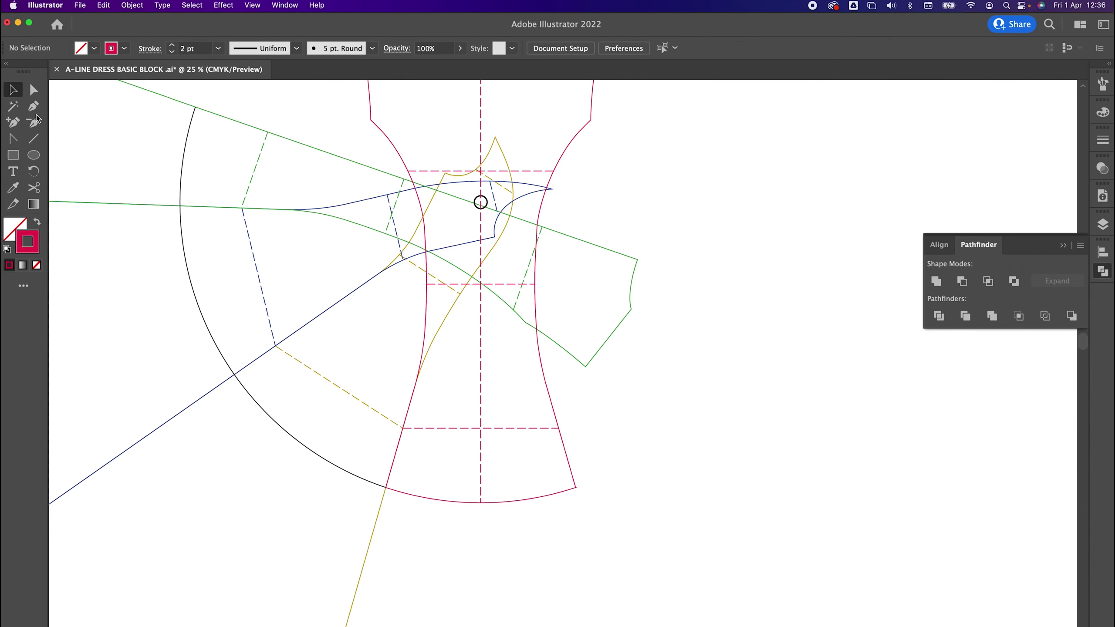
click(551, 393)
scroll(652, 424, up, 5)
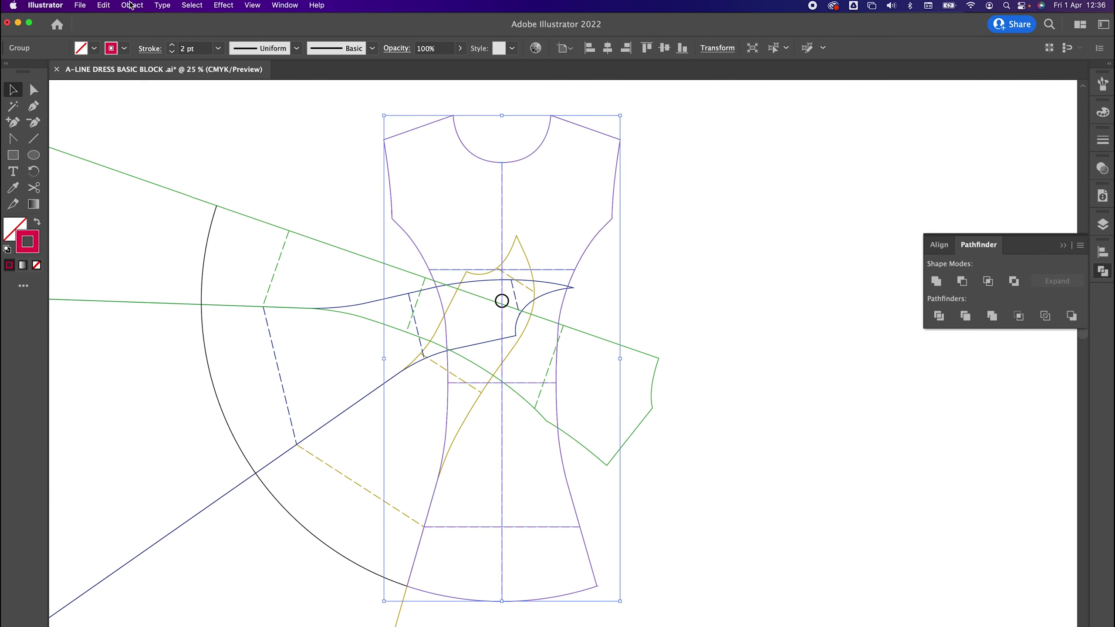
click(130, 5)
mouse_move(165, 90)
click(281, 88)
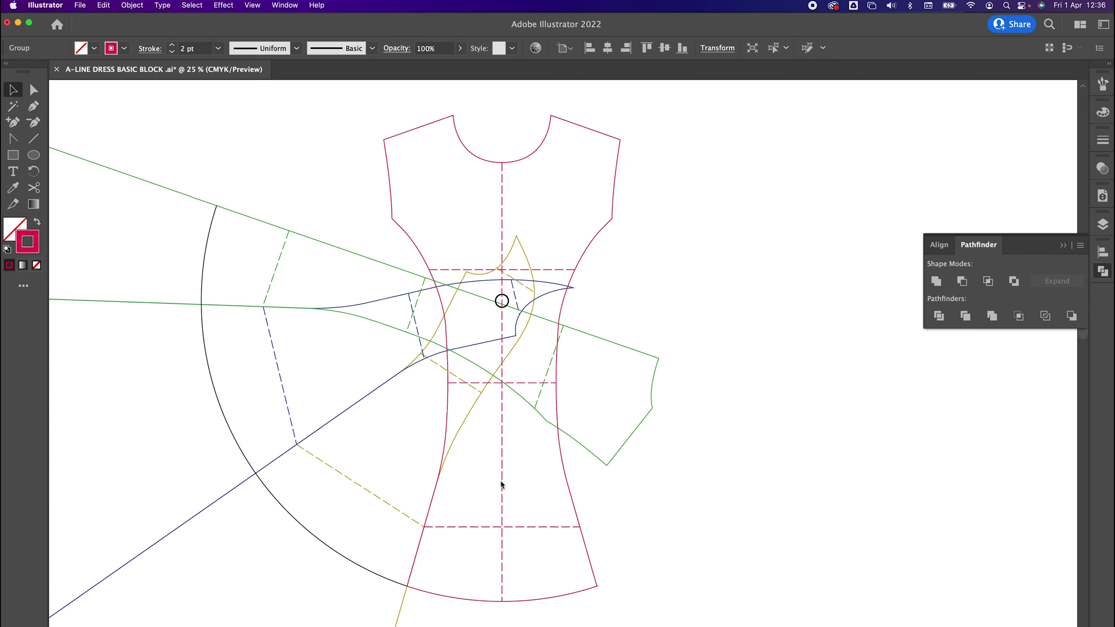
Step: Bring the yellow panel group to the front and clear the selection
drag(504, 480, 687, 251)
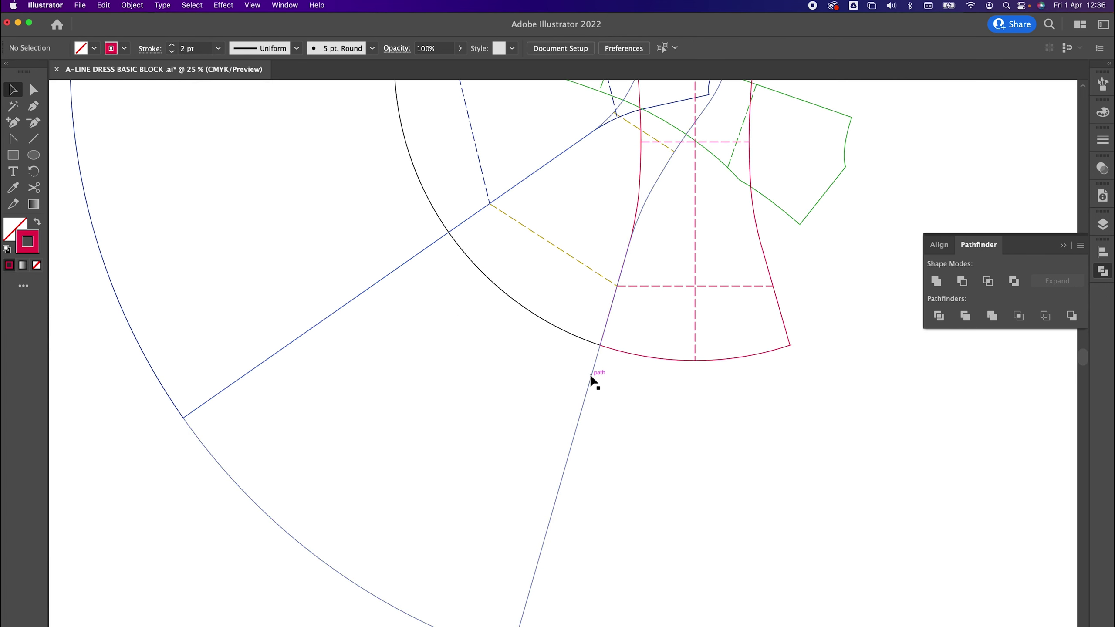
drag(590, 373, 568, 432)
click(542, 458)
click(132, 5)
mouse_move(136, 33)
click(284, 34)
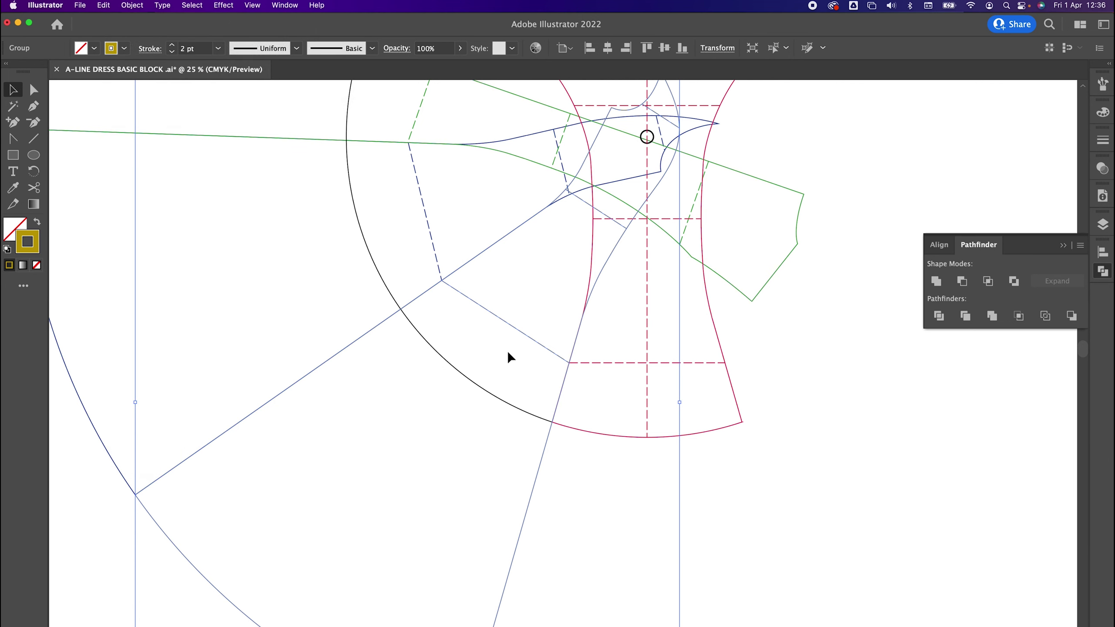
click(440, 400)
Step: Cut the yellow panel's outline where the arc meets its two side edges and select the part beyond the arc
click(34, 188)
click(534, 414)
click(552, 422)
key(a)
drag(206, 536, 334, 442)
key(space)
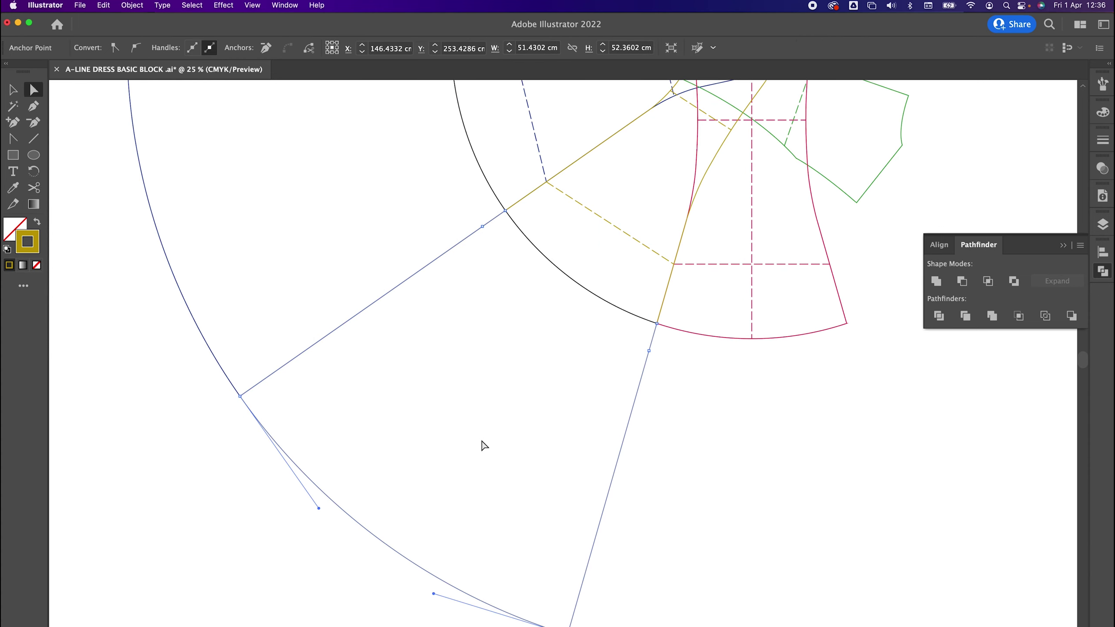
Step: Delete the lower part of the yellow panel's outline that extends beyond the arc
key(v)
click(480, 440)
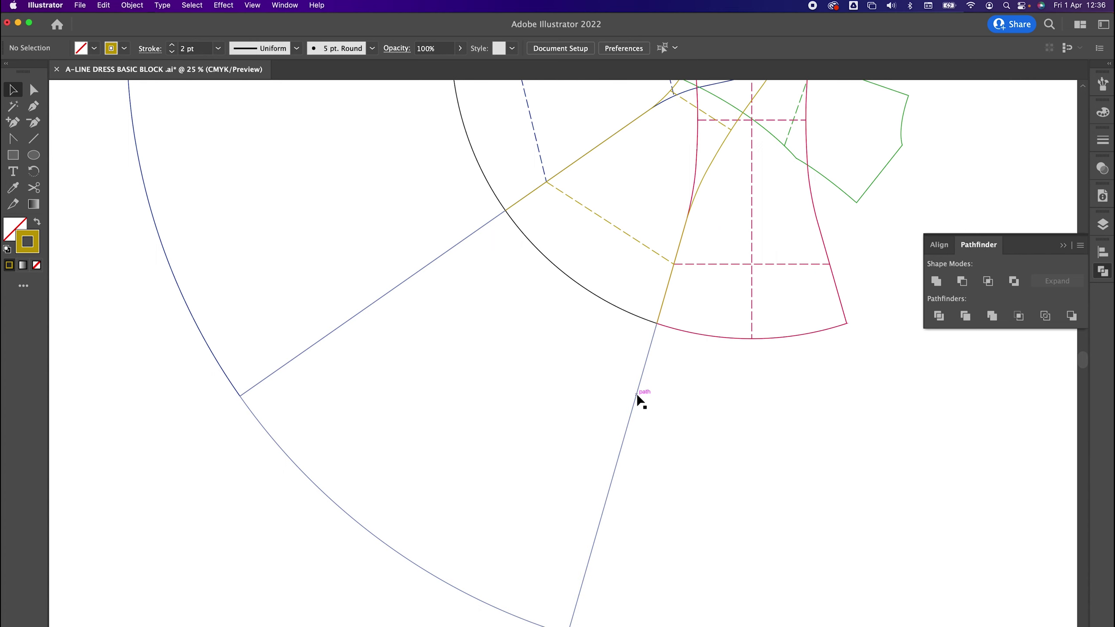
click(636, 394)
scroll(635, 394, up, 5)
scroll(636, 394, right, 3)
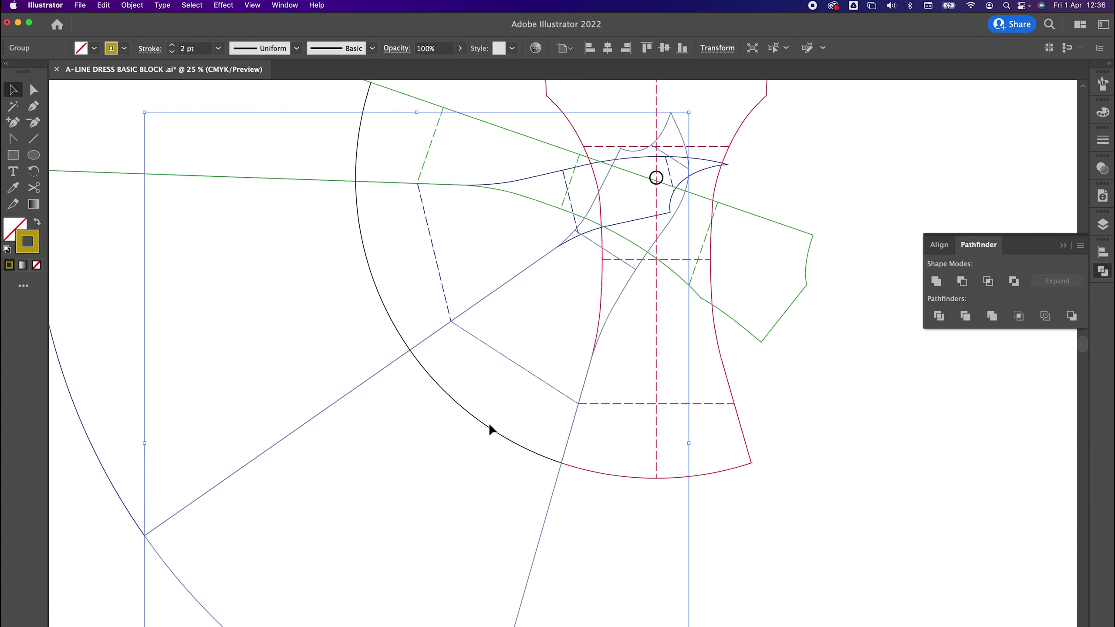
click(453, 467)
click(35, 91)
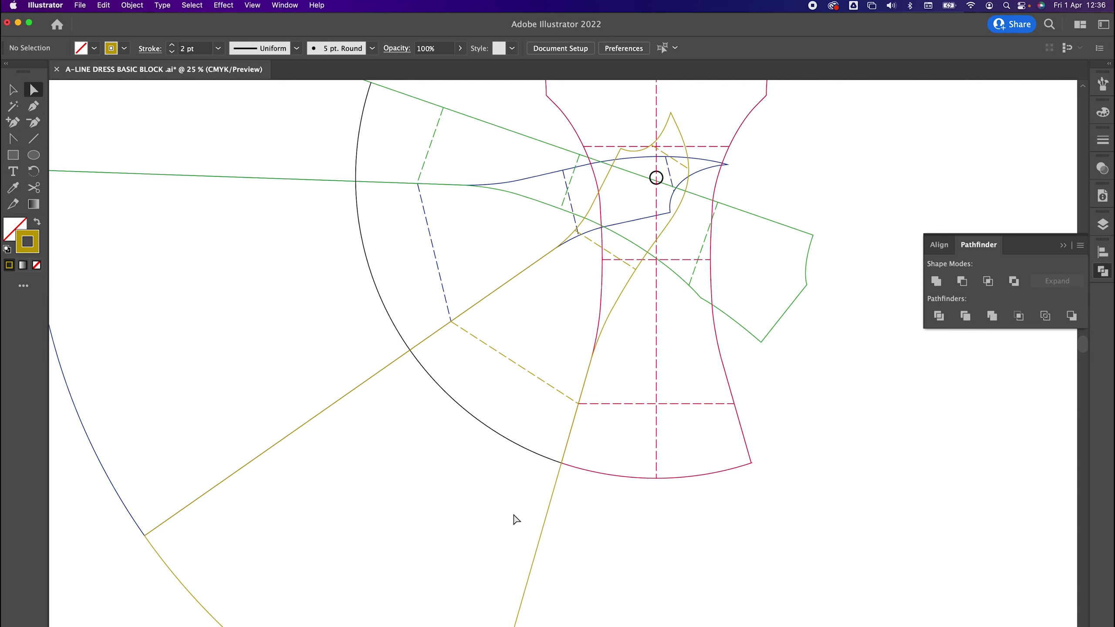
drag(504, 522, 579, 454)
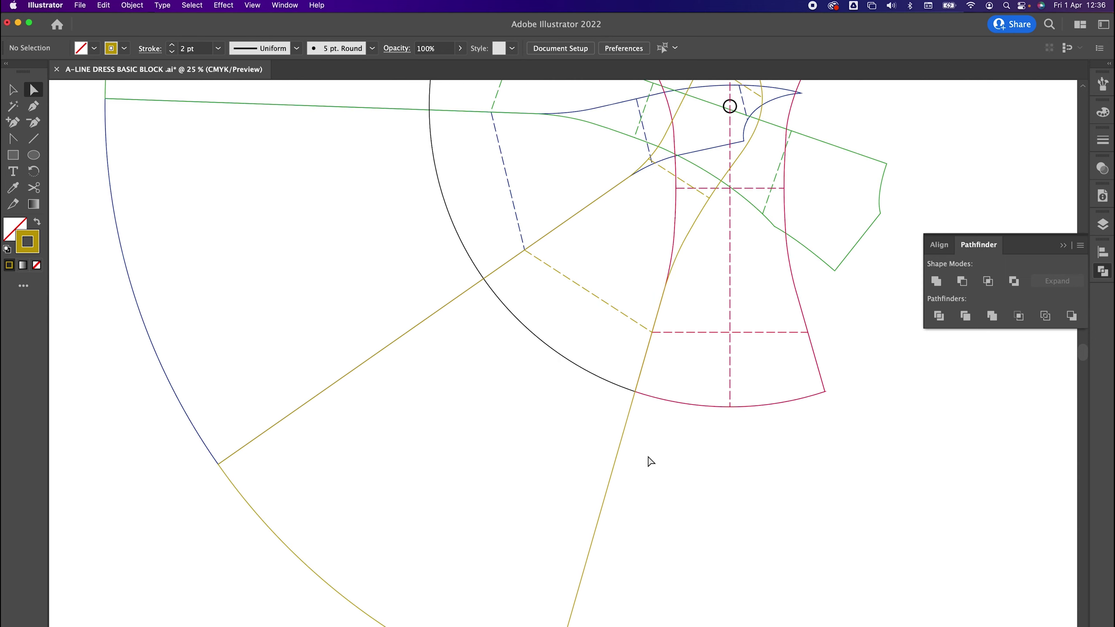
drag(660, 442, 589, 507)
key(Delete)
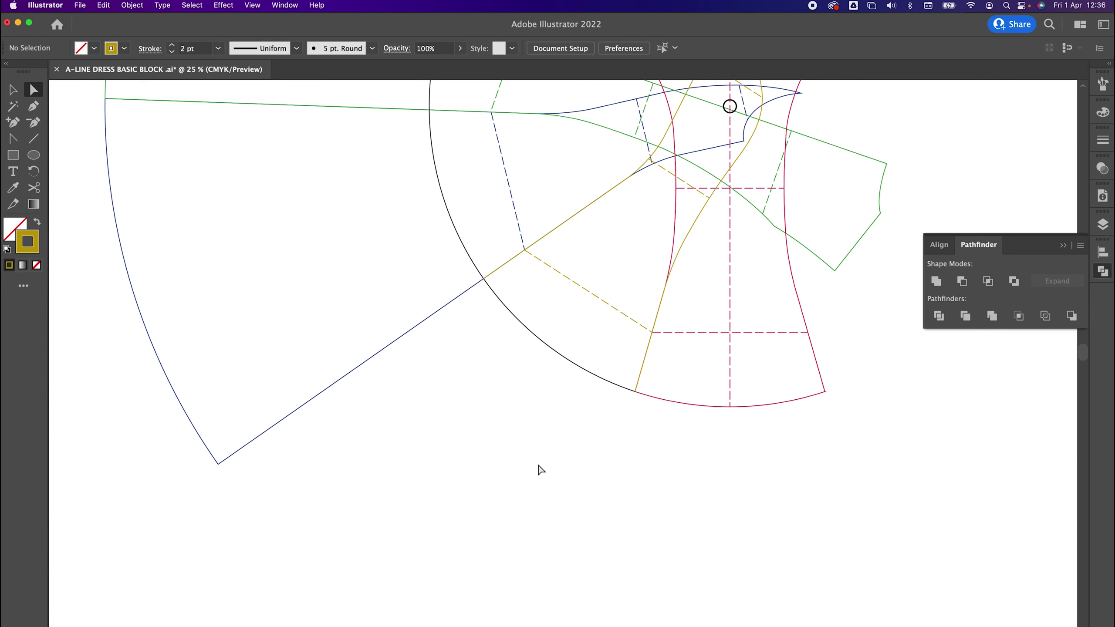
scroll(594, 401, up, 3)
scroll(594, 402, right, 2)
drag(638, 441, 562, 498)
click(642, 455)
key(v)
scroll(651, 472, up, 2)
scroll(651, 472, right, 2)
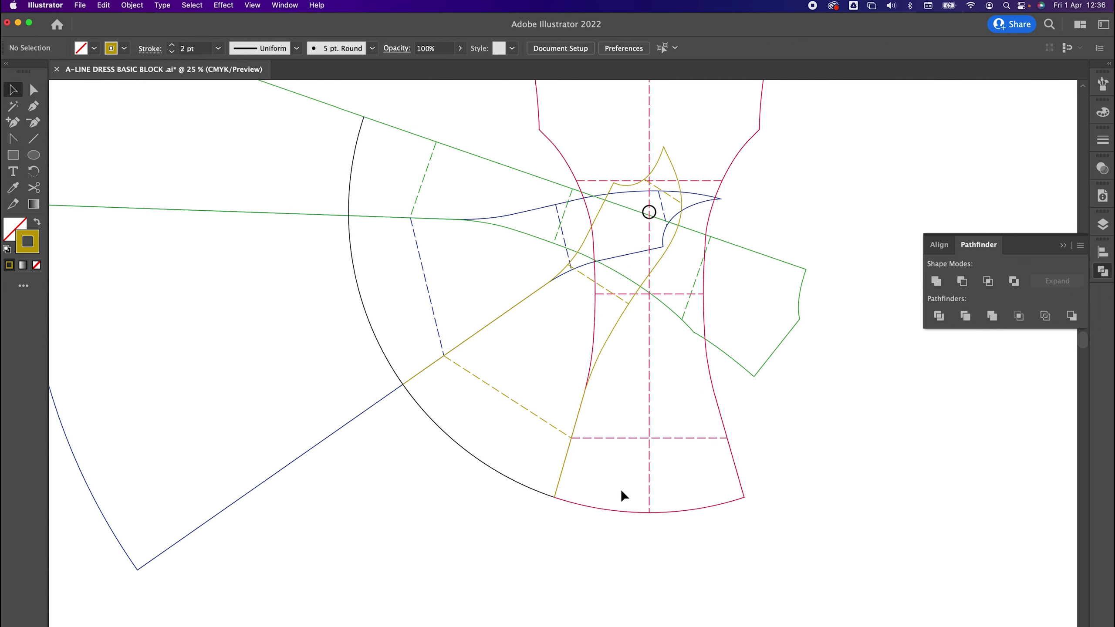
key(a)
drag(580, 493, 547, 515)
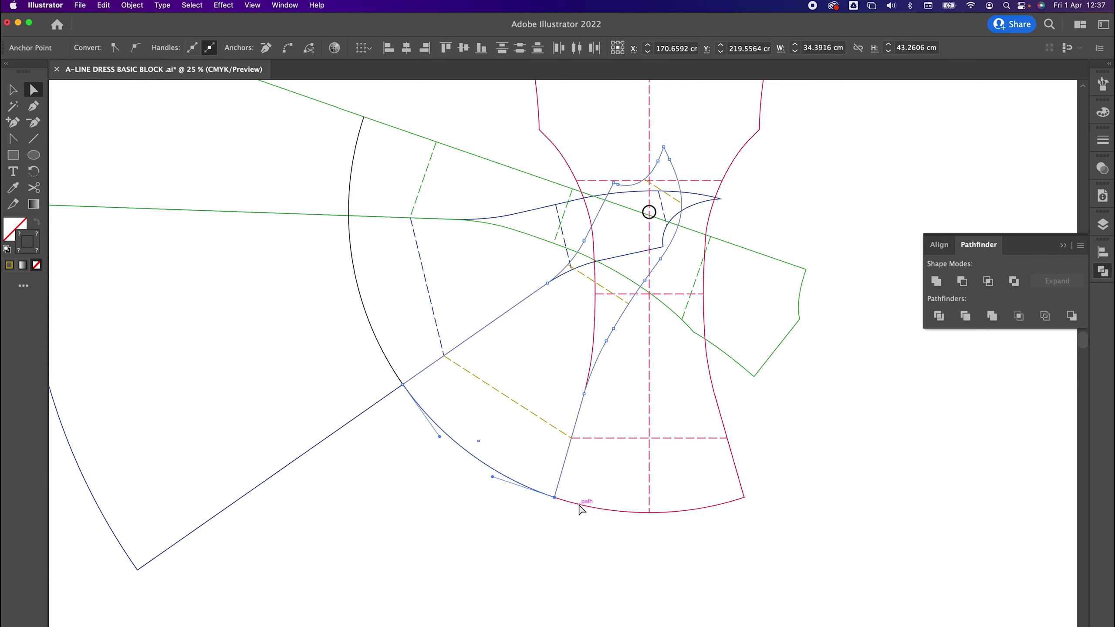
drag(572, 491, 528, 515)
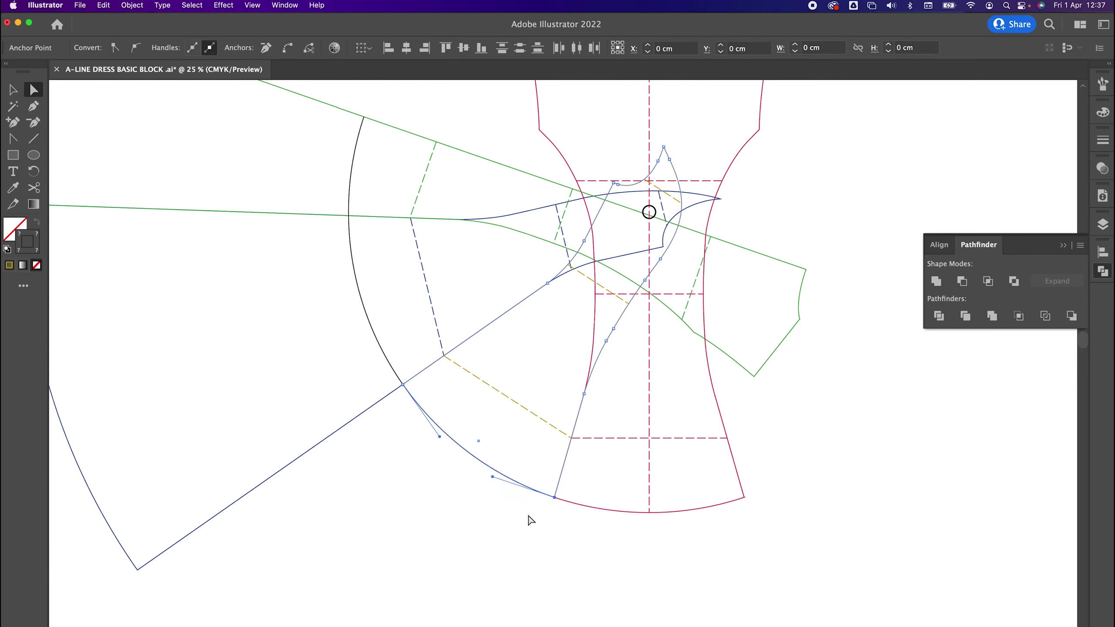
right_click(556, 498)
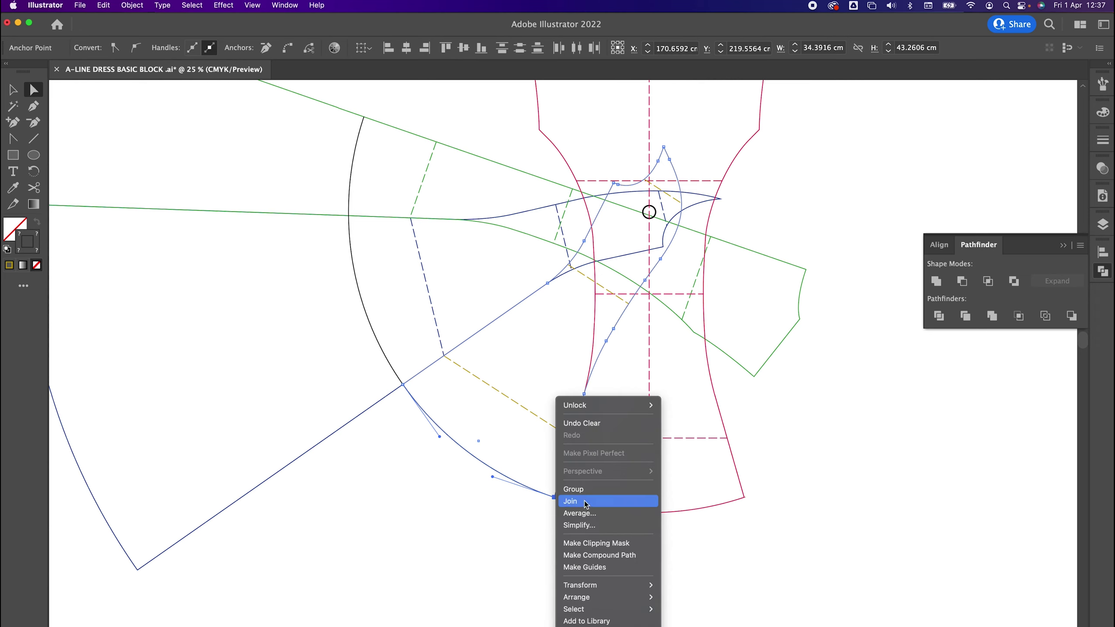
click(693, 526)
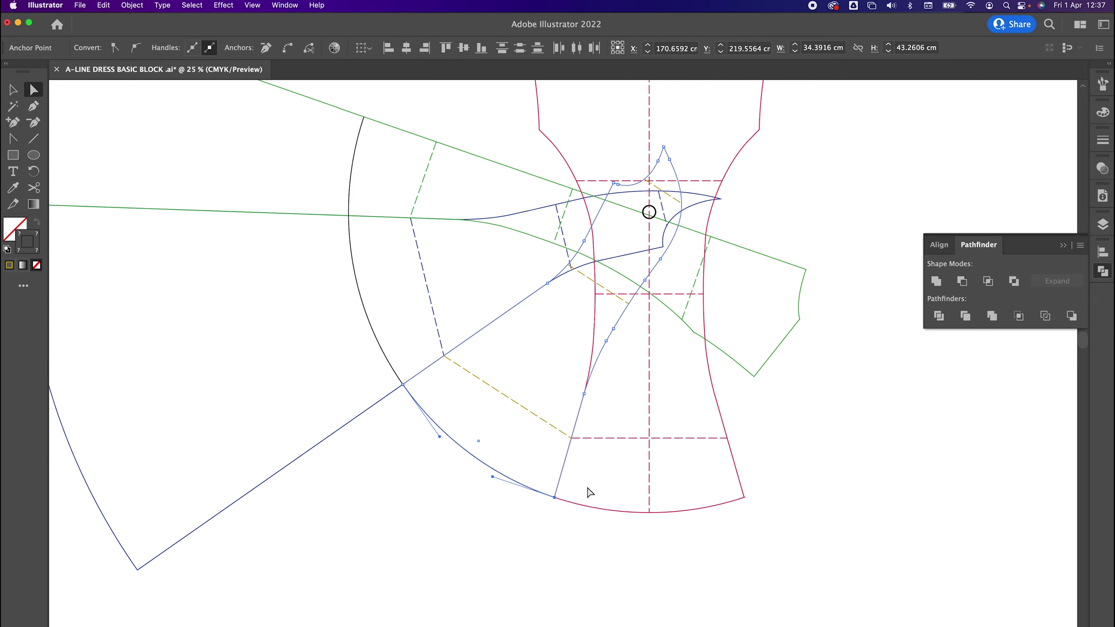
click(590, 492)
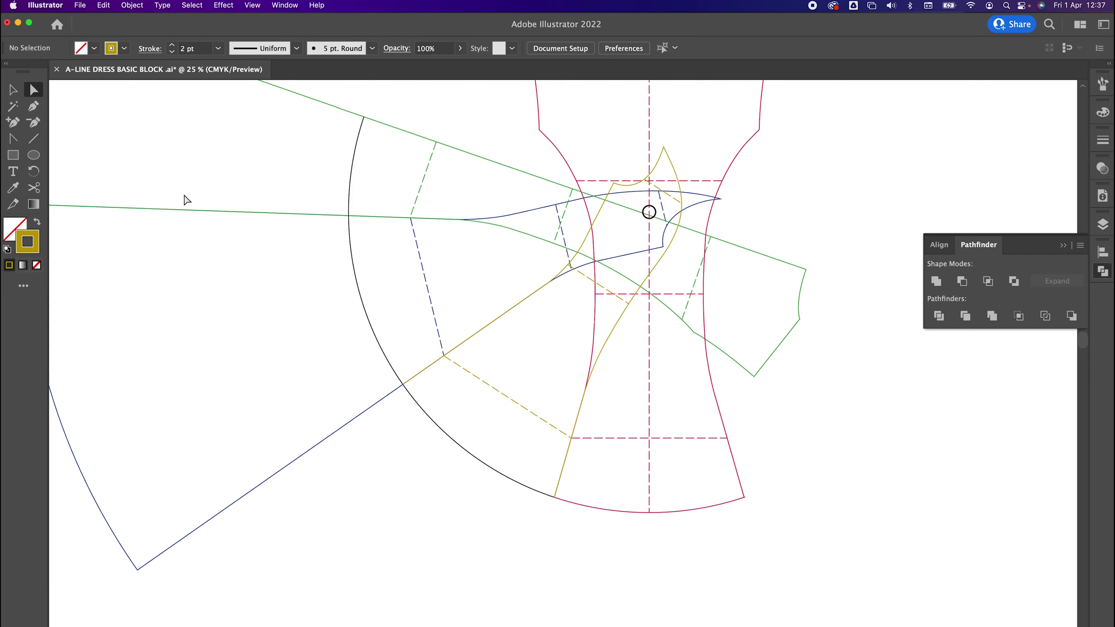
Step: Join the adjoining arc segment to the yellow panel's trimmed outline and merge them with Pathfinder Unite
drag(584, 489, 535, 522)
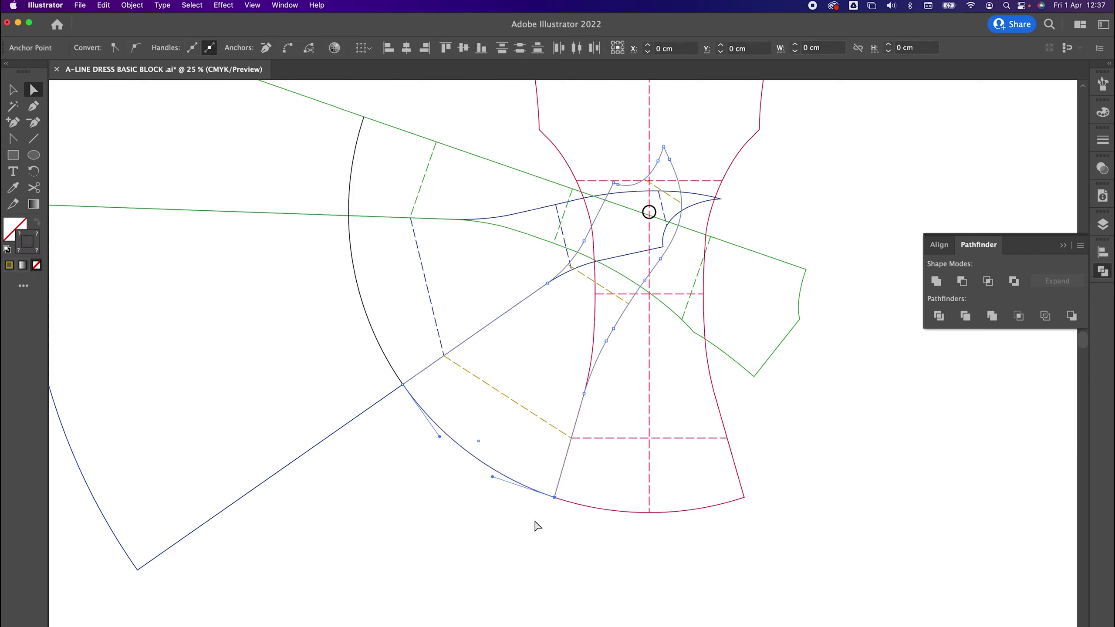
right_click(563, 501)
click(588, 502)
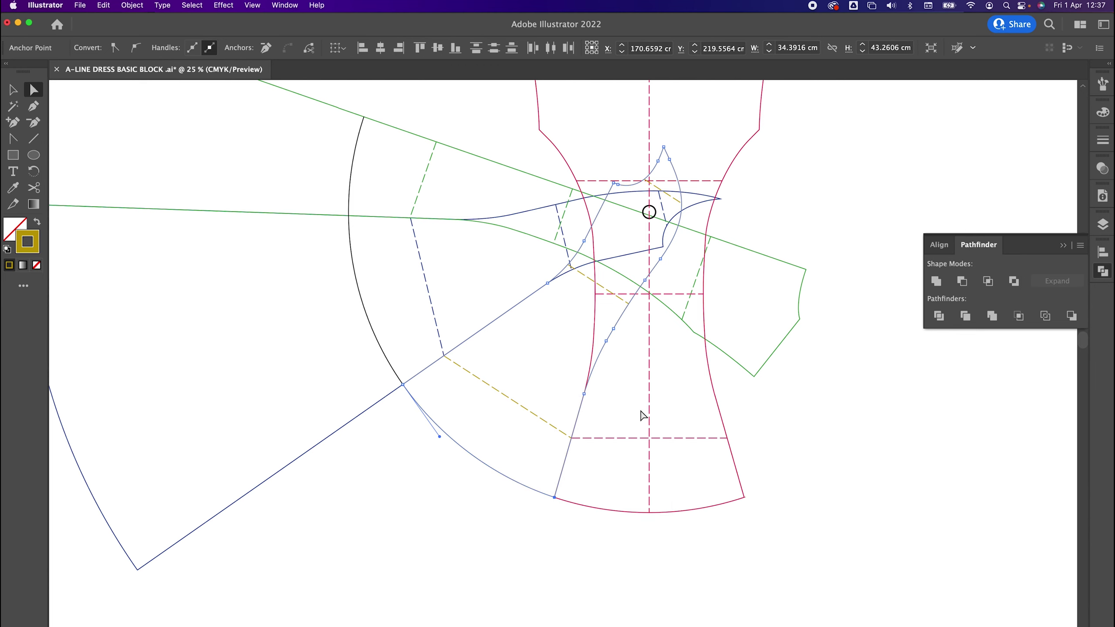
click(937, 283)
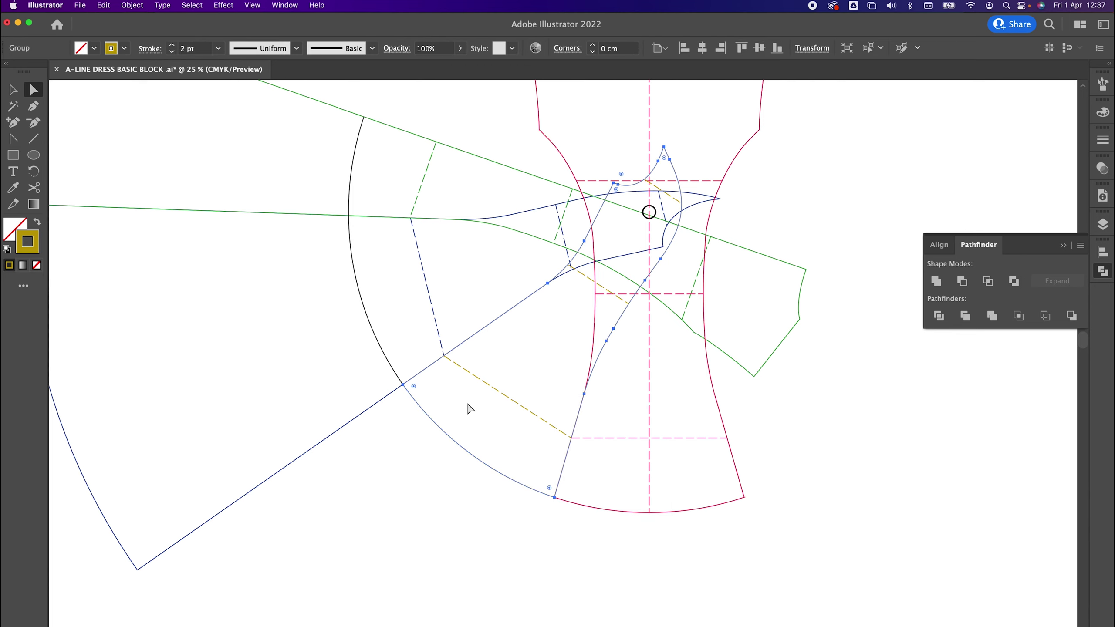
drag(453, 399, 582, 498)
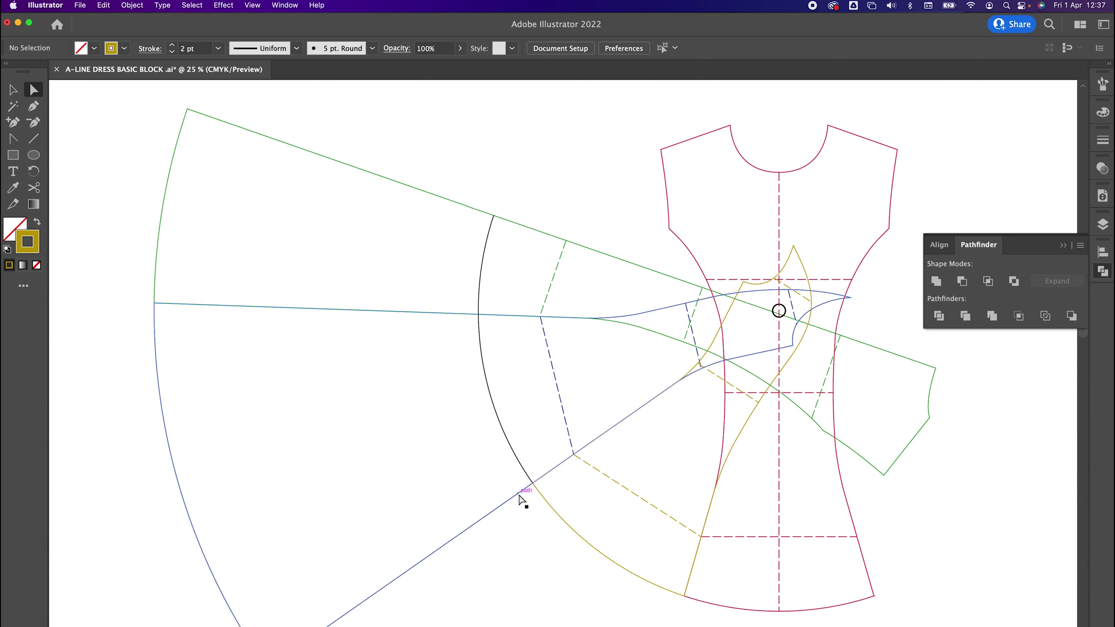
Step: Select the finished yellow panel group and lock it
key(v)
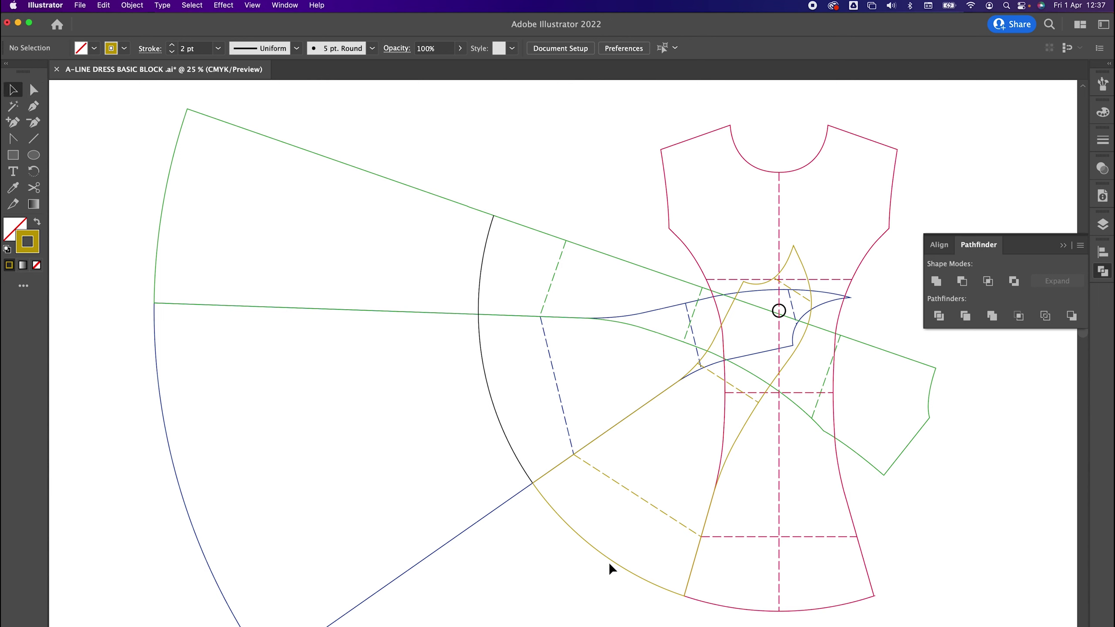
click(610, 565)
click(131, 6)
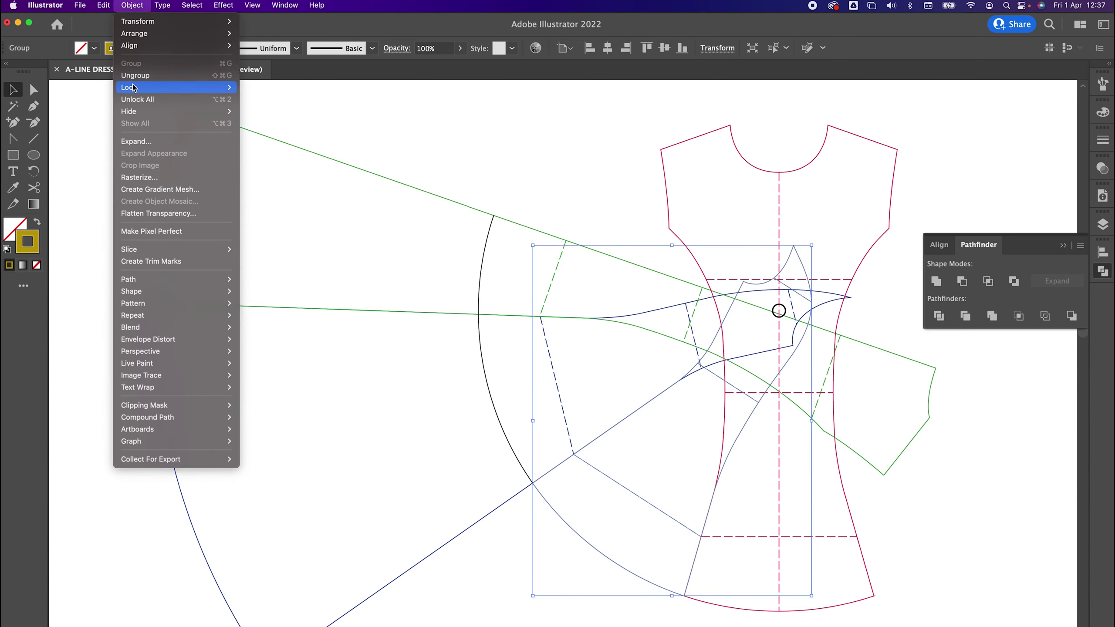
mouse_move(149, 87)
click(272, 88)
drag(431, 432, 408, 418)
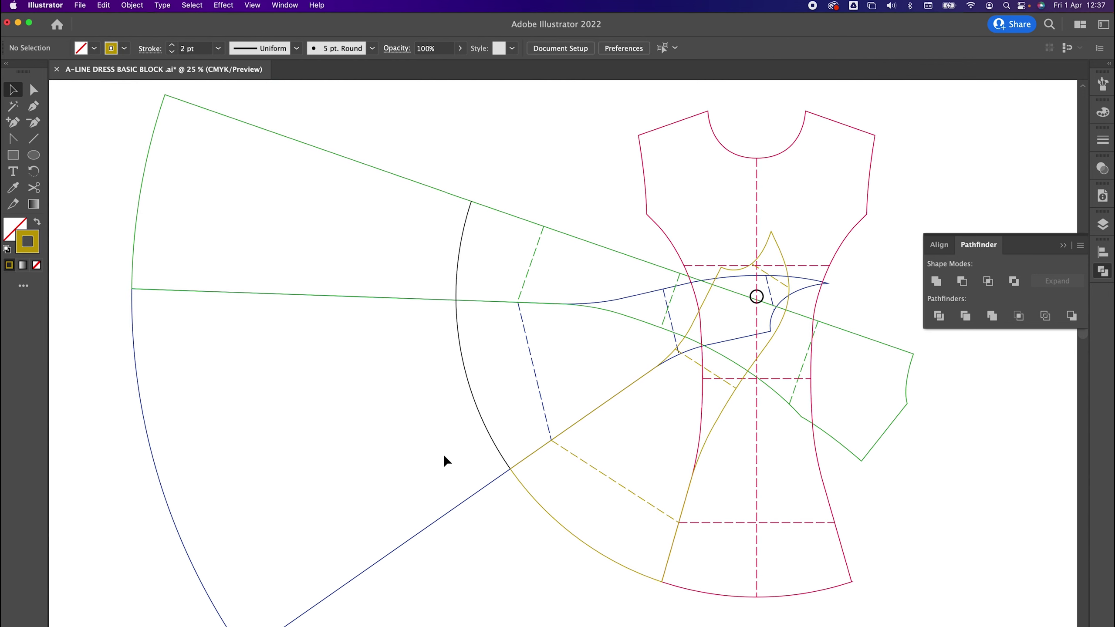
Step: Try to cut the blue panel's outline where the arc meets its two side edges
click(33, 90)
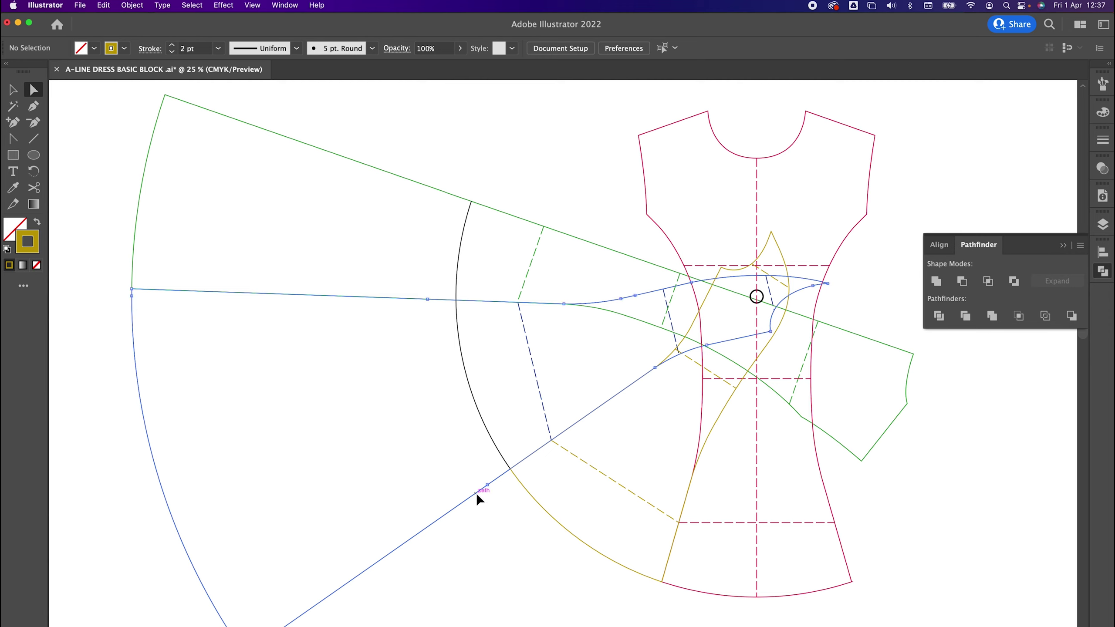
click(495, 479)
click(34, 188)
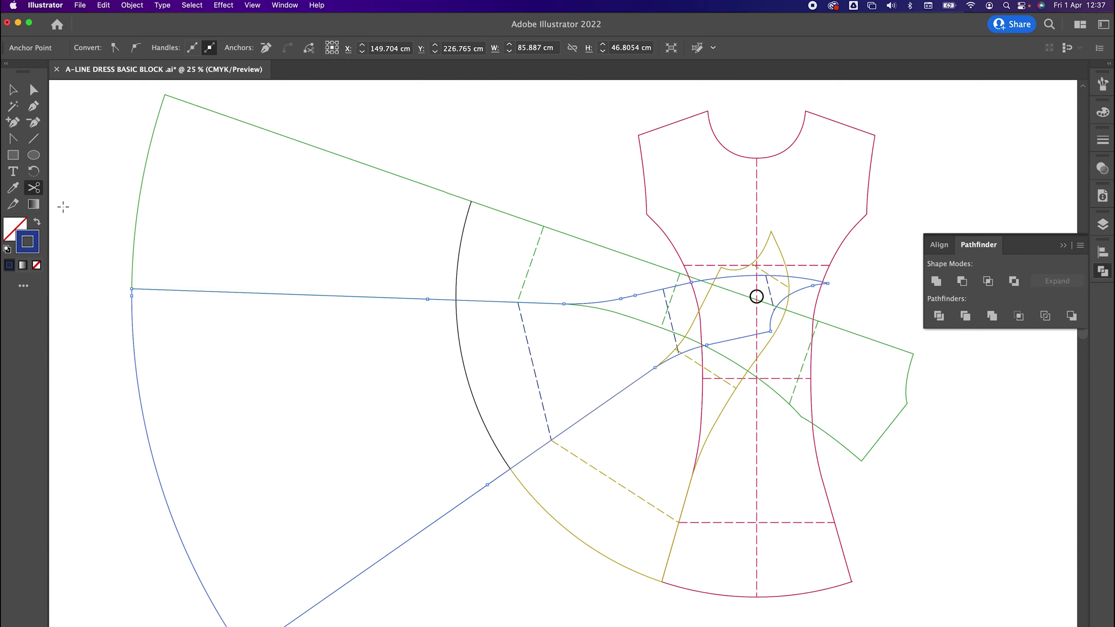
click(510, 469)
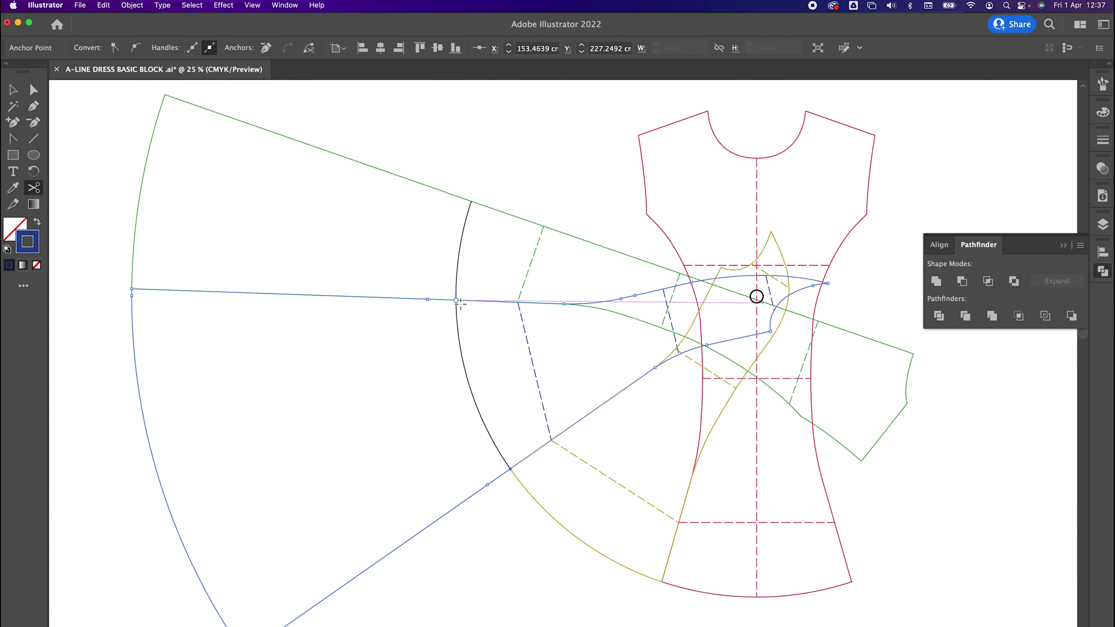
click(12, 89)
click(310, 433)
drag(314, 435, 426, 591)
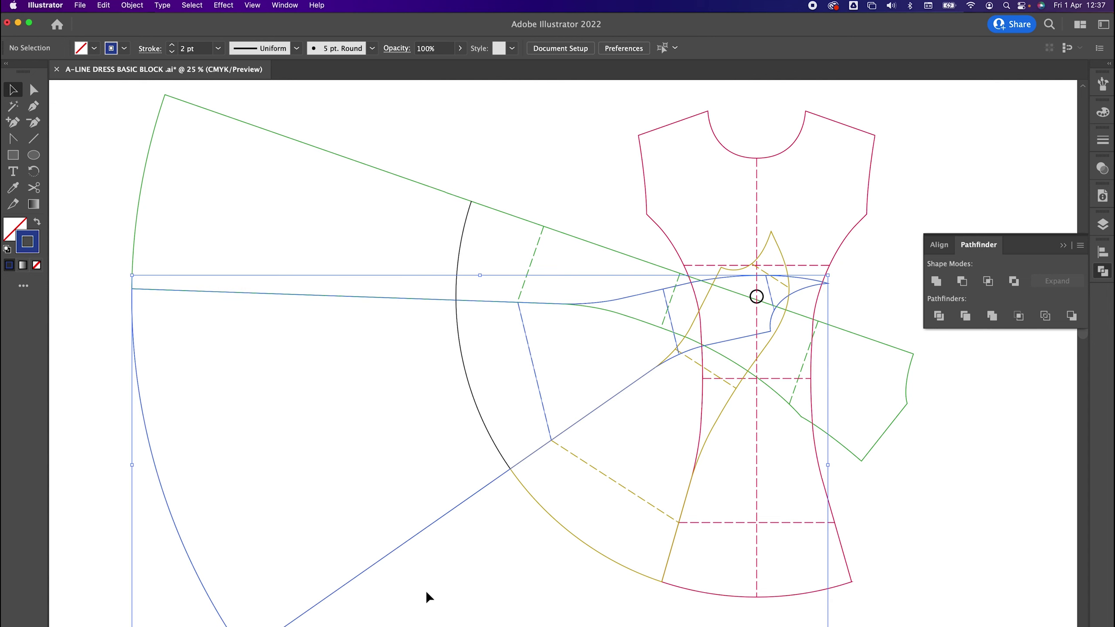
click(447, 580)
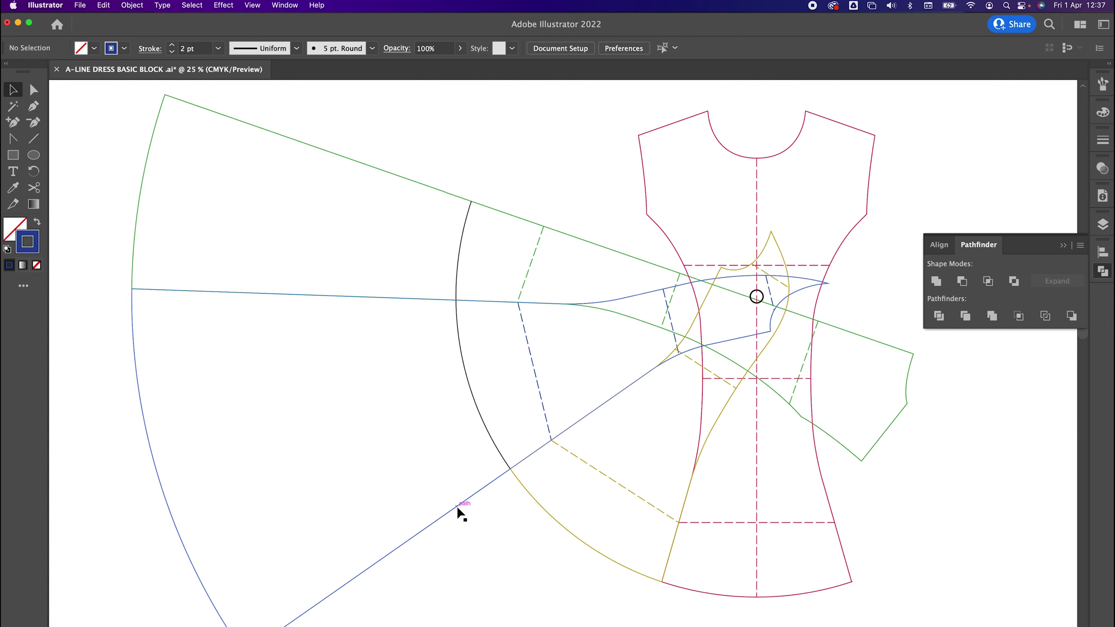
Step: Bring the blue panel group to the front and cut its outline where the arc meets its two side edges
click(457, 507)
click(127, 5)
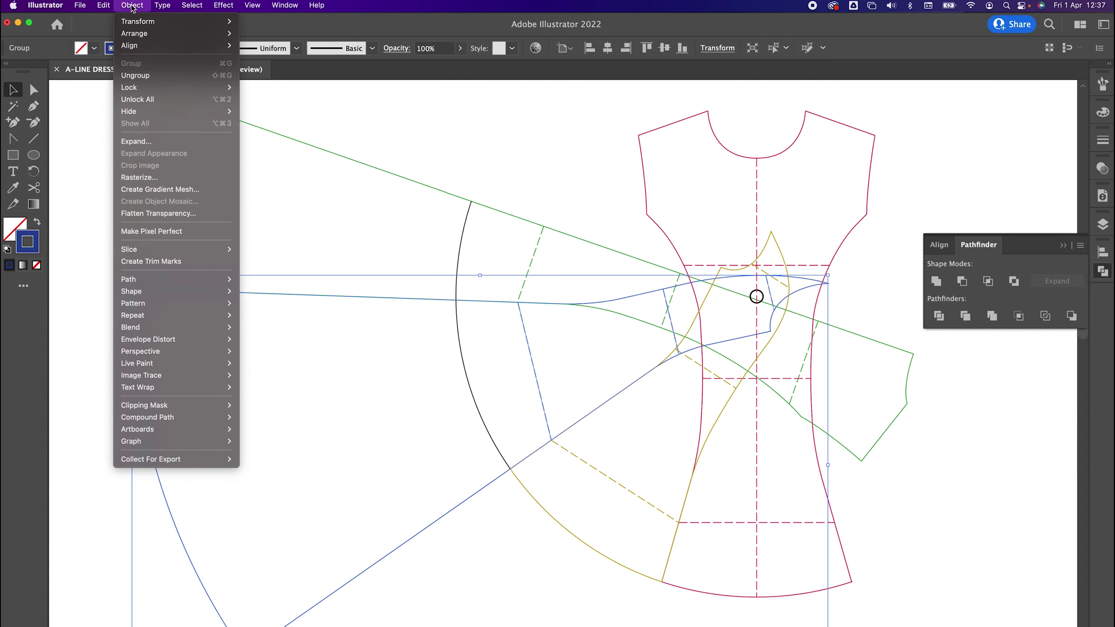
mouse_move(184, 33)
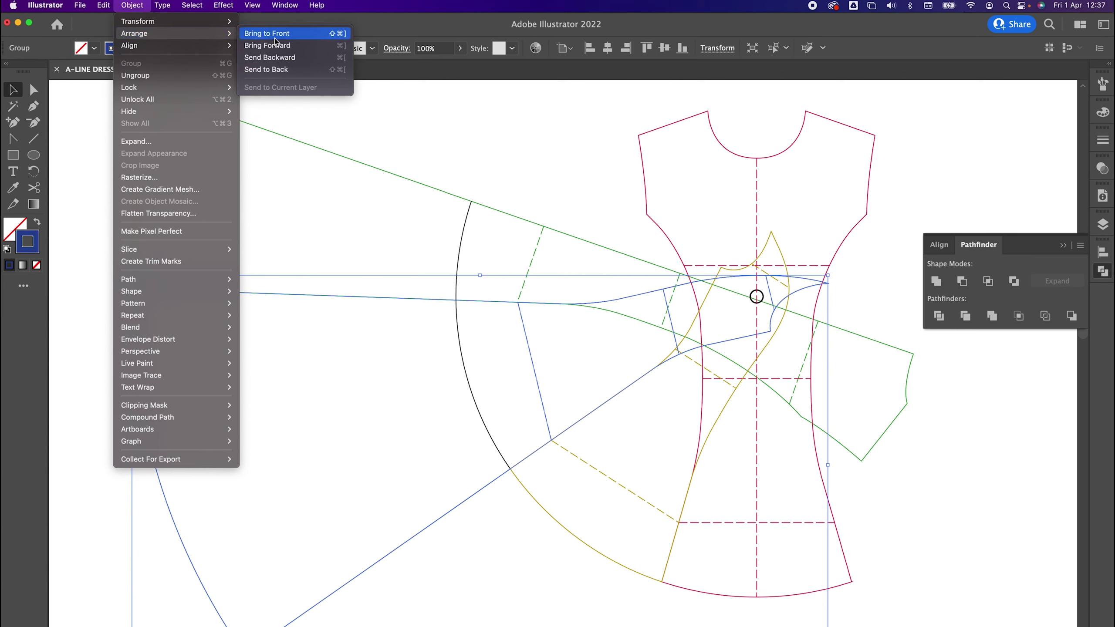
click(276, 45)
click(279, 315)
click(35, 188)
click(510, 469)
click(455, 300)
Step: Delete the part of the blue panel's outline that extends beyond the arc
click(34, 89)
drag(97, 331, 253, 443)
key(Delete)
key(Delete)
Step: Join the adjoining arc segment to the blue panel's trimmed outline and merge them with Pathfinder Unite
drag(416, 477, 466, 430)
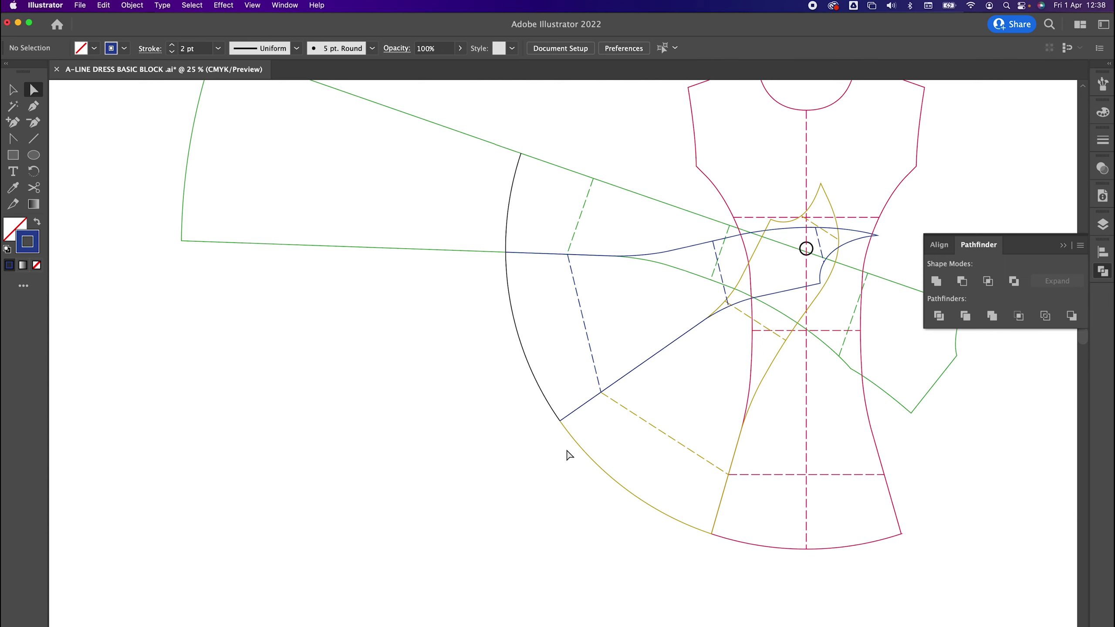
click(560, 420)
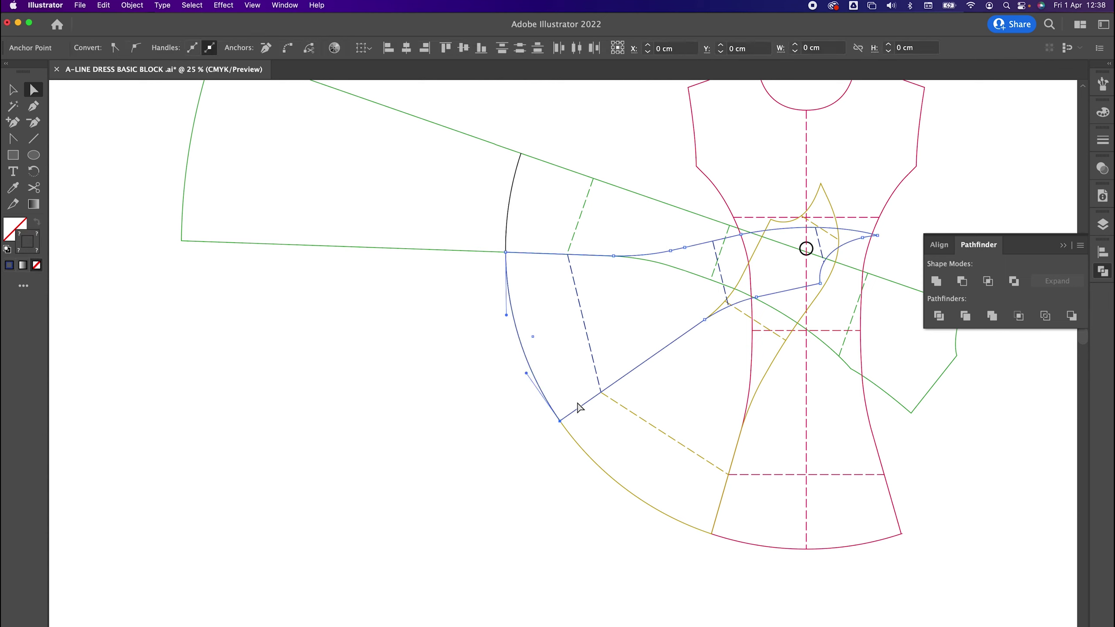
right_click(562, 421)
click(579, 501)
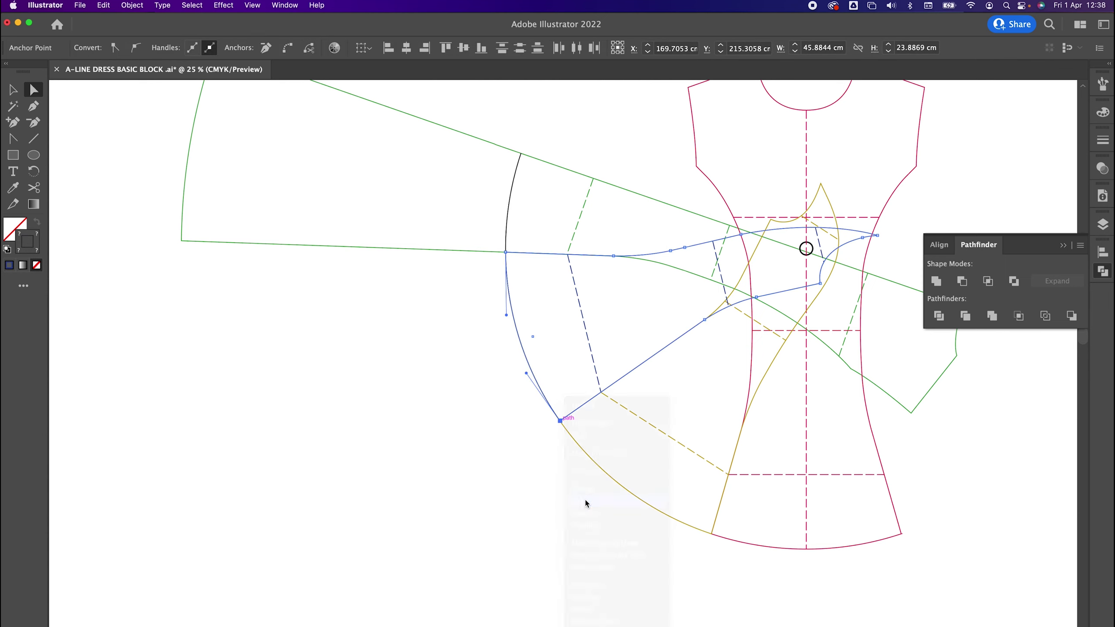
click(933, 283)
Step: Select the finished blue panel group and lock it
drag(573, 272, 518, 438)
click(505, 264)
click(439, 310)
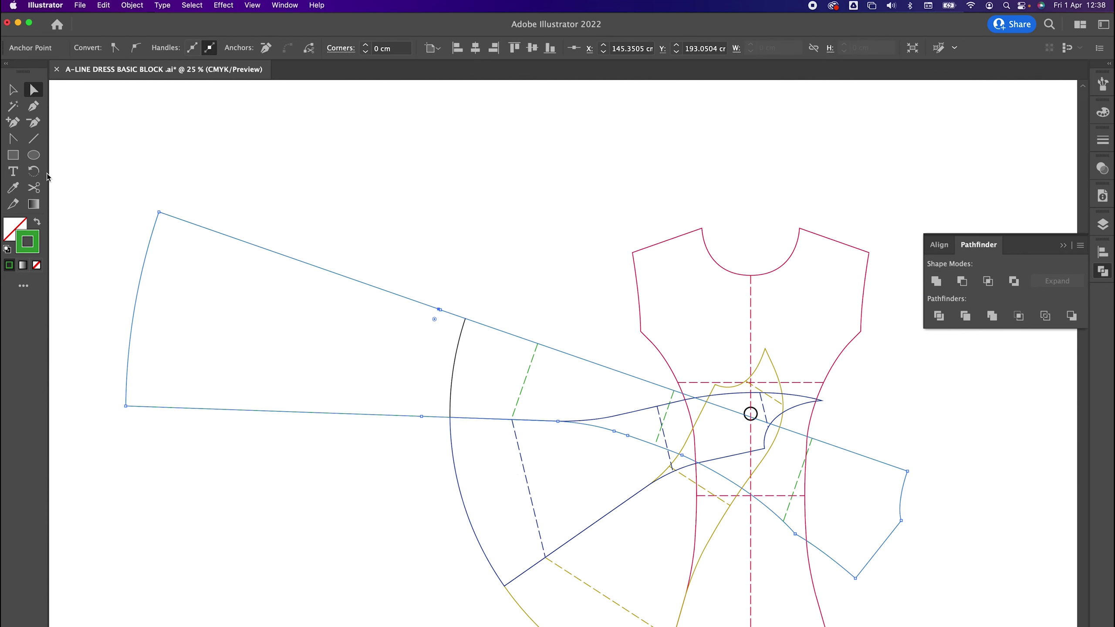
click(412, 460)
key(v)
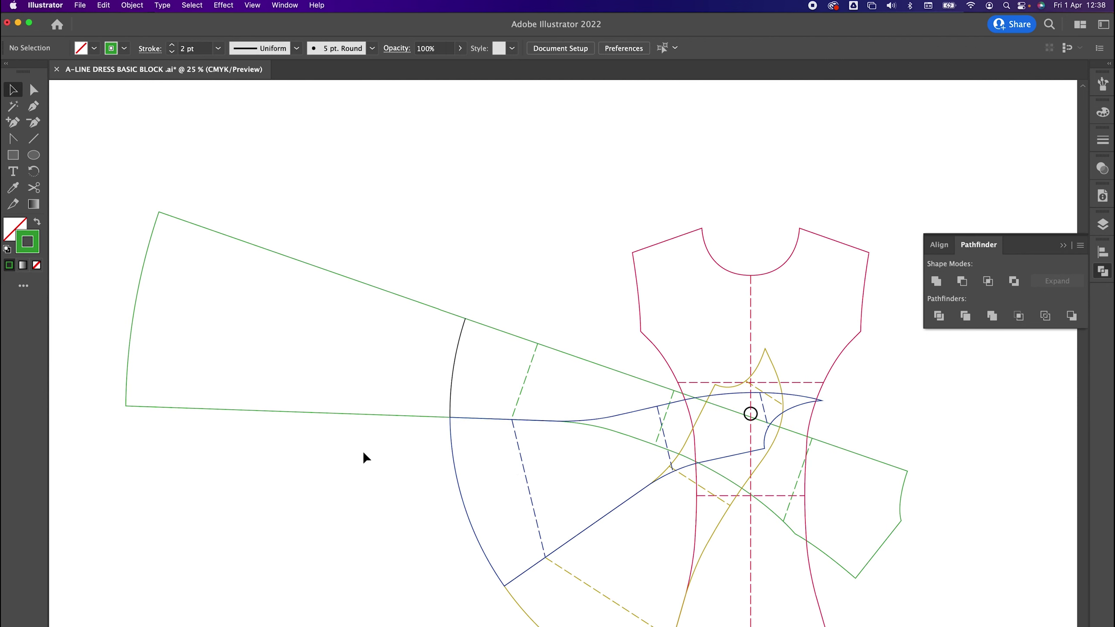
drag(518, 499, 518, 500)
drag(431, 467, 573, 512)
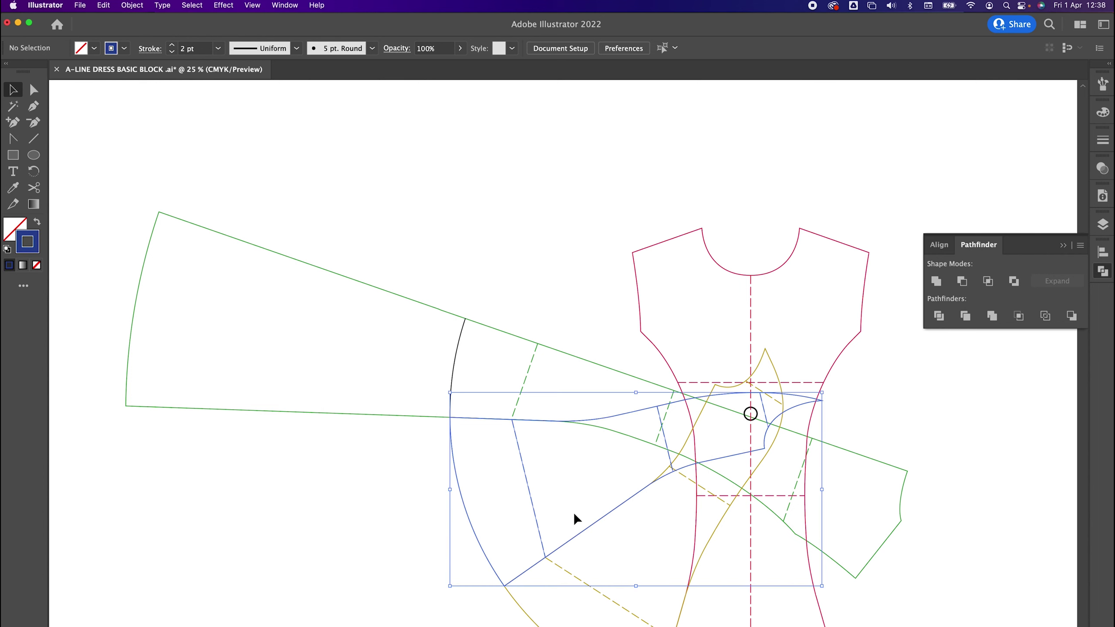
click(132, 5)
mouse_move(175, 87)
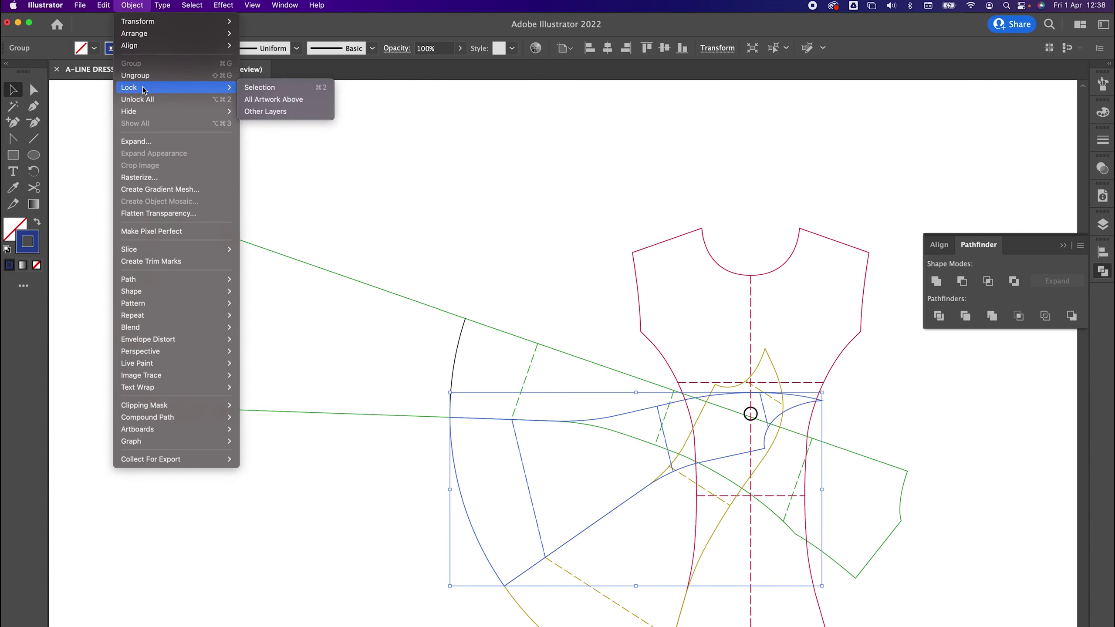
click(273, 87)
Step: Bring the green panel group to the front and cut its outline where the arc meets its two long edges
click(383, 289)
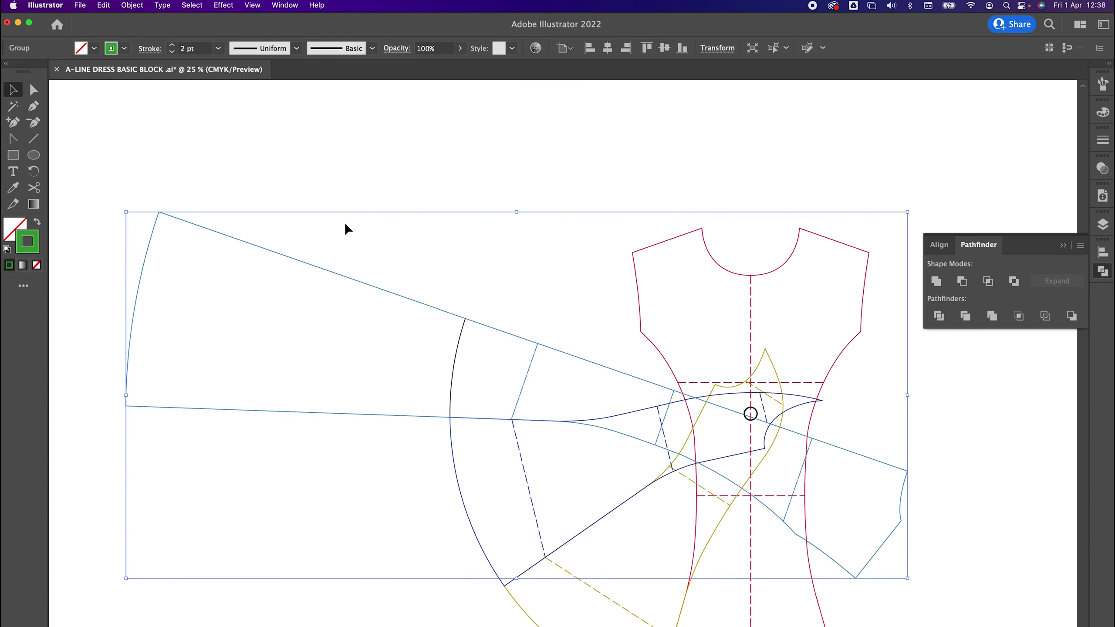
click(145, 9)
mouse_move(146, 34)
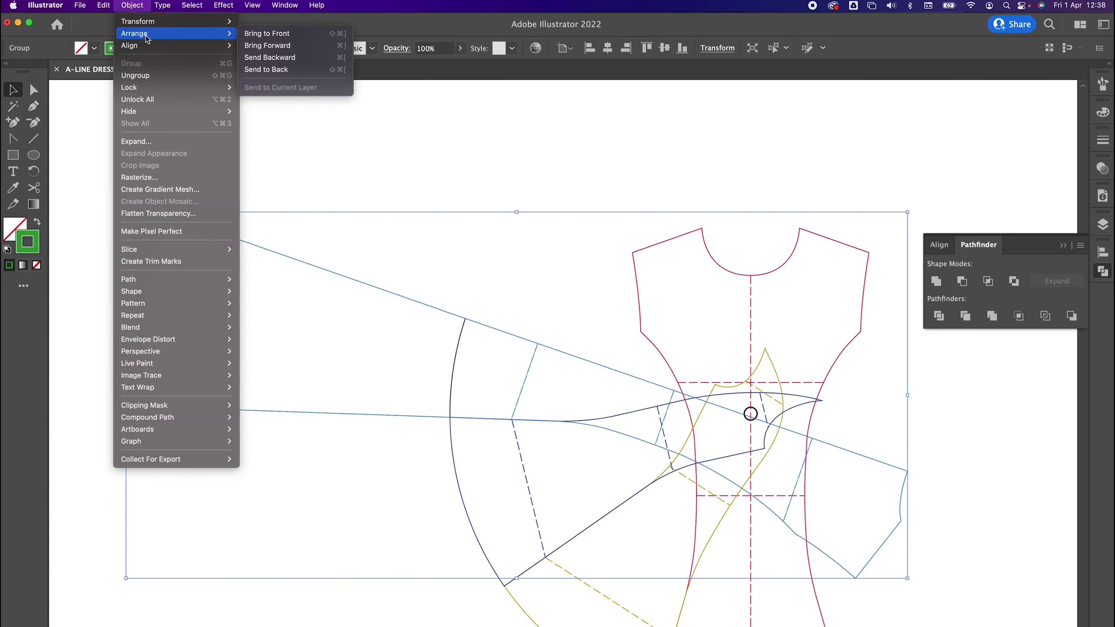
click(320, 37)
click(33, 187)
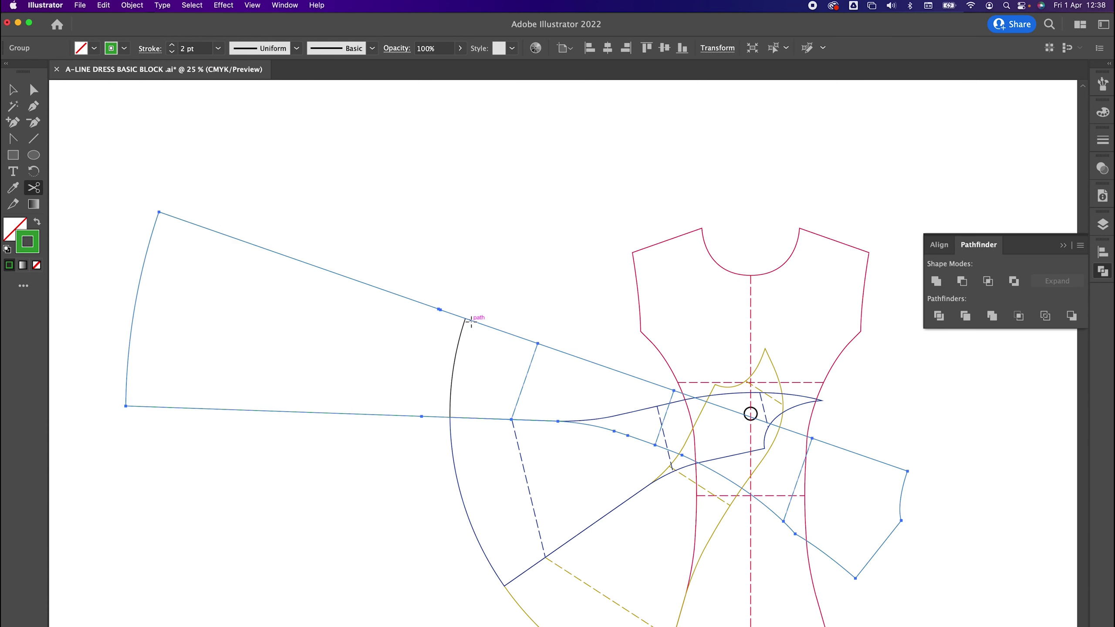
click(471, 320)
click(449, 418)
Step: Delete the part of the green panel's outline that extends beyond the arc
click(34, 90)
drag(200, 158, 138, 292)
key(Delete)
key(Delete)
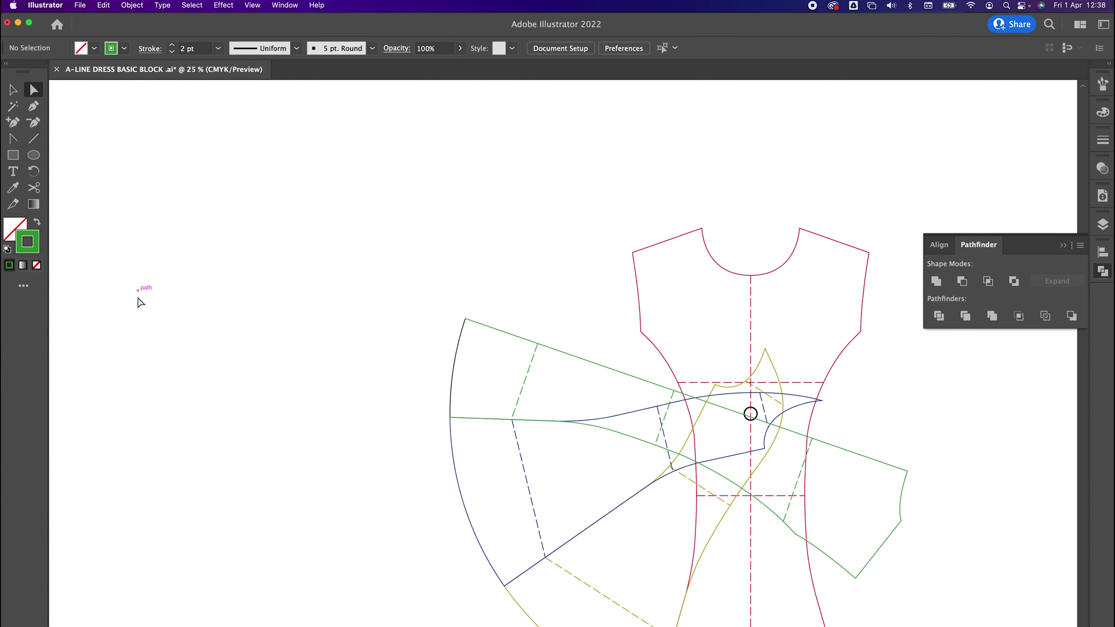
Step: Join the remaining arc segment to the green panel's trimmed outline and merge them with Pathfinder Unite
drag(441, 291, 488, 361)
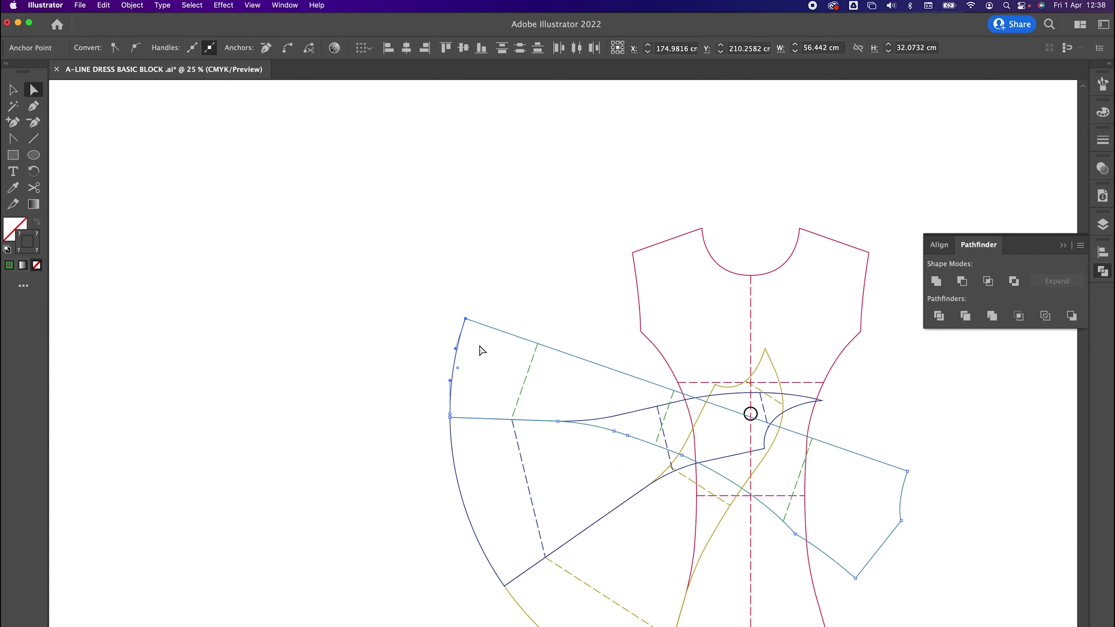
right_click(476, 324)
click(495, 416)
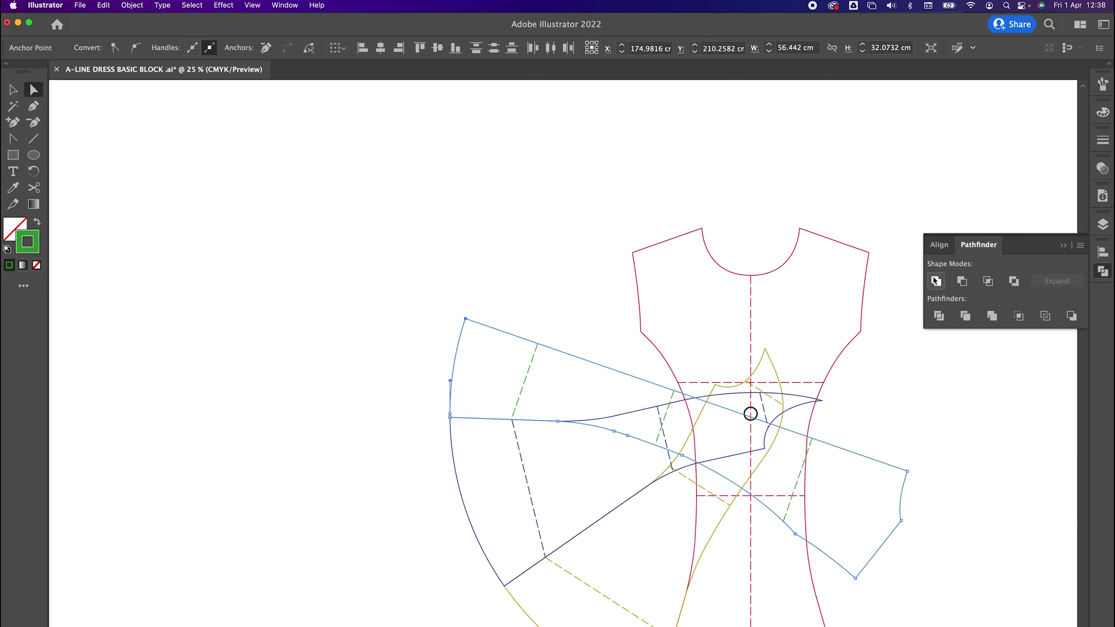
click(496, 292)
Step: Unlock all the locked panel groups and clear the selection
drag(561, 304, 378, 215)
key(alt+super+2)
click(424, 234)
key(v)
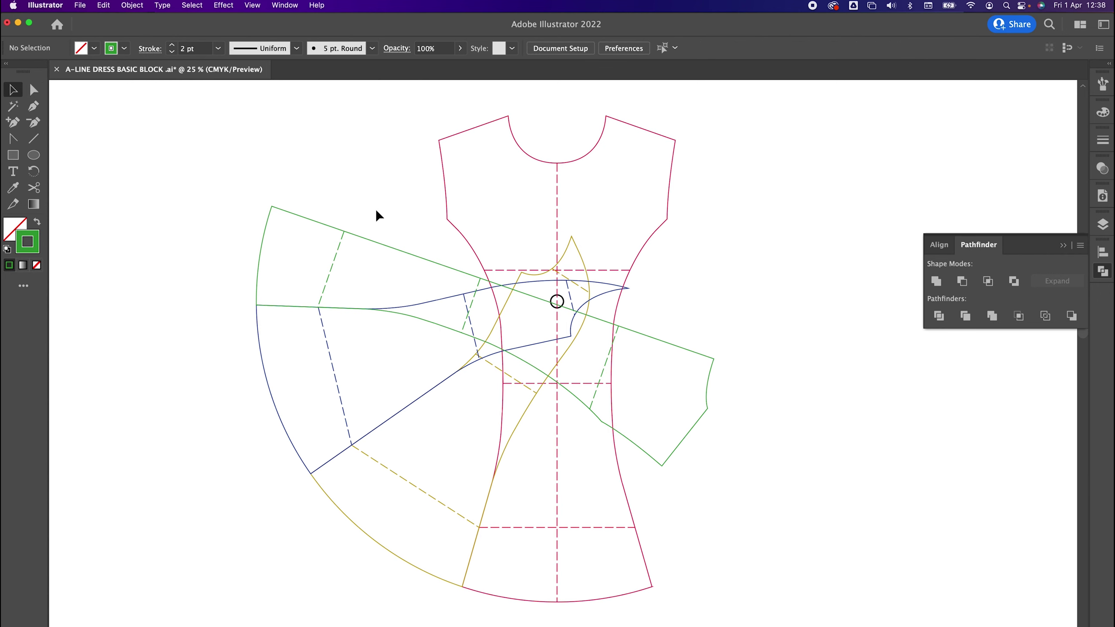
Step: Move the red panel to the right, clear of the overlapping green, blue and yellow panels
drag(714, 289, 544, 300)
key(super+minus)
drag(447, 293, 713, 307)
click(761, 350)
Step: Draw a straight horizontal line along the red panel's waistline, extending left past the other three panels
key(backslash)
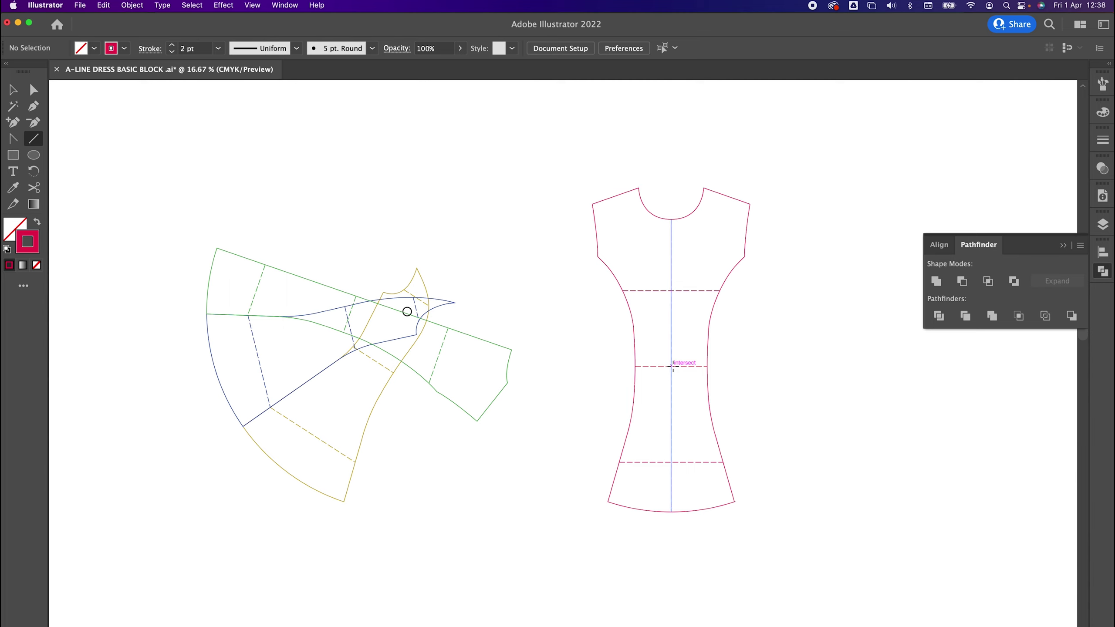
drag(672, 365, 454, 367)
key(super+z)
drag(695, 365, 97, 425)
key(v)
click(526, 360)
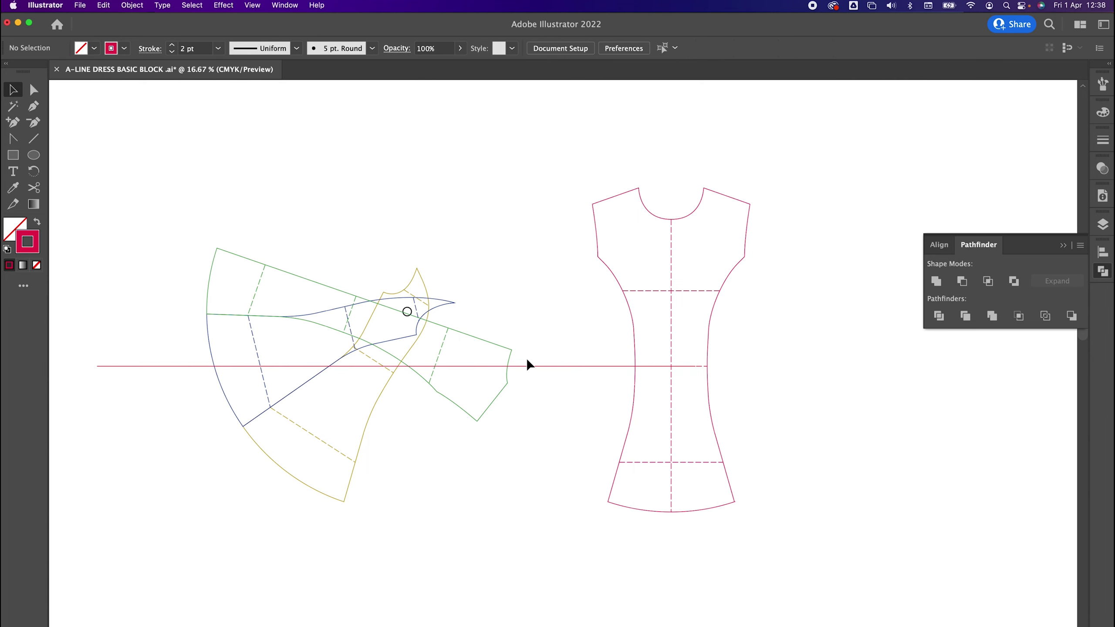
key(super+equal)
scroll(512, 365, left, 5)
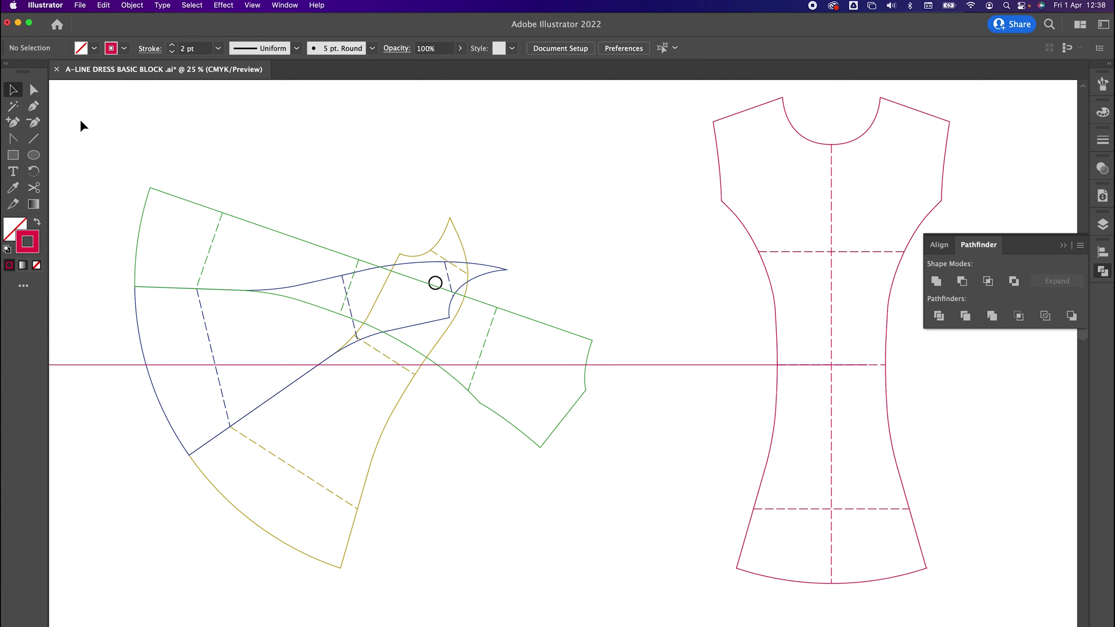
click(411, 374)
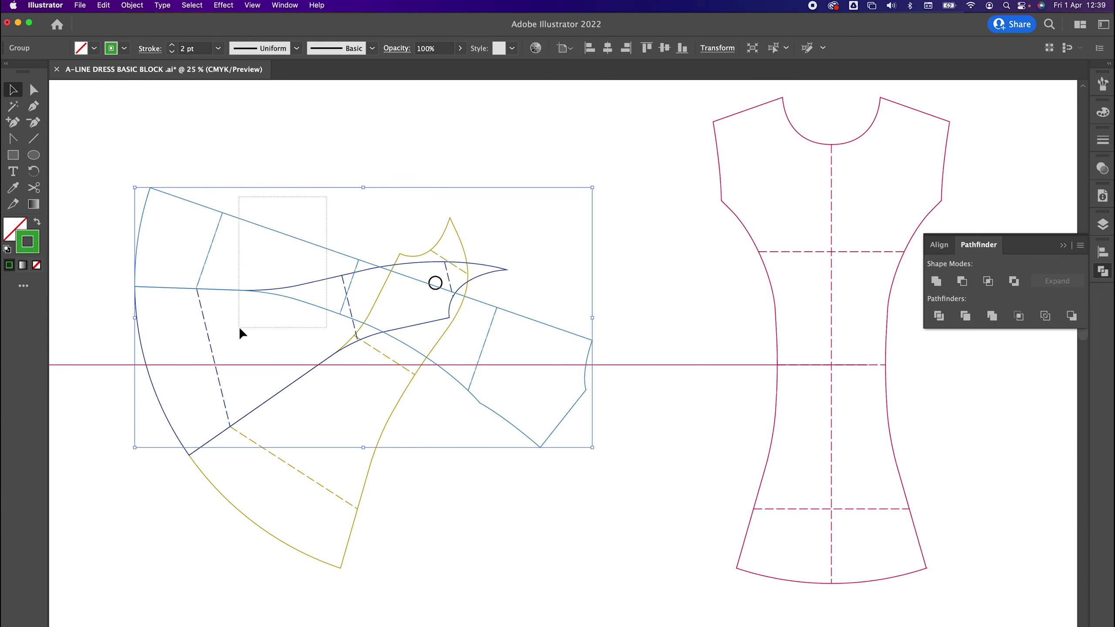
shift+click(211, 351)
shift+click(373, 351)
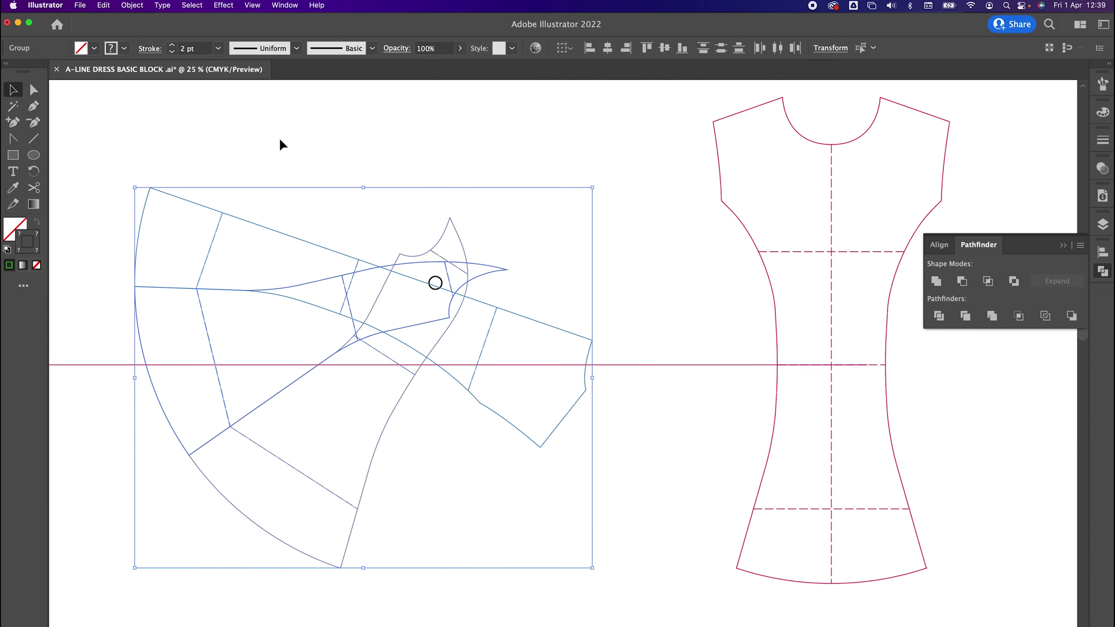
click(131, 6)
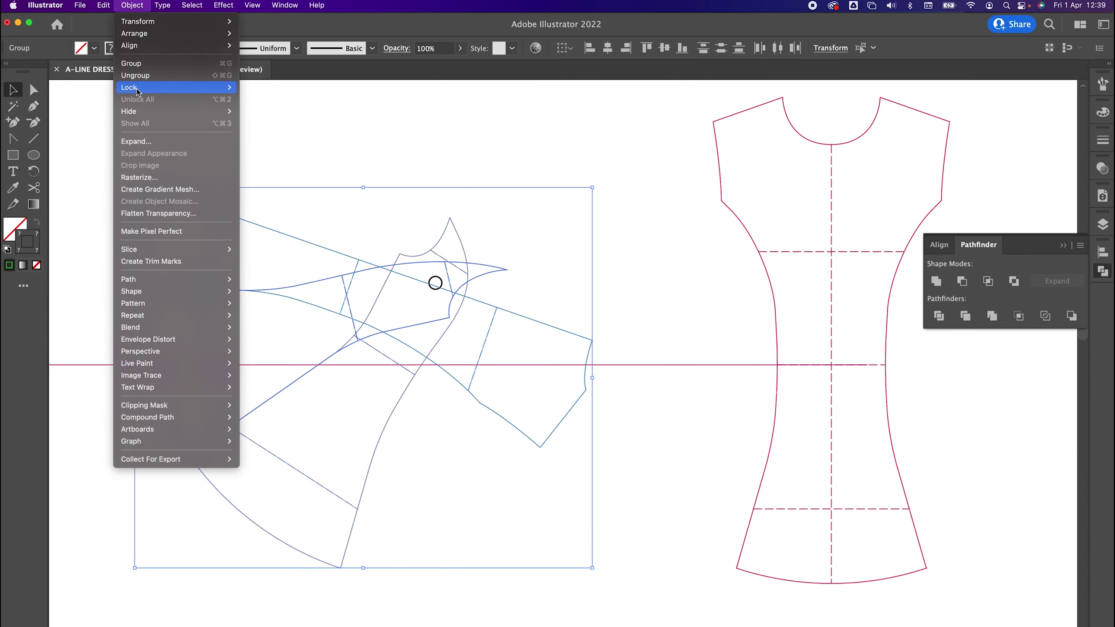
click(402, 154)
Step: Move the yellow panel beside the red one, setting the right end of its waistline on the horizontal line, and nudge it into place
click(415, 385)
drag(415, 375, 671, 363)
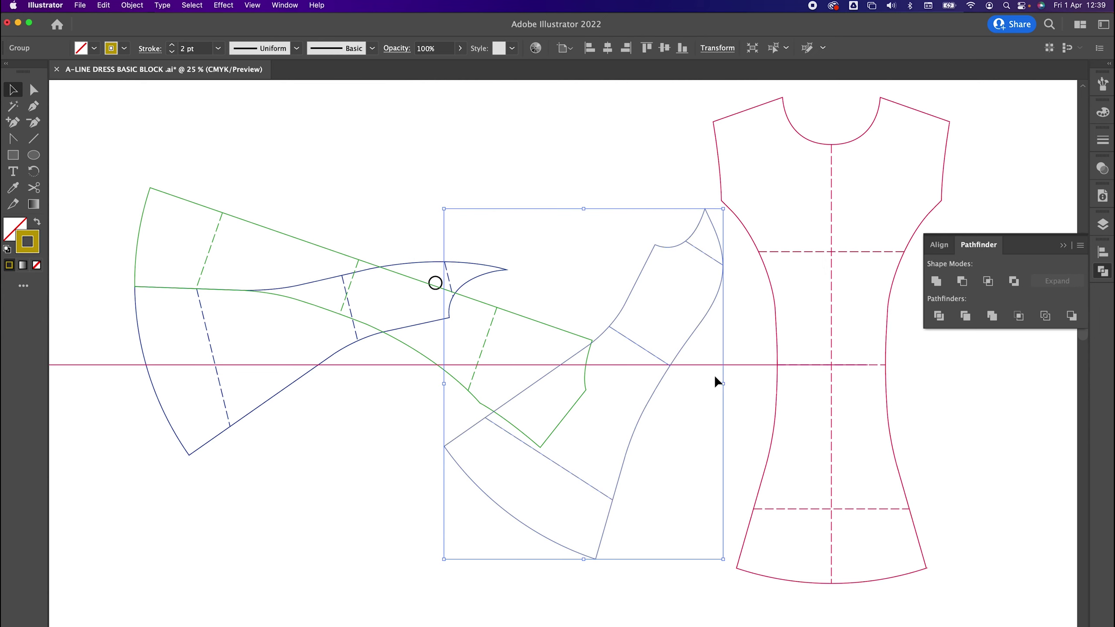
key(Up)
key(Up)
key(Up)
key(Up)
key(Up)
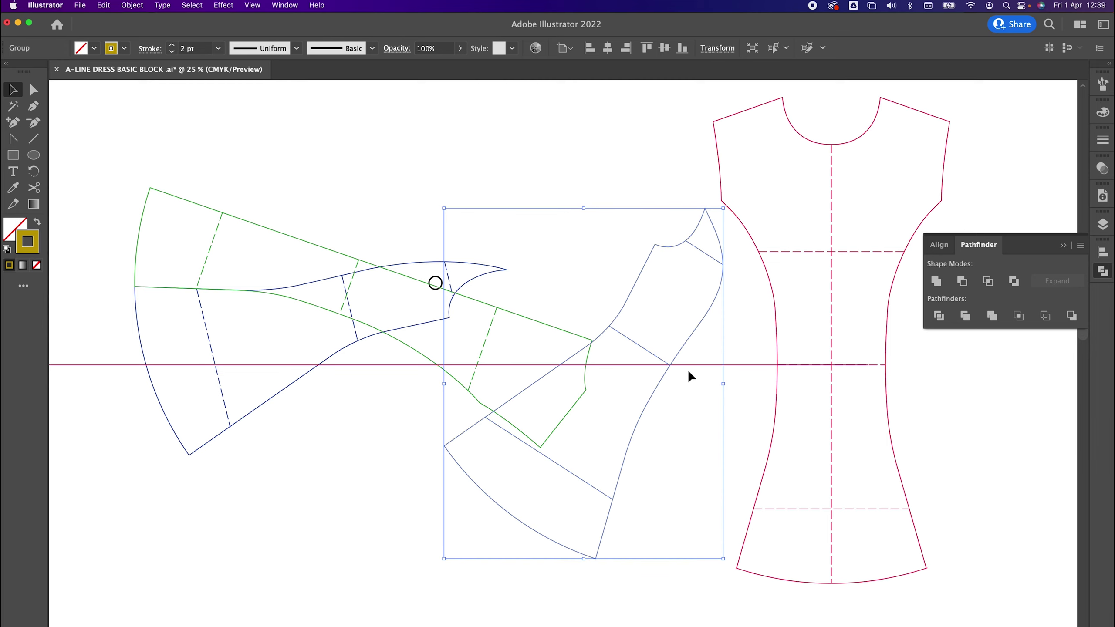
key(Down)
key(Down)
key(Down)
key(Down)
Step: Rotate the yellow panel upright about its waist point so its waistline lies along the horizontal line
key(r)
mouse_move(640, 356)
mouse_down()
mouse_move(631, 351)
mouse_move(625, 364)
mouse_up()
key(v)
Step: Place the blue panel's lower waist point on the horizontal line and rotate the panel about 77° so its waistline lies along it
click(445, 312)
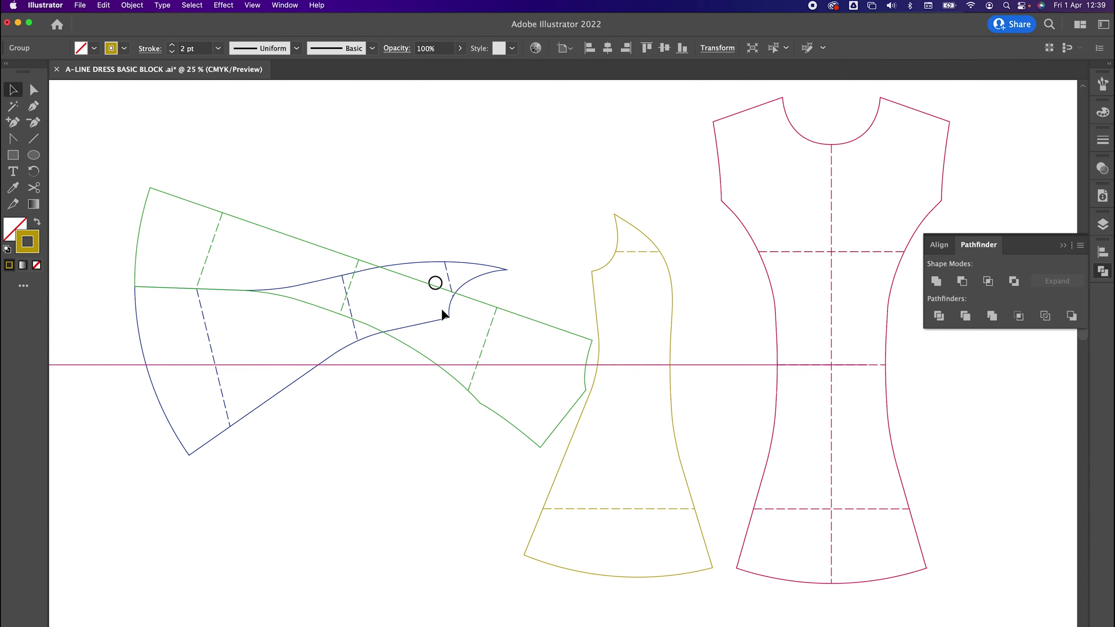
drag(356, 342, 402, 365)
key(r)
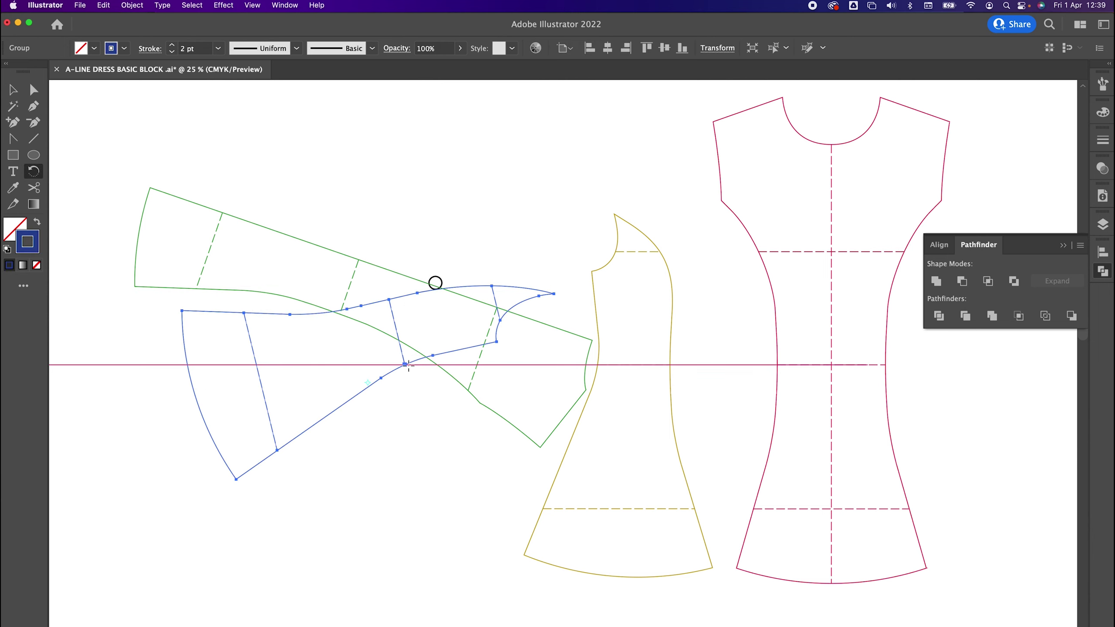
drag(392, 313, 360, 364)
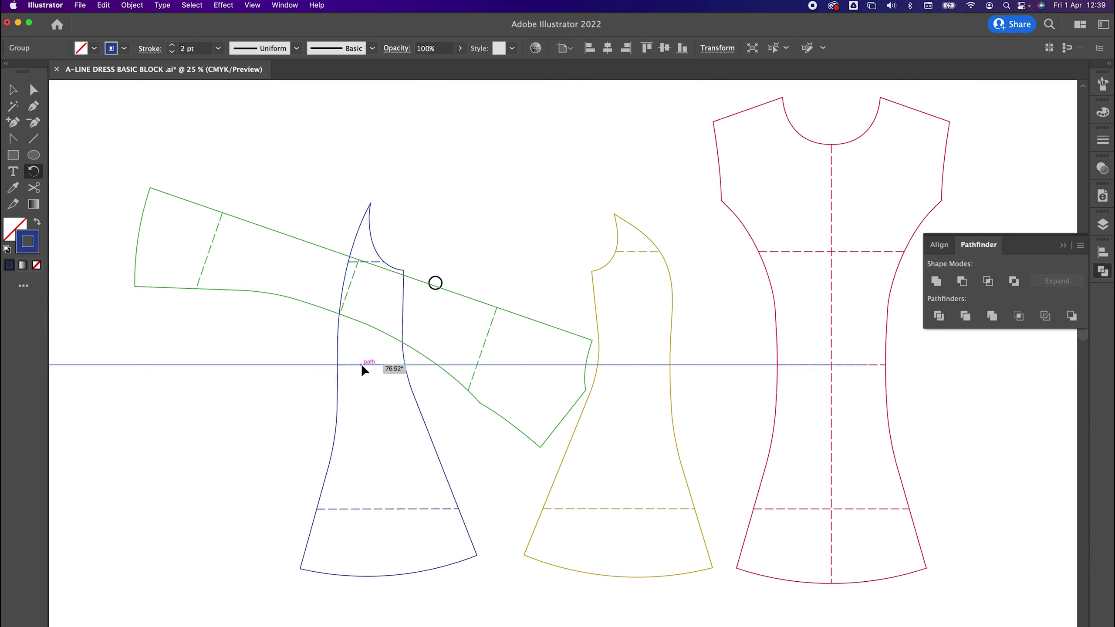
key(v)
Step: Place the green panel's waist point on the horizontal line and rotate the panel upright so its waistline lies along it
drag(358, 275, 496, 378)
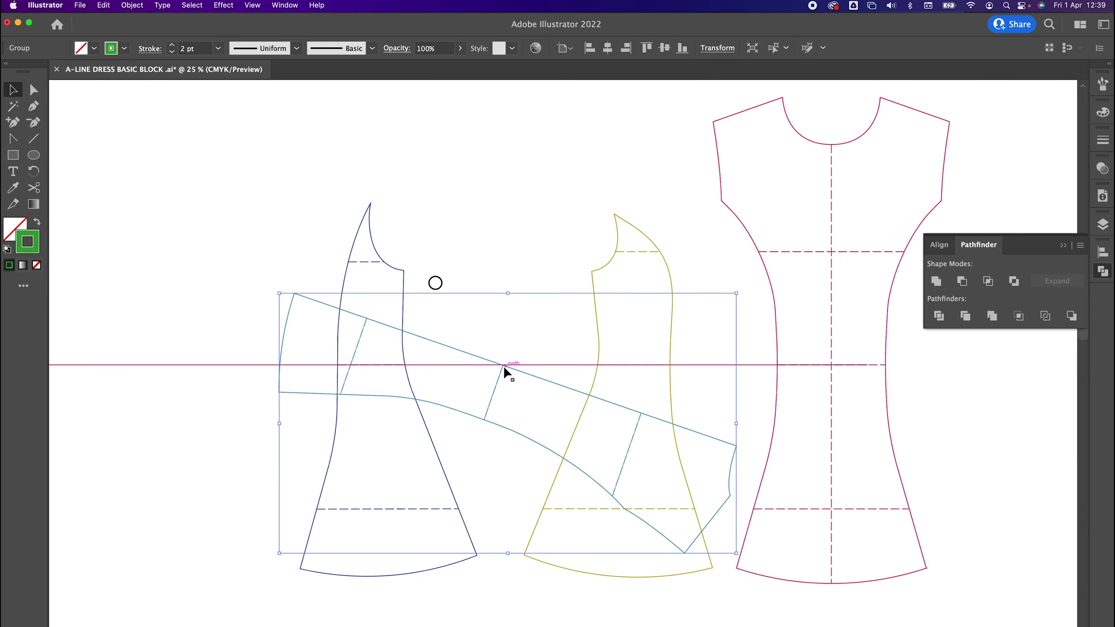
key(r)
drag(493, 396, 543, 364)
key(v)
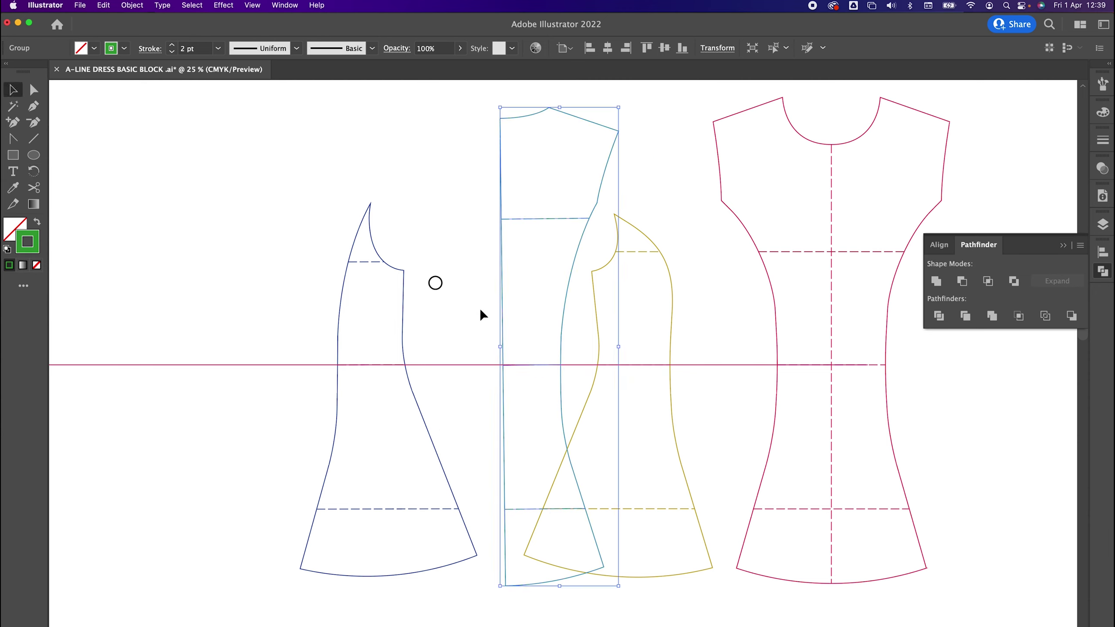
Step: Draw a vertical guide line about 62 cm long down from the outer neckline corner of the green panel
click(479, 306)
key(backslash)
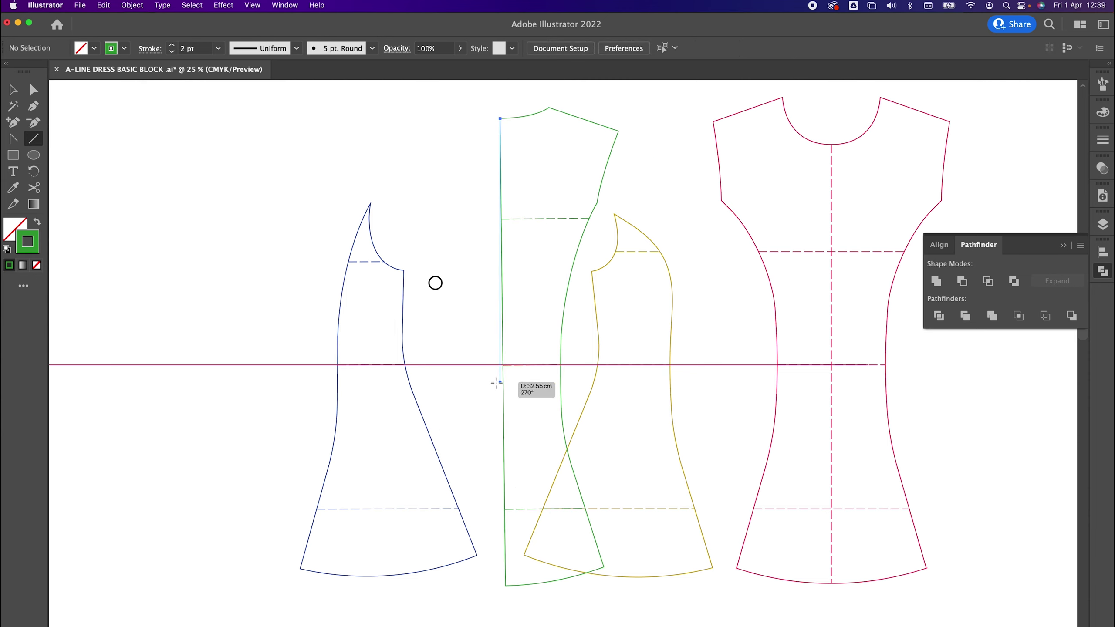
drag(523, 578, 522, 225)
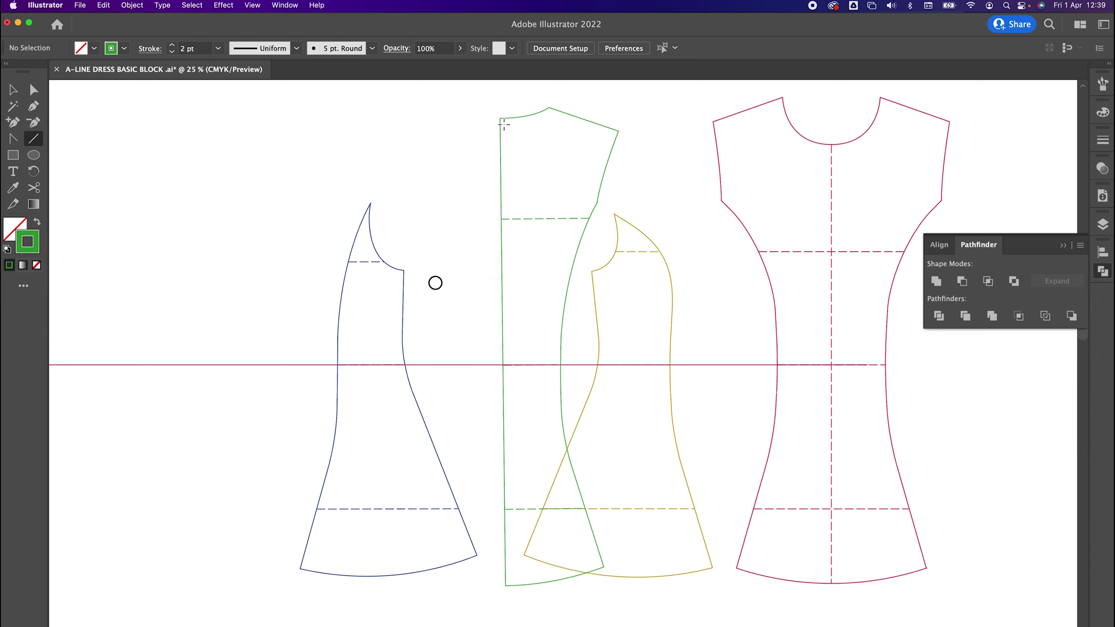
drag(500, 118, 499, 623)
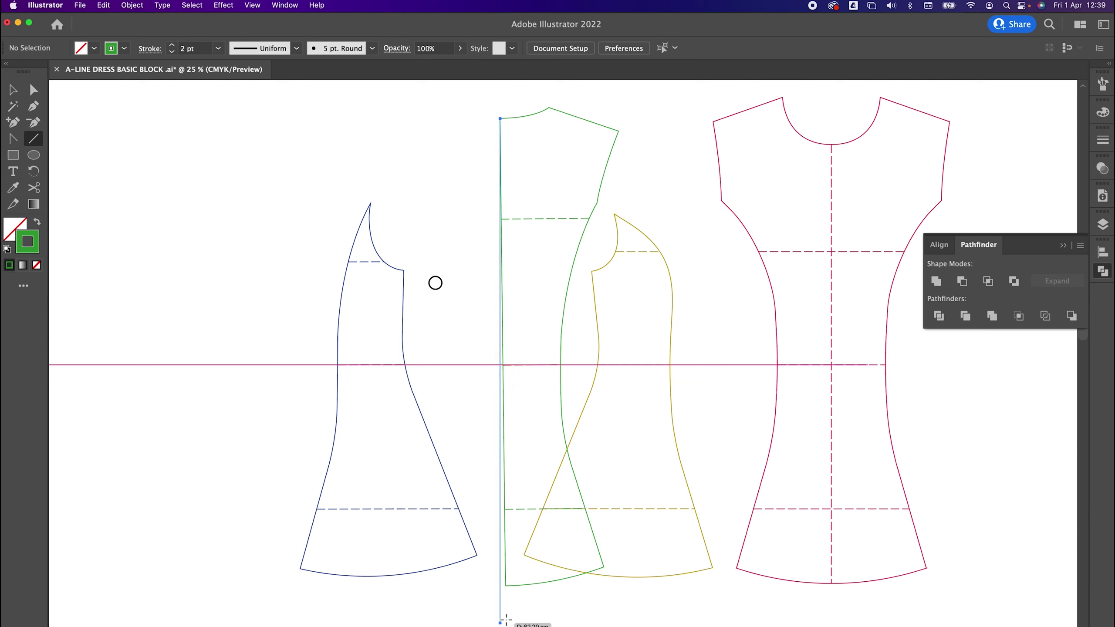
Step: Rotate the green panel about its outer neckline corner so its long straight edge lies along the vertical guide line
key(v)
click(518, 584)
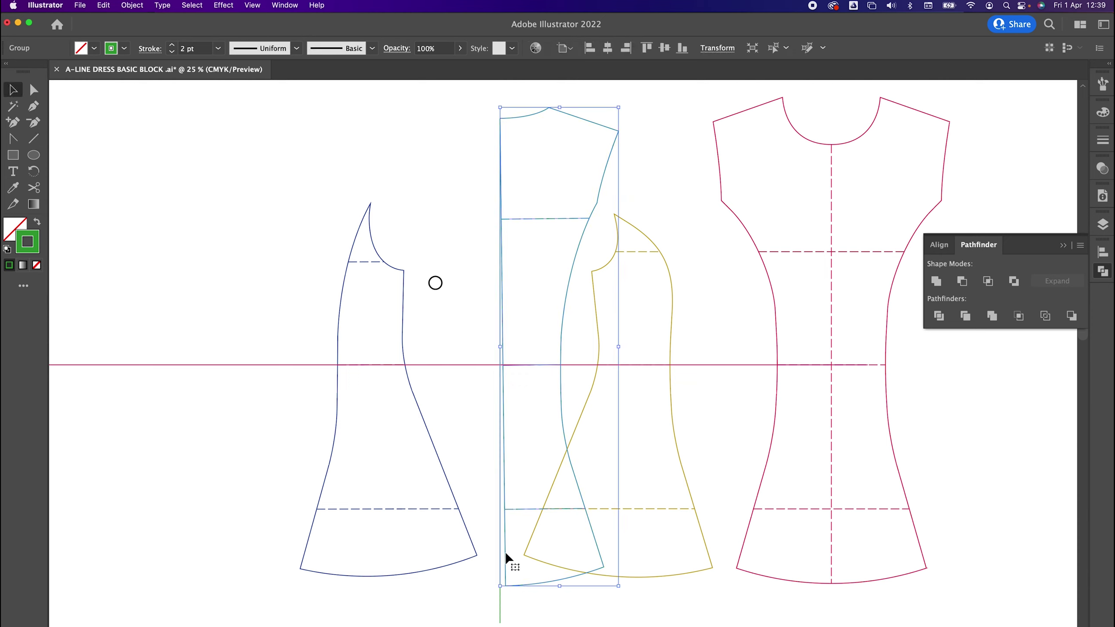
click(34, 170)
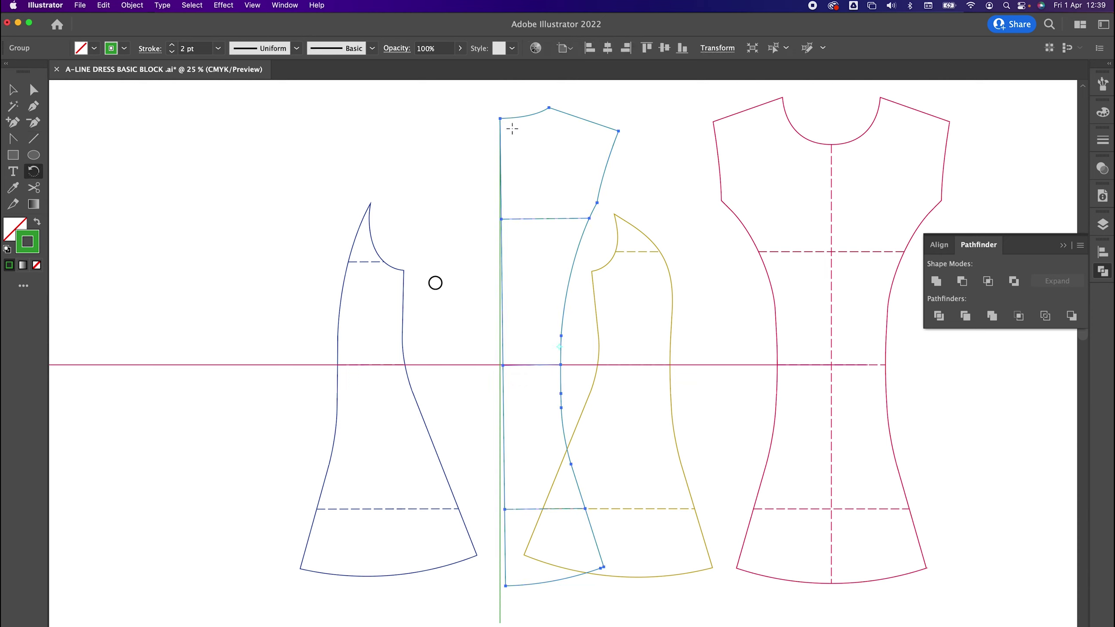
click(499, 117)
drag(505, 584, 500, 585)
key(v)
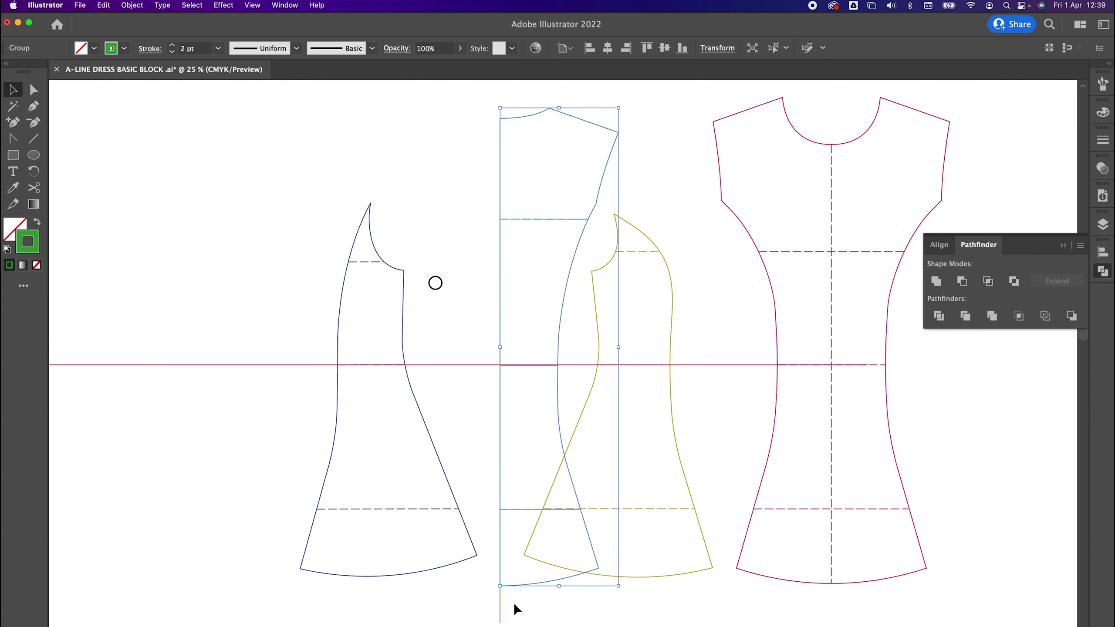
Step: Delete the vertical guide line and move the green panel horizontally to the other side of the blue panel
click(501, 606)
drag(499, 409, 225, 411)
Step: Delete the horizontal waist guide line and the small circle beside the blue panel
click(494, 365)
key(Delete)
key(super+minus)
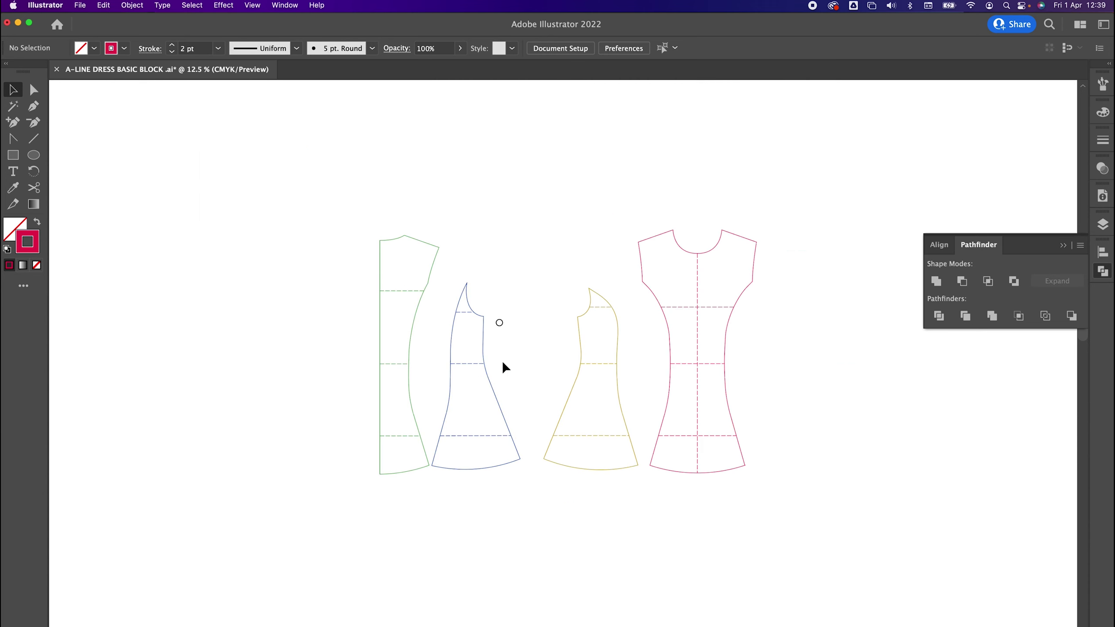
click(502, 320)
key(Delete)
Step: Select all four full-length panels and move them close beside the shortened red panel
key(super+minus)
key(super+minus)
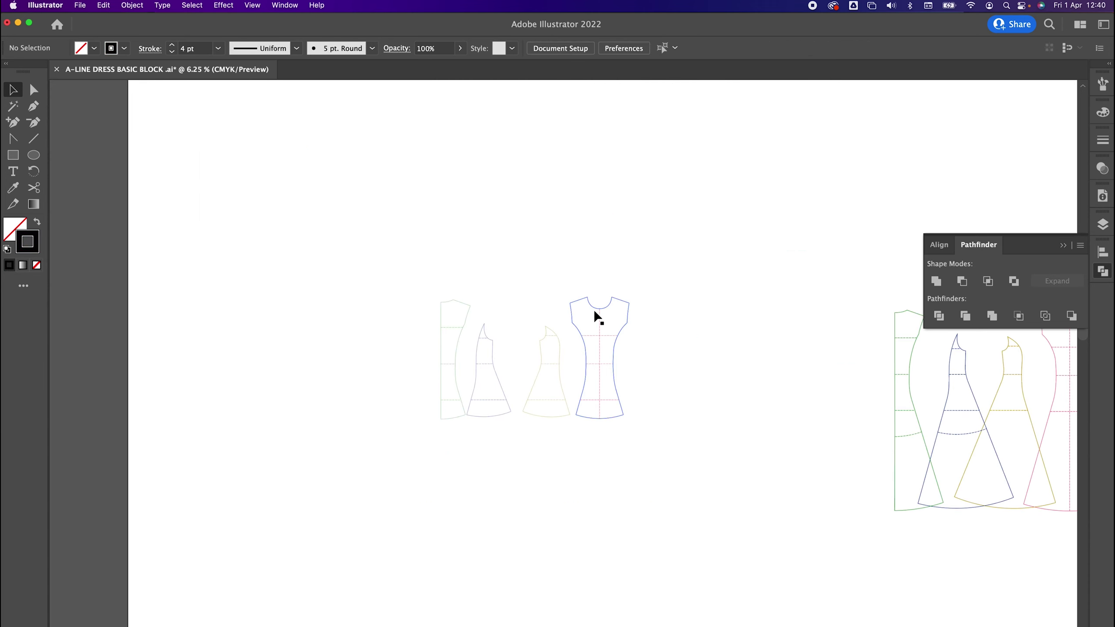
scroll(595, 312, right, 5)
drag(678, 232, 943, 532)
drag(885, 394, 675, 377)
key(super+plus)
key(super+plus)
key(super+plus)
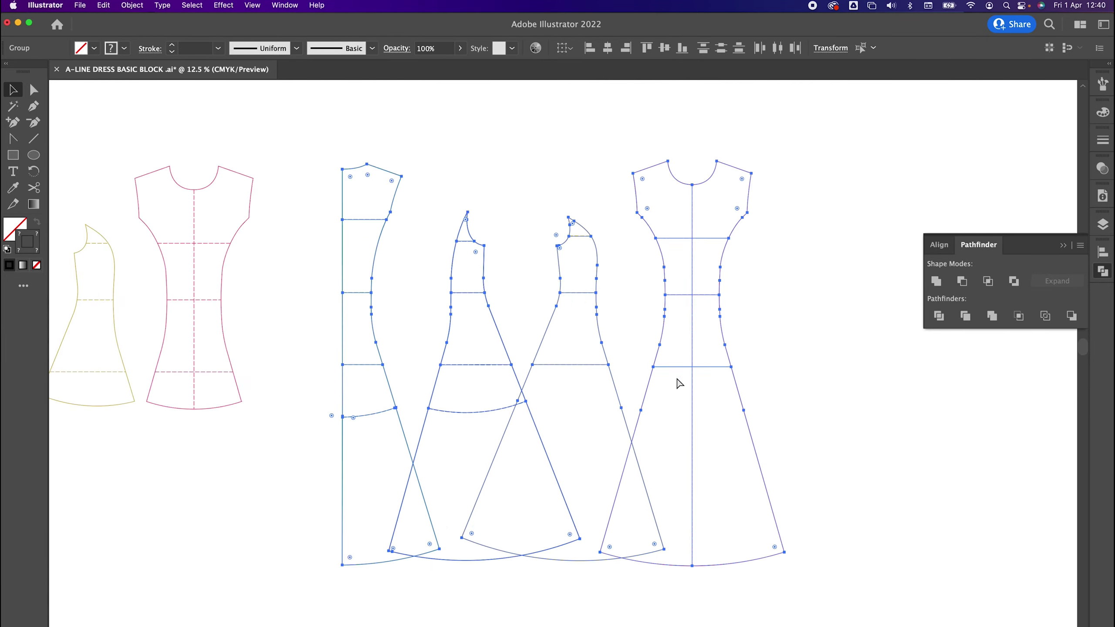
drag(293, 338, 802, 441)
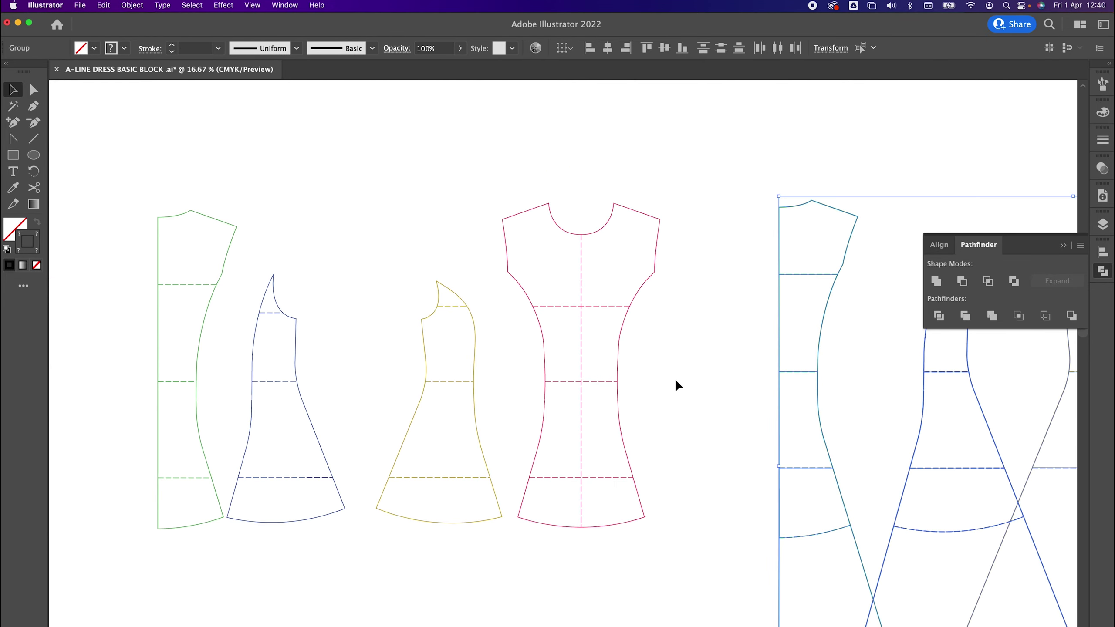
click(676, 378)
Step: Select every path of the shortened and full-length panels and set the stroke weight to 1 pt
key(a)
drag(693, 398, 510, 361)
key(super+minus)
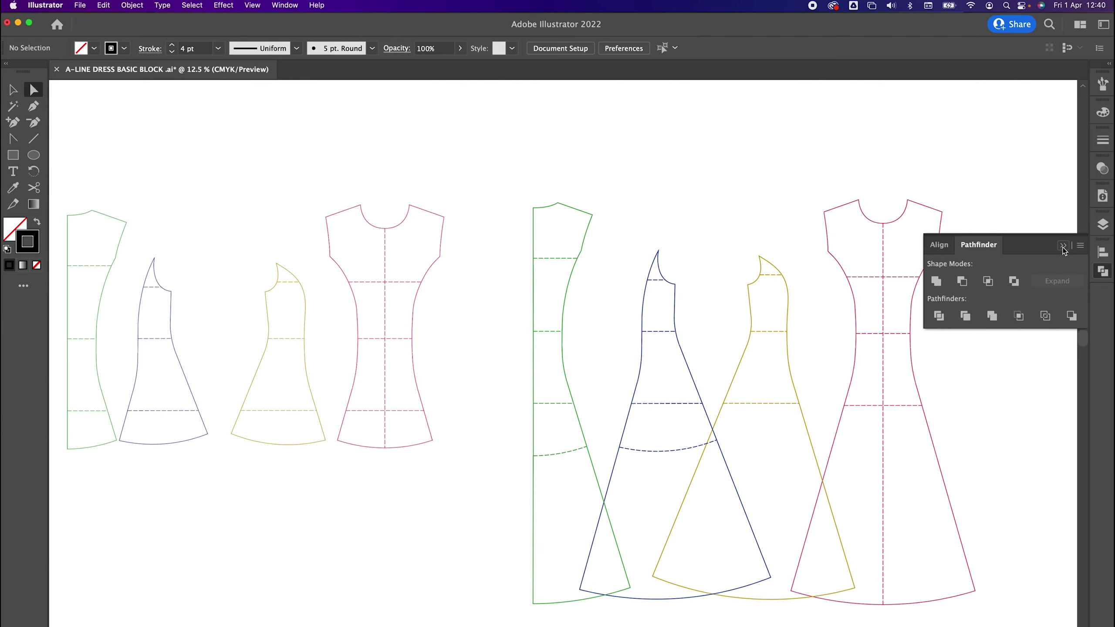
click(1062, 247)
drag(502, 311, 547, 303)
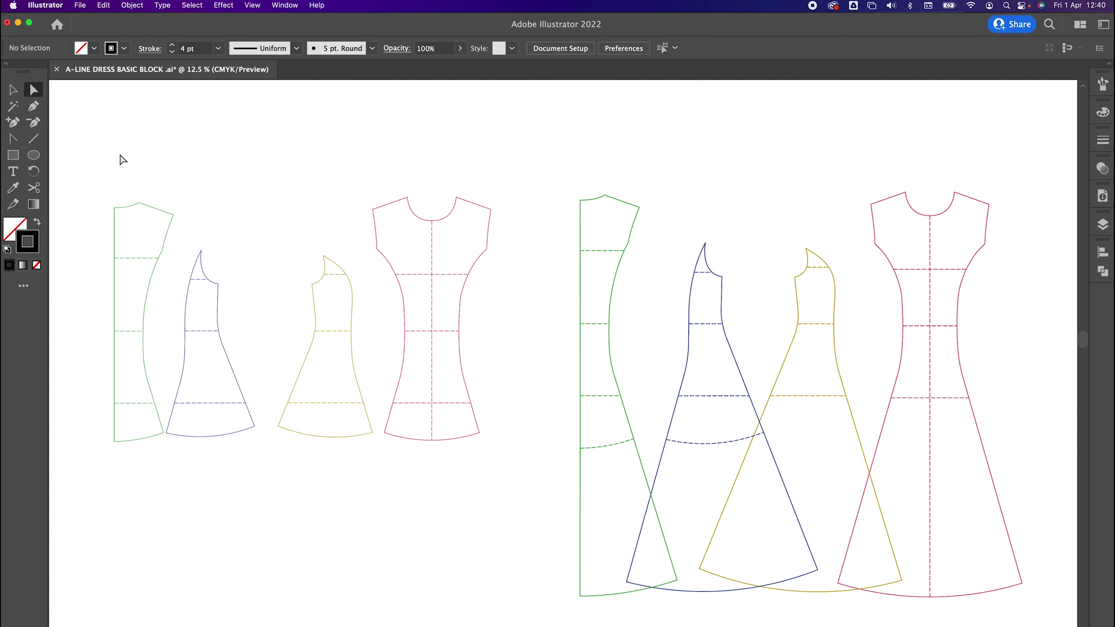
drag(83, 141, 944, 599)
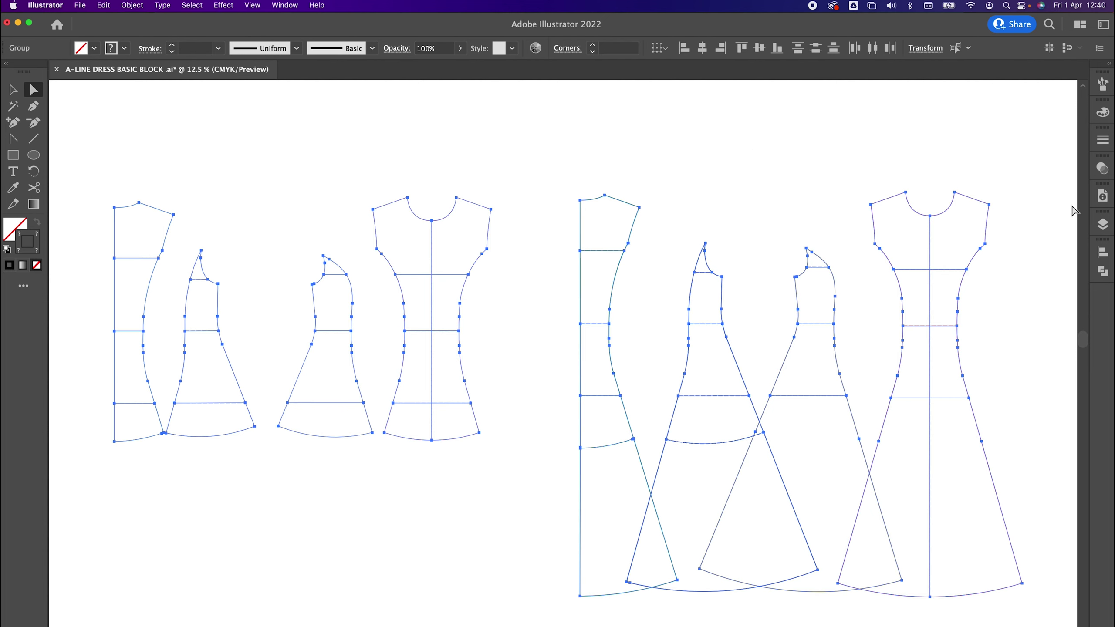
click(1102, 144)
click(979, 157)
drag(83, 155, 1036, 574)
Step: Set the stroke colour of all selected panel paths to black (#000000) and deselect them
double_click(32, 246)
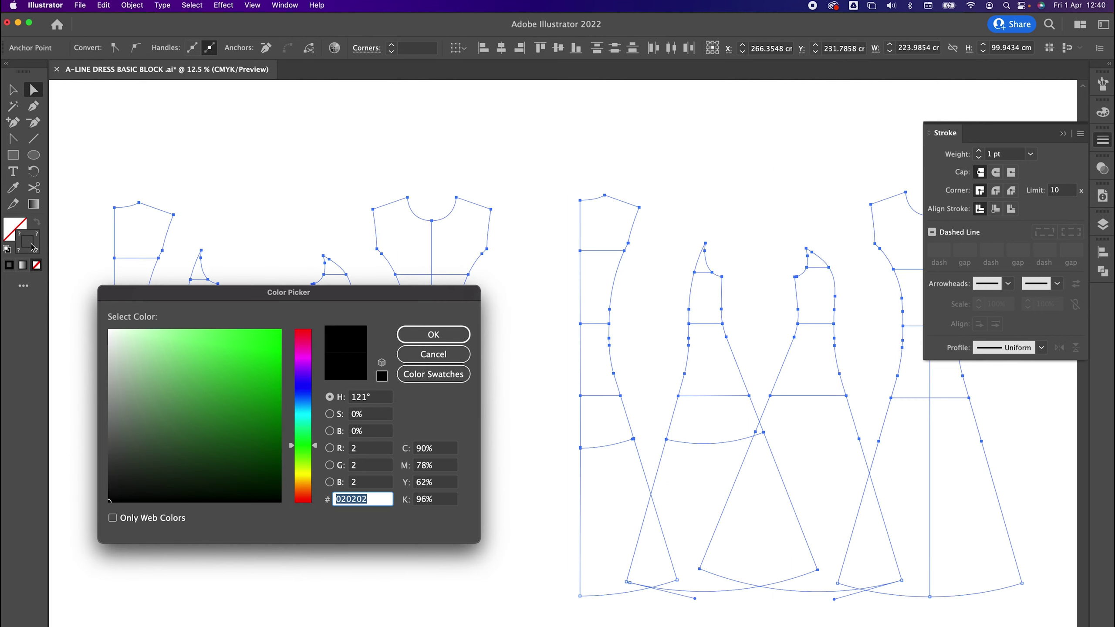
click(104, 500)
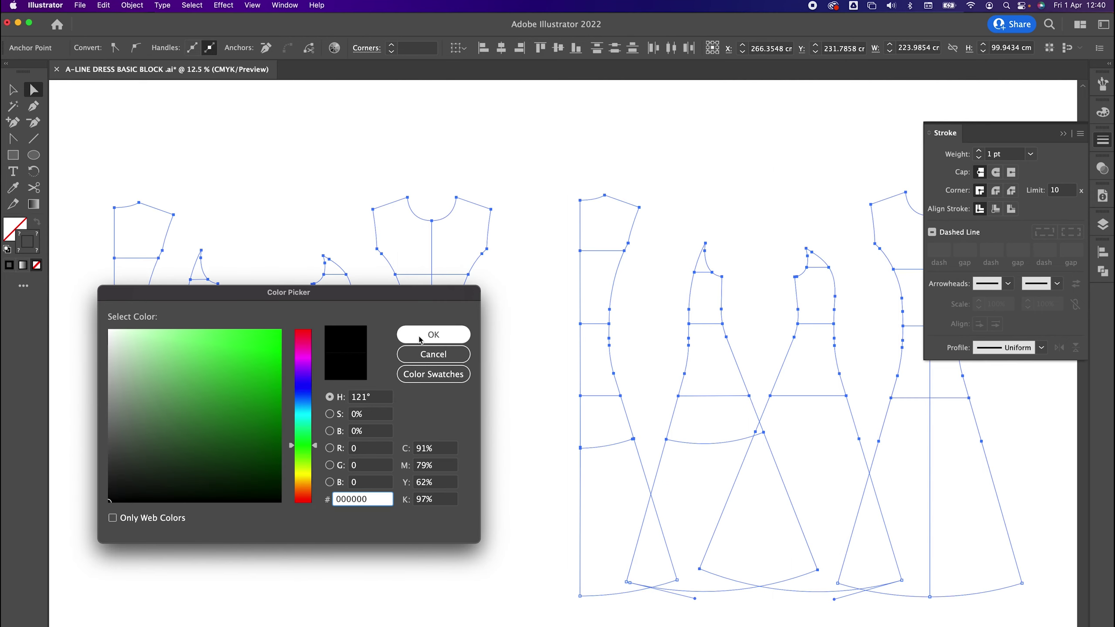
click(433, 334)
click(274, 154)
scroll(274, 154, left, 2)
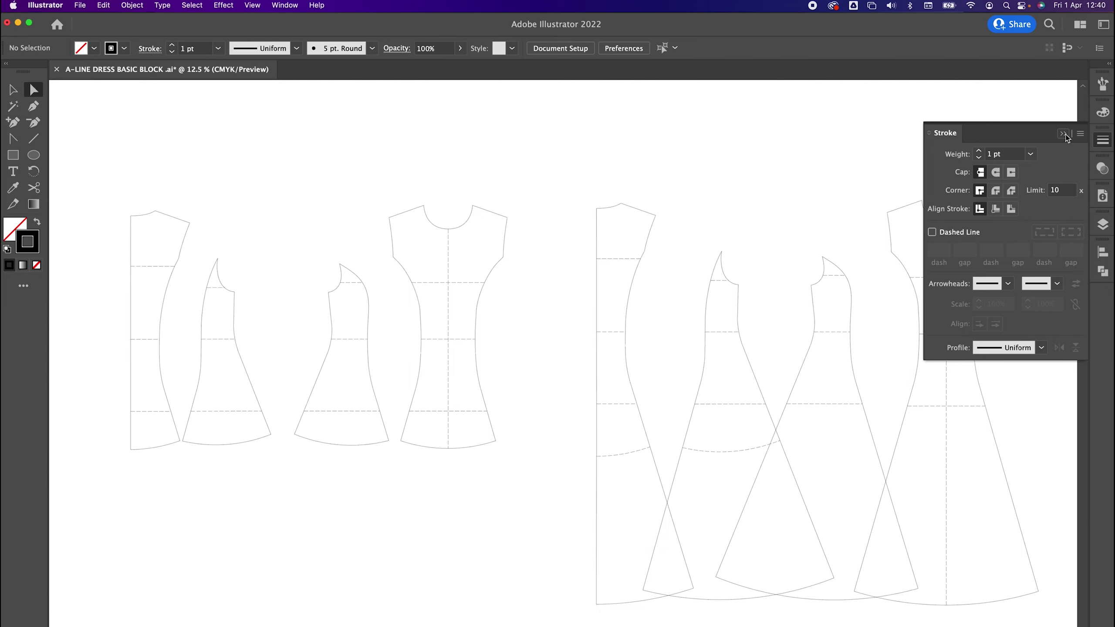
click(1064, 135)
scroll(716, 185, down, 1)
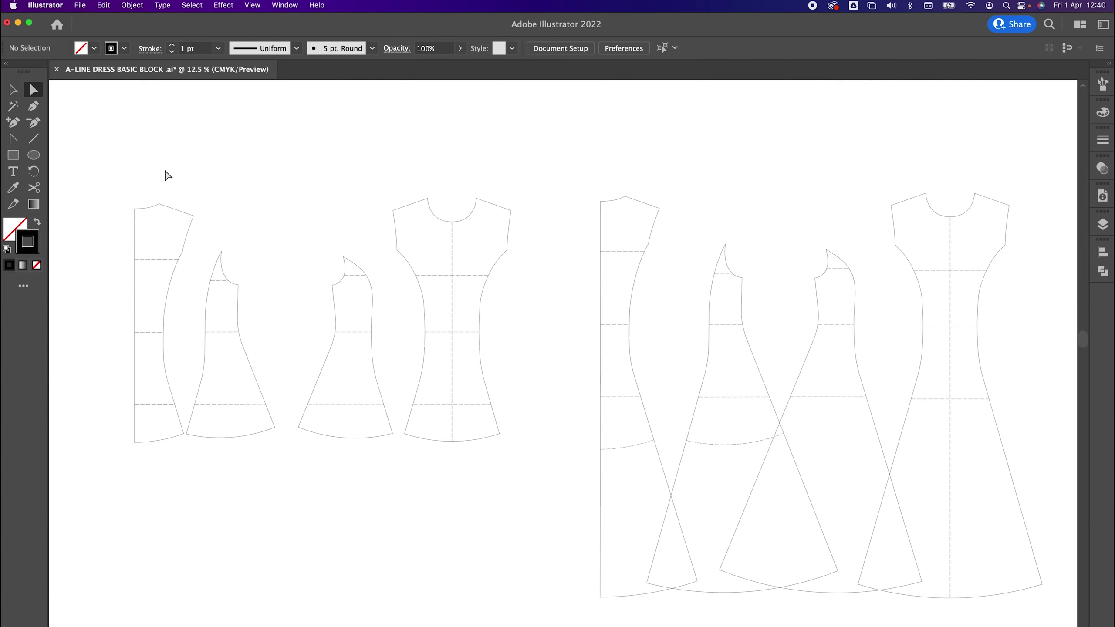
Step: Select the outer outlines of all eight panels together, leaving the dashed inner lines out
click(148, 207)
shift+click(434, 214)
click(328, 217)
click(189, 233)
shift+click(360, 266)
shift+click(397, 242)
shift+click(606, 251)
shift+click(722, 250)
shift+click(836, 254)
shift+click(895, 226)
shift+click(896, 226)
Step: Offset the selected panel outlines outward by 1 cm with Offset Path as seam allowance
click(125, 7)
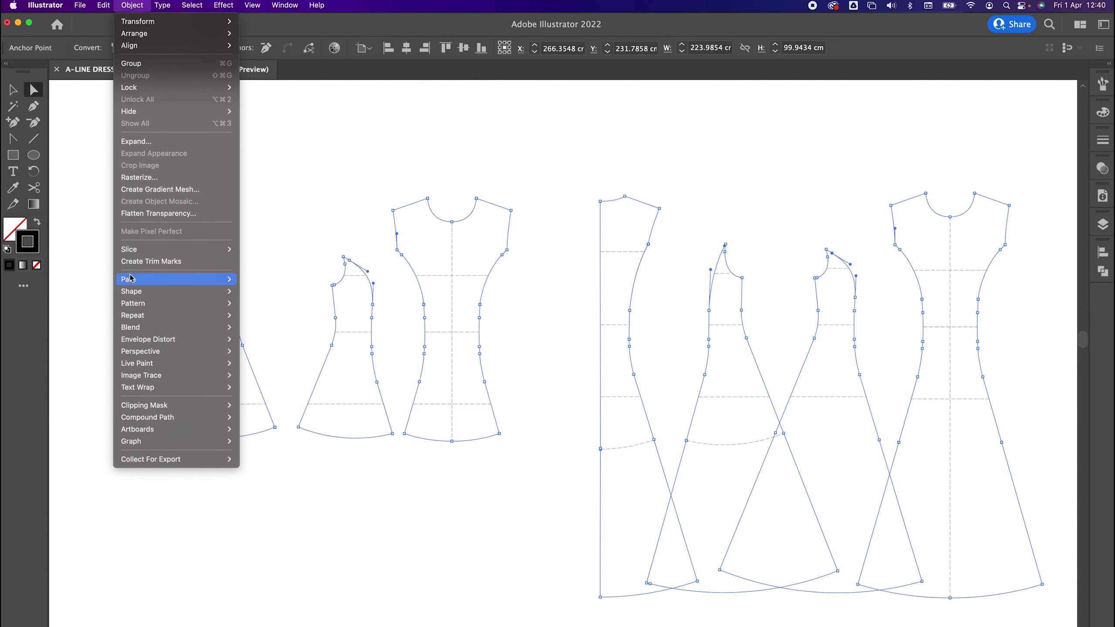
mouse_move(132, 279)
click(298, 322)
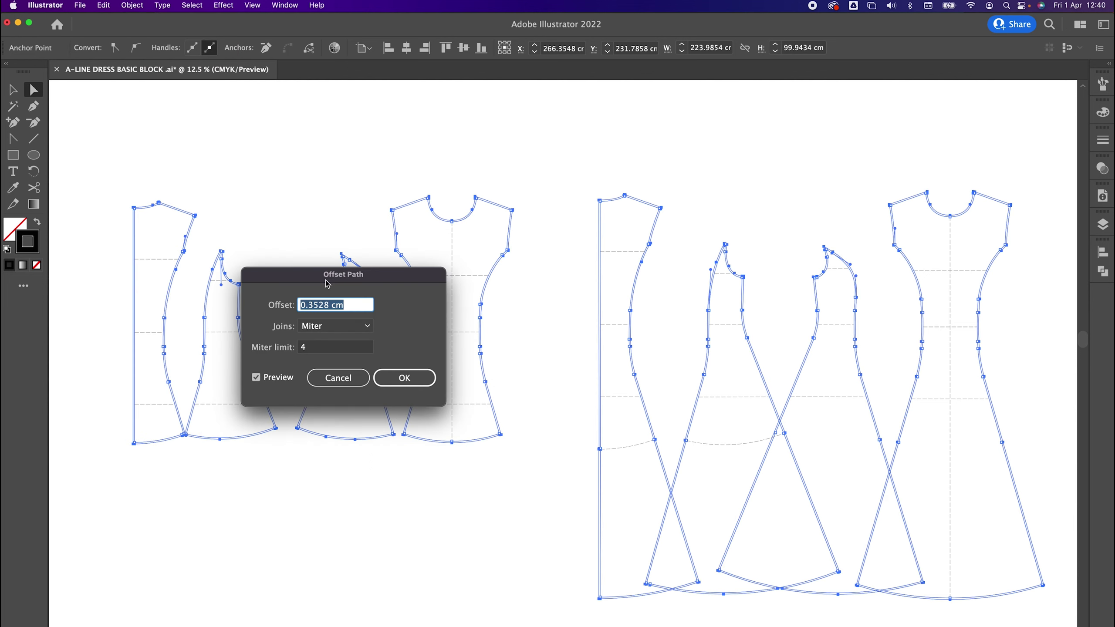
text(1cm)
key(Tab)
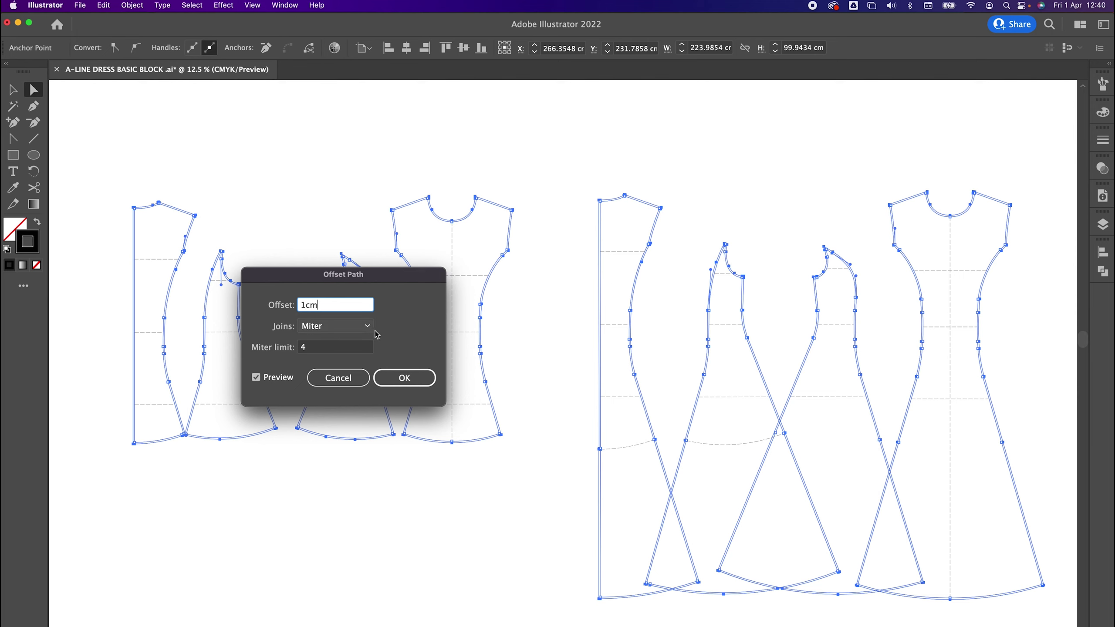
click(404, 378)
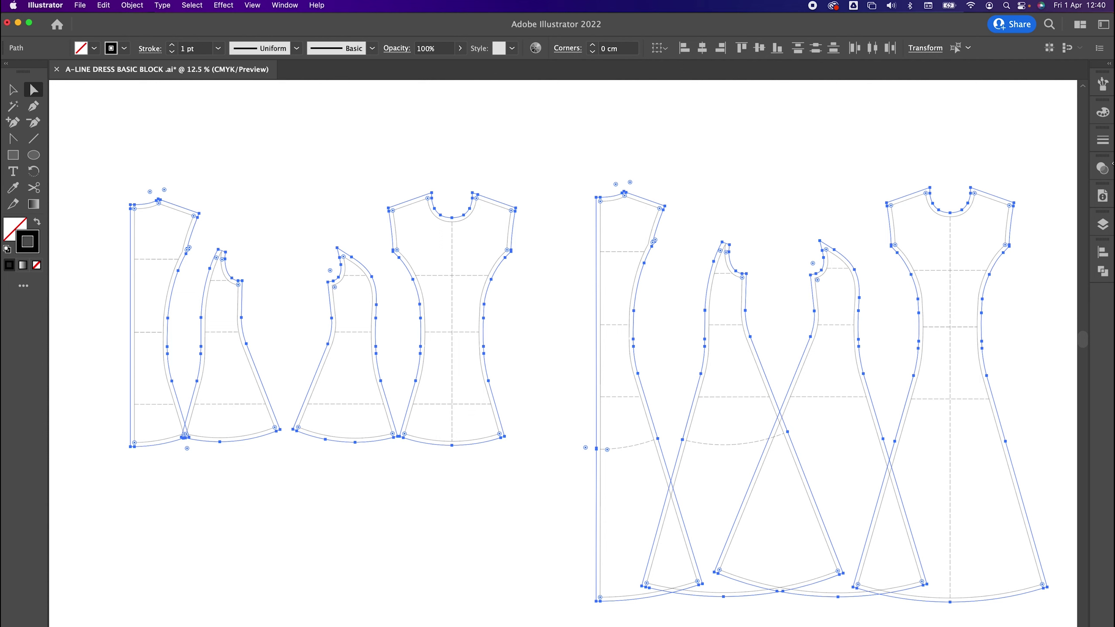
Step: Set the stroke weight of the new offset outlines to 2 pt and deselect them
click(1102, 139)
click(980, 152)
click(1062, 134)
click(433, 159)
Step: Delete the surplus anchor point forming the armhole notch on the offset outline of the short straight-edged panel
key(super+equal)
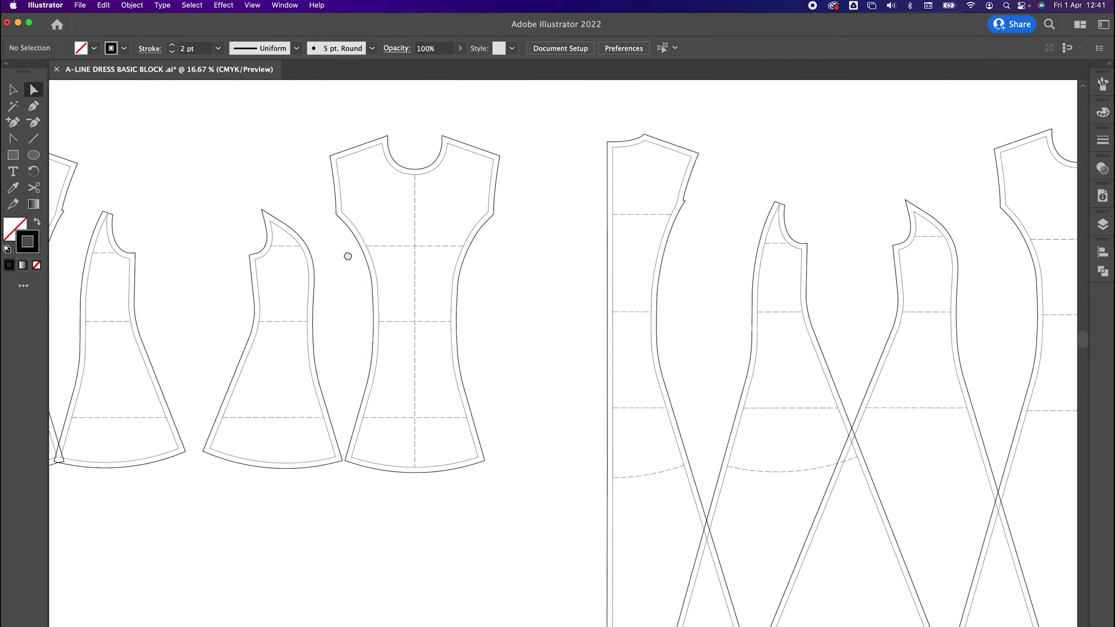
scroll(348, 252, left, 5)
key(super+equal)
key(super+equal)
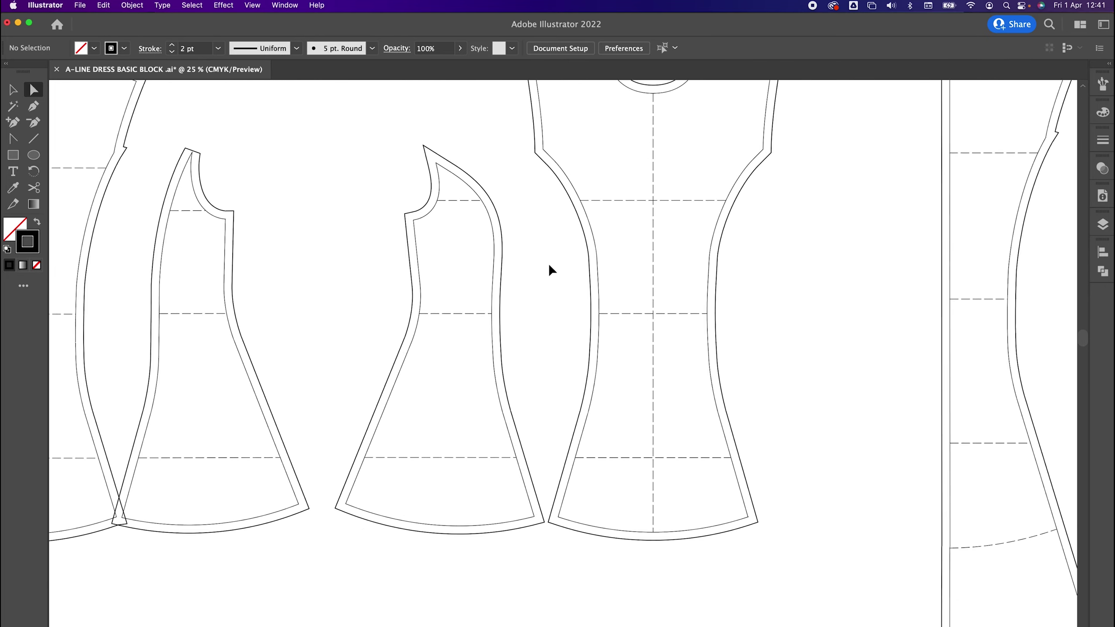
scroll(547, 261, left, 5)
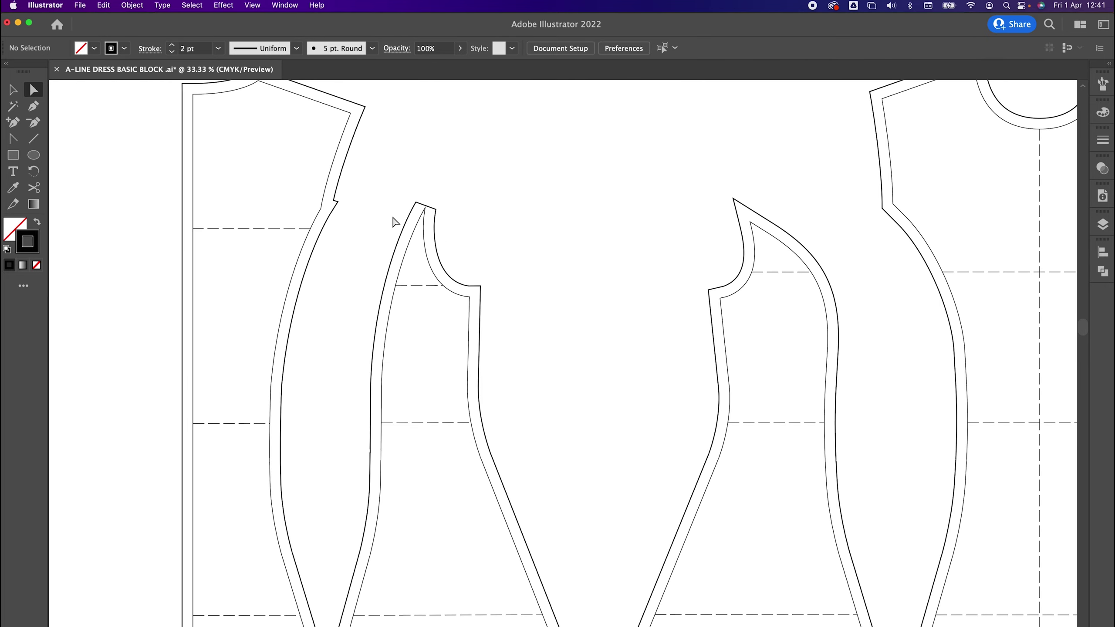
click(342, 182)
key(super+equal)
key(super+equal)
key(minus)
click(545, 449)
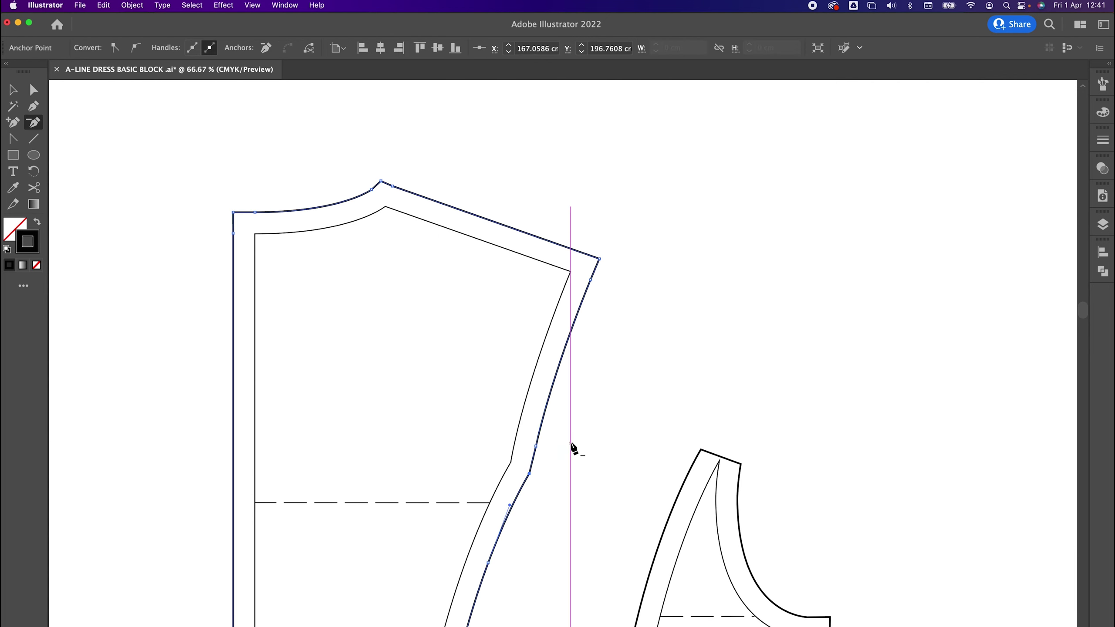
key(a)
click(573, 437)
Step: Delete the surplus armhole notch anchor point on the offset outline of the full-length straight-edged panel
key(super+minus)
key(super+minus)
key(super+minus)
drag(860, 491, 506, 380)
drag(744, 392, 545, 296)
key(super+minus)
key(super+minus)
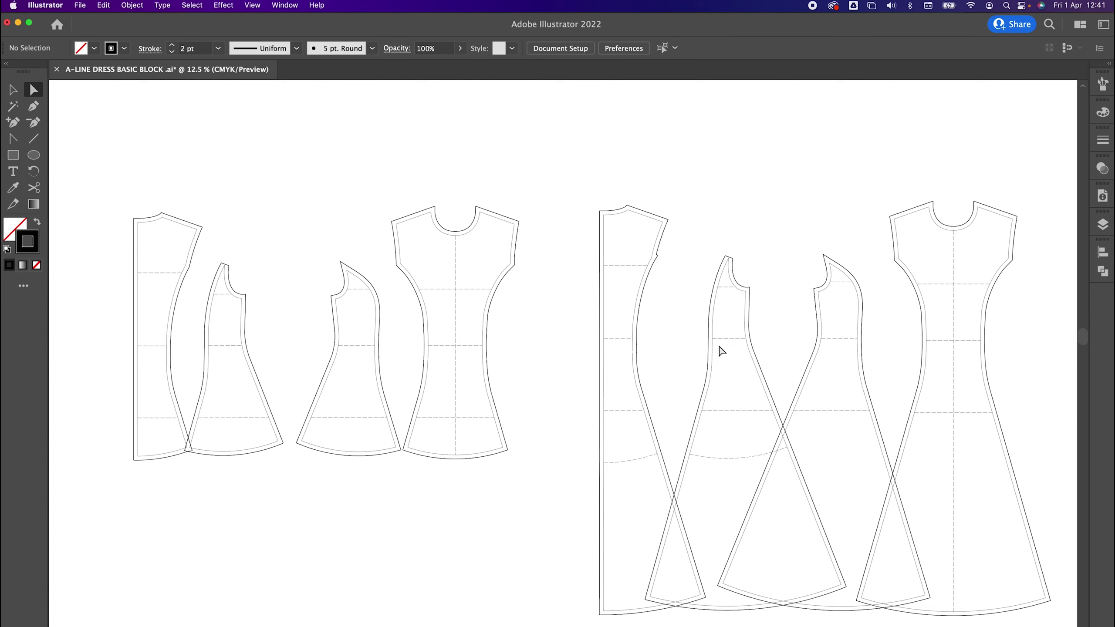
key(minus)
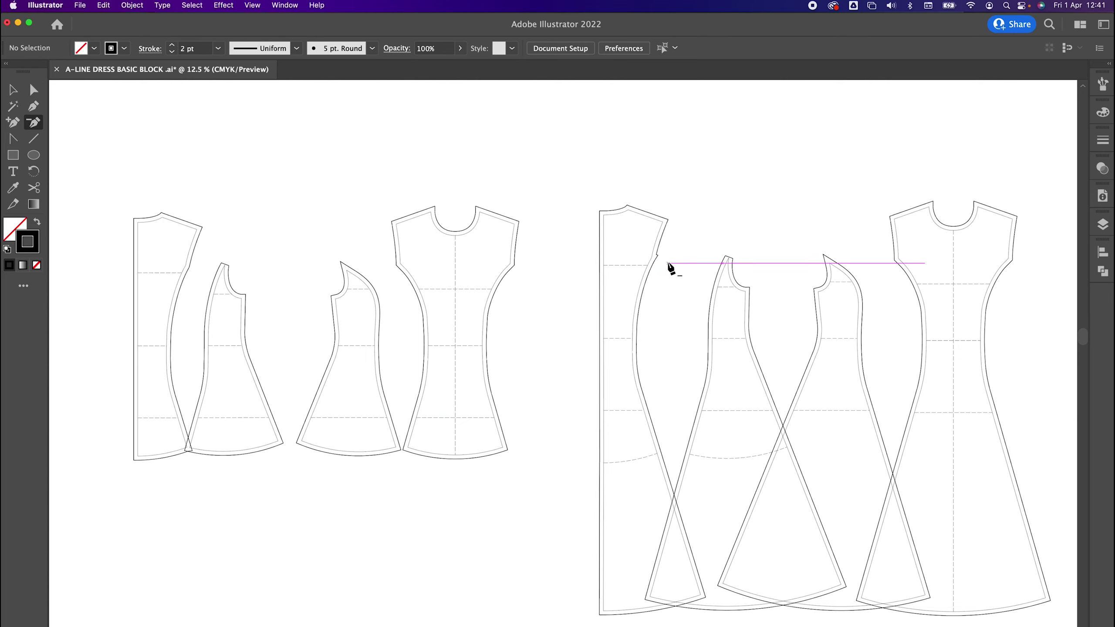
click(658, 255)
key(a)
click(658, 330)
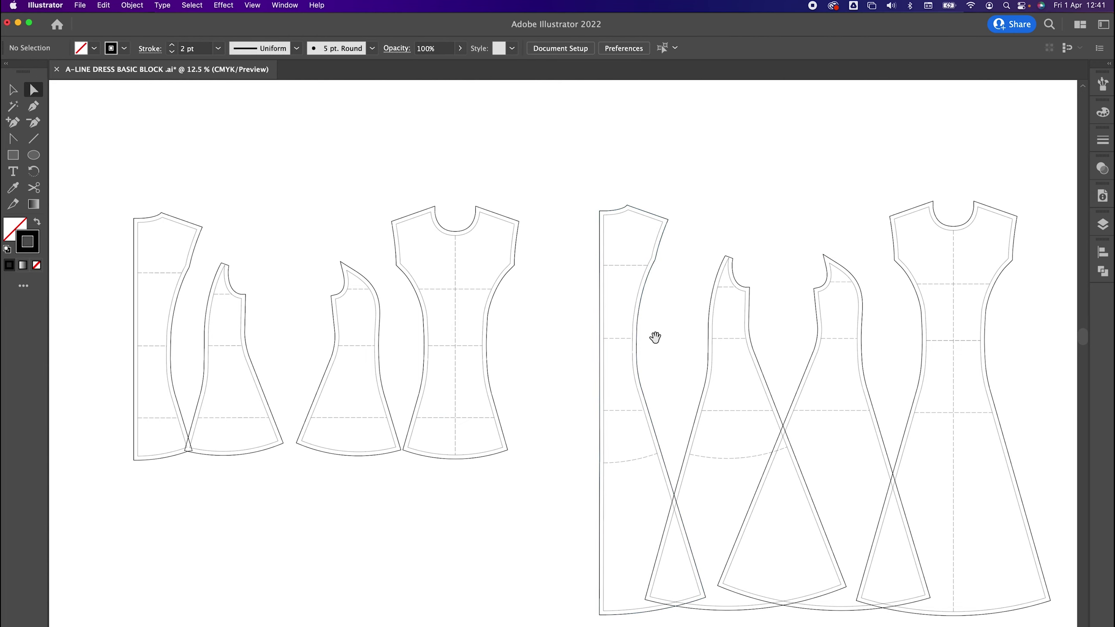
drag(656, 338, 664, 334)
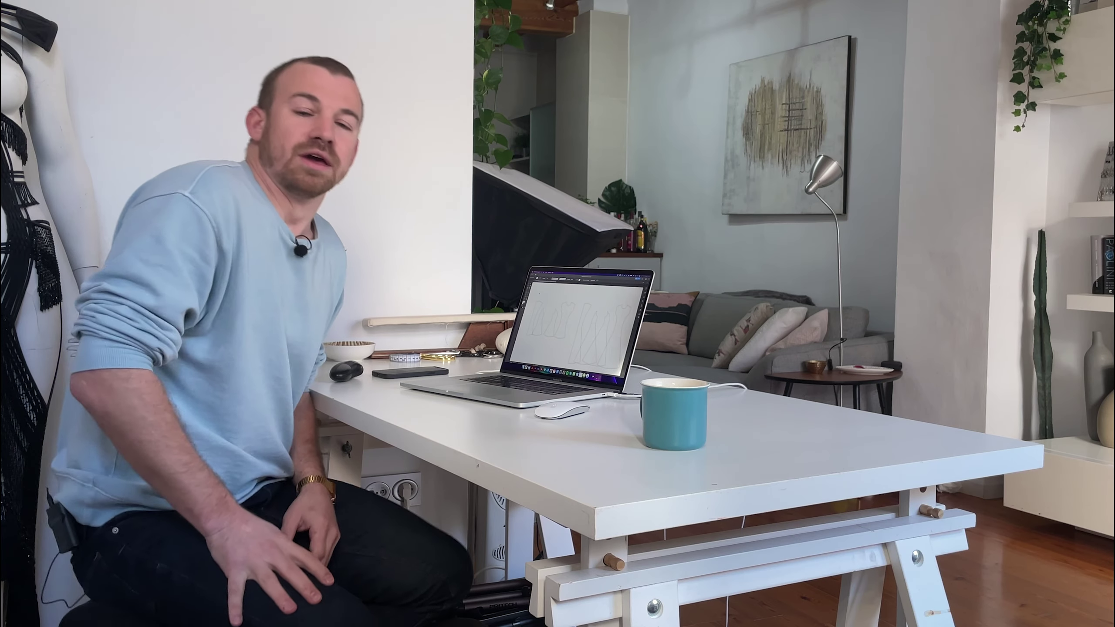